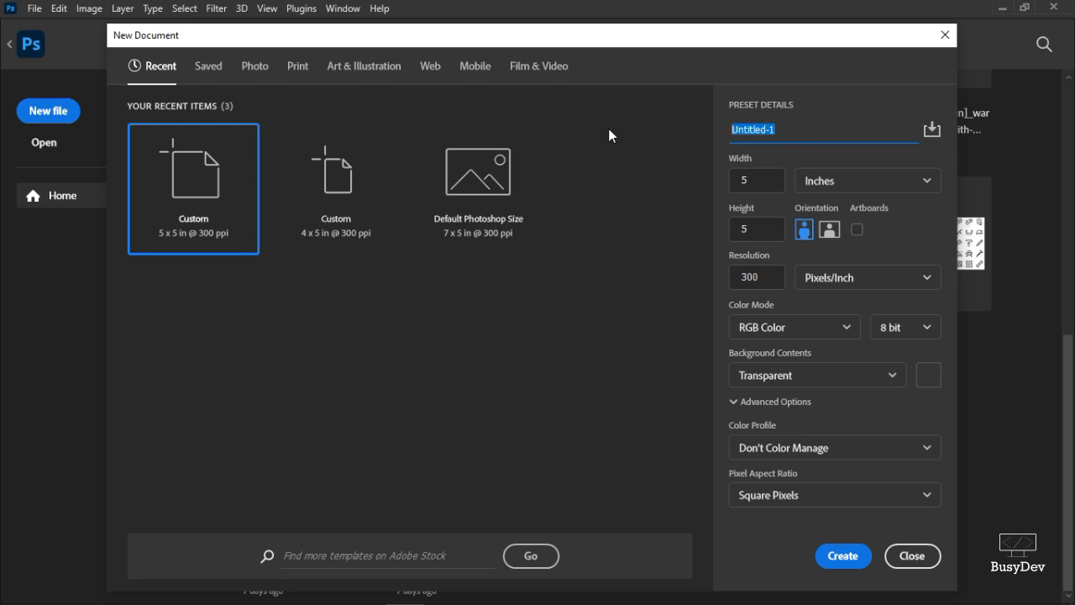
Create a 5 × 5 inch, 300 ppi RGB document with a transparent background, named ORANGE JUICE POSTER
text(R)
key(BackSpace)
text(0RANGE JUICE )
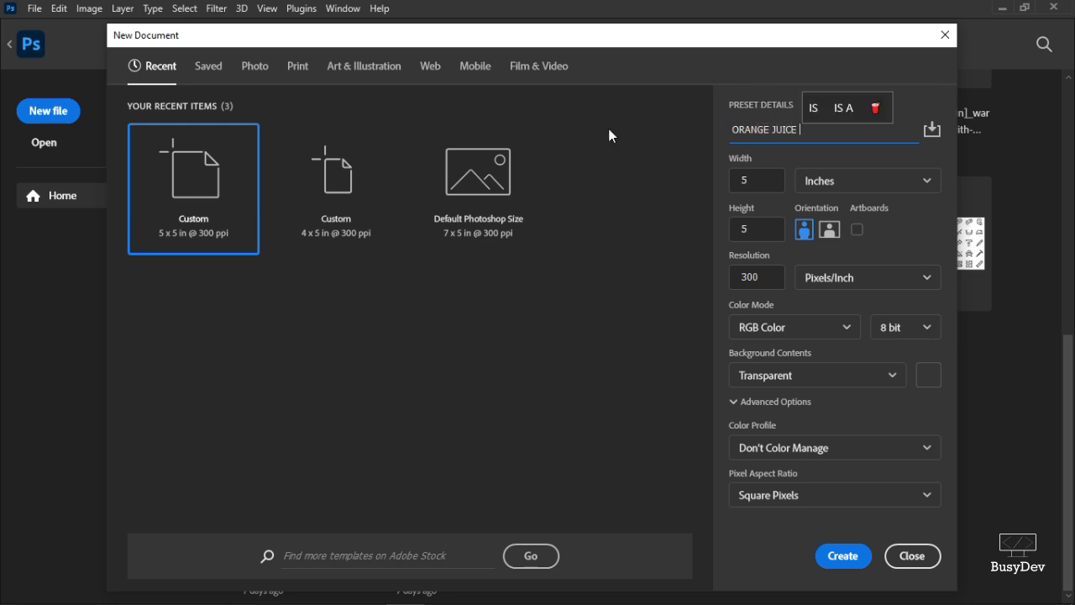
text(POSTER)
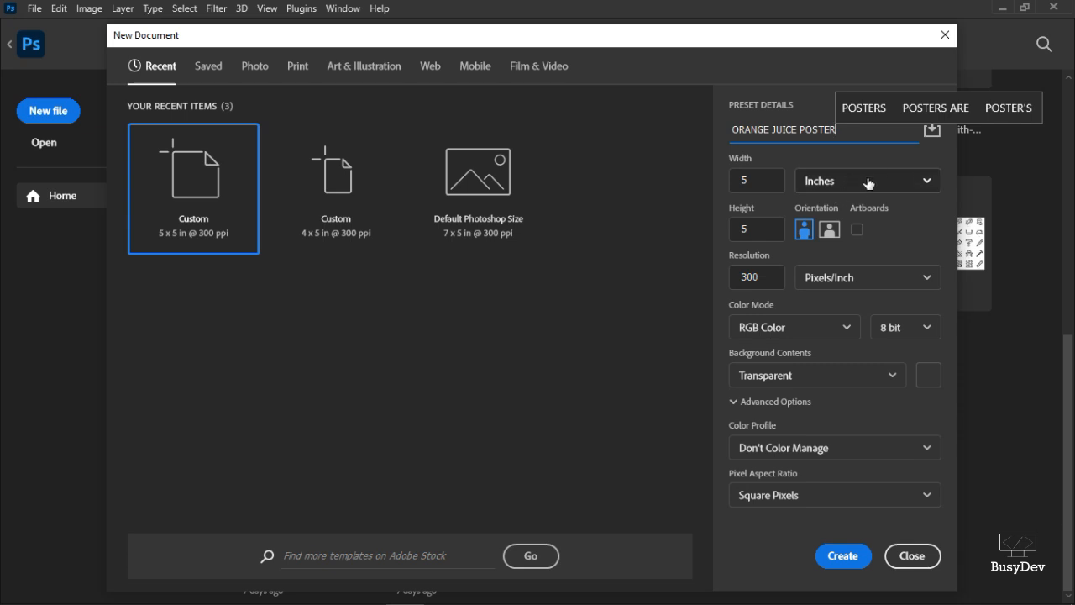
click(766, 276)
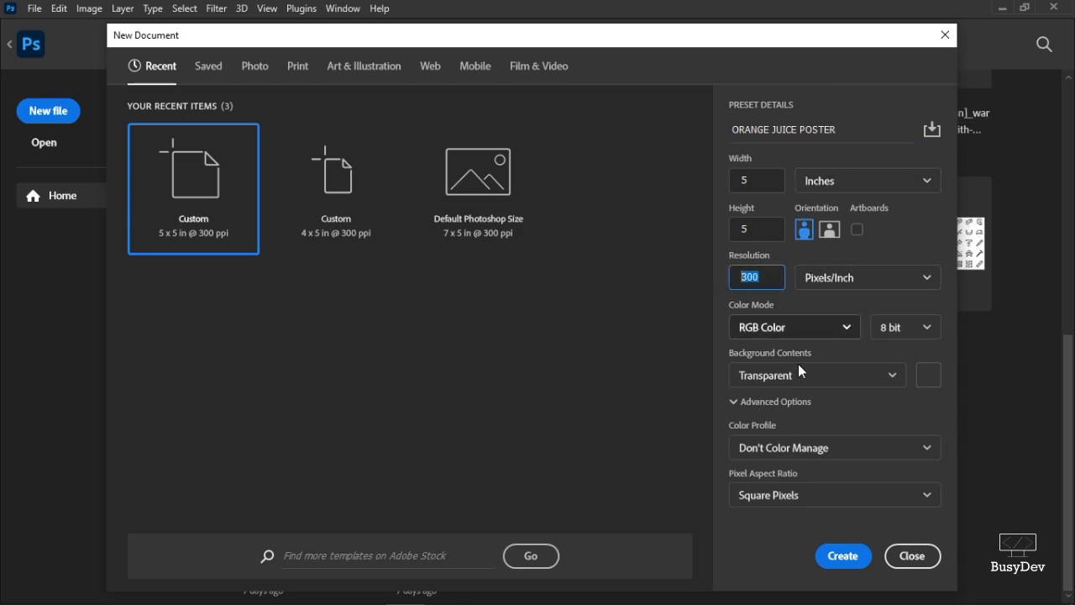
click(813, 382)
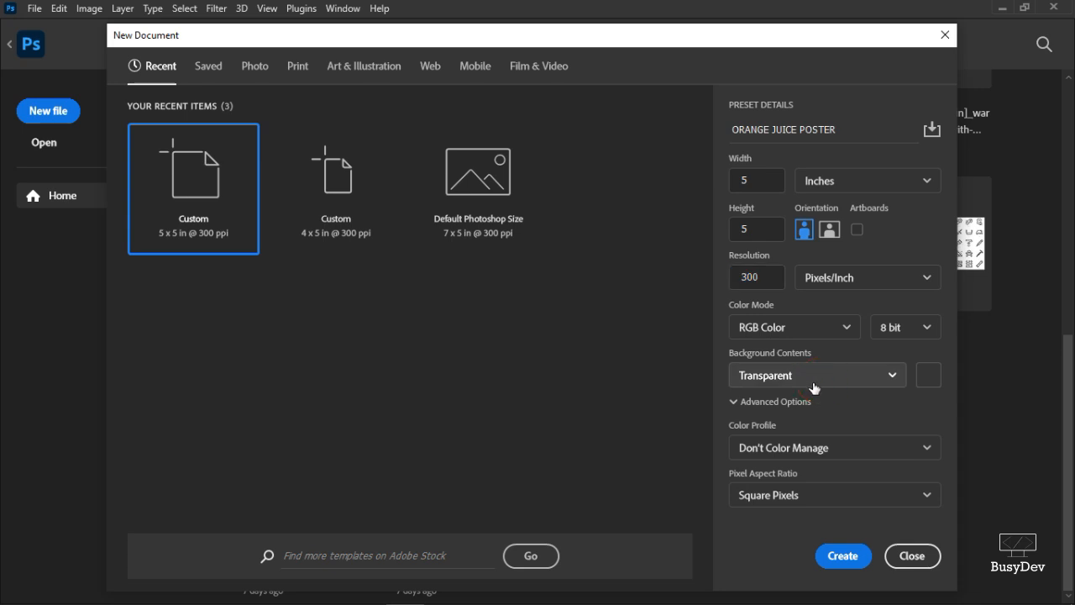
click(812, 383)
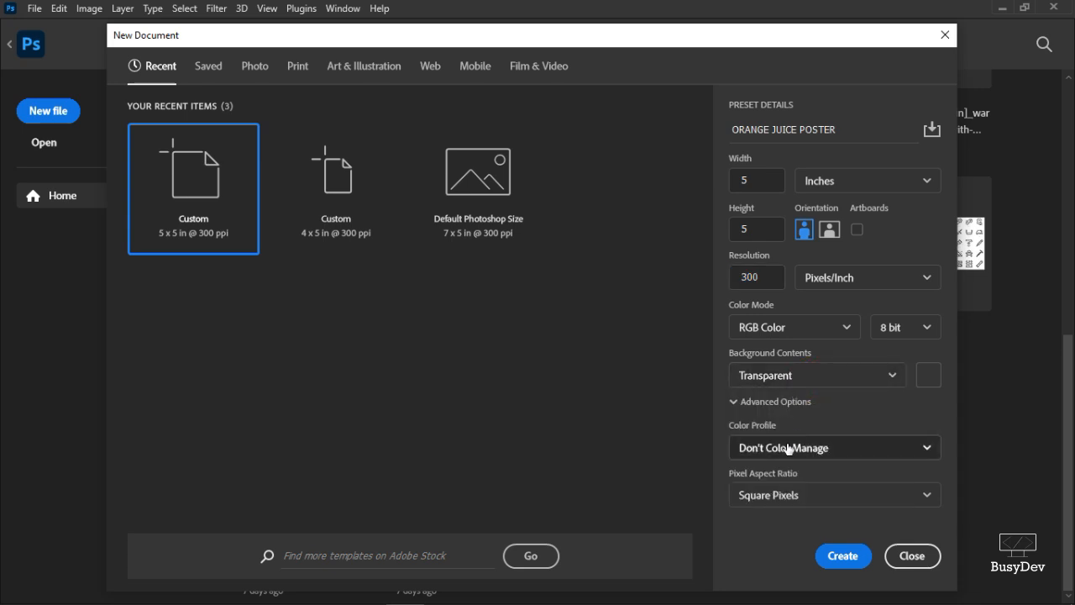
click(842, 556)
key(v)
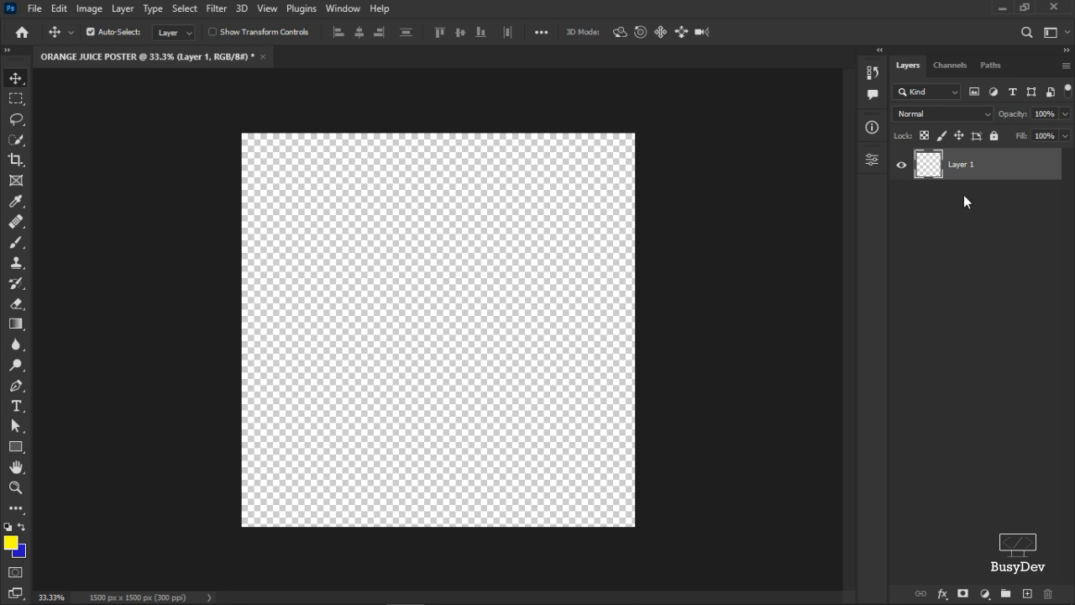
Place the nature-design-with-bokeh-effect image from the ORANGE JUICE POSTER folder into the document as the background
key(alt+Tab)
key(Tab)
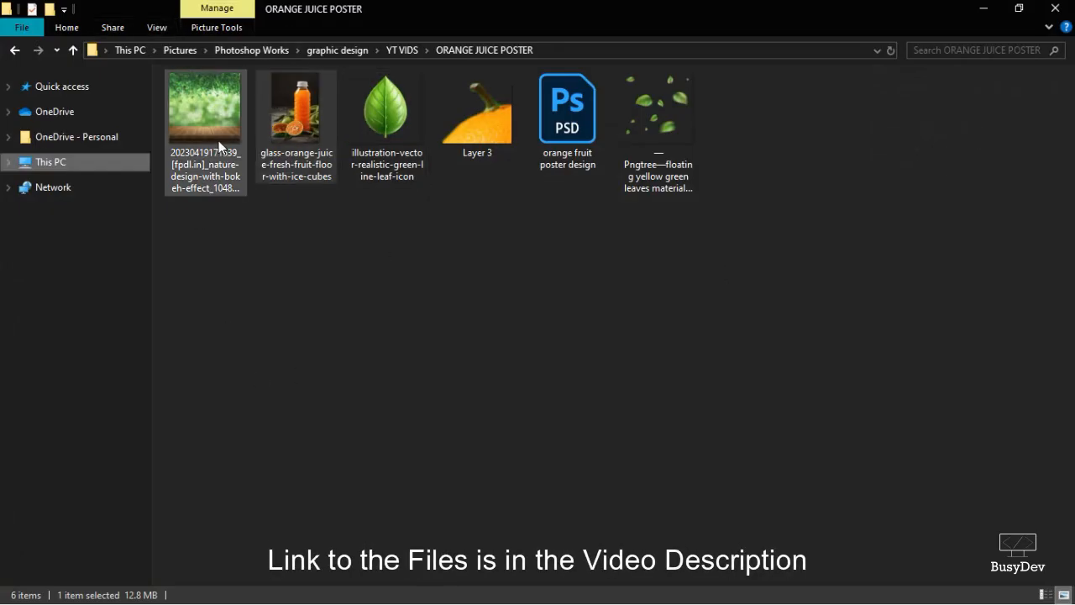
drag(195, 97, 475, 355)
key(alt+Tab)
click(781, 32)
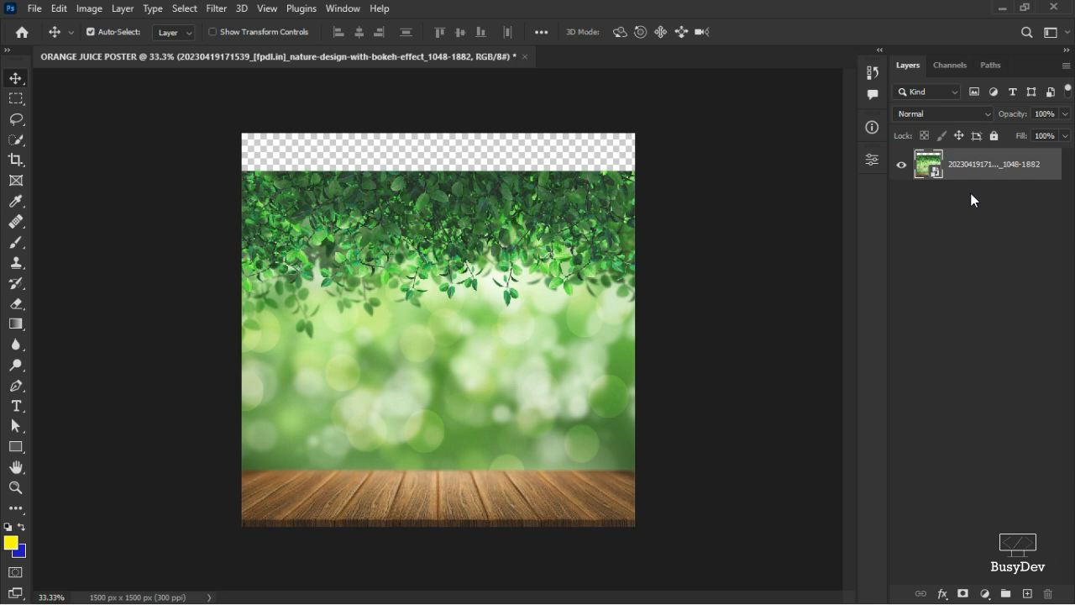
Duplicate the background image layer and move the lower layer straight up about 180 px to cover the empty strip above the leaves
key(ctrl+j)
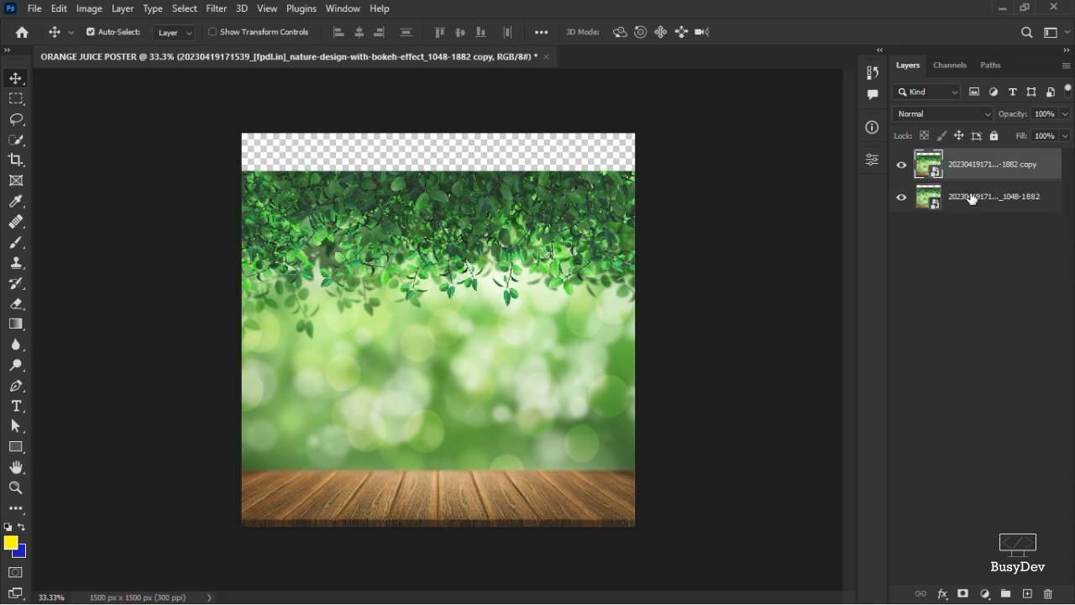
click(974, 203)
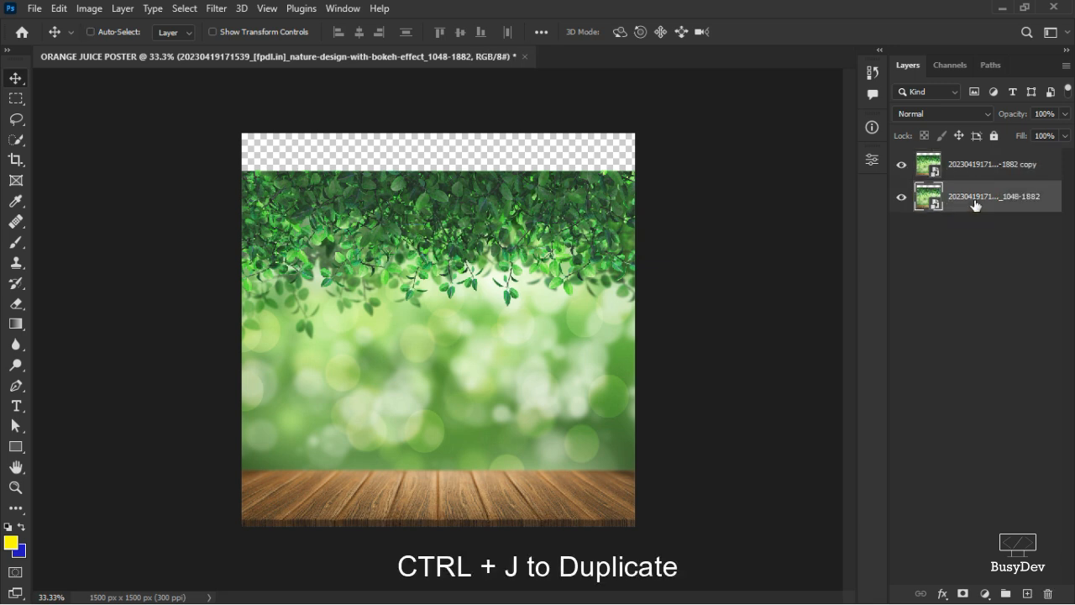
key(ctrl+t)
drag(478, 378, 475, 335)
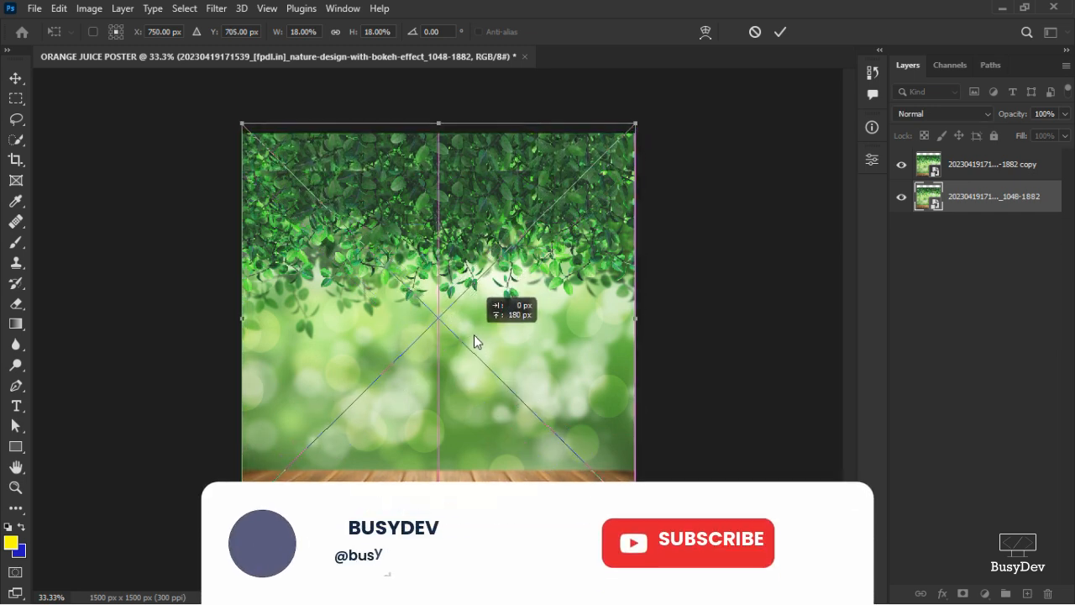
click(780, 32)
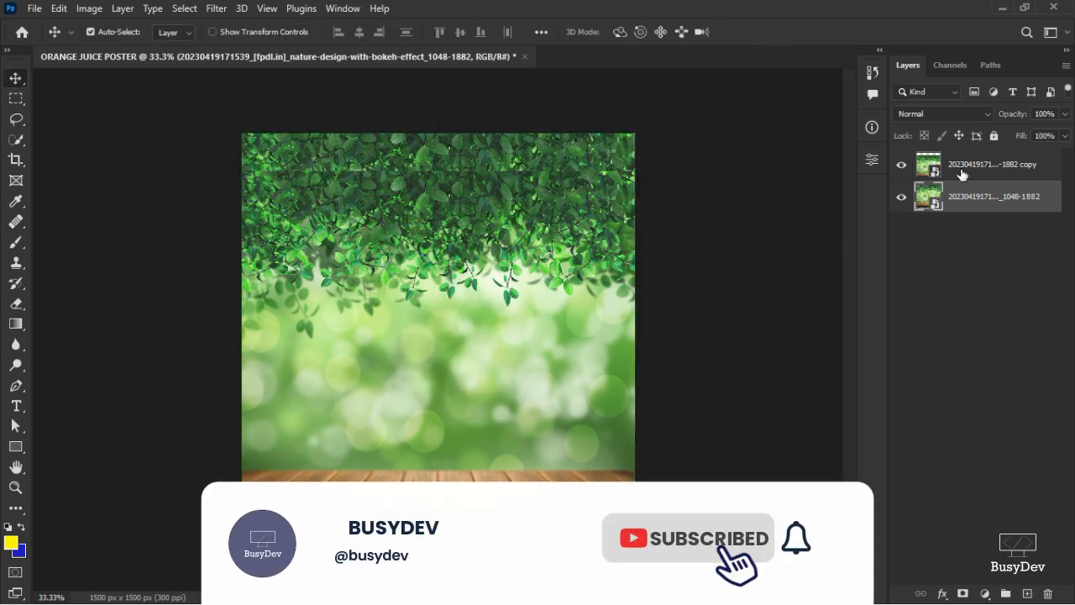
Add a layer mask to the background copy and paint its upper edge black with a soft brush to blend the leaves
click(962, 173)
click(963, 594)
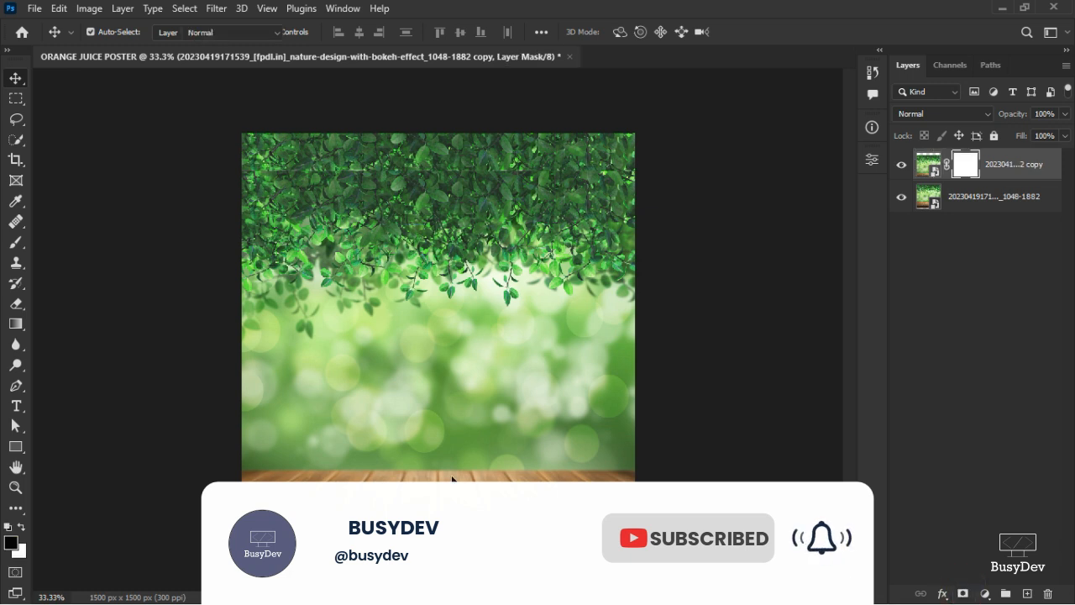
key(b)
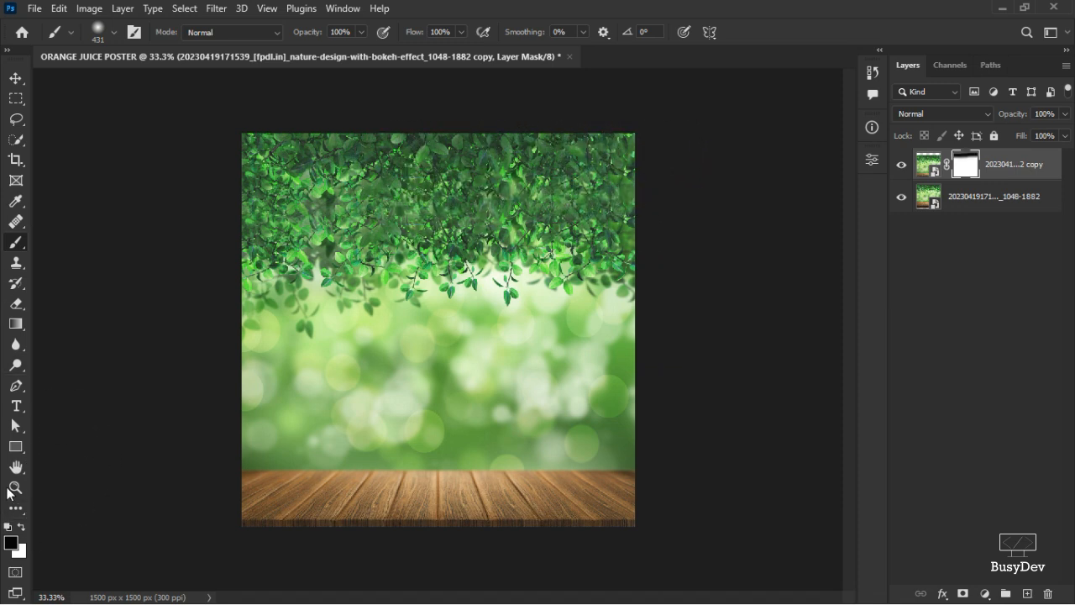
key(x)
key(x)
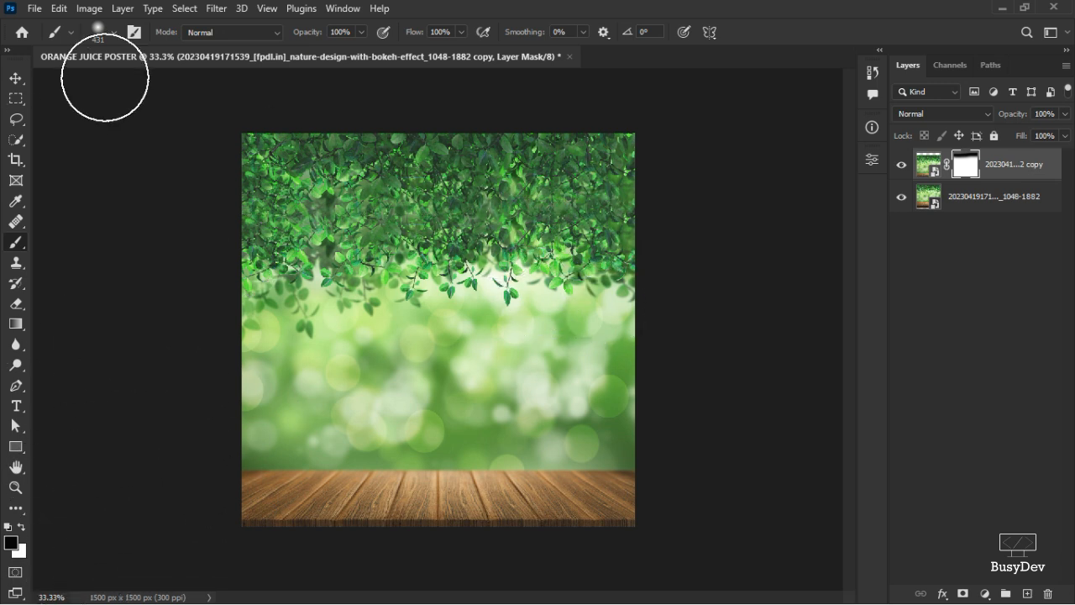
Group the two background layers and name the group BG
click(15, 78)
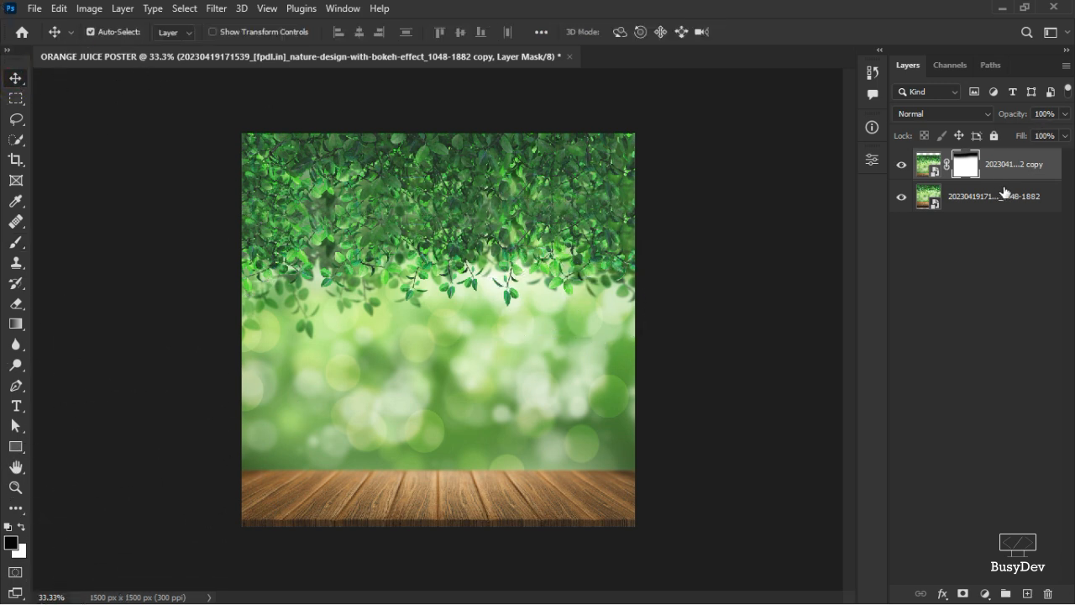
click(993, 197)
key(ctrl+g)
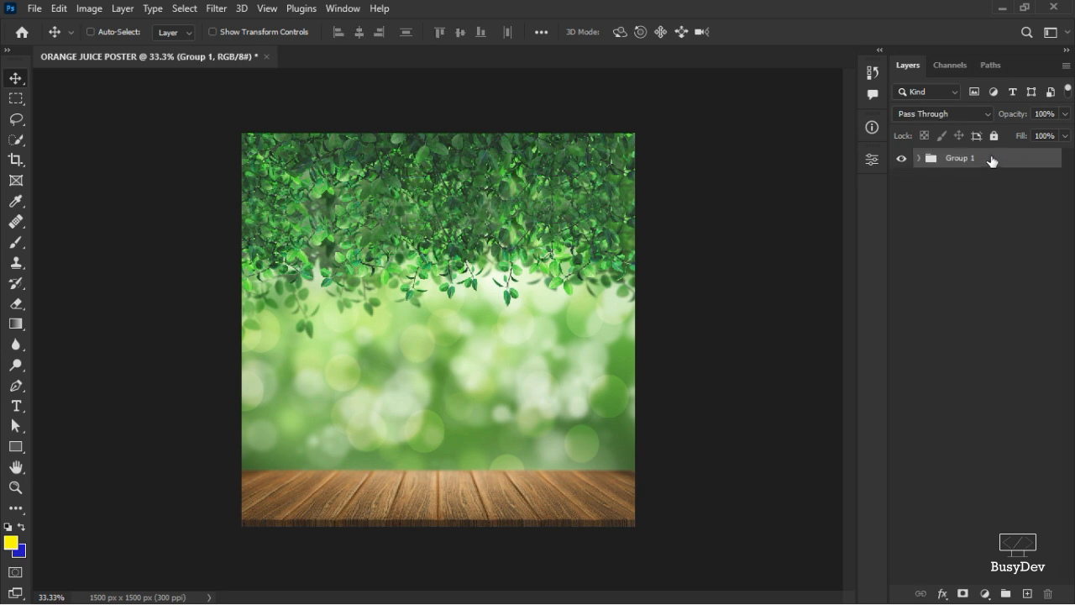
double_click(956, 160)
text(BG)
key(Return)
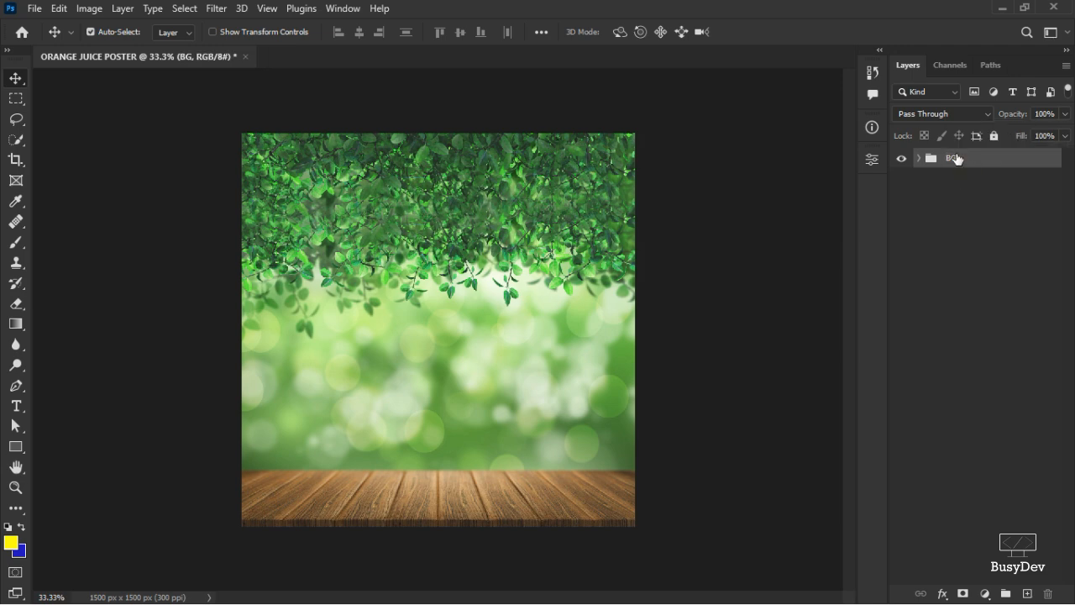
Place the glass-orange-juice-fresh-fruit-floor-with-ice-cubes image from the project folder above the BG group
key(alt+Tab)
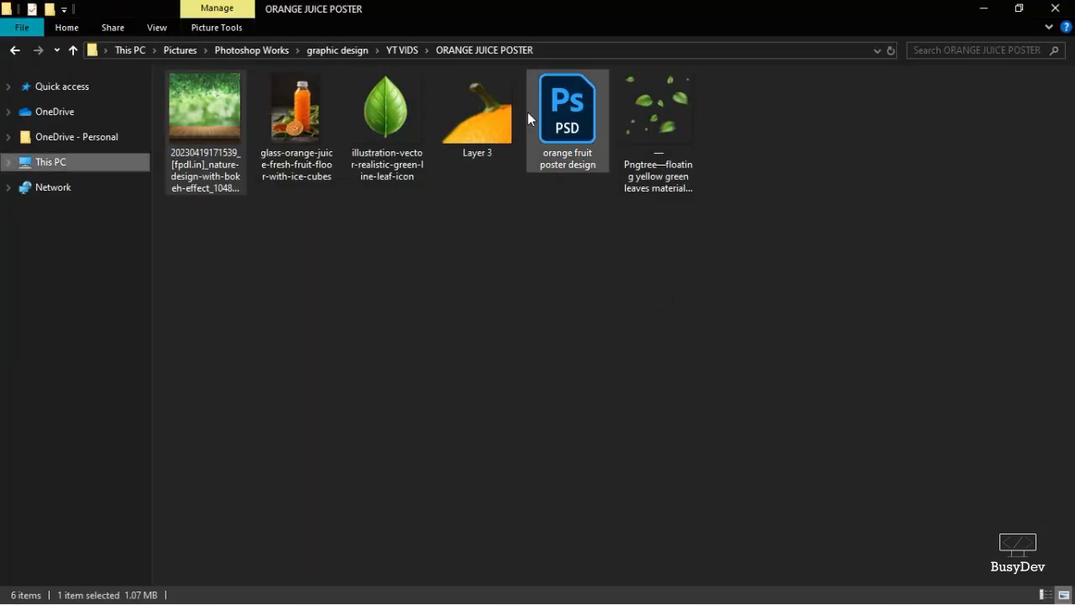
drag(312, 125, 491, 307)
key(alt+Tab)
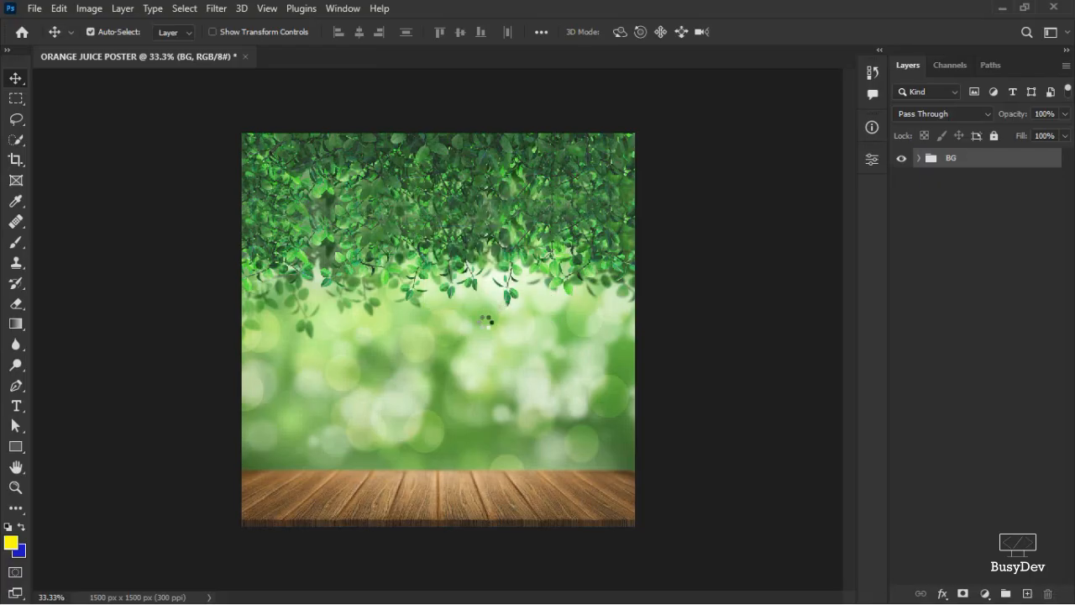
drag(501, 311, 519, 324)
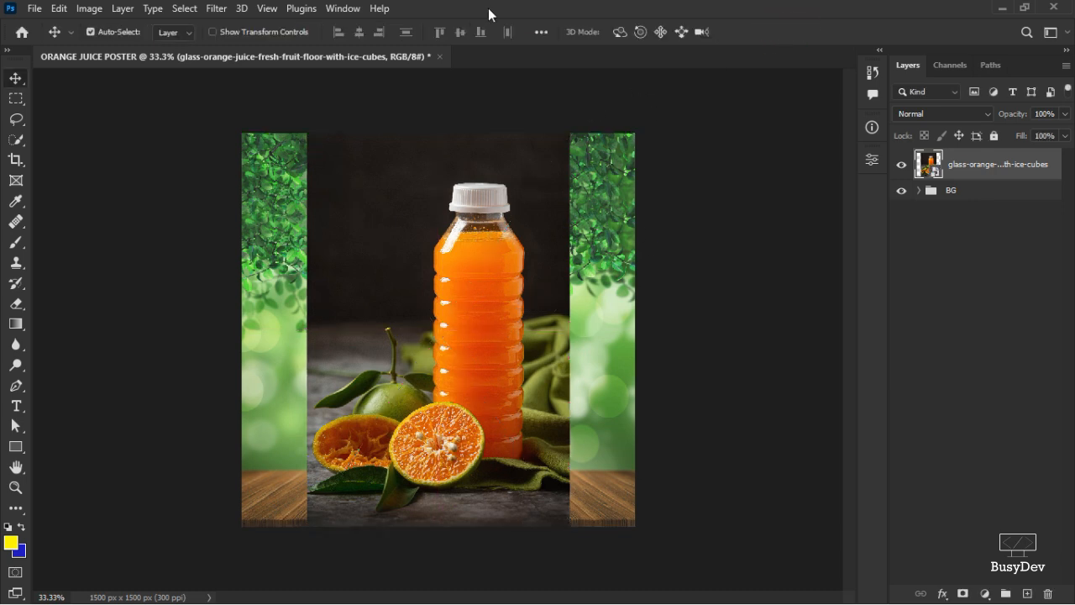
Select the bottle and fruit in the juice photo with automatic subject selection and inspect the selection's lower edge
click(184, 9)
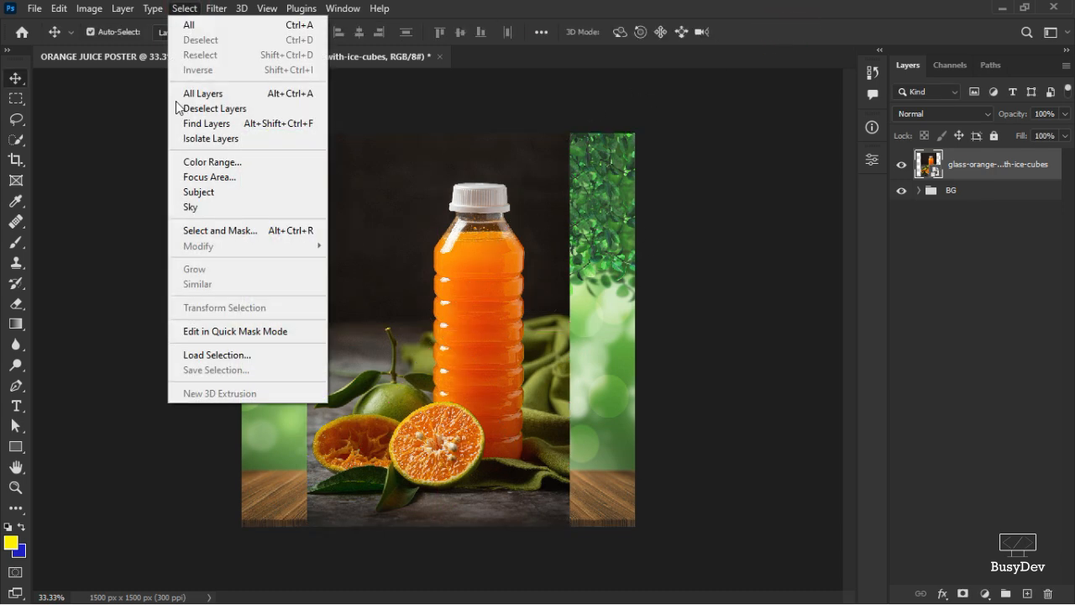
click(206, 192)
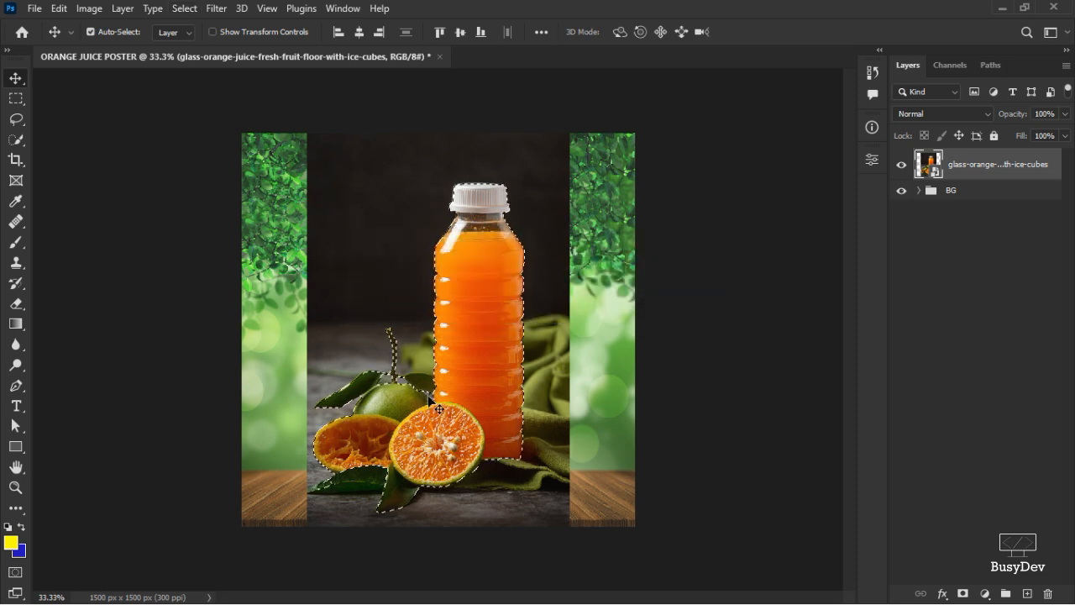
scroll(429, 404, up, 5)
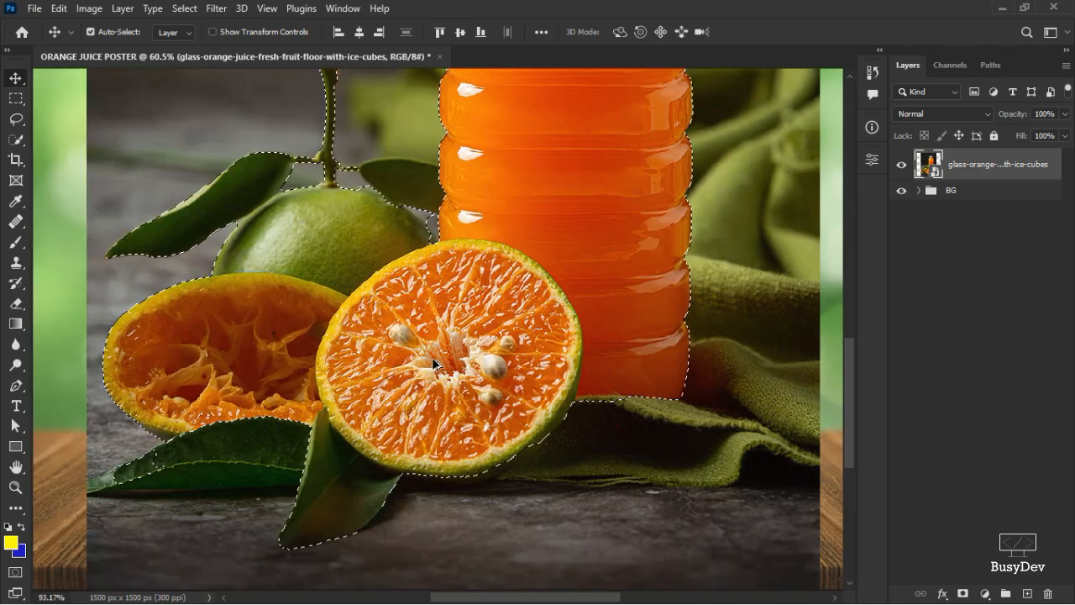
scroll(353, 382, down, 1)
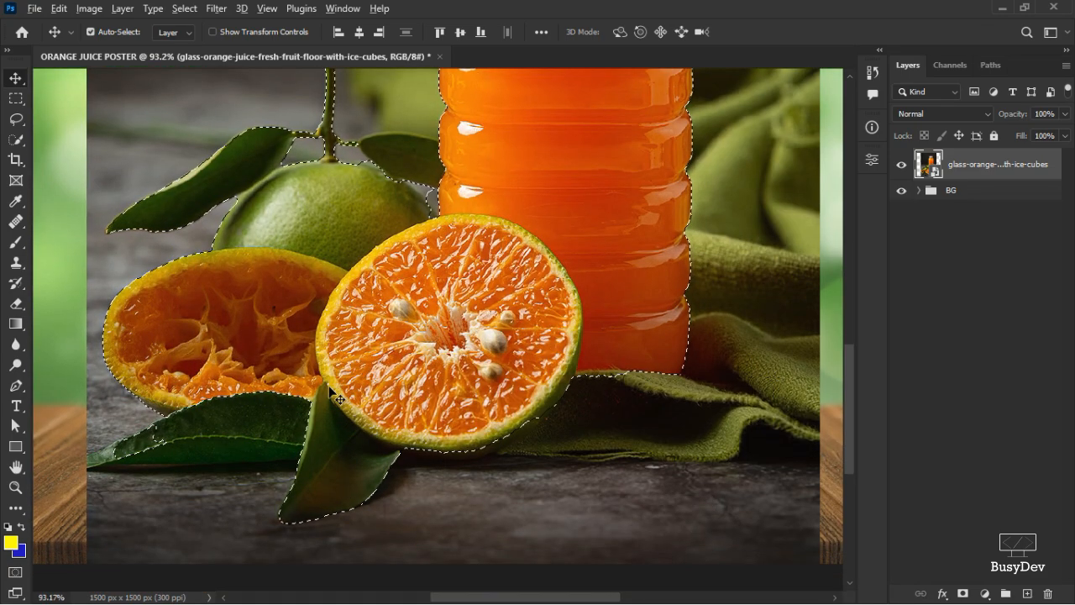
scroll(330, 392, down, 3)
scroll(330, 393, up, 3)
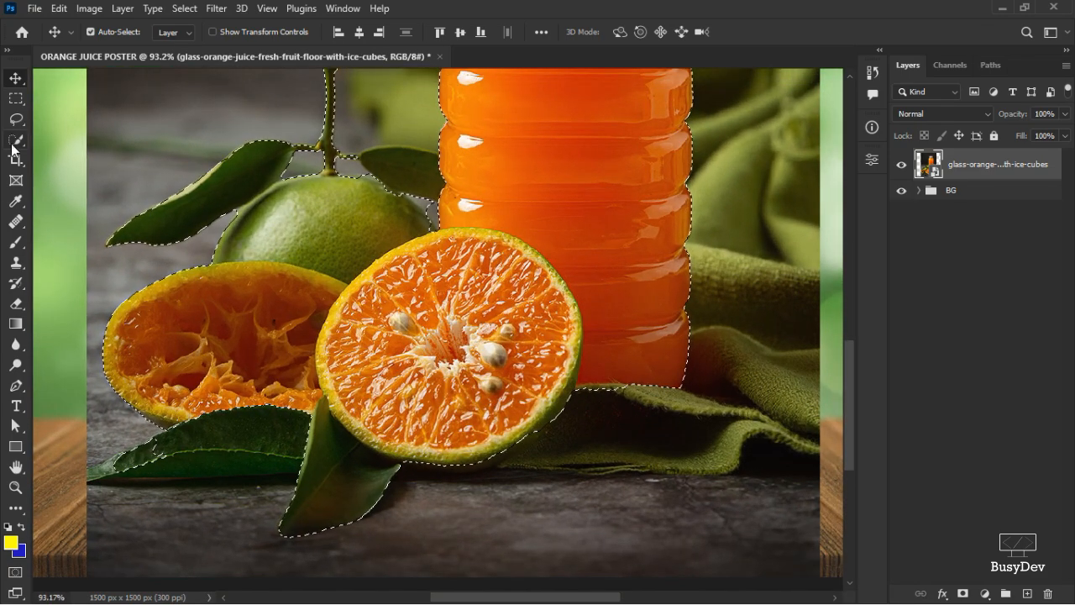
Add the dark leaf beneath the squeezed orange half to the selection with the Quick Selection tool, using a 92 px brush
click(13, 141)
right_click(18, 141)
click(104, 156)
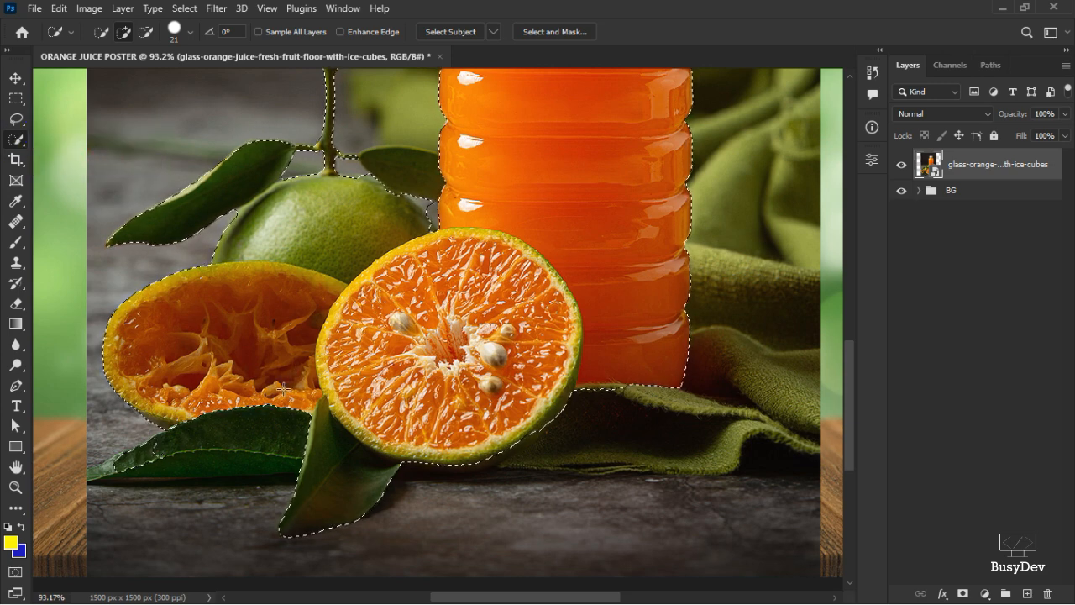
drag(322, 350, 350, 347)
right_click(307, 317)
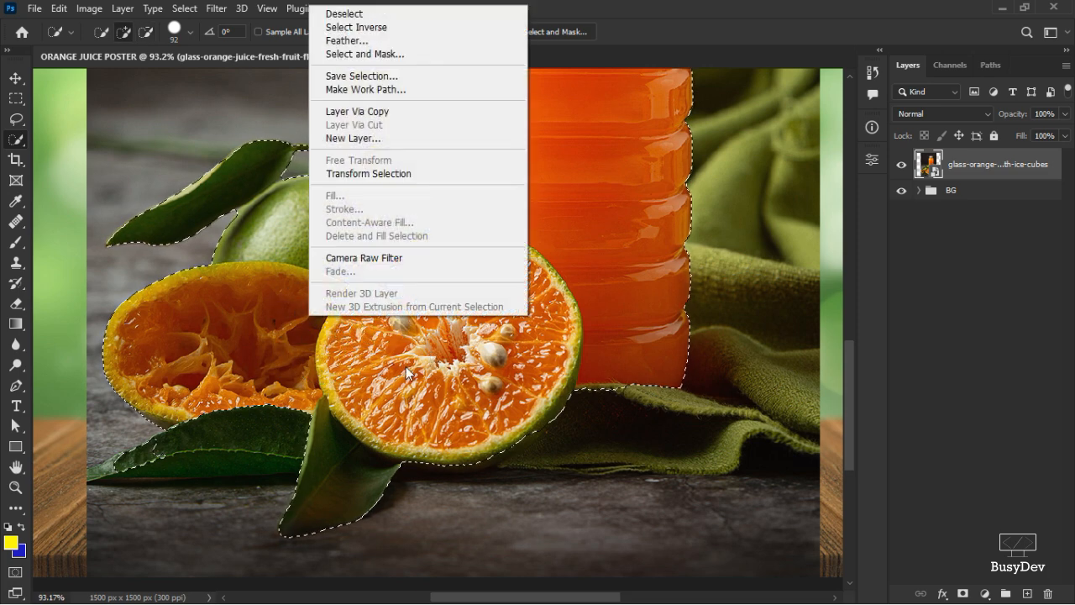
click(652, 8)
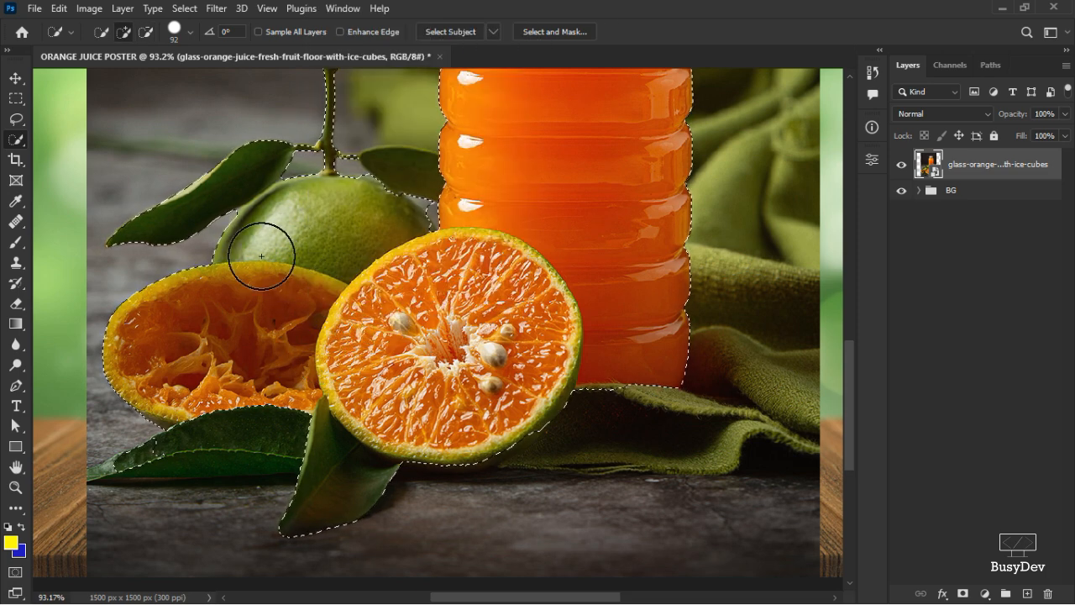
click(191, 32)
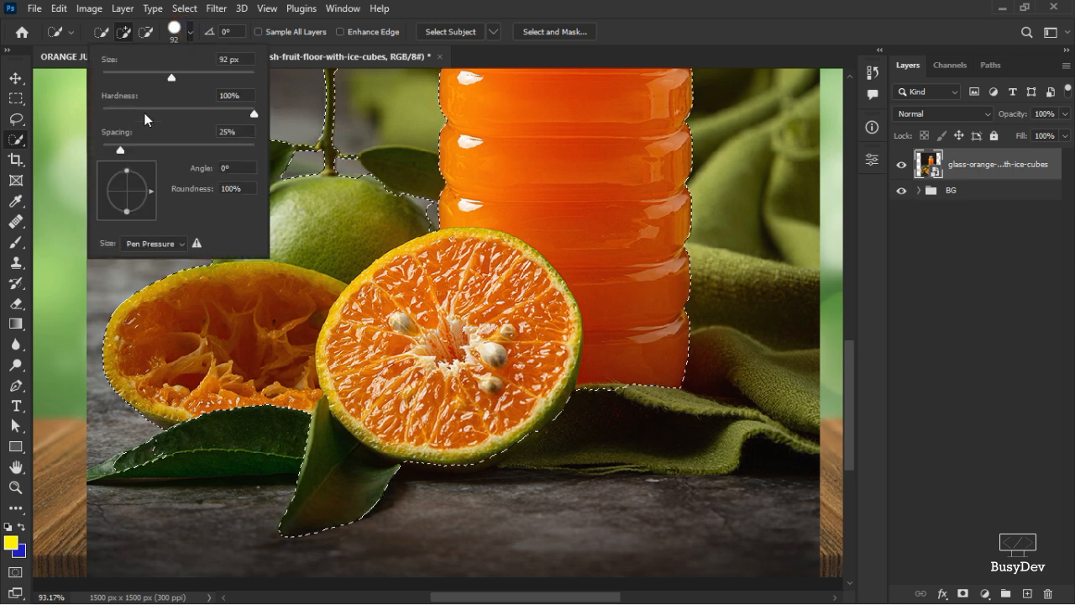
click(736, 4)
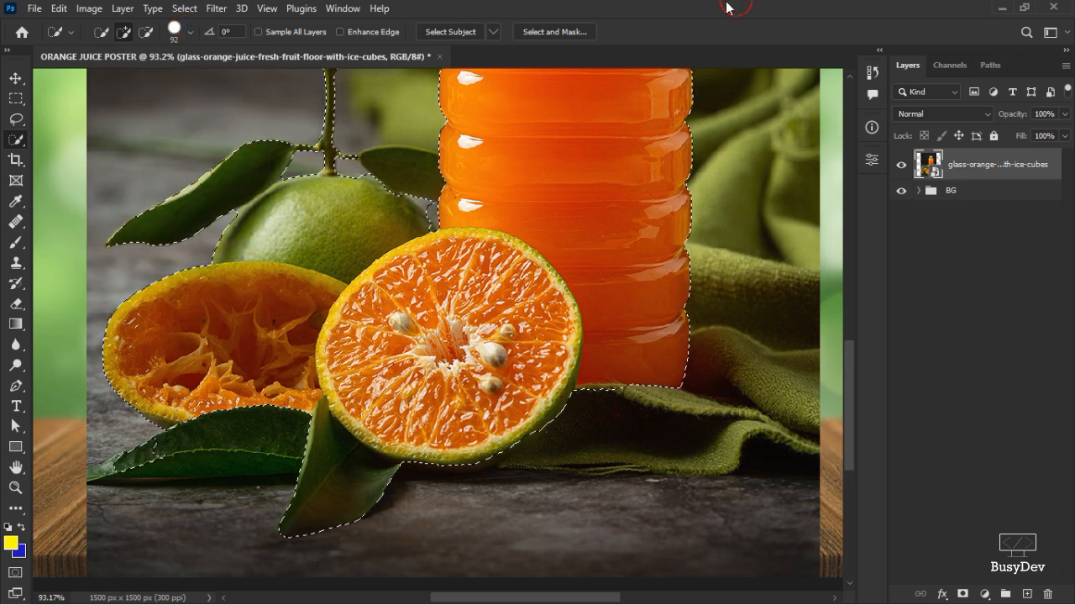
mouse_move(299, 432)
mouse_down()
mouse_move(253, 442)
mouse_move(306, 457)
mouse_up()
Extend the selection over the green cloth beneath the bottle and the dark tabletop with the Quick Selection tool
scroll(496, 385, right, 5)
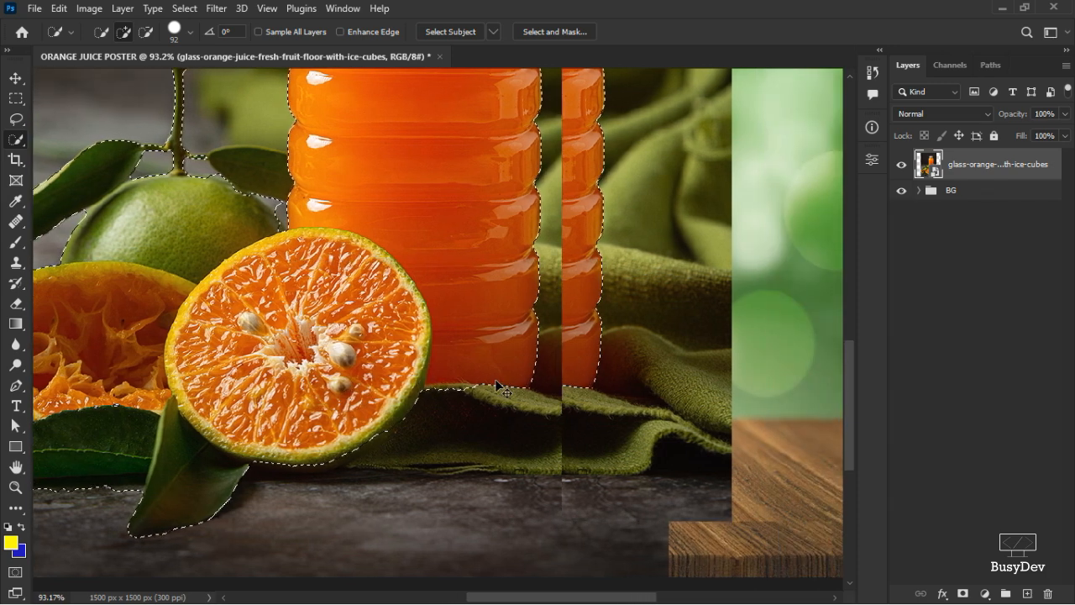
drag(434, 396, 519, 405)
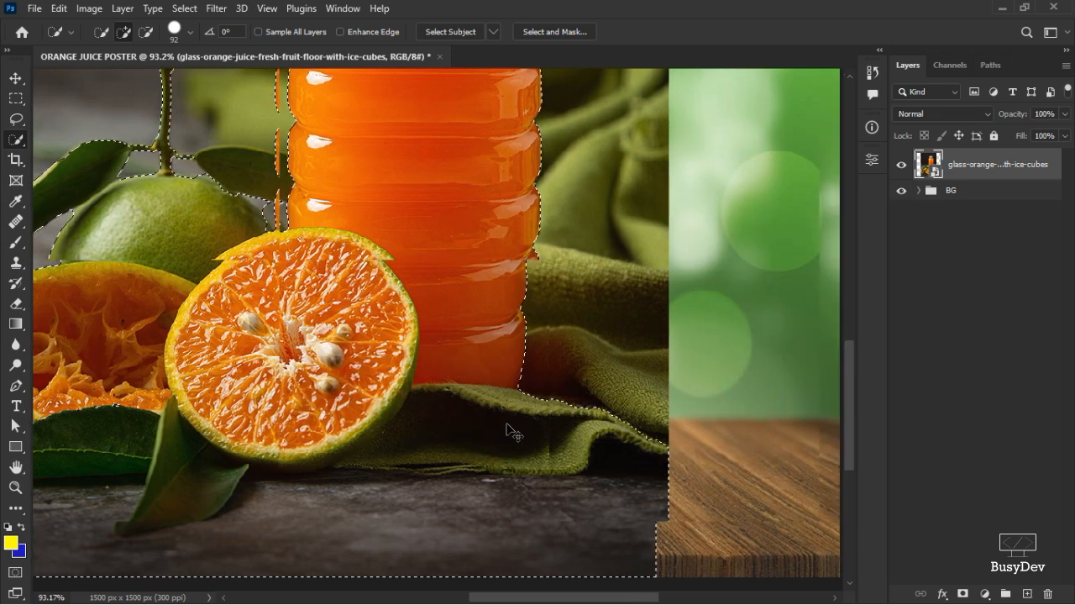
scroll(508, 412, right, 5)
scroll(504, 425, down, 2)
scroll(456, 456, left, 3)
scroll(434, 460, left, 8)
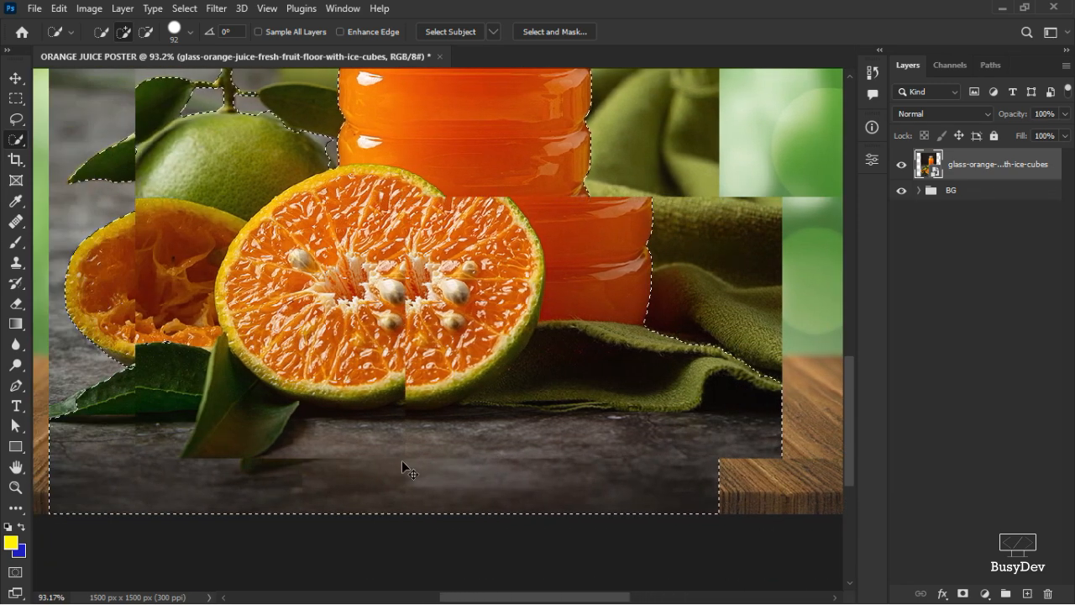
scroll(400, 461, up, 5)
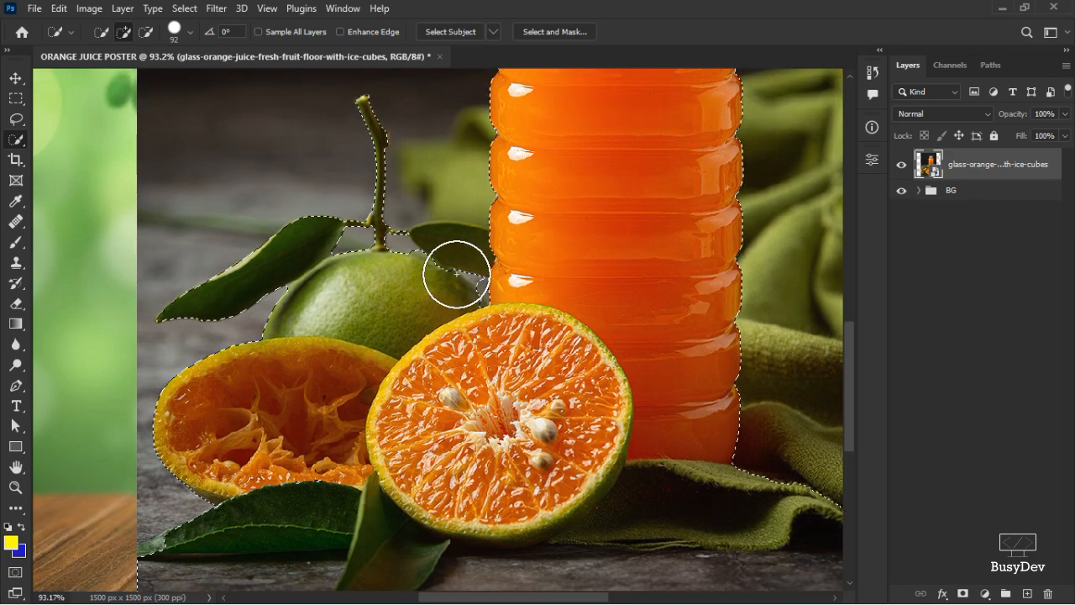
Add the green citrus fruit's edge beneath the leaf beside the bottle to the selection with the Quick Selection tool
drag(455, 272, 404, 281)
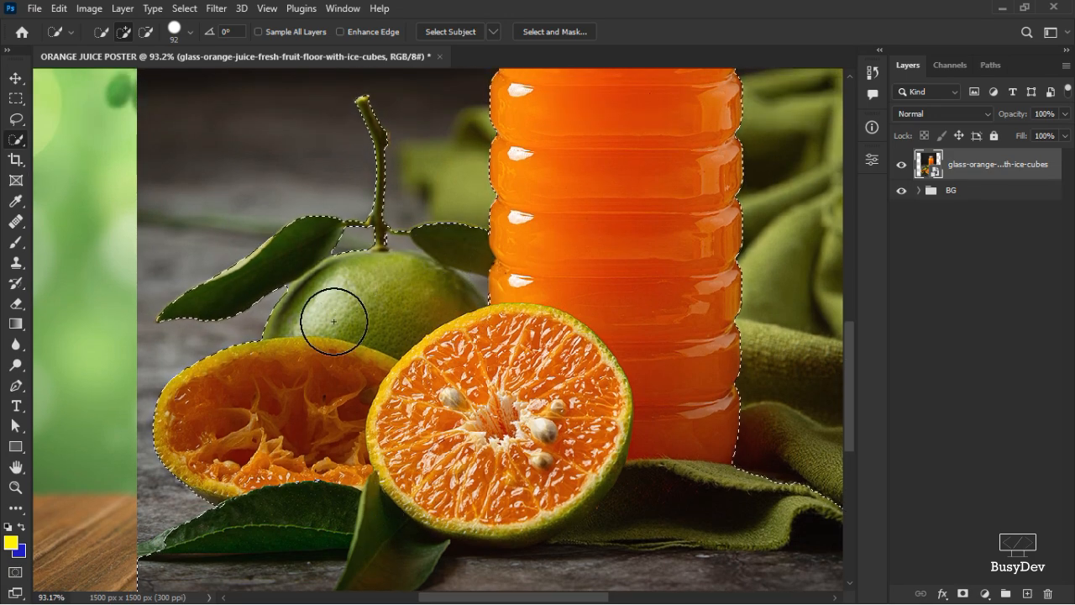
scroll(408, 311, down, 3)
scroll(377, 322, up, 3)
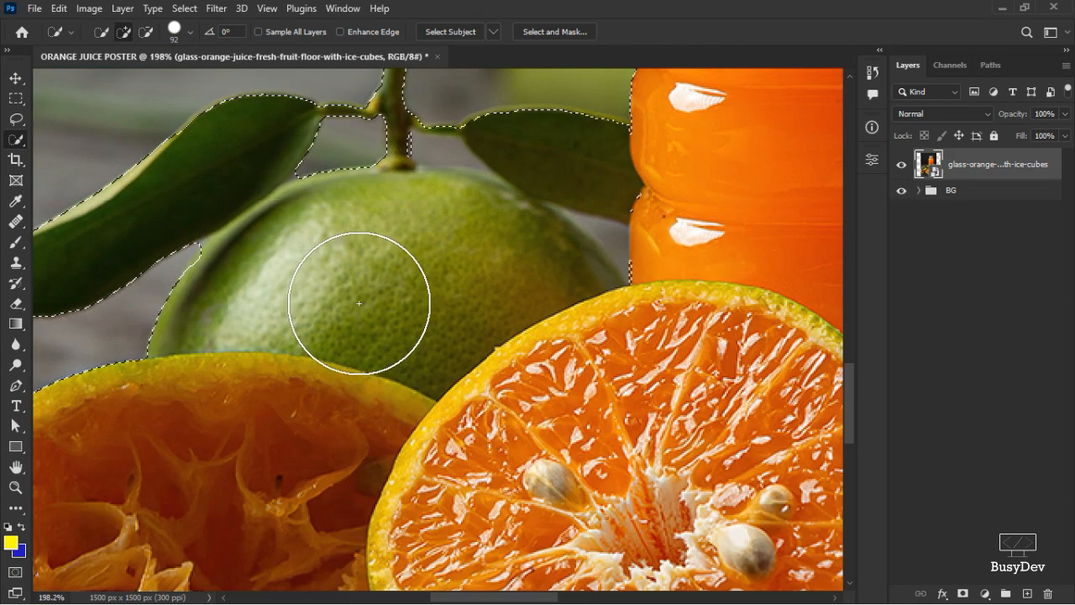
scroll(367, 301, down, 2)
scroll(559, 312, down, 5)
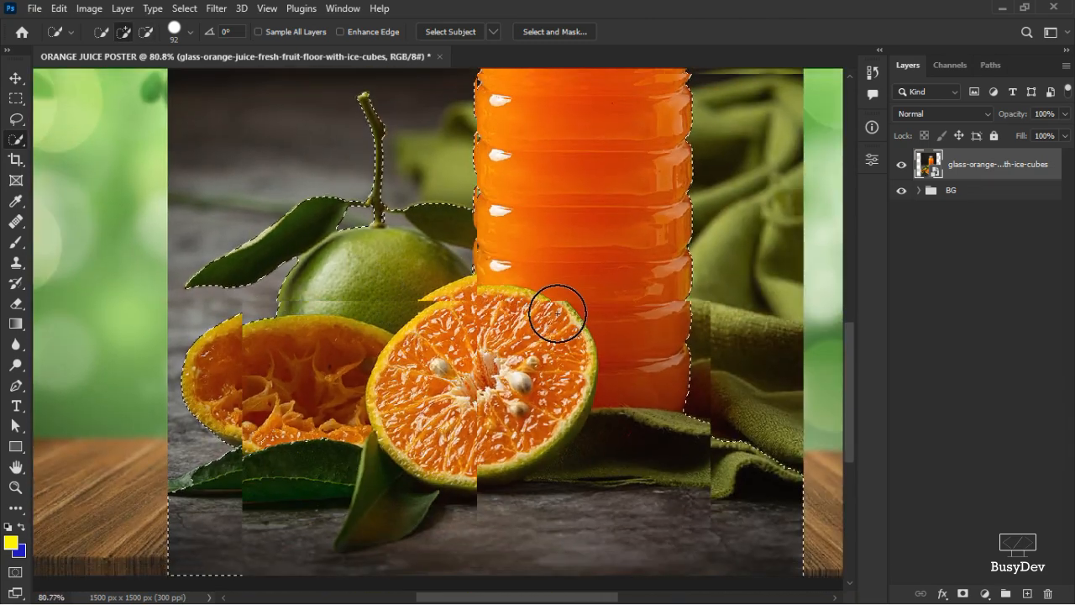
scroll(544, 268, down, 3)
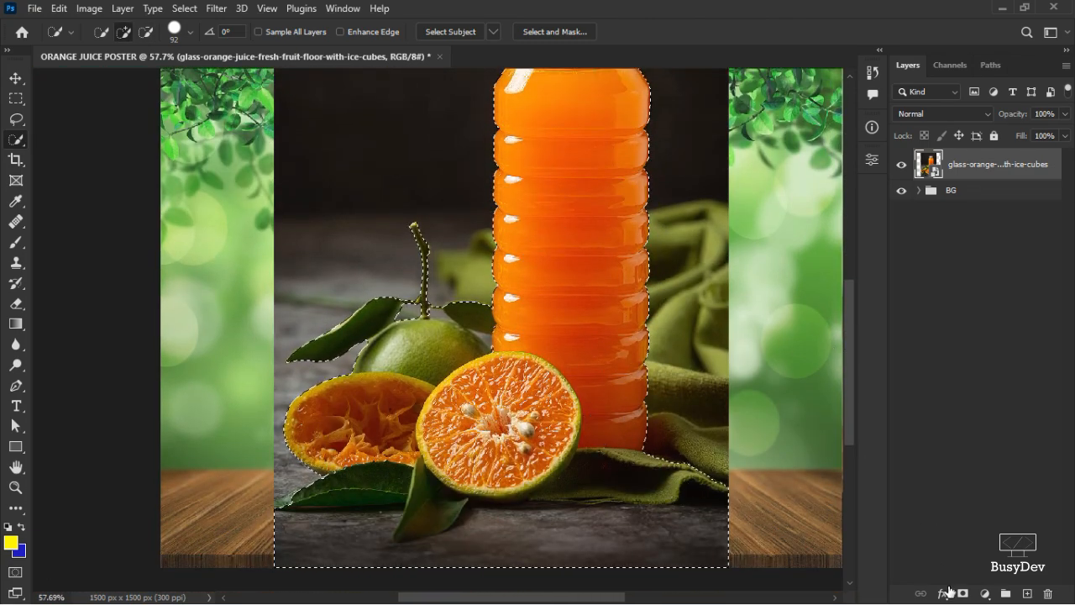
Mask the juice photo to the selection and move the cutout straight down until its dark tabletop falls below the poster's lower edge
click(962, 594)
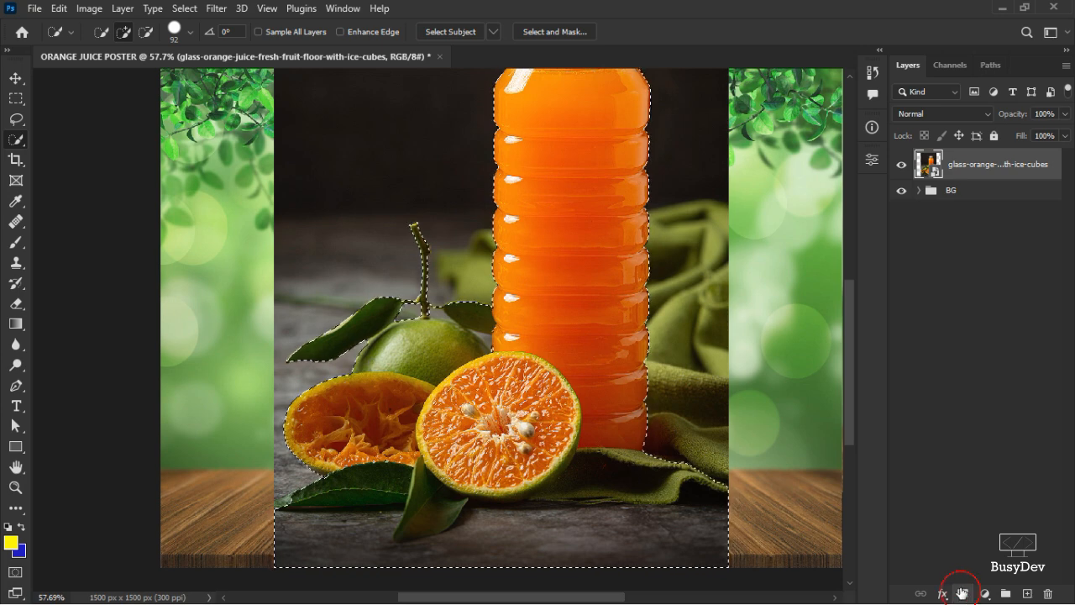
click(16, 79)
scroll(548, 272, down, 3)
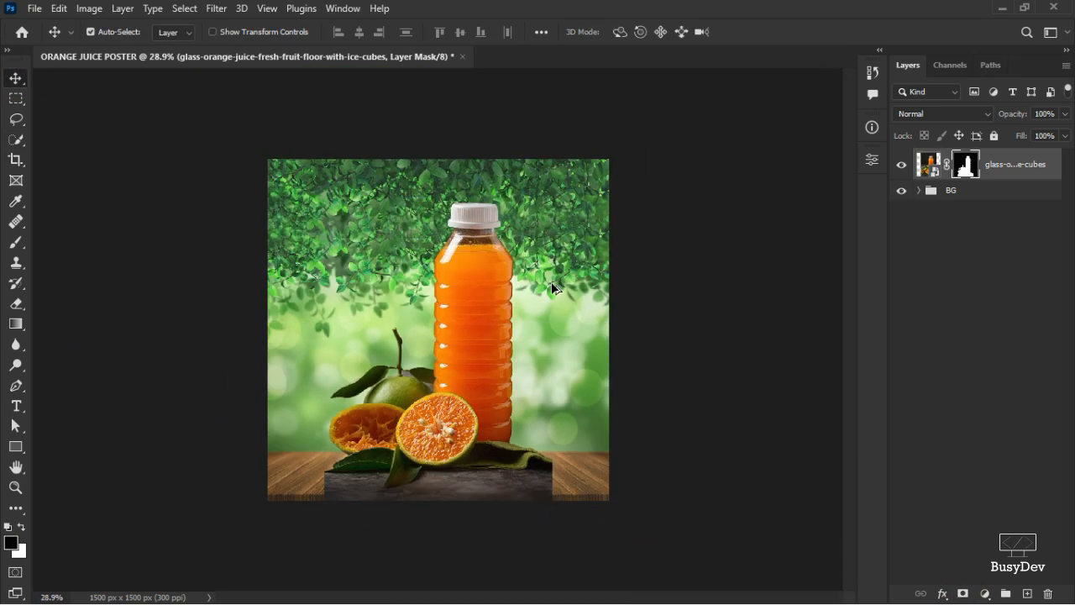
drag(485, 301, 491, 342)
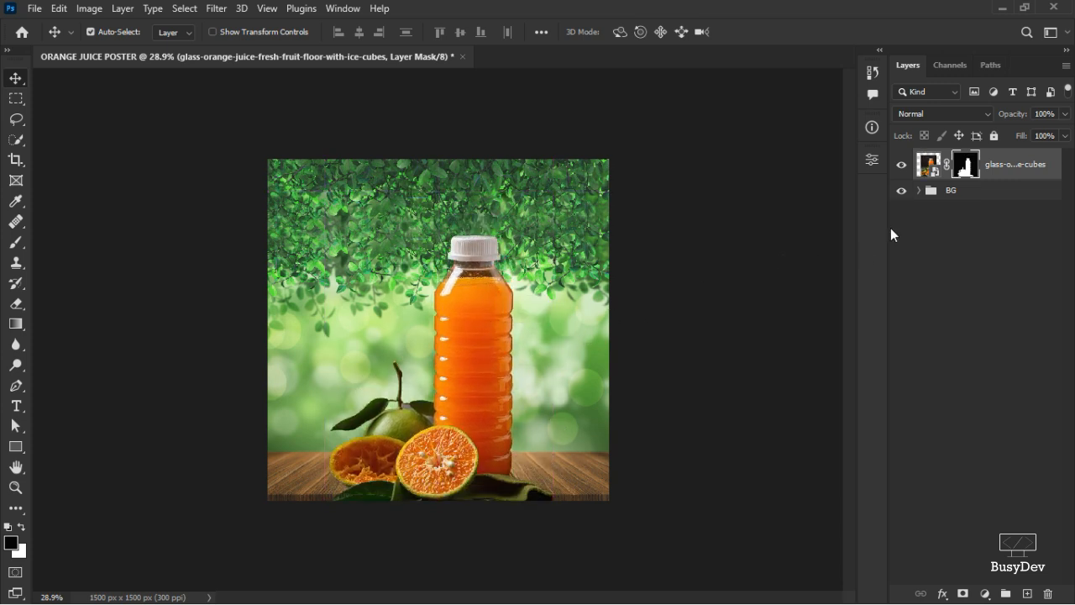
Move the BG group straight down to Y 832 px with Free Transform
click(955, 192)
key(ctrl+t)
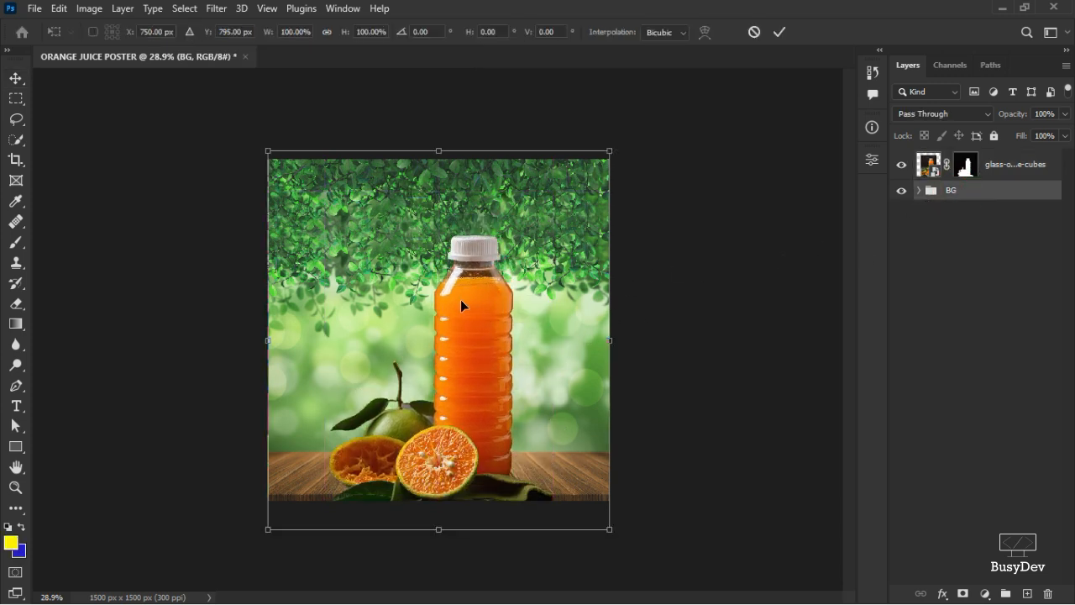
drag(511, 307, 510, 315)
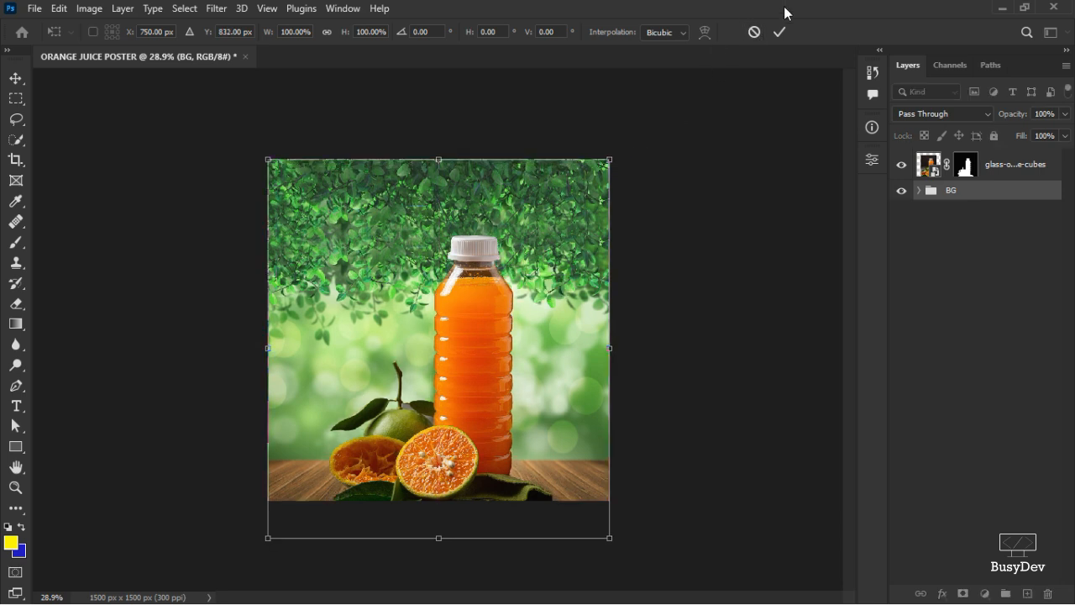
click(777, 35)
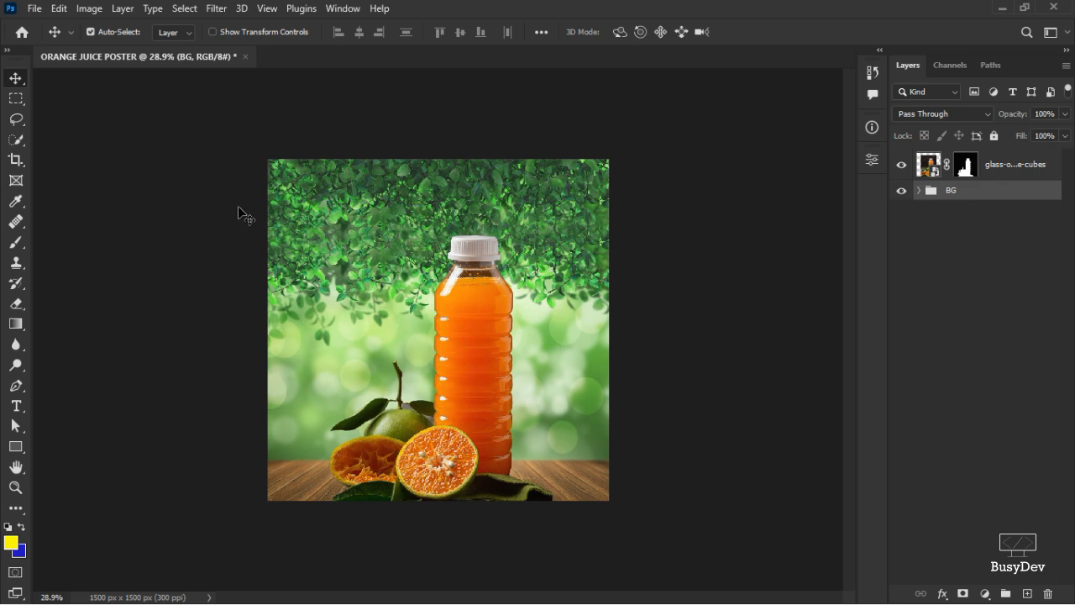
Create a new guide layout on the canvas with 2 rows, no columns and no margin, in cyan
click(266, 8)
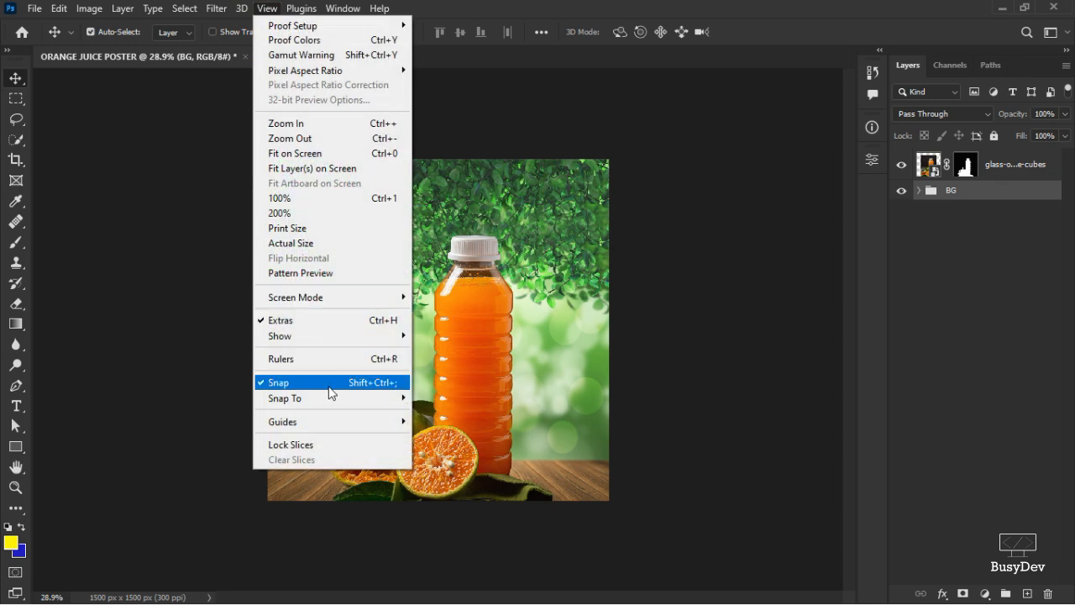
mouse_move(348, 424)
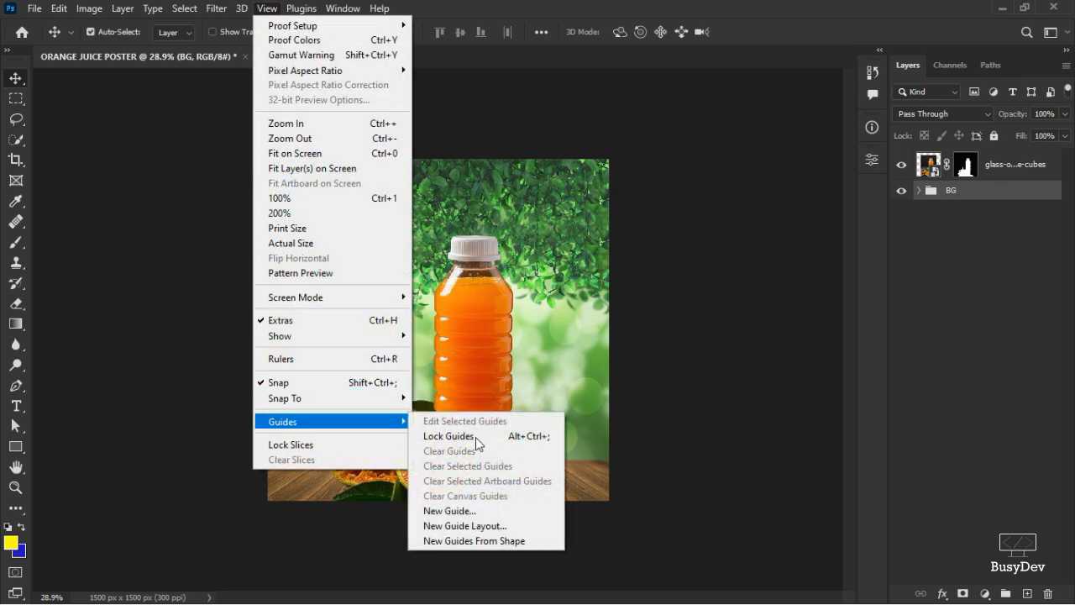
click(466, 526)
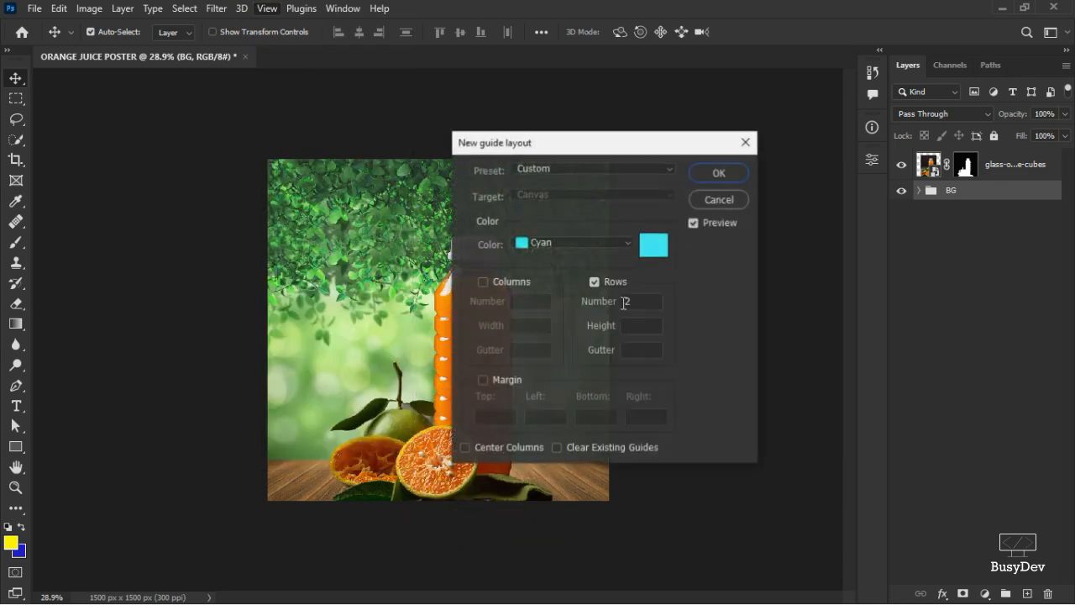
click(594, 284)
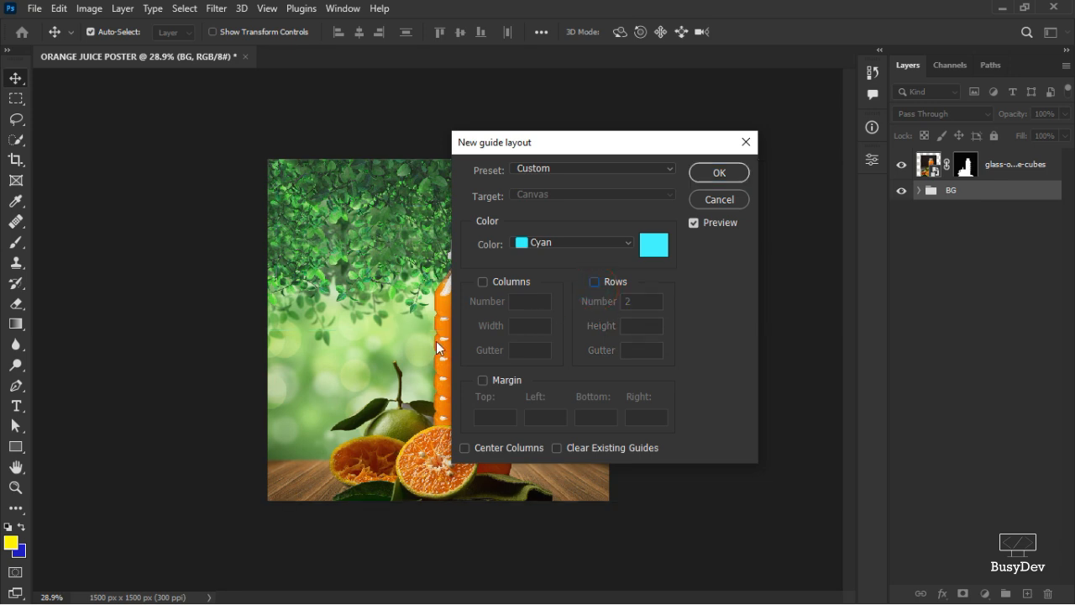
drag(558, 143, 758, 145)
click(794, 282)
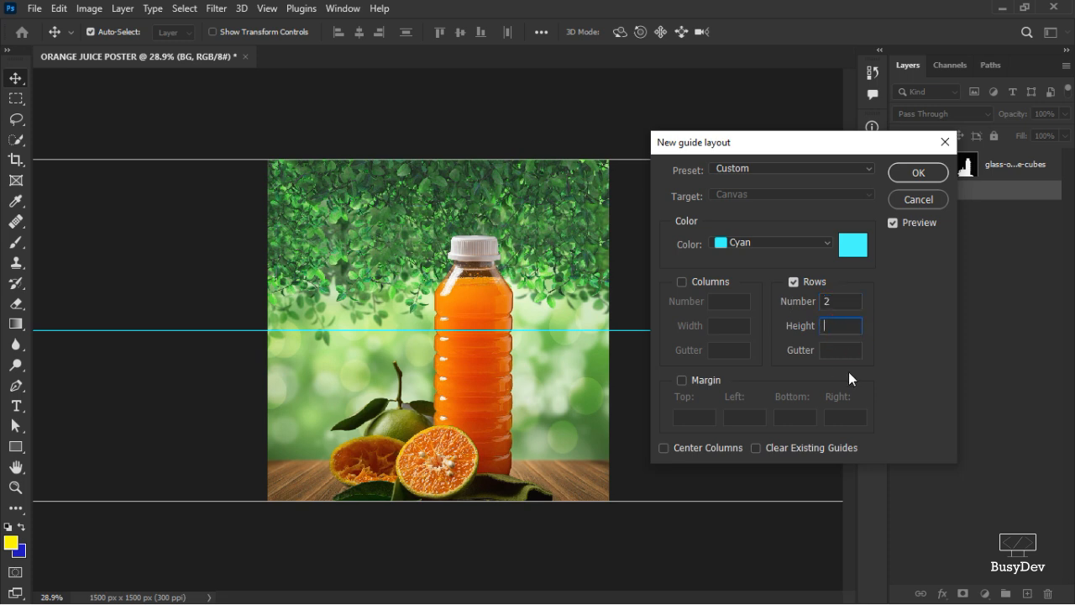
click(827, 282)
click(793, 282)
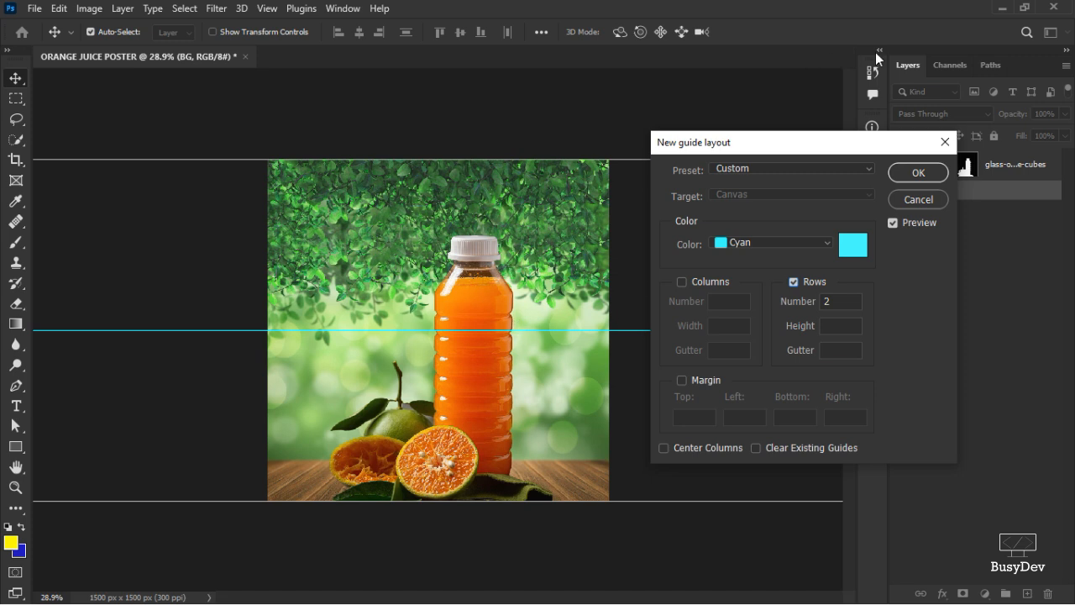
click(917, 173)
Scale the bottle cutout to 82.40% and move it down to X 750 px, Y 997 px
click(477, 300)
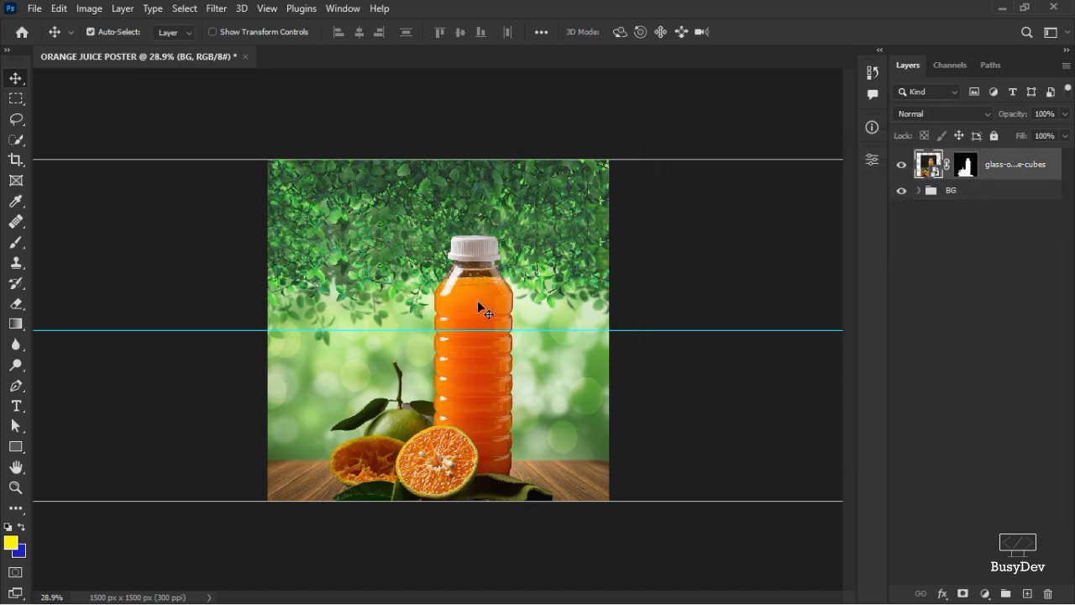
key(ctrl+t)
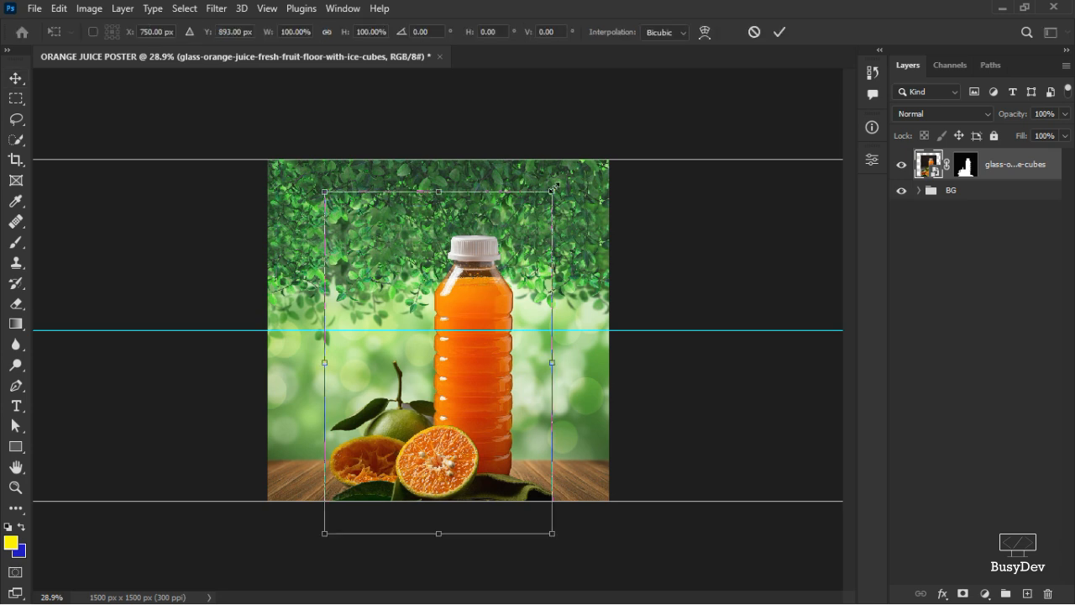
drag(547, 198, 532, 221)
drag(498, 278, 498, 301)
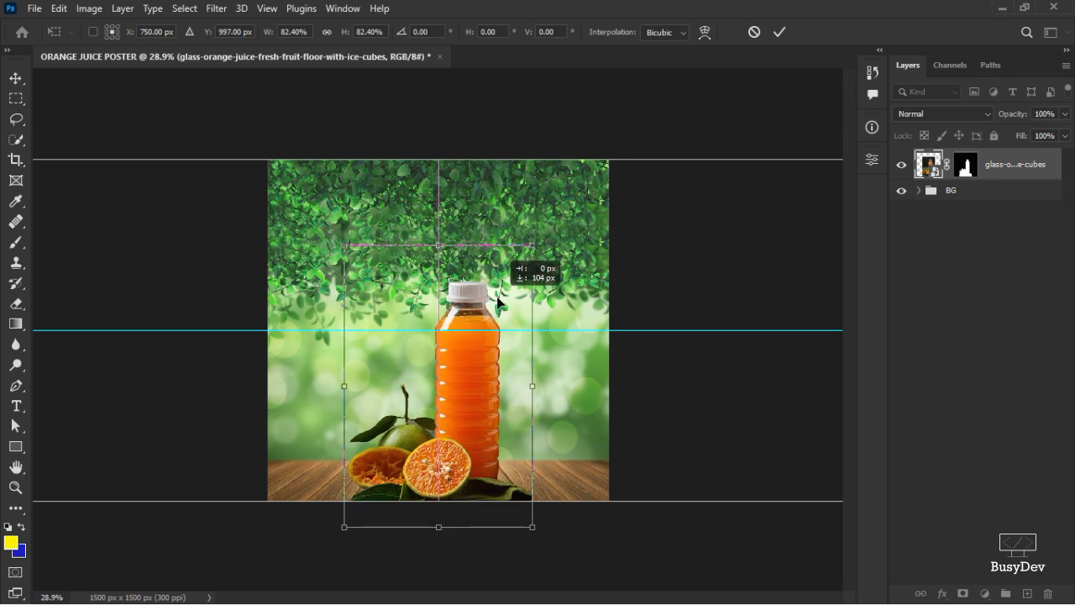
click(779, 32)
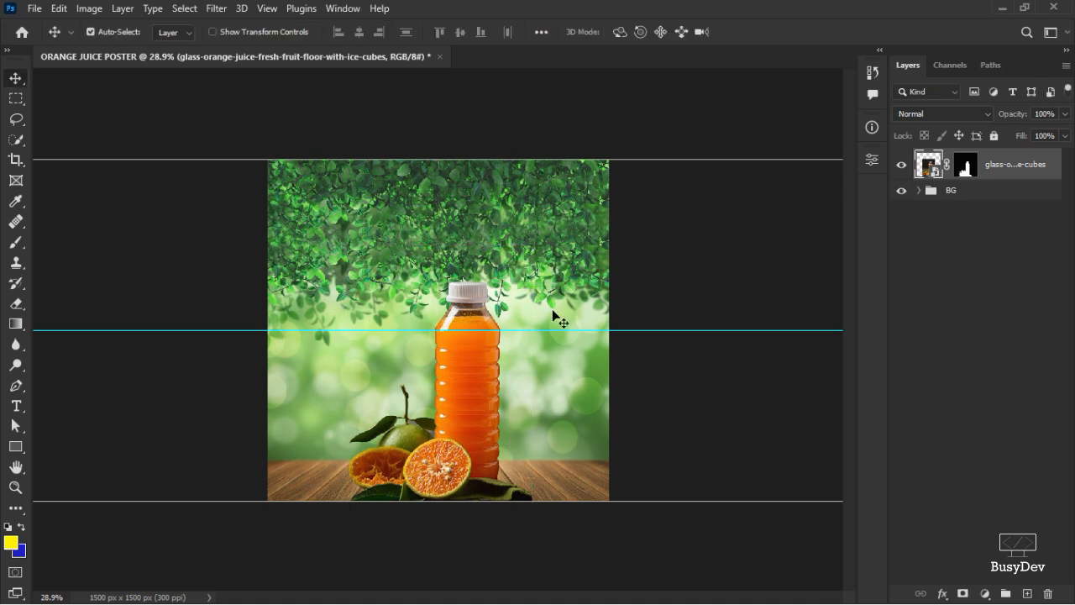
Clear all guides from the poster
click(266, 6)
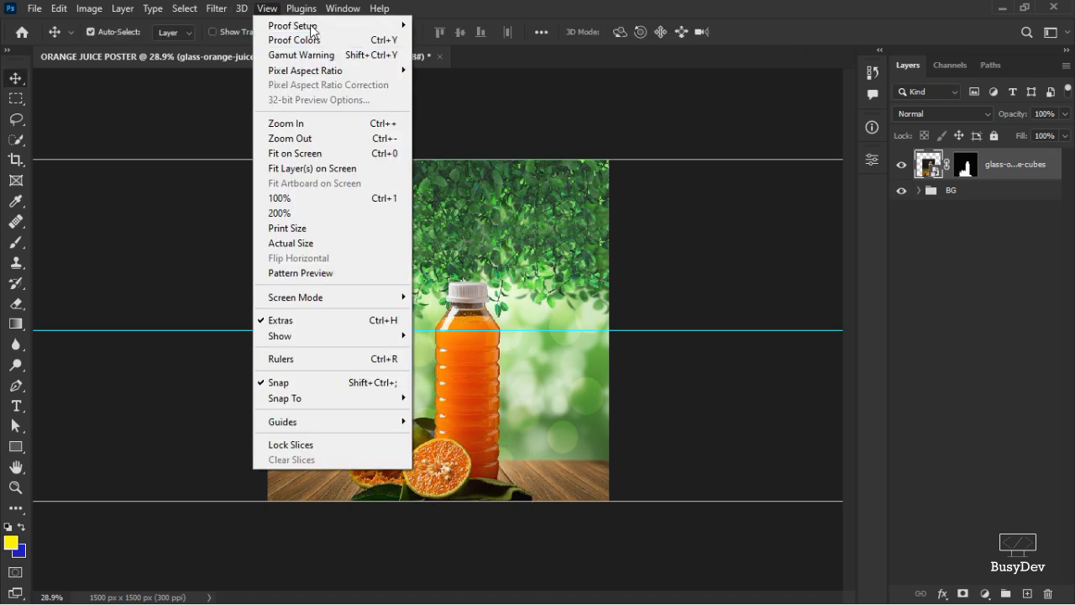
click(289, 11)
click(277, 10)
mouse_move(351, 420)
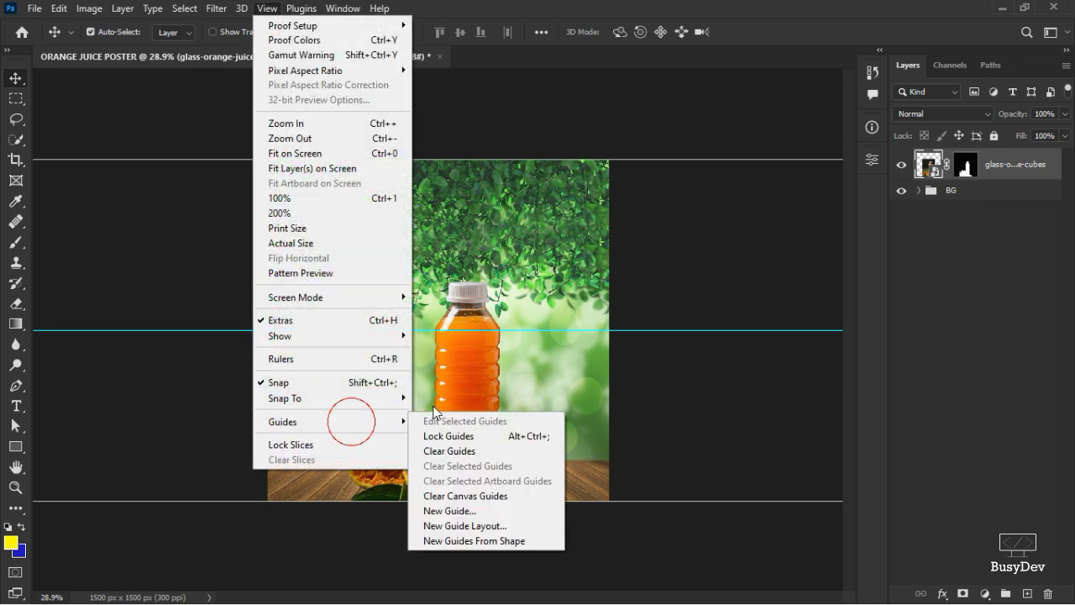
click(460, 450)
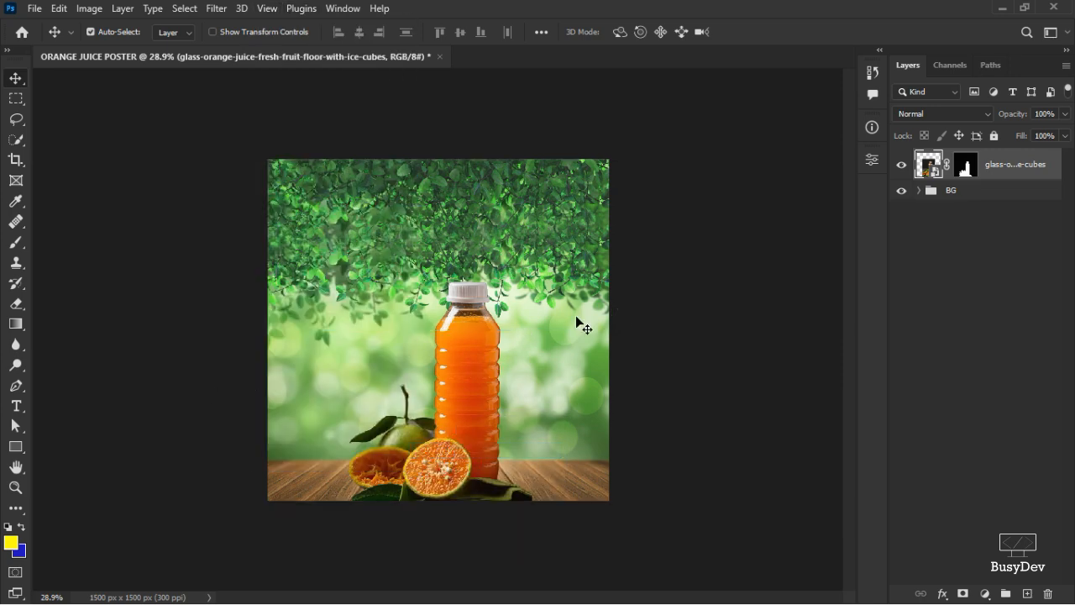
Examine the bottle and fruit cutout against the leafy background, up close and as a whole
scroll(482, 439, up, 4)
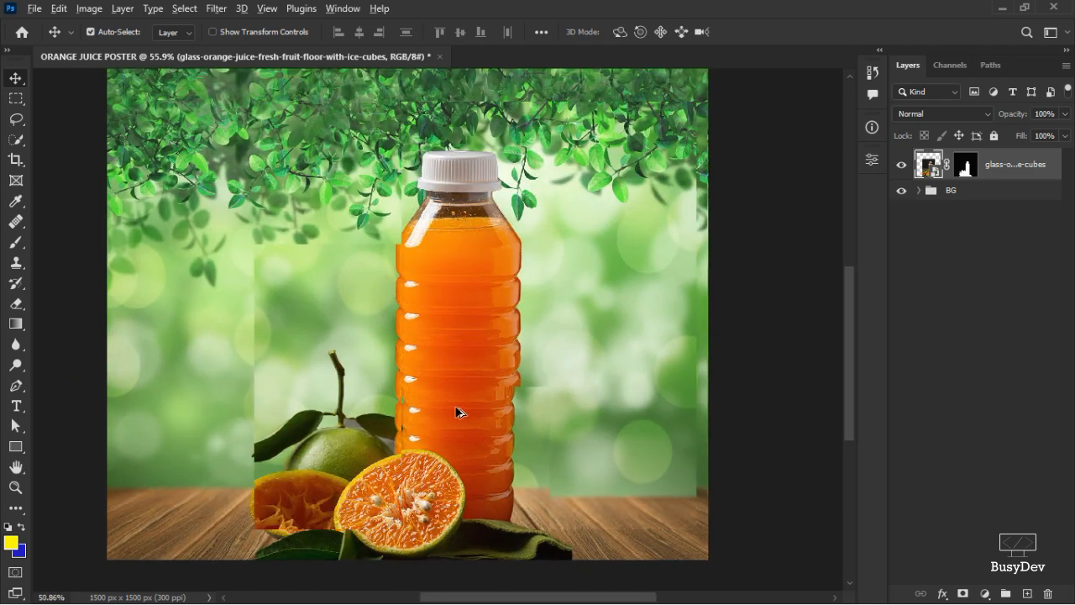
scroll(458, 414, down, 2)
scroll(475, 440, up, 3)
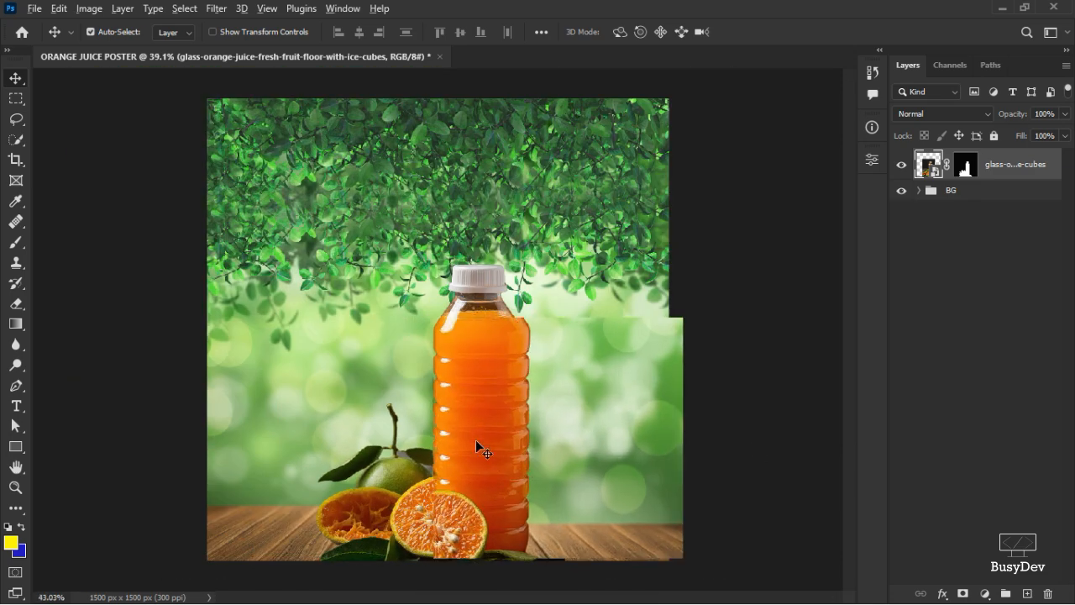
scroll(474, 436, down, 3)
scroll(451, 398, down, 2)
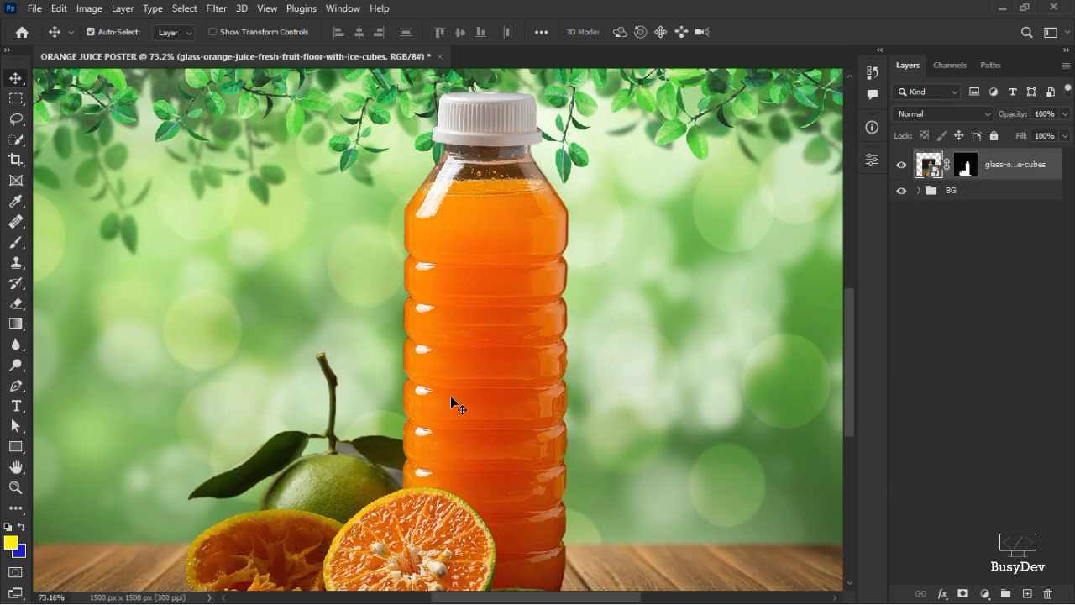
scroll(451, 398, up, 1)
scroll(451, 397, down, 2)
scroll(454, 393, up, 3)
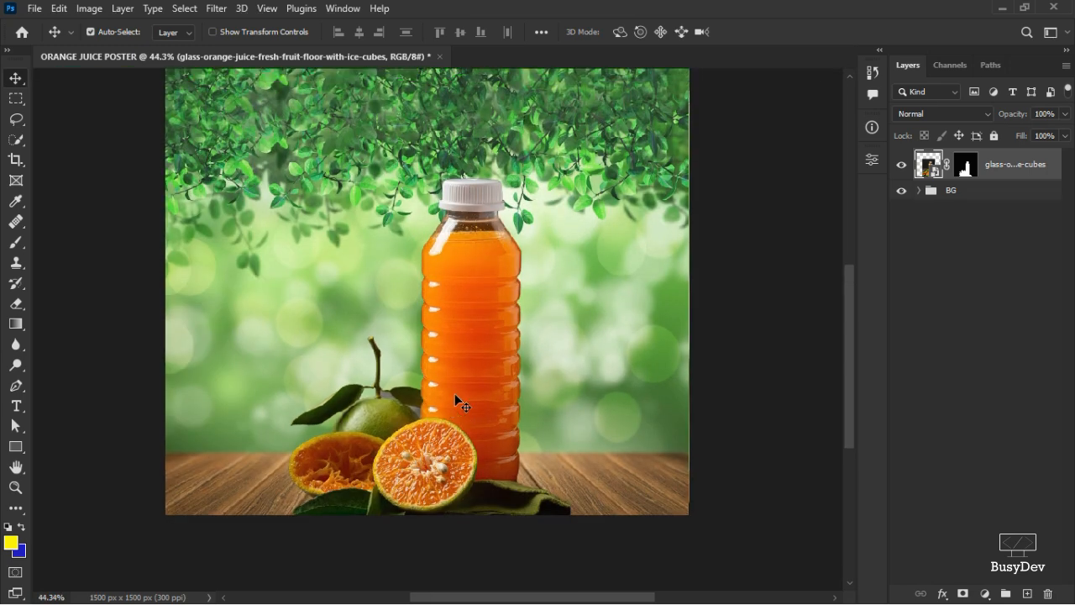
scroll(454, 393, down, 1)
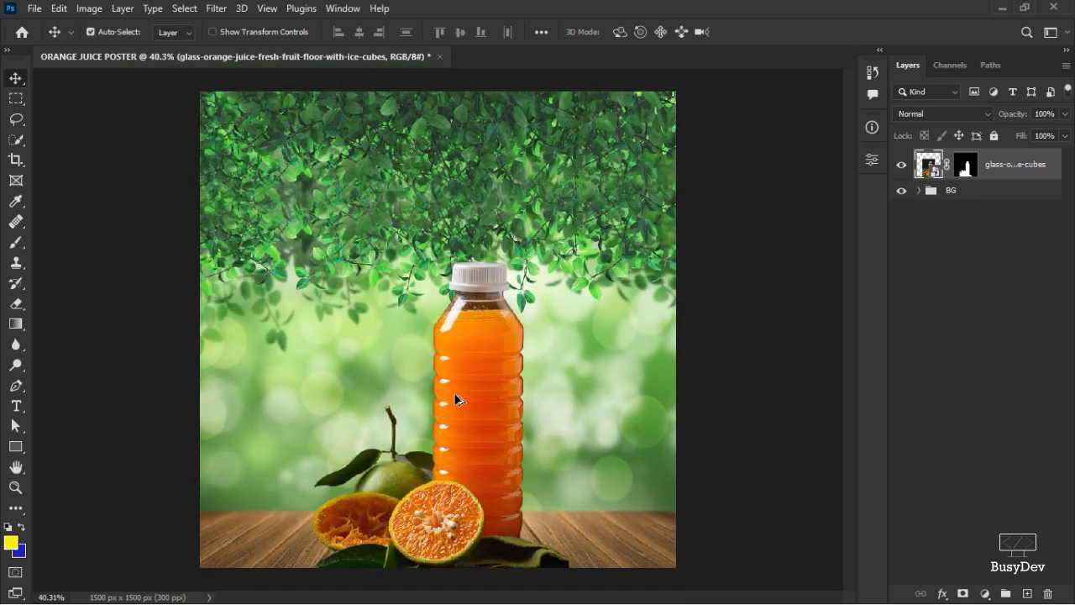
key(alt+Tab)
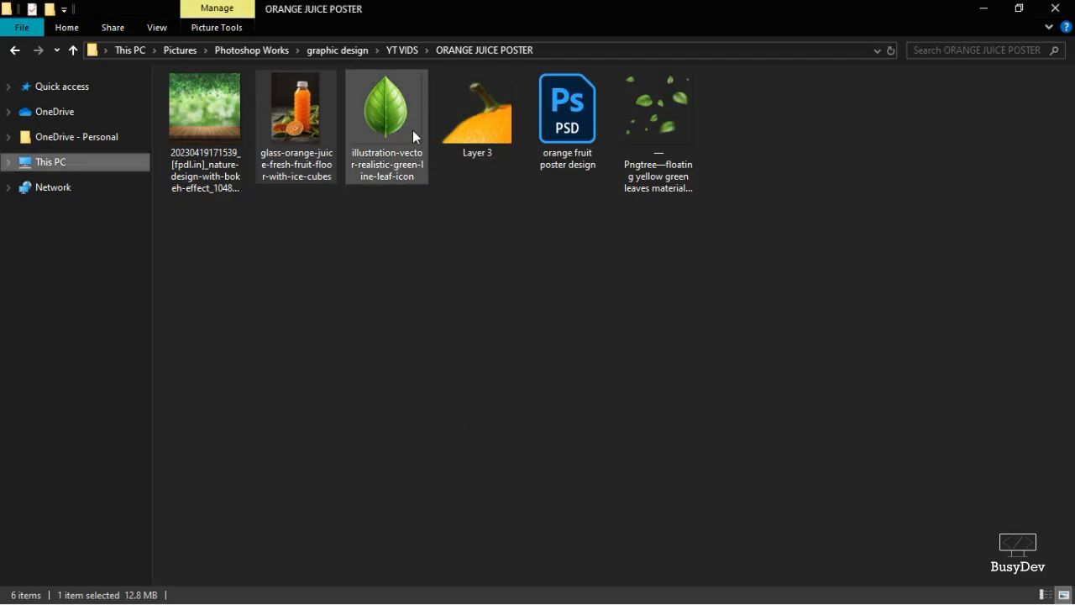
drag(660, 105, 649, 247)
key(alt+Tab)
key(alt+Tab)
drag(627, 180, 514, 183)
key(alt+Tab)
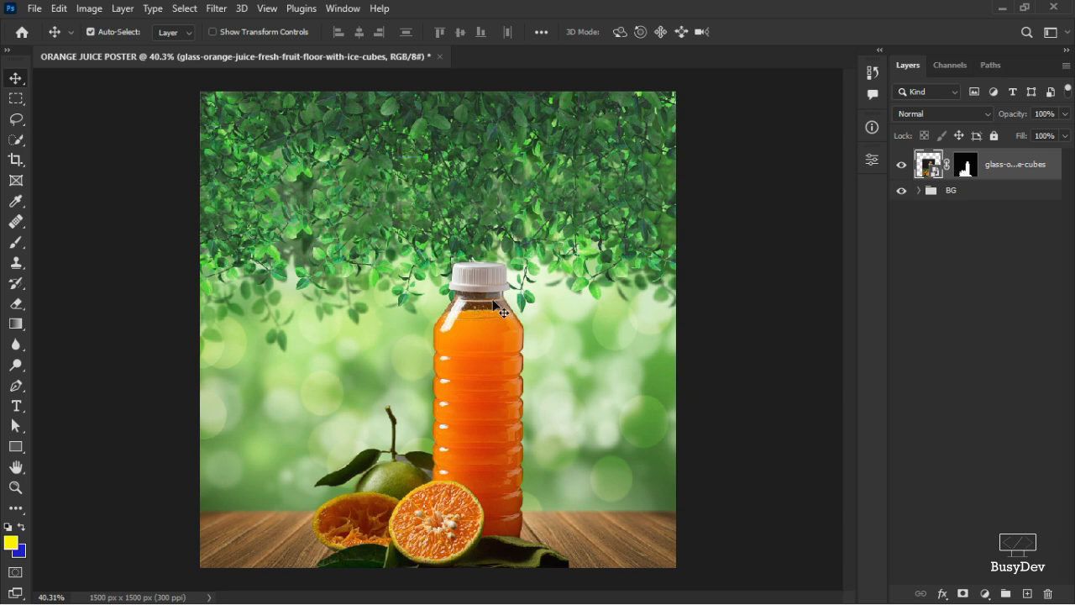
Group the masked juice photo layer, name the group BOTTLE and collapse it
key(ctrl+g)
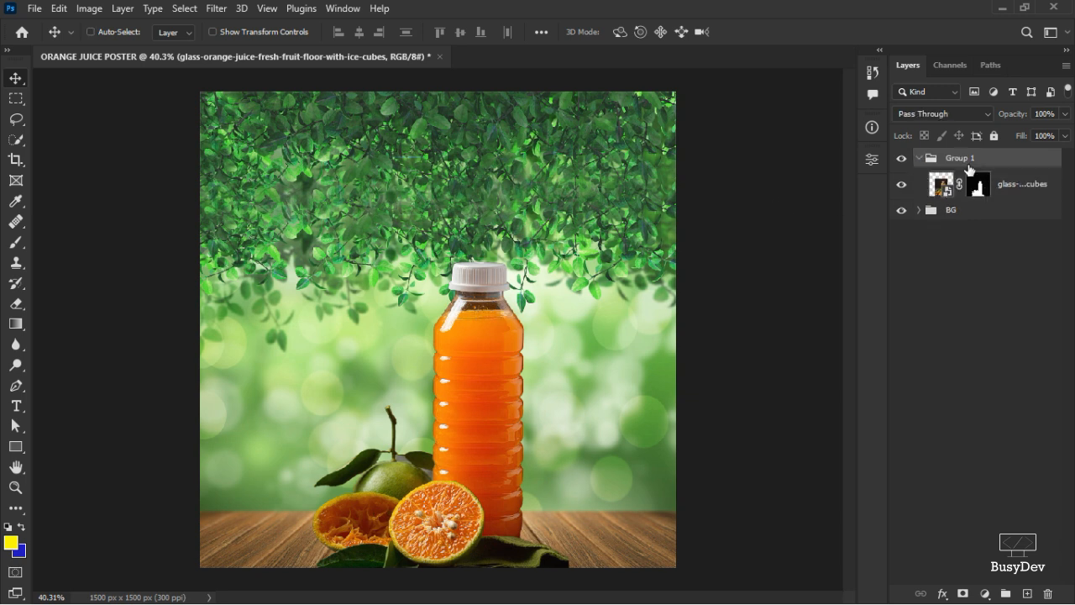
click(965, 159)
double_click(963, 157)
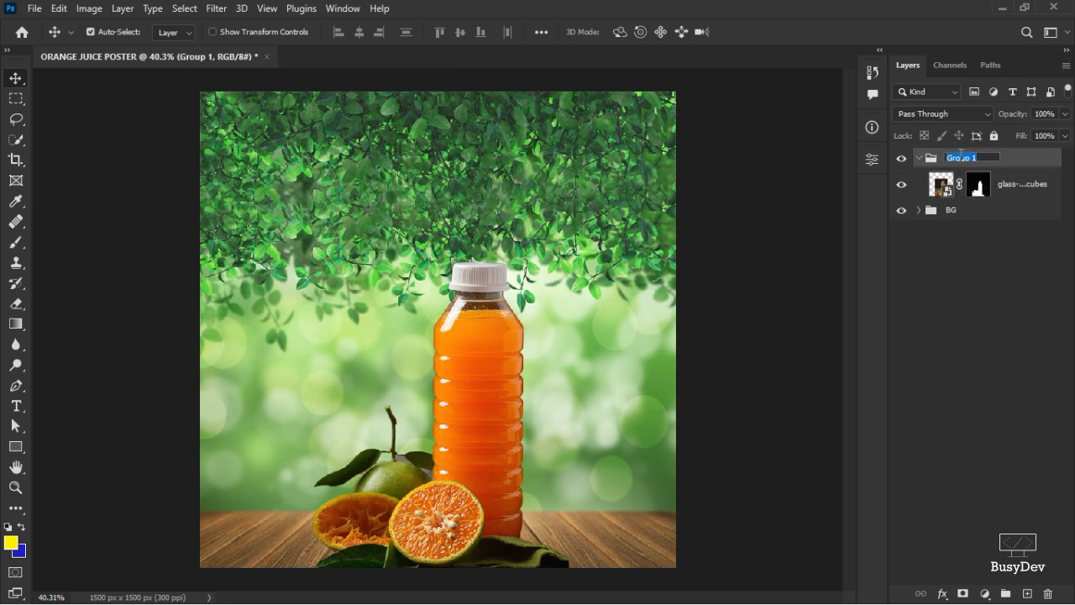
text(BOTTL)
key(BackSpace)
key(BackSpace)
text(TLE)
key(Return)
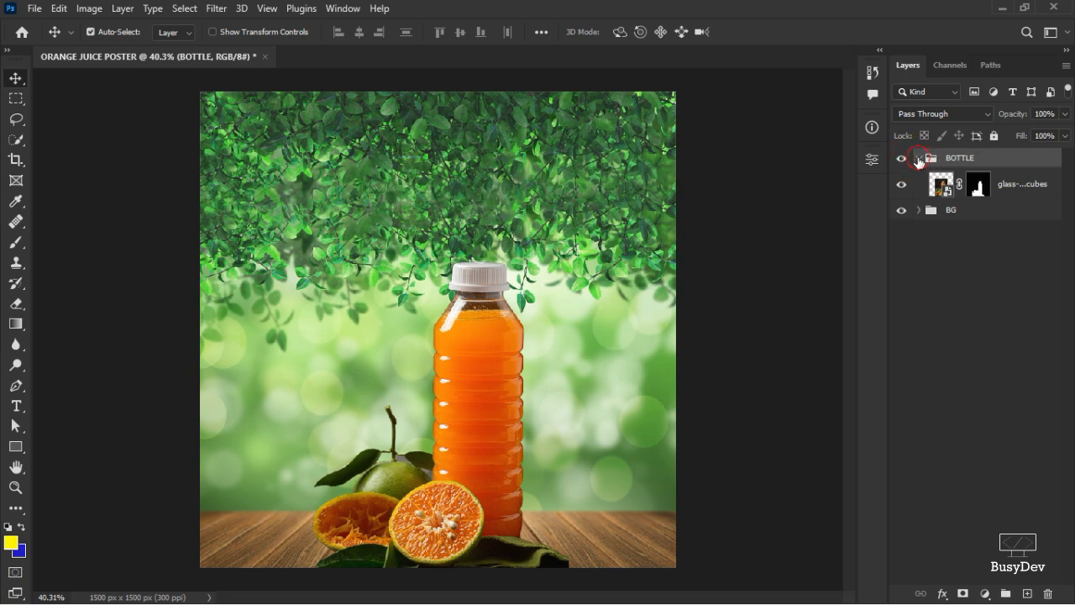
click(919, 158)
Place the floating yellow green leaves image on the poster at 75% scale, around X 1067 px, Y 505 px
key(alt+Tab)
drag(663, 117, 403, 328)
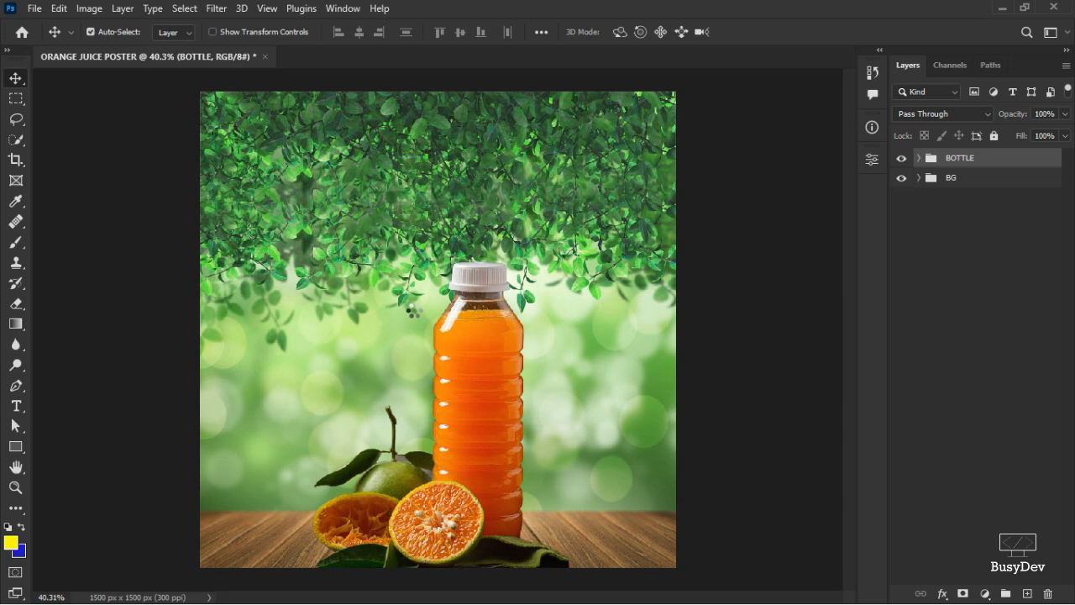
drag(538, 307, 674, 218)
scroll(524, 310, down, 3)
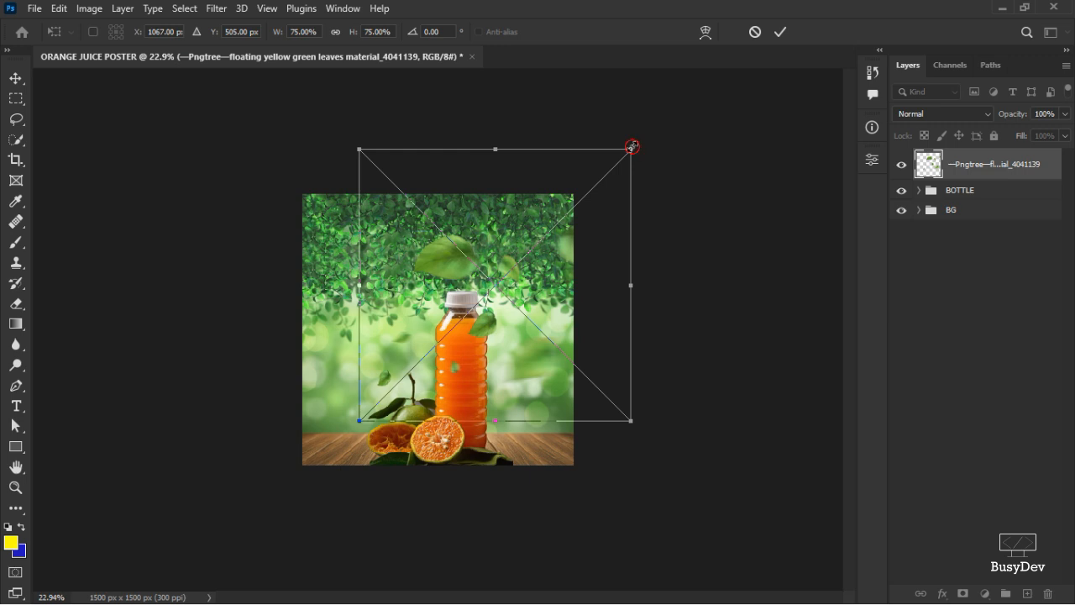
Scale the floating leaves to about 132.15%, position them at X 1197.50 px, Y 293.50 px and commit the placement
drag(630, 148, 729, 97)
drag(532, 269, 548, 229)
drag(720, 455, 763, 486)
mouse_move(638, 349)
mouse_down()
mouse_move(628, 319)
mouse_move(643, 343)
mouse_up()
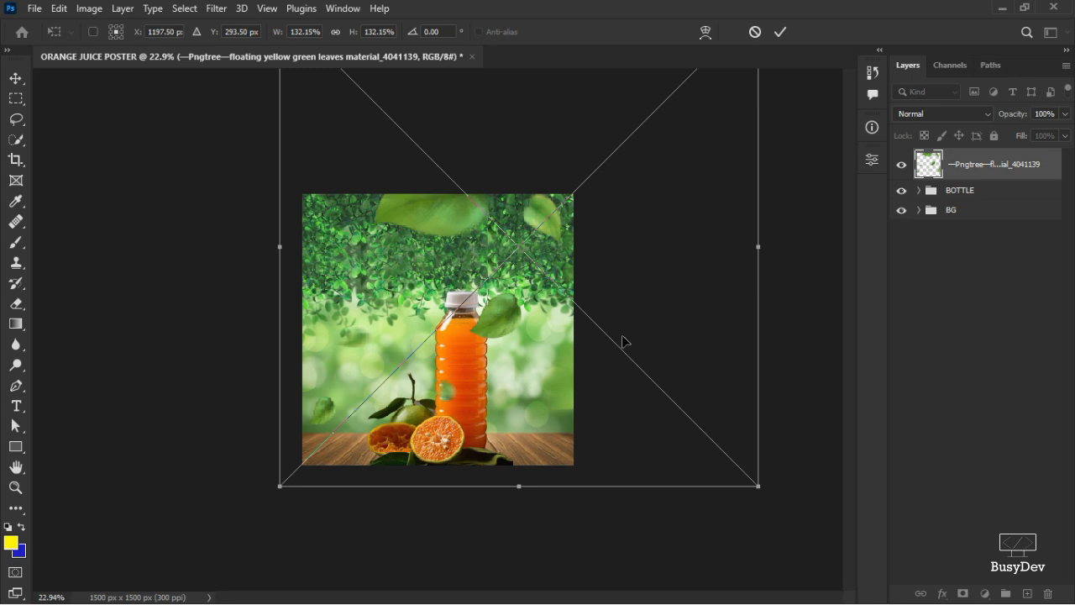
click(780, 32)
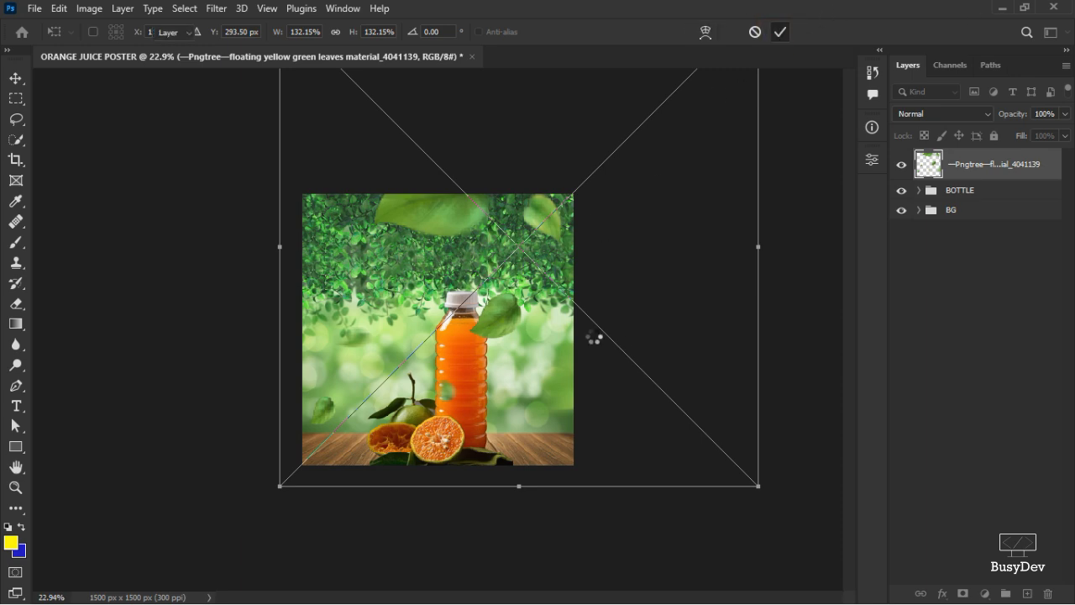
scroll(531, 443, up, 4)
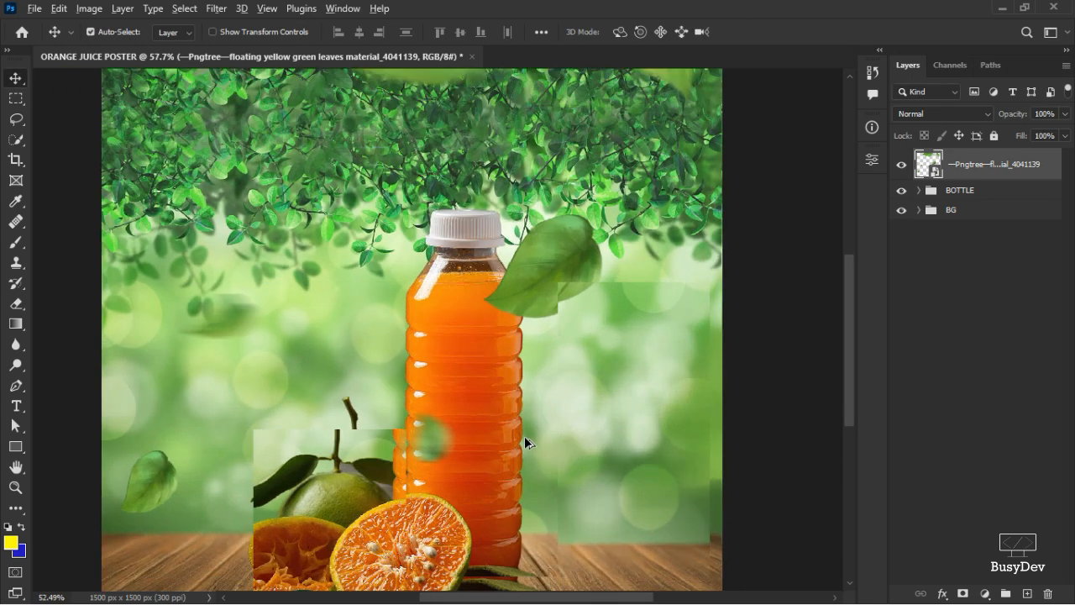
scroll(528, 440, down, 2)
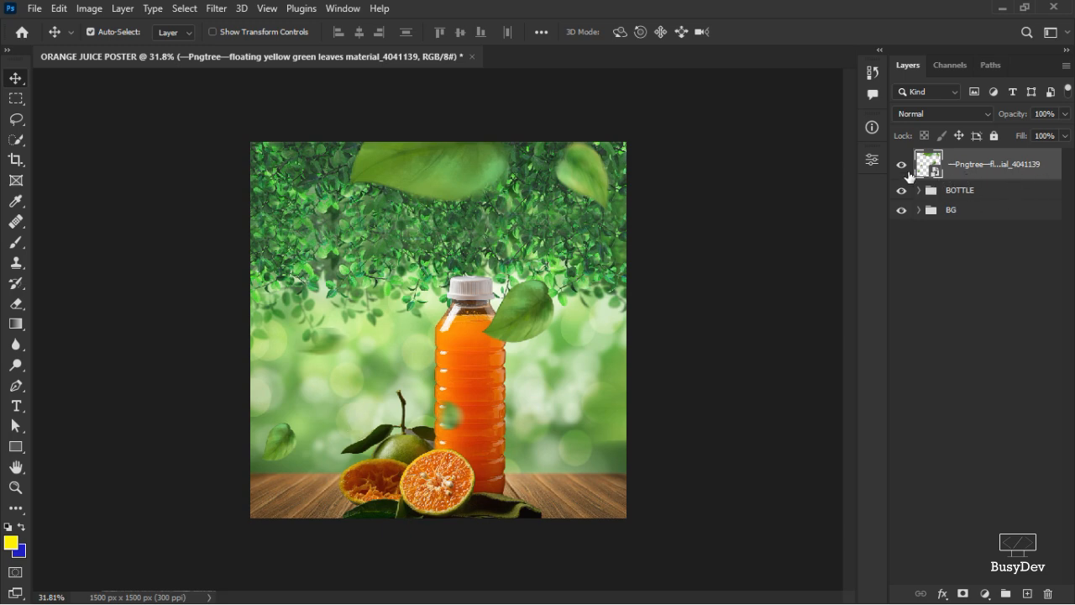
Place the realistic green leaf icon image in the poster's lower-left corner, scaled to about 2.02% and rotated about 42.75°
key(alt+Tab)
drag(386, 109, 480, 317)
key(alt+Tab)
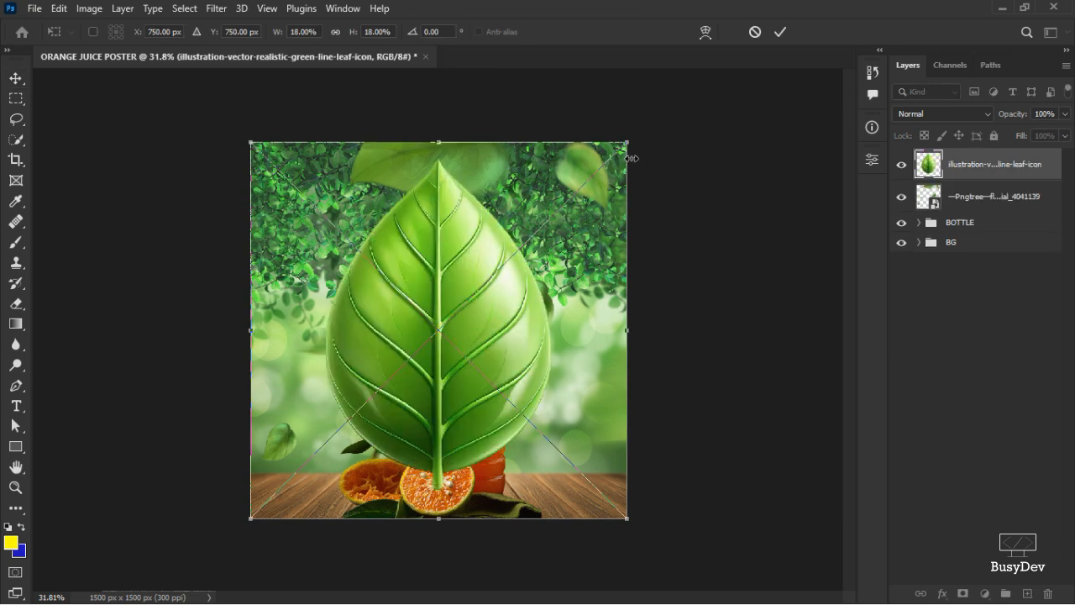
drag(629, 149, 268, 516)
click(776, 37)
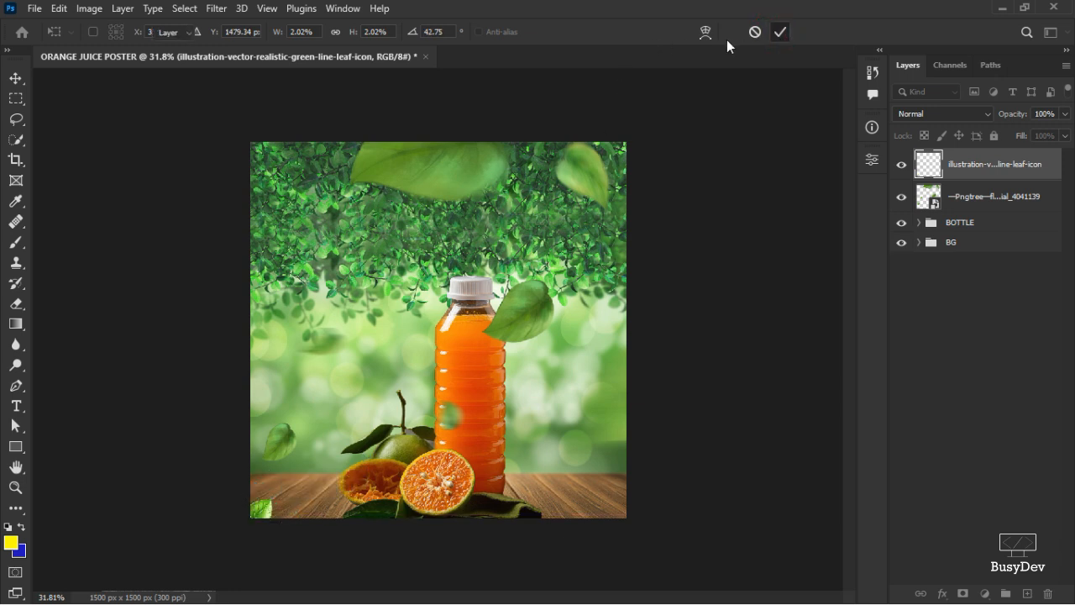
key(ctrl+0)
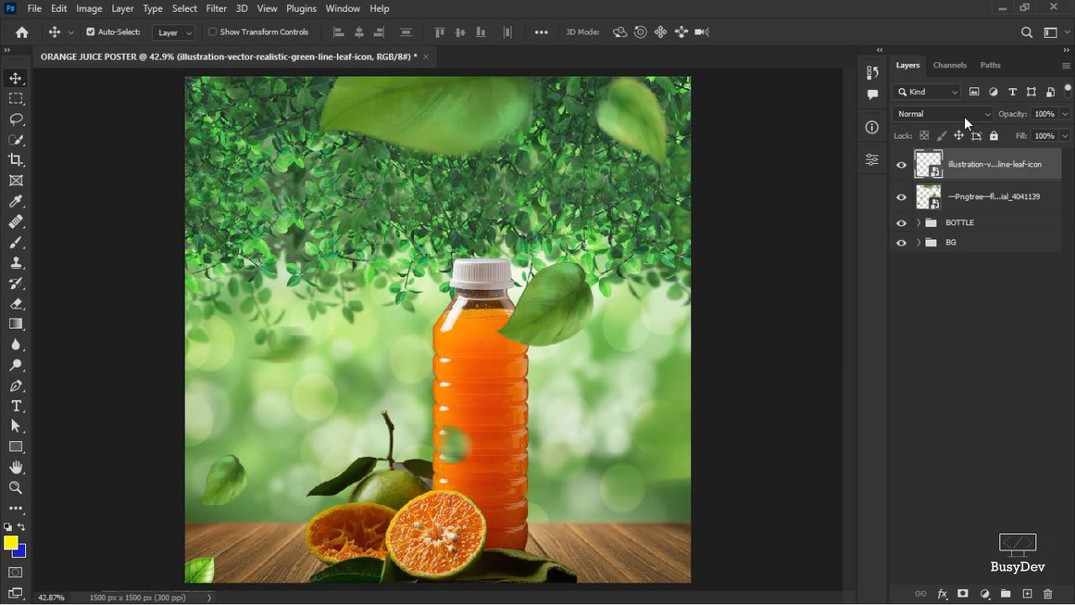
Try moving the small corner leaf to about X 130 px, Y 1428 px with a -163.11° rotation, and undo the changes
drag(210, 575, 215, 566)
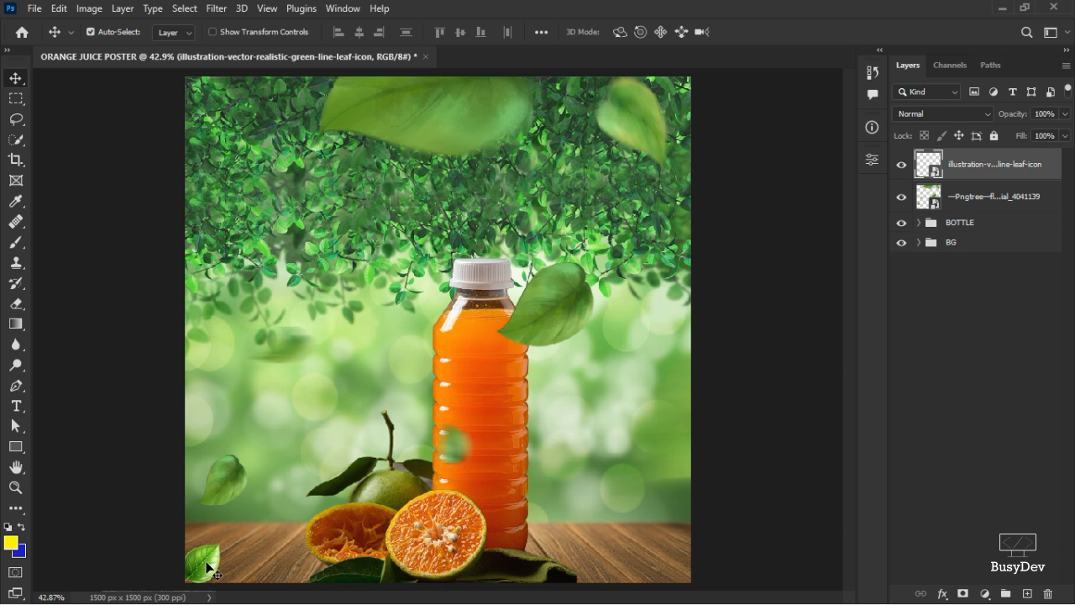
key(ctrl+t)
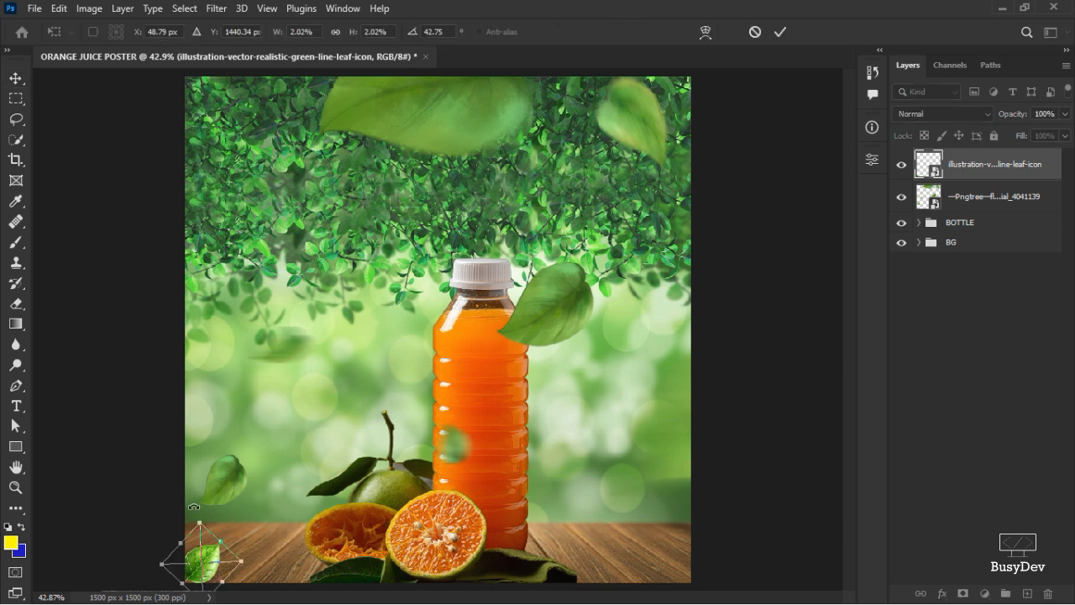
drag(203, 500, 223, 598)
drag(244, 524, 247, 556)
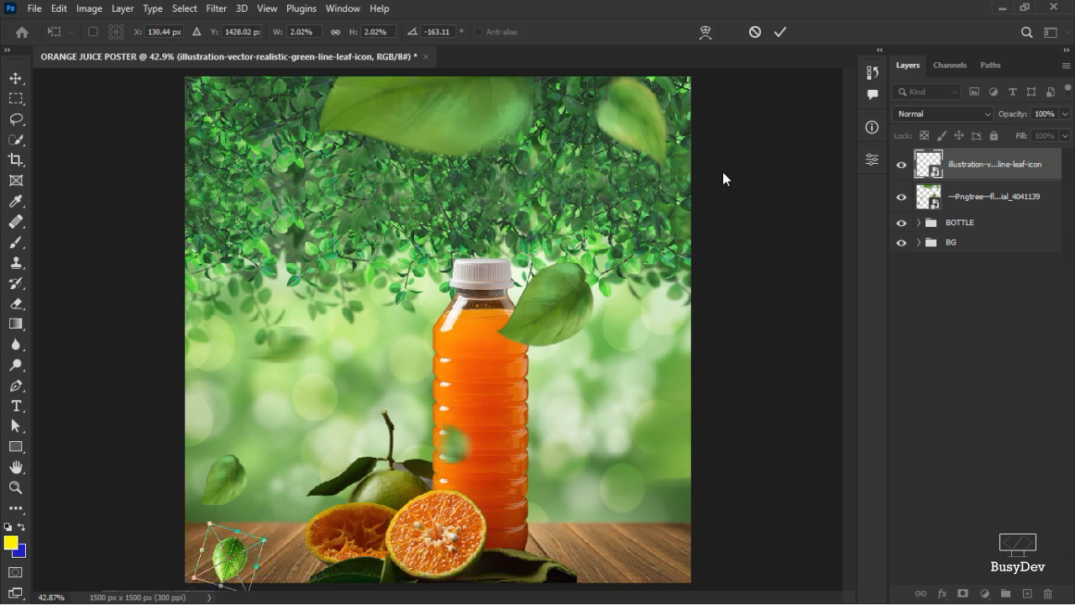
click(779, 32)
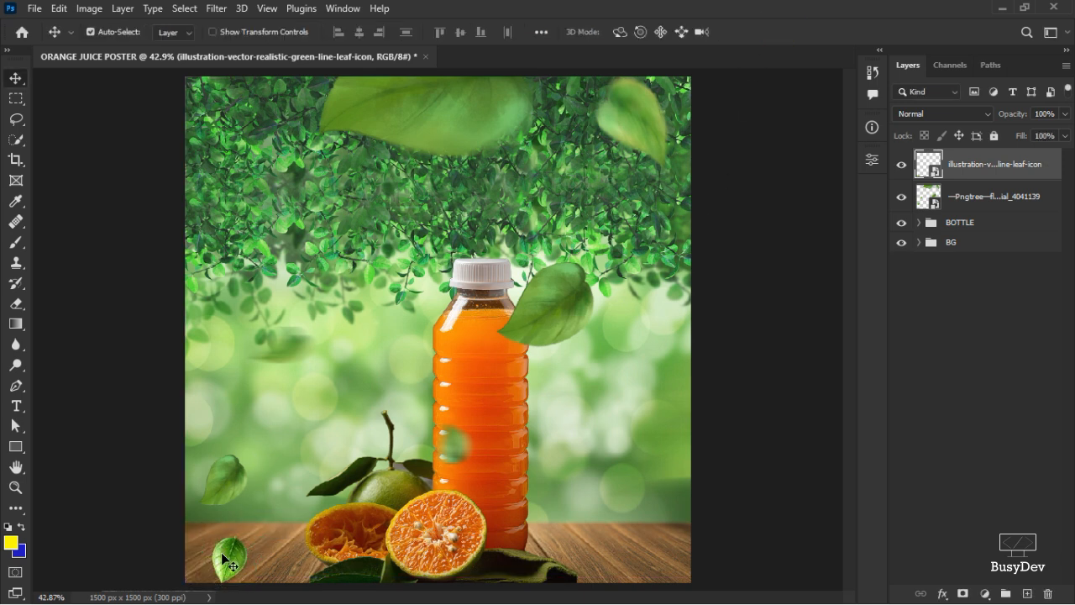
key(ctrl+z)
scroll(378, 458, down, 1)
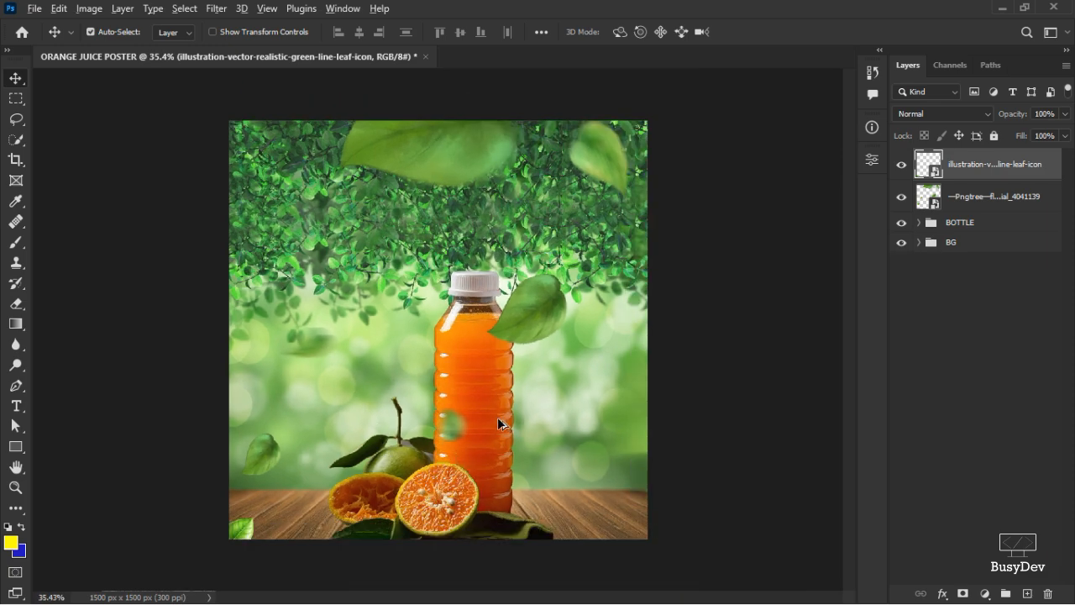
Place the Layer 3 orange image at 100% in the poster's lower-right corner, at X 1399.50 px, Y 1414 px
scroll(498, 421, up, 4)
scroll(501, 424, down, 5)
key(alt+Tab)
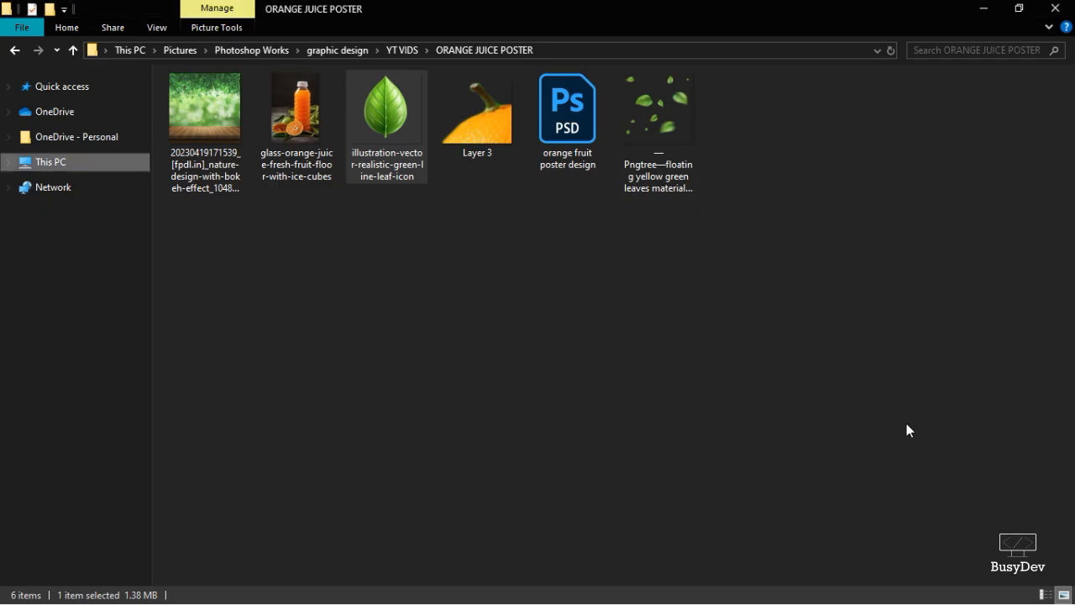
drag(485, 138, 613, 510)
key(alt+Tab)
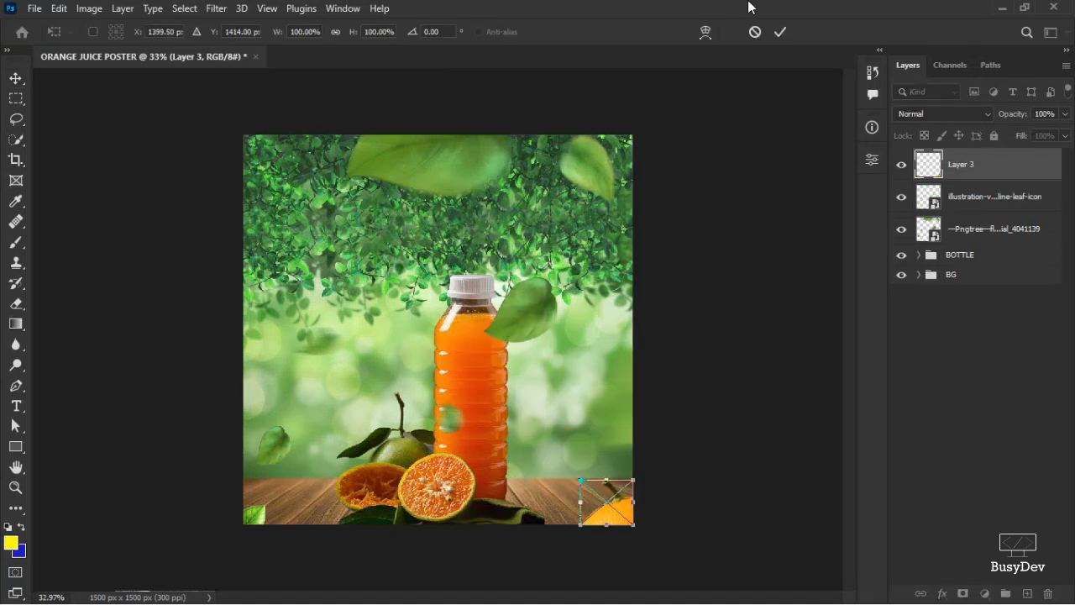
click(780, 32)
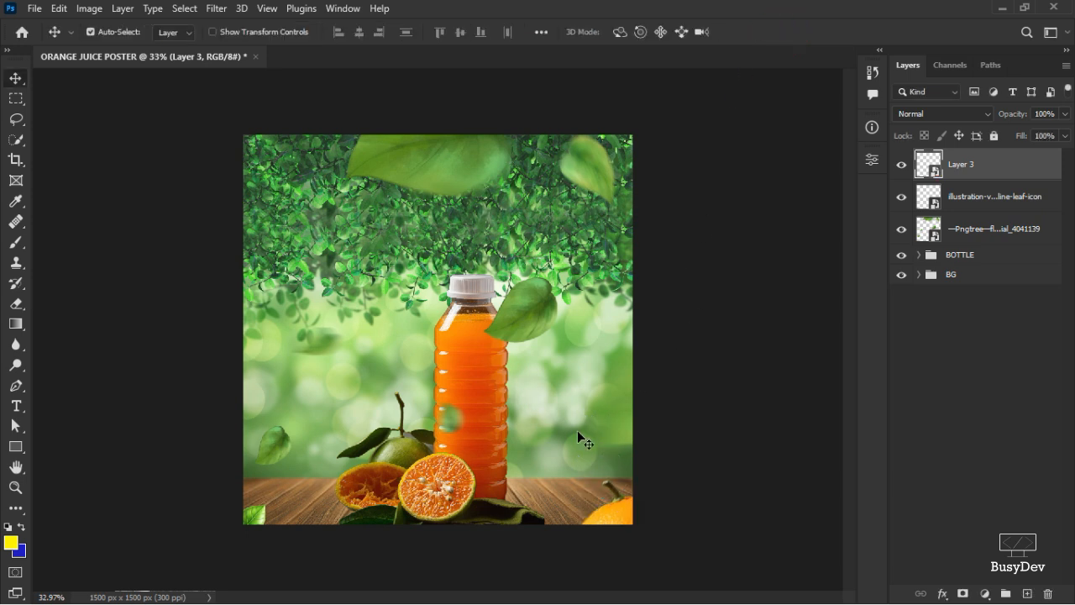
Check the source images in the project folder and examine the poster composition up close and as a whole
key(alt+Tab)
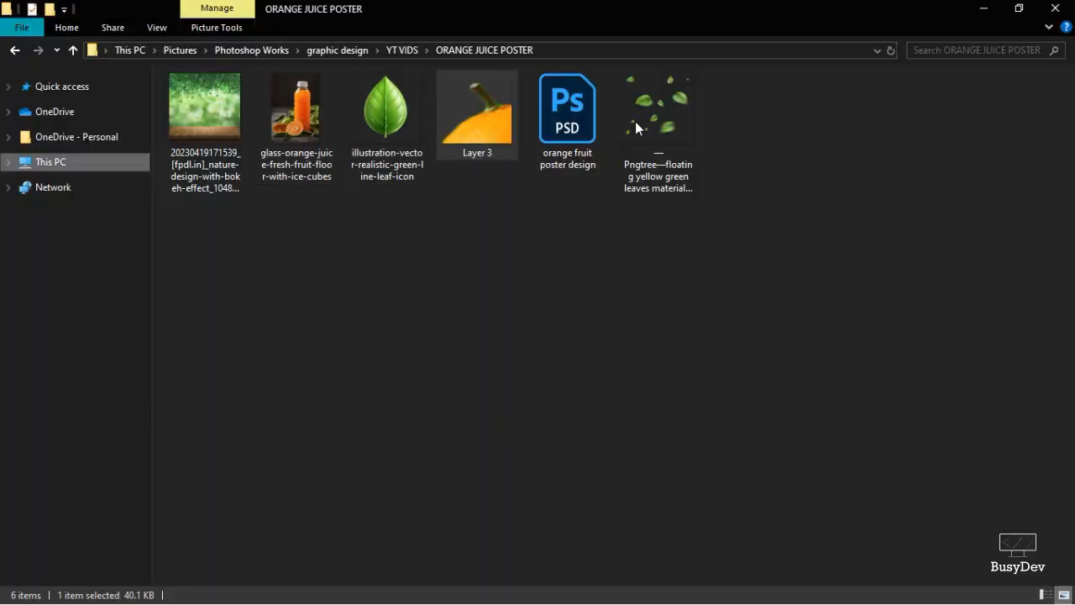
key(alt+Tab)
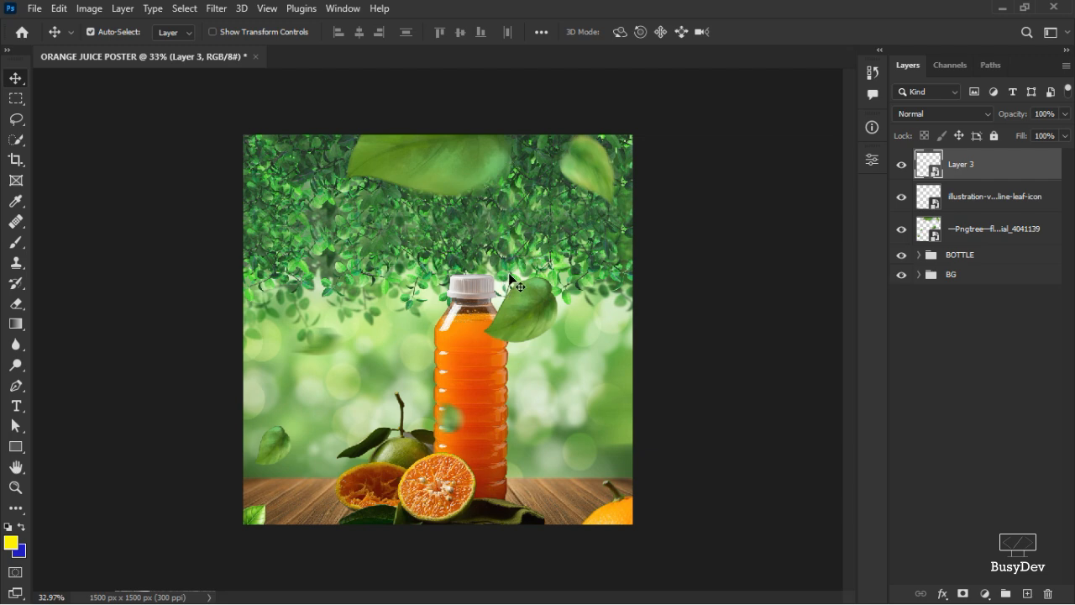
scroll(439, 342, up, 3)
scroll(439, 340, down, 2)
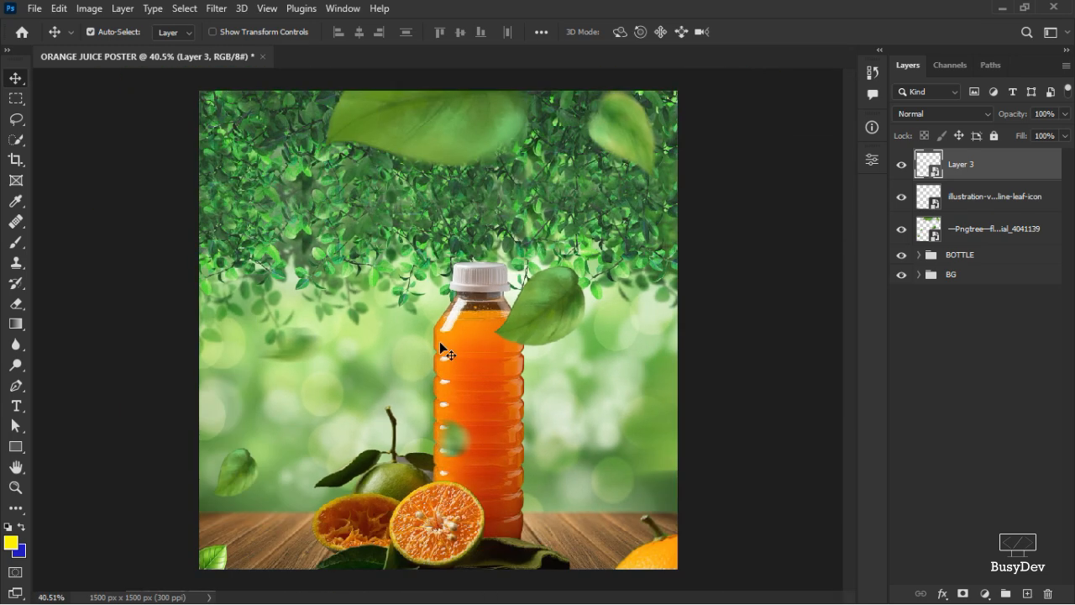
scroll(481, 398, up, 2)
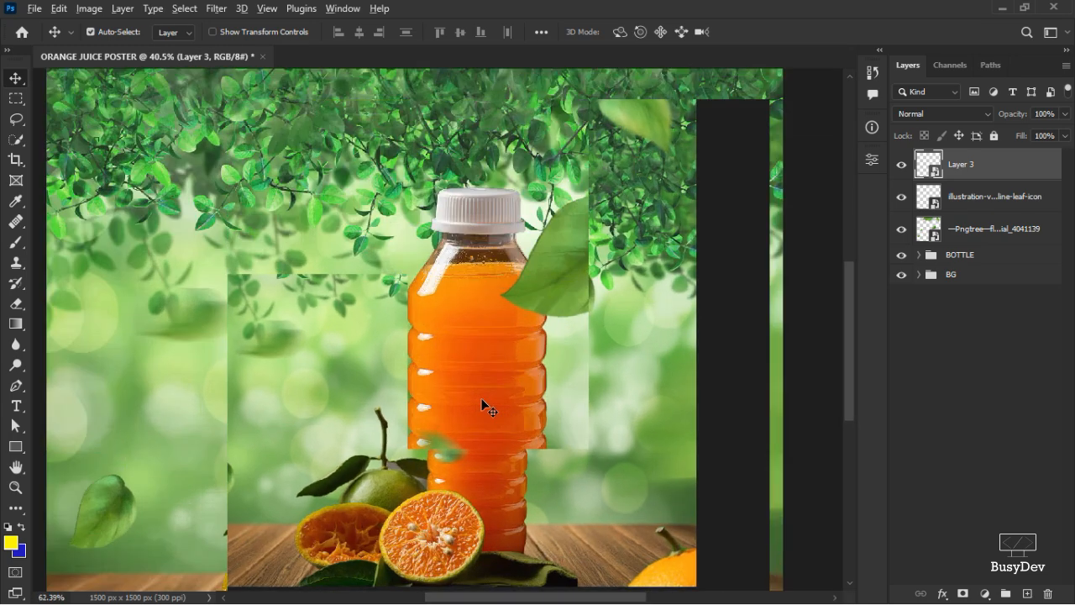
scroll(481, 398, down, 2)
Duplicate the masked juice bottle layer inside the BOTTLE group
click(494, 411)
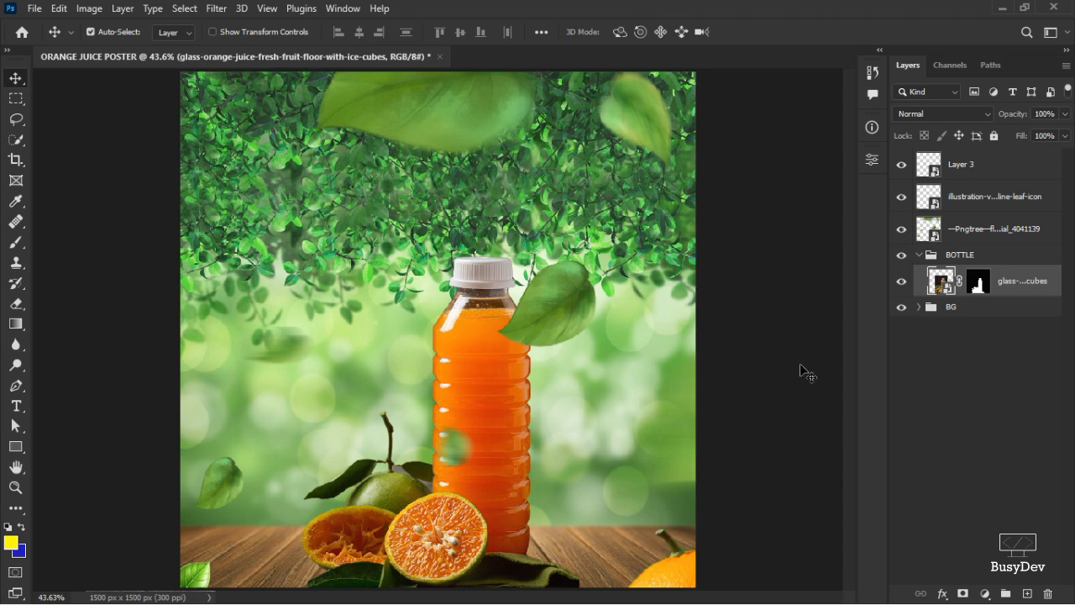
scroll(474, 385, down, 1)
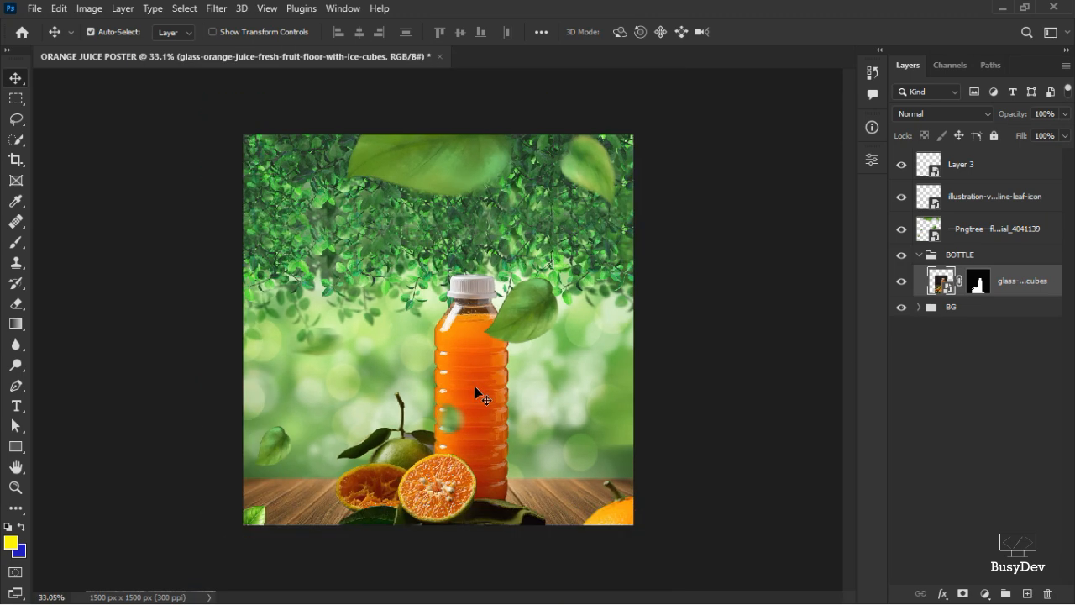
scroll(475, 385, up, 1)
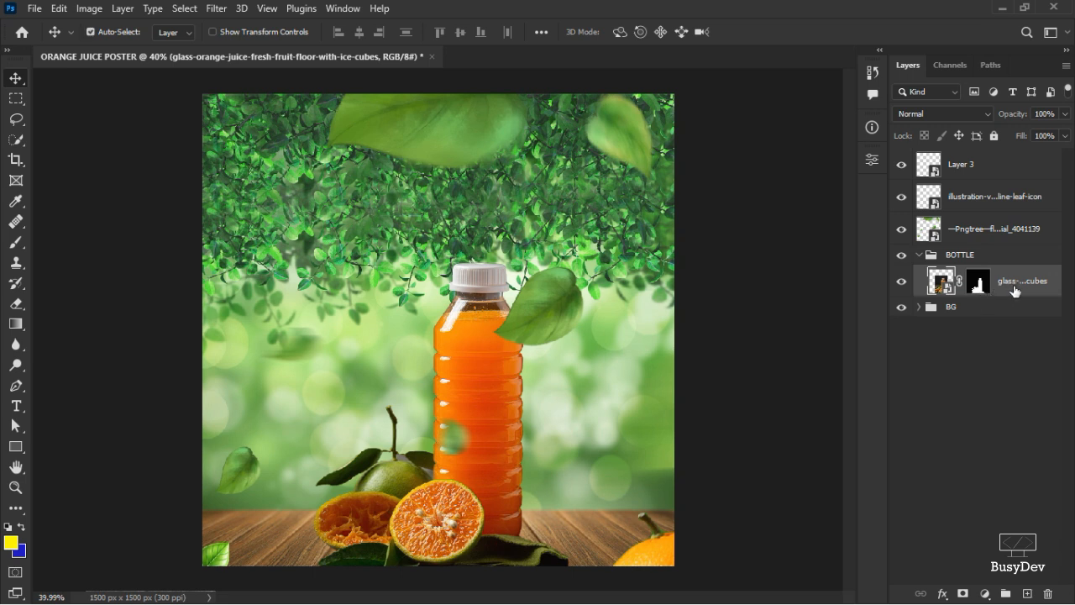
drag(979, 287, 982, 290)
key(ctrl+j)
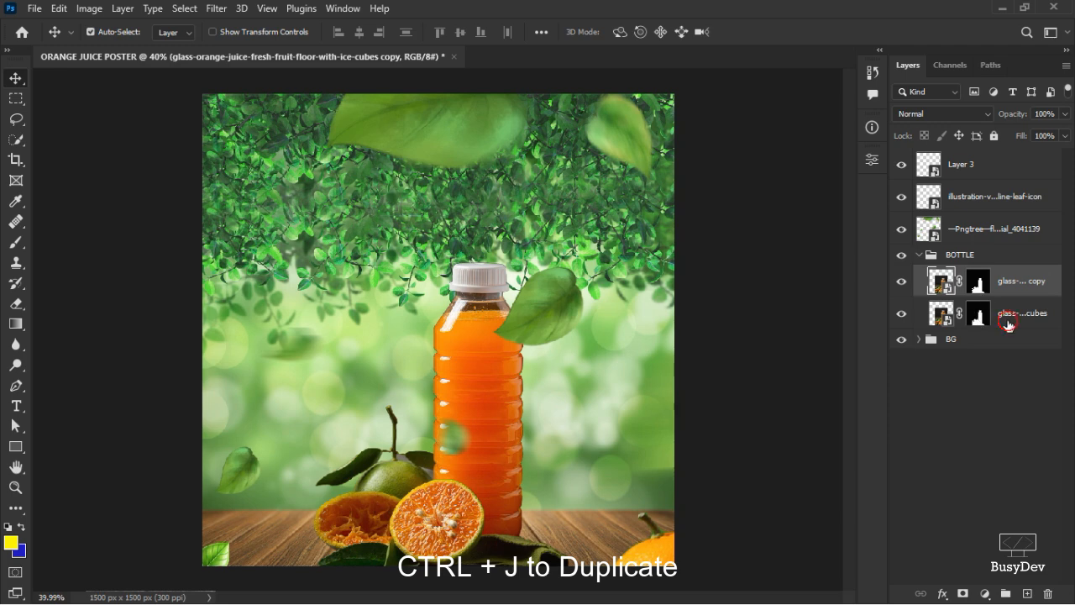
Convert the original masked bottle layer beneath the copy to a smart object
click(1005, 316)
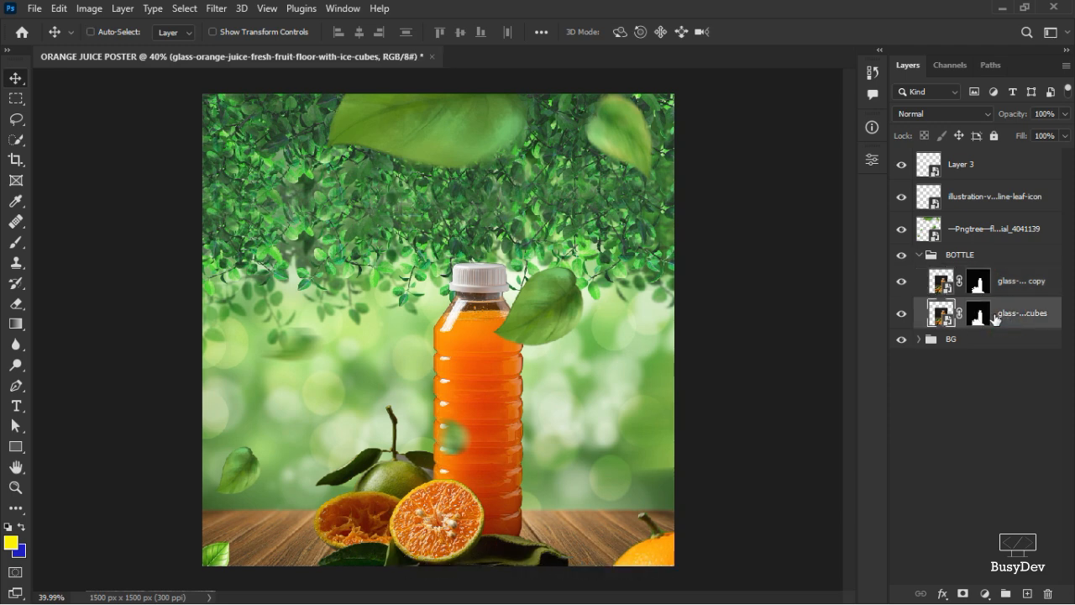
right_click(1021, 313)
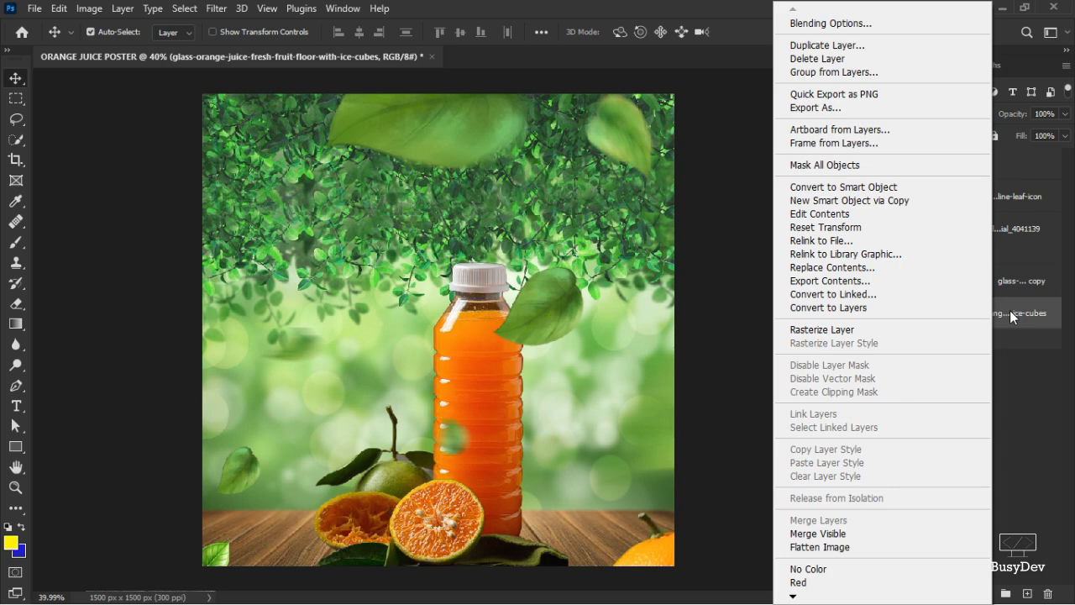
click(1018, 315)
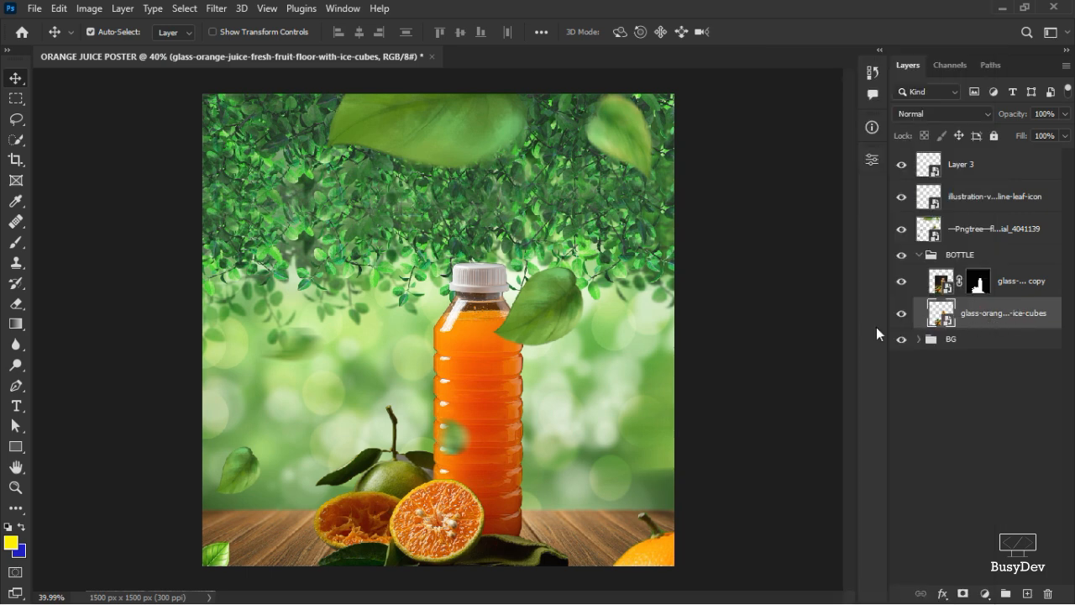
right_click(955, 322)
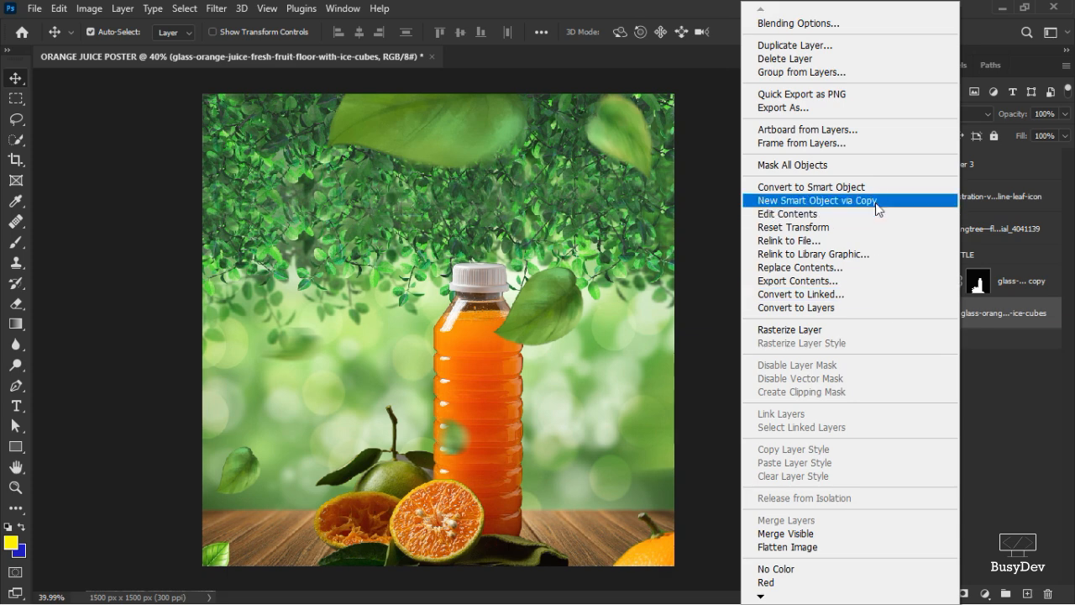
click(1003, 311)
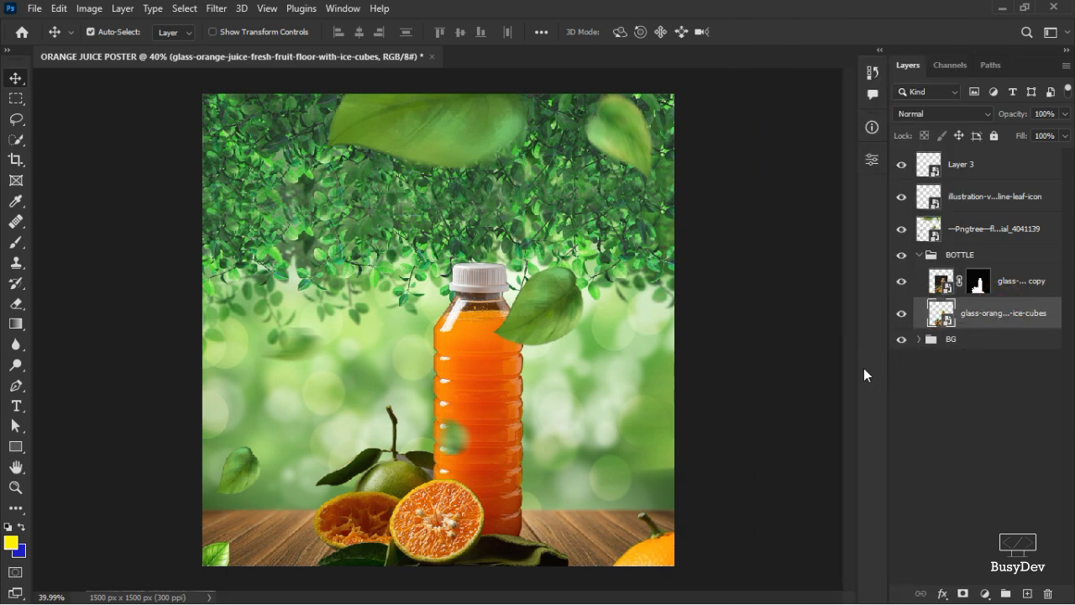
Apply a black Color Overlay in Normal mode at 100% opacity to the lower bottle smart object
click(1010, 315)
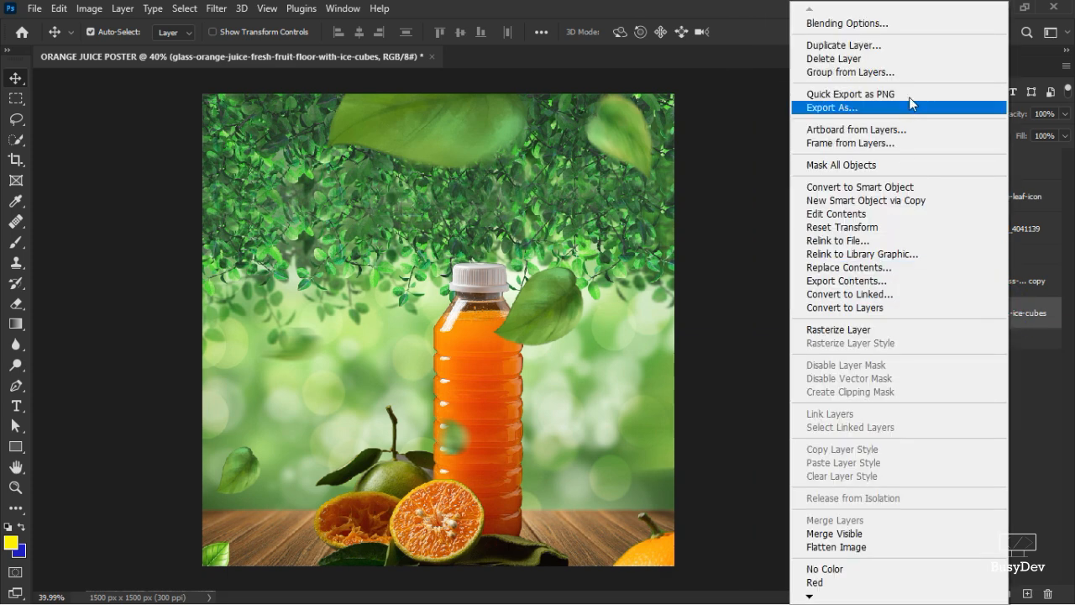
click(885, 27)
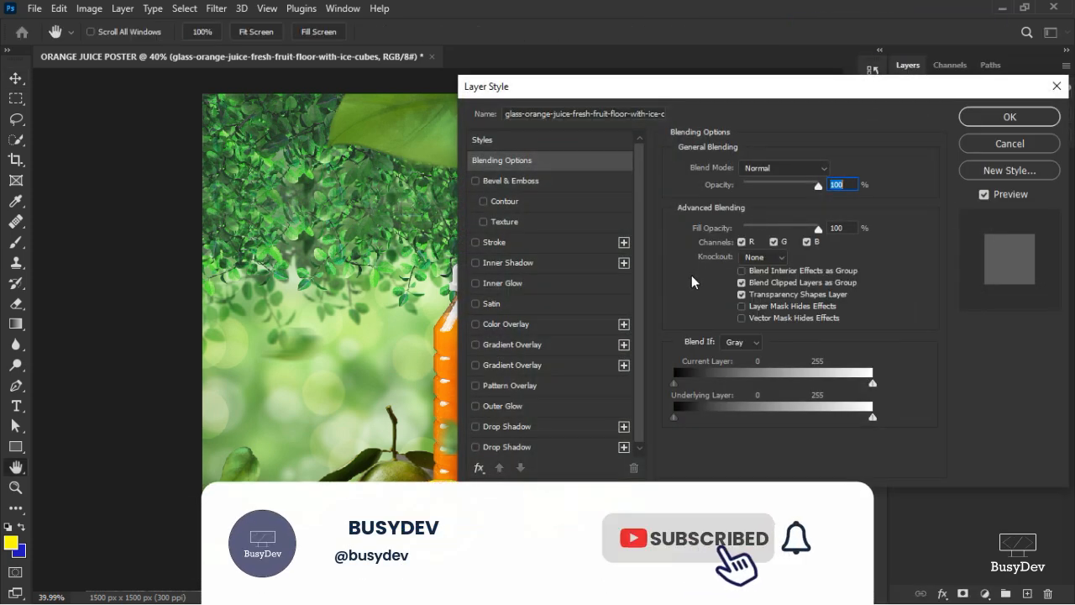
click(521, 323)
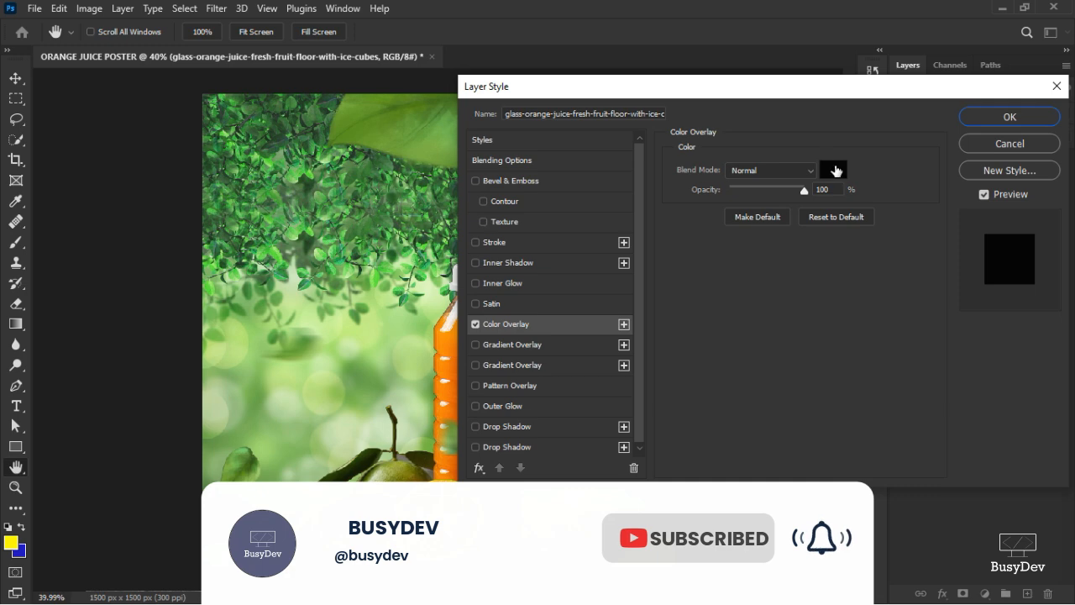
click(982, 120)
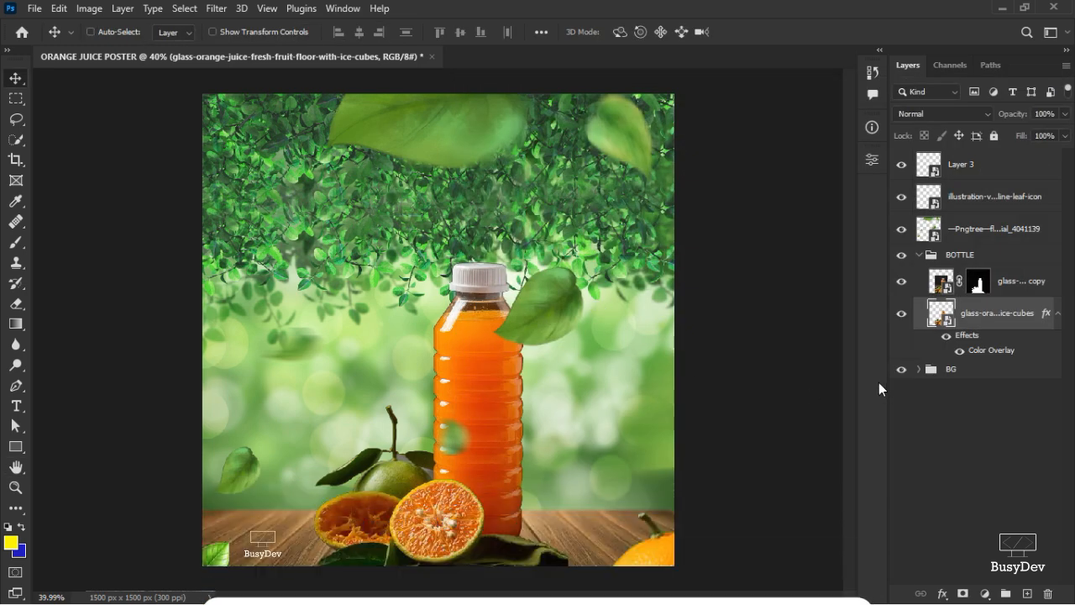
Rotate the black bottle silhouette about 106° and move it down to lie along the wooden floor as a cast shadow
key(ctrl+t)
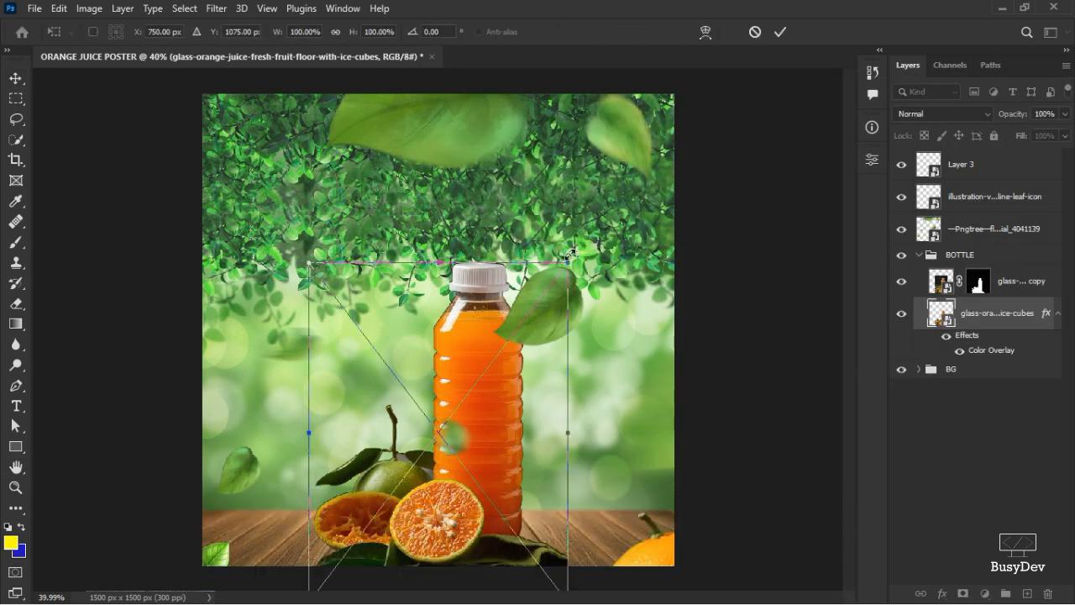
drag(588, 262, 768, 603)
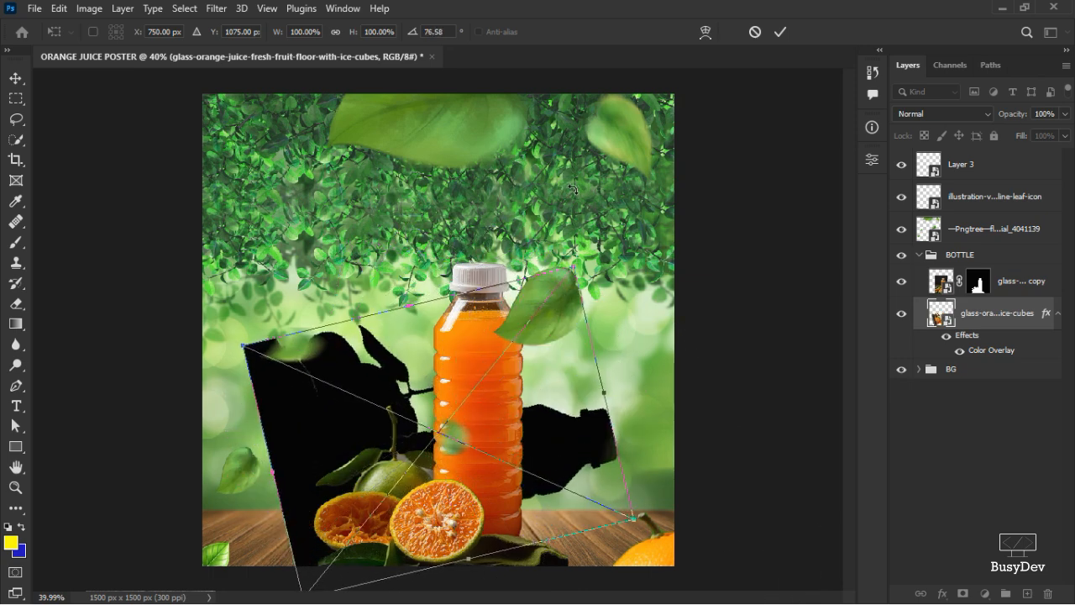
drag(603, 257, 624, 383)
drag(407, 423, 473, 515)
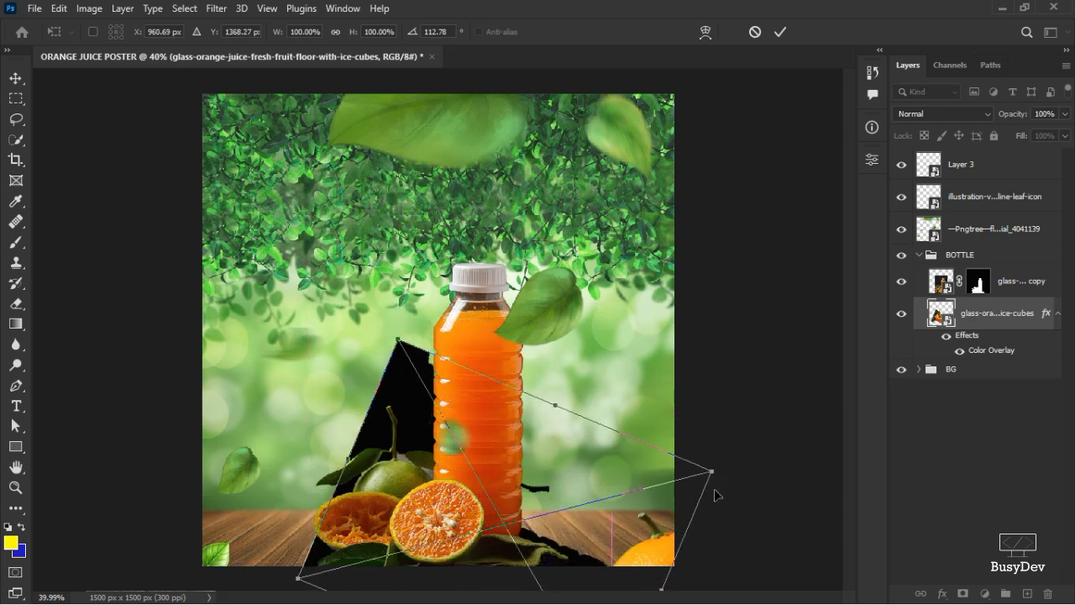
drag(746, 463, 739, 446)
drag(627, 479, 635, 489)
drag(719, 460, 727, 447)
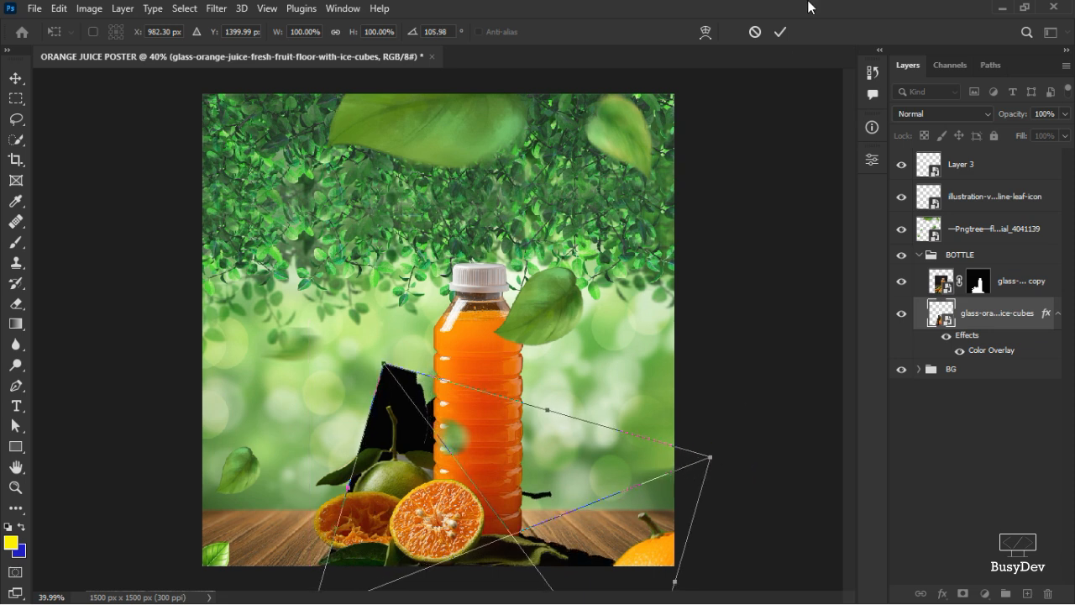
click(785, 29)
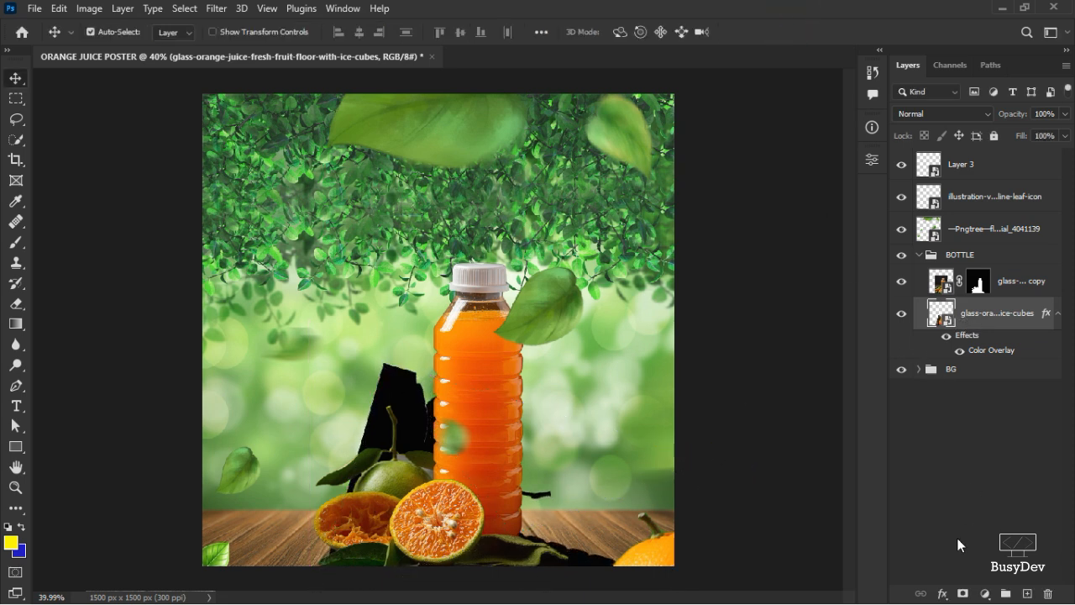
Add a layer mask to the shadow layer and brush away the black areas showing behind the bottle and fruit
click(962, 593)
key(b)
mouse_move(393, 440)
mouse_down()
mouse_move(424, 378)
mouse_move(356, 439)
mouse_move(377, 377)
mouse_move(346, 537)
mouse_move(431, 459)
mouse_move(602, 444)
mouse_up()
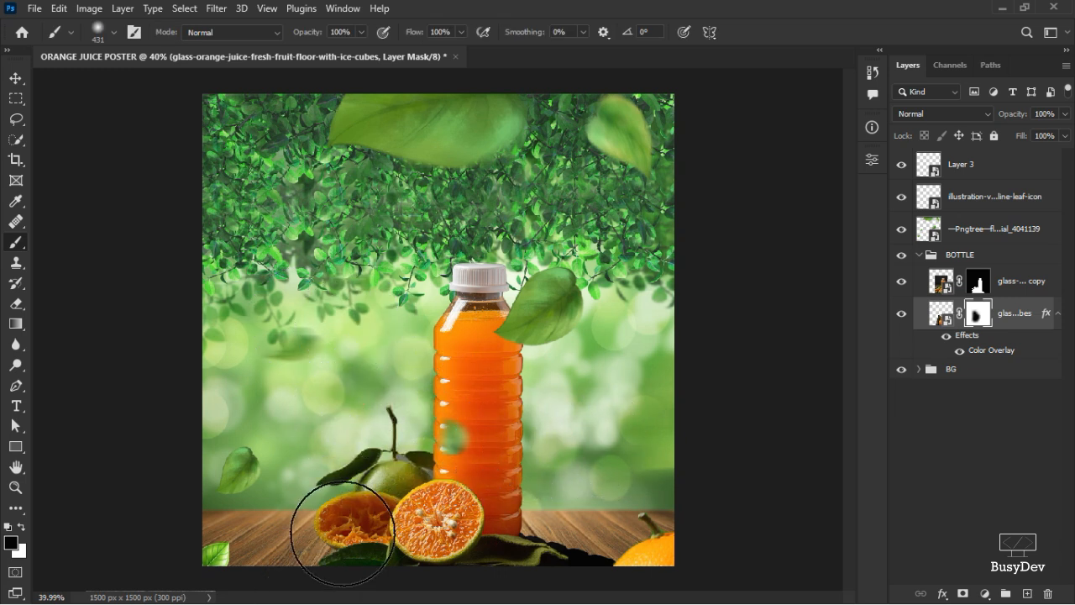
drag(398, 468, 391, 470)
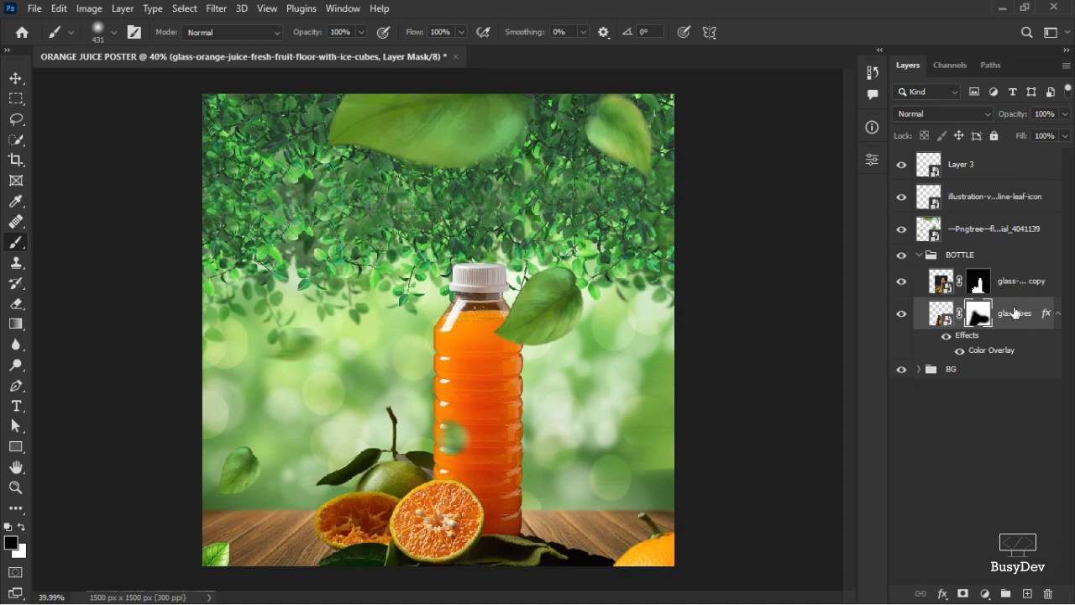
Lower the shadow layer's opacity to 25% and check how it blends at the bottle's base
mouse_move(1012, 114)
mouse_down()
mouse_move(955, 123)
mouse_move(1019, 115)
mouse_up()
scroll(564, 354, up, 3)
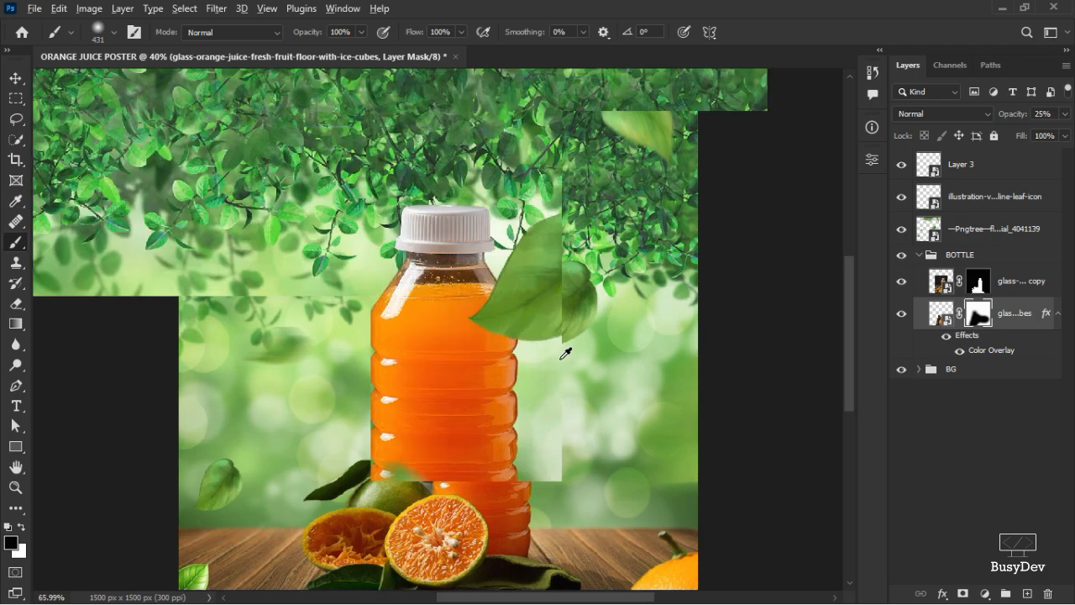
click(14, 78)
scroll(423, 224, up, 1)
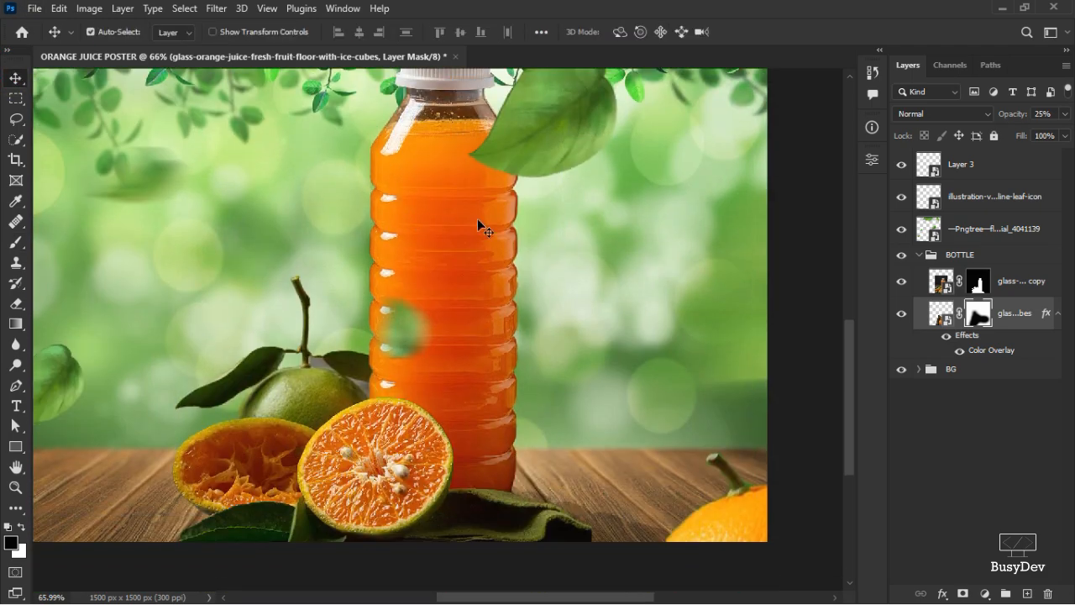
scroll(633, 285, up, 3)
scroll(621, 286, down, 4)
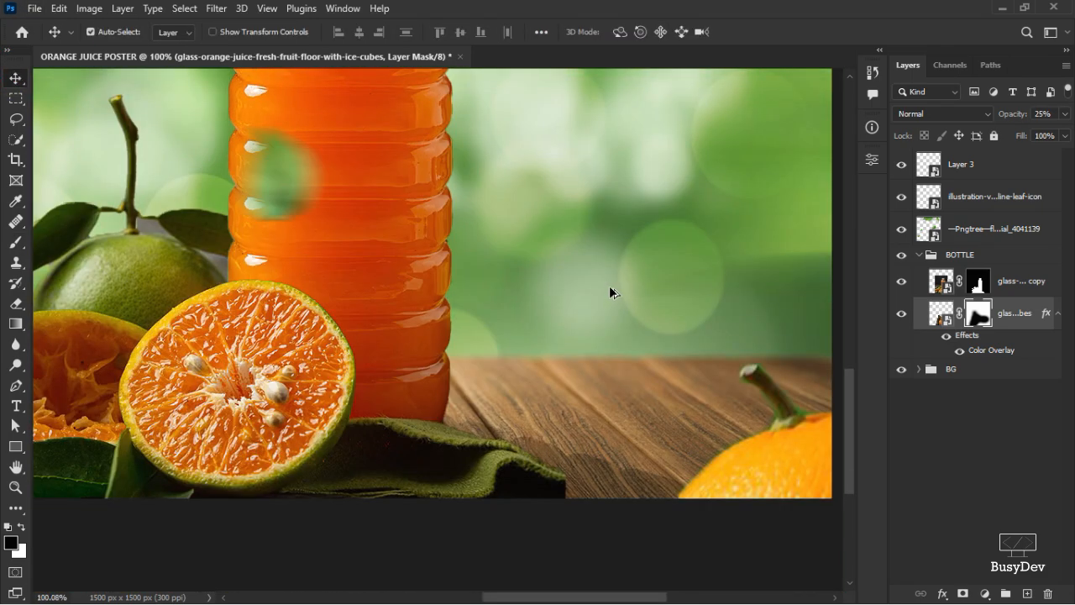
scroll(600, 280, down, 2)
scroll(600, 280, up, 4)
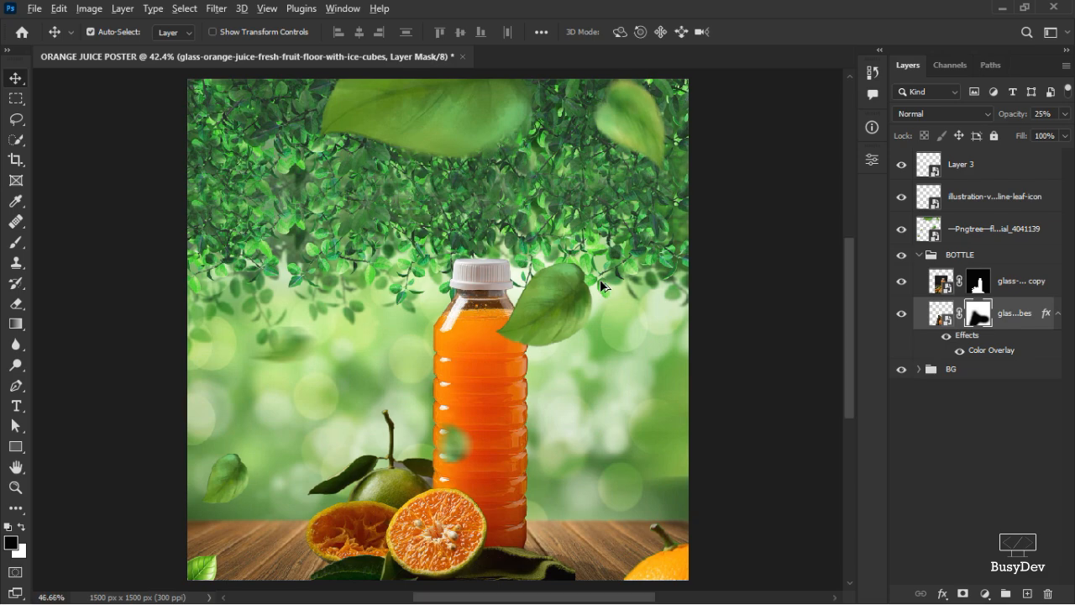
scroll(568, 299, down, 2)
Target the upper bottle layer's mask and set up a hard-edged round brush for painting on it
click(1014, 287)
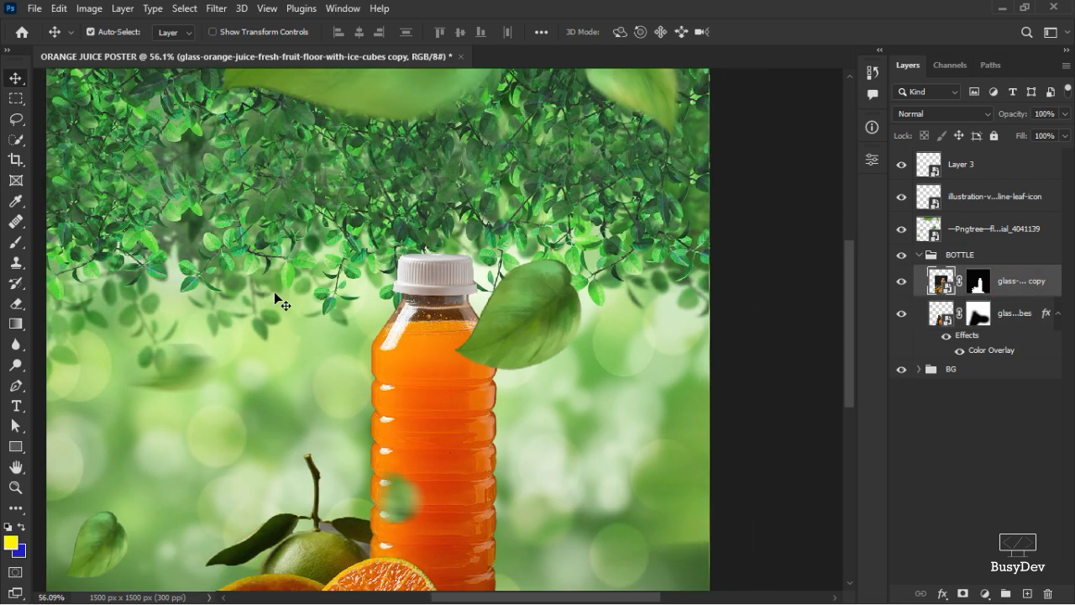
scroll(372, 334, up, 2)
scroll(370, 331, down, 6)
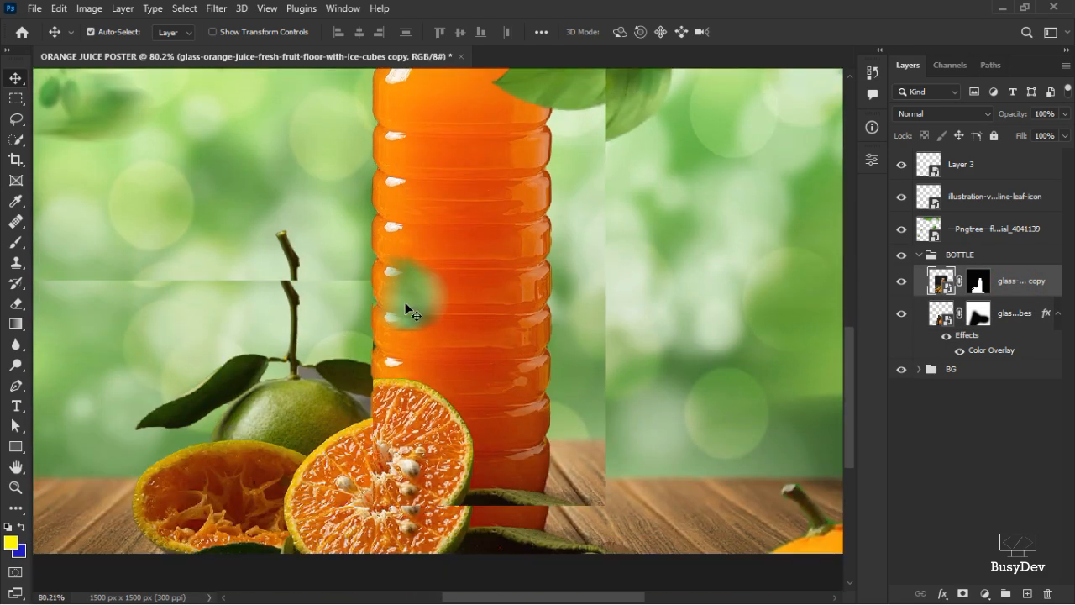
scroll(370, 336, down, 1)
scroll(341, 220, up, 3)
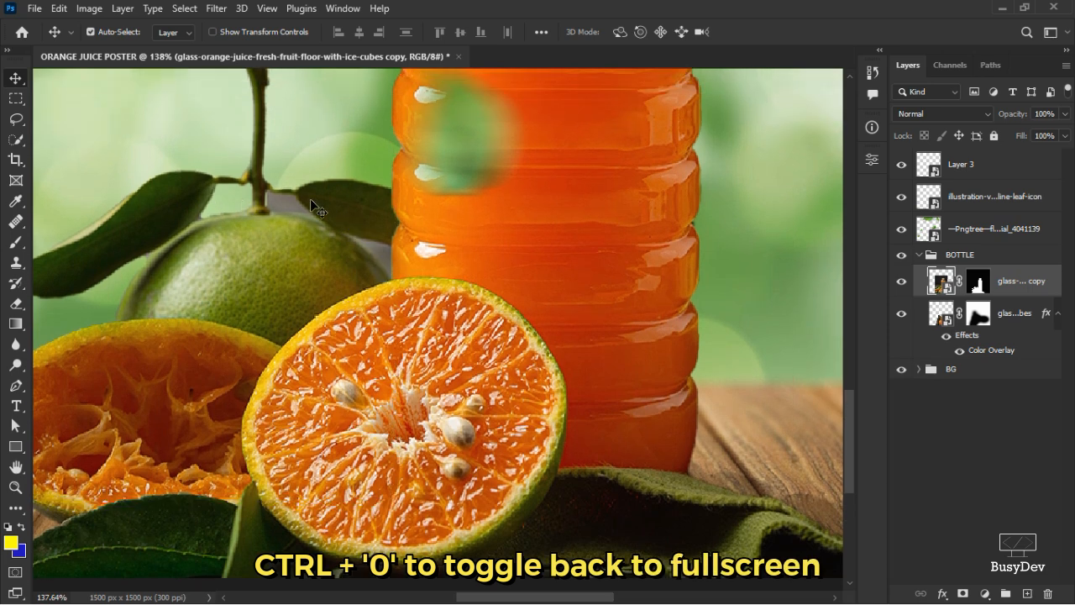
scroll(326, 198, up, 1)
click(977, 282)
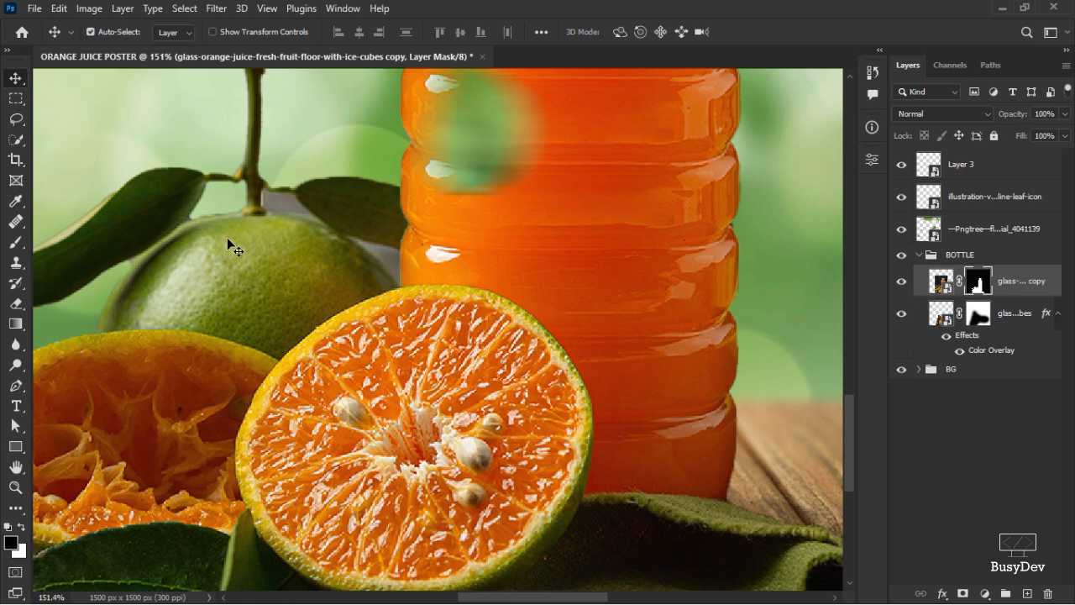
key(b)
mouse_move(313, 275)
mouse_down()
mouse_move(27, 267)
mouse_move(78, 260)
mouse_up()
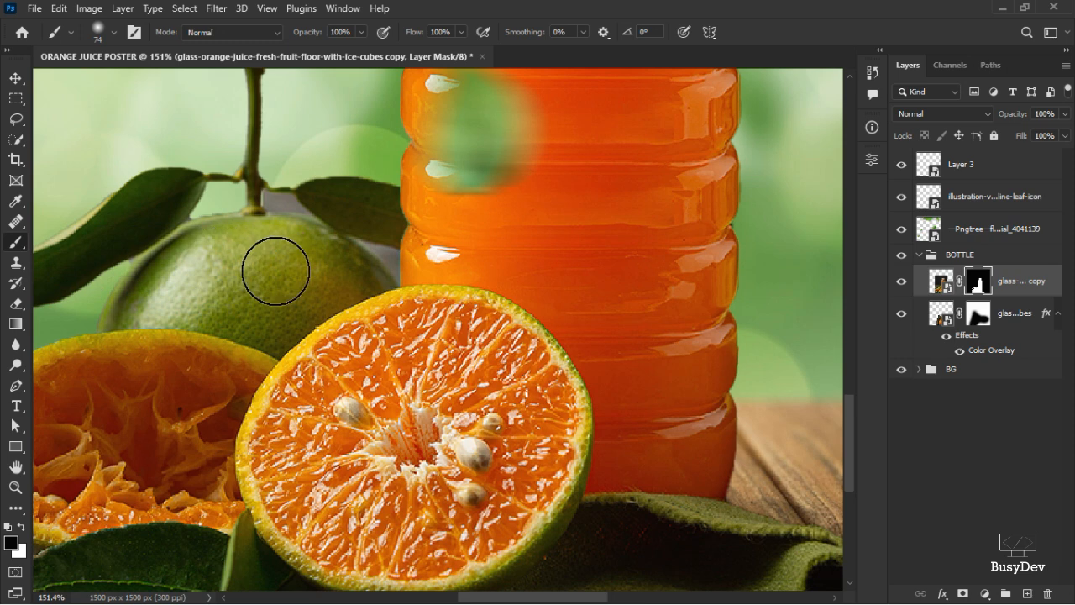
right_click(344, 269)
mouse_move(427, 347)
mouse_down()
mouse_move(663, 337)
mouse_move(730, 15)
mouse_up()
click(805, 1)
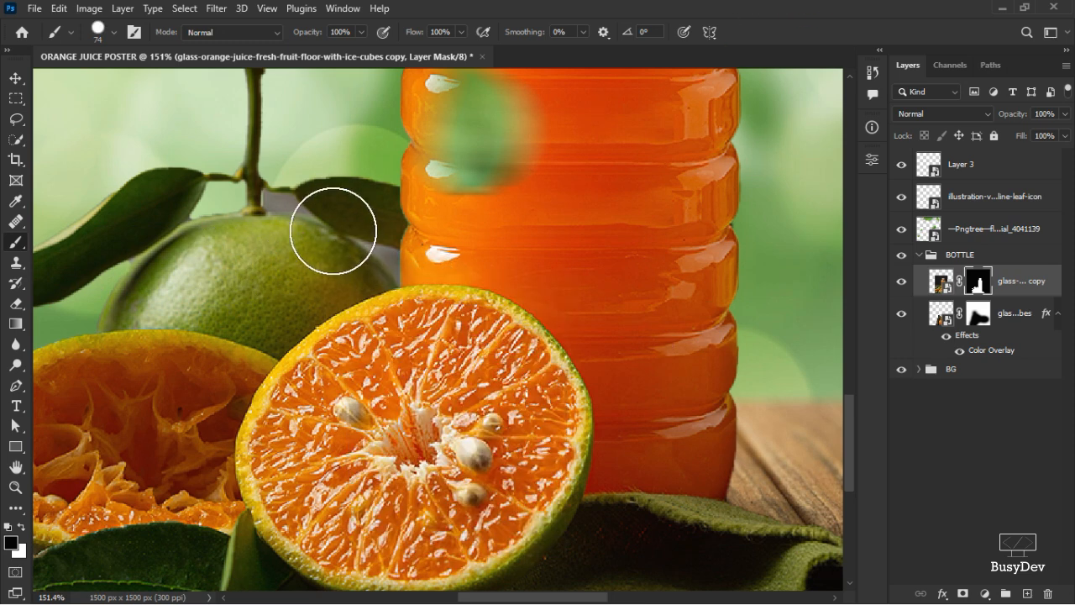
Paint out the grey background remnants between the lime, its leaf and the bottle on the mask with a 4 px brush
drag(362, 234, 326, 228)
scroll(344, 231, up, 8)
mouse_move(129, 189)
mouse_down()
mouse_move(85, 169)
mouse_move(171, 195)
mouse_move(98, 186)
mouse_move(198, 199)
mouse_move(185, 202)
mouse_move(158, 172)
mouse_move(83, 165)
mouse_move(91, 189)
mouse_move(209, 209)
mouse_move(238, 234)
mouse_move(109, 212)
mouse_up()
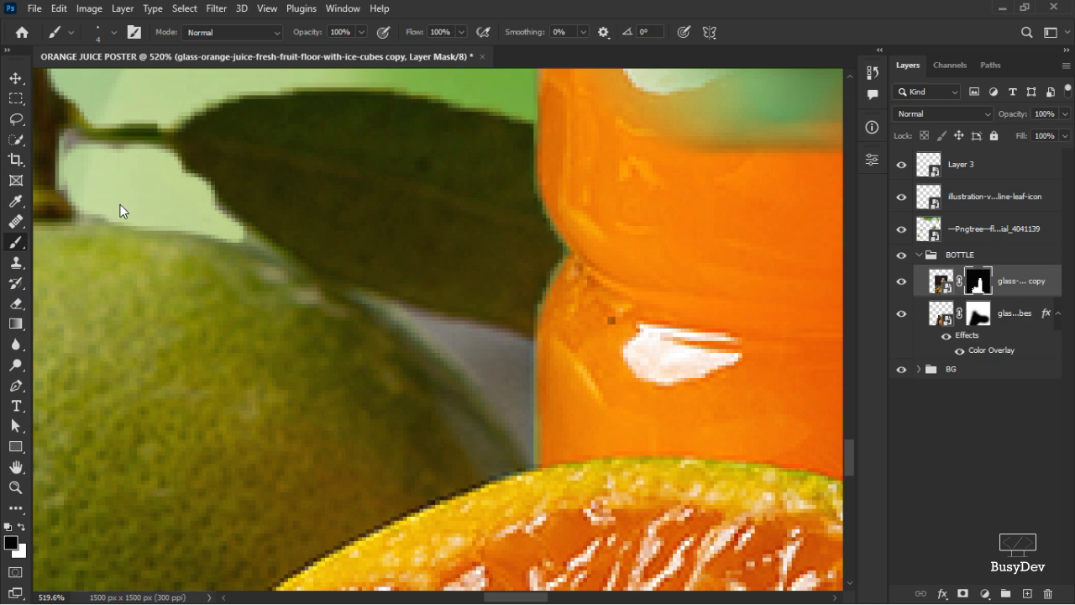
mouse_move(159, 168)
mouse_down()
mouse_move(177, 171)
mouse_move(257, 244)
mouse_move(372, 305)
mouse_move(504, 343)
mouse_move(515, 372)
mouse_move(502, 405)
mouse_move(401, 310)
mouse_move(533, 342)
mouse_move(530, 436)
mouse_move(482, 400)
mouse_move(512, 385)
mouse_move(479, 360)
mouse_move(496, 367)
mouse_move(518, 432)
mouse_move(528, 358)
mouse_move(524, 440)
mouse_move(384, 314)
mouse_move(466, 316)
mouse_up()
key(ctrl+z)
key(x)
mouse_move(359, 293)
mouse_down()
mouse_move(510, 415)
mouse_move(441, 369)
mouse_move(424, 373)
mouse_move(436, 377)
mouse_move(428, 346)
mouse_move(504, 394)
mouse_move(480, 374)
mouse_move(507, 409)
mouse_up()
key(x)
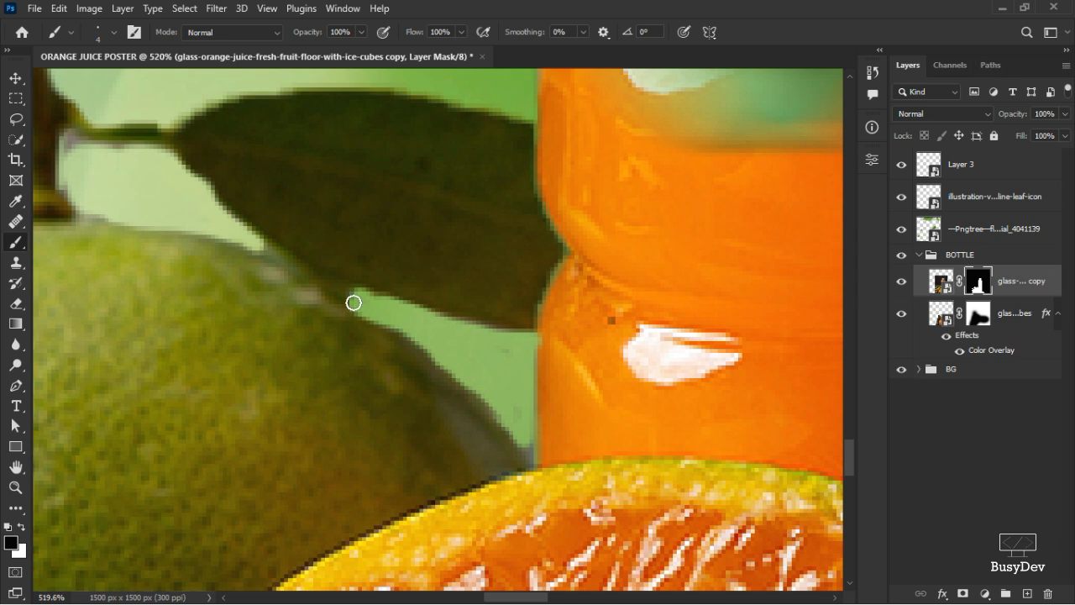
Undo the last mask stroke and repaint the gap below the leaf cleanly along the lime's edge
key(z)
key(ctrl+z)
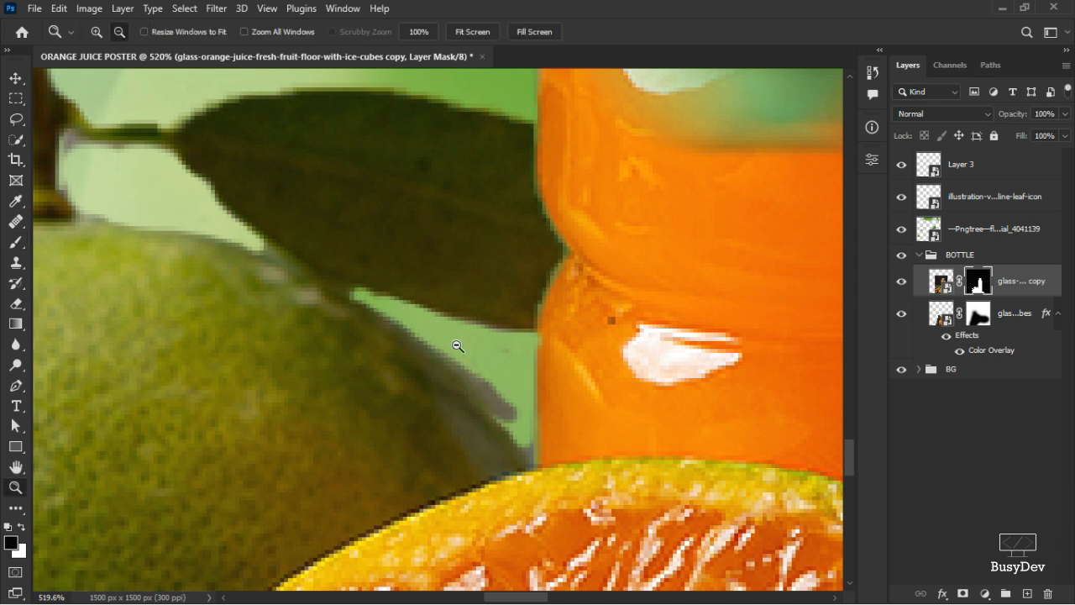
key(b)
drag(510, 403, 375, 306)
mouse_move(504, 403)
mouse_down()
mouse_move(504, 412)
mouse_move(361, 296)
mouse_up()
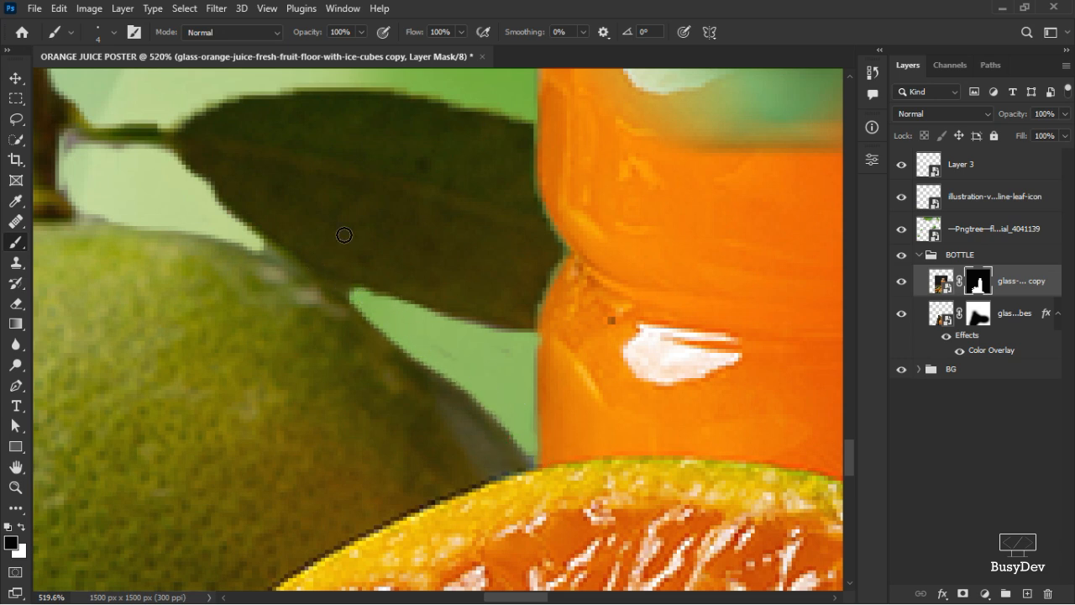
scroll(350, 227, up, 5)
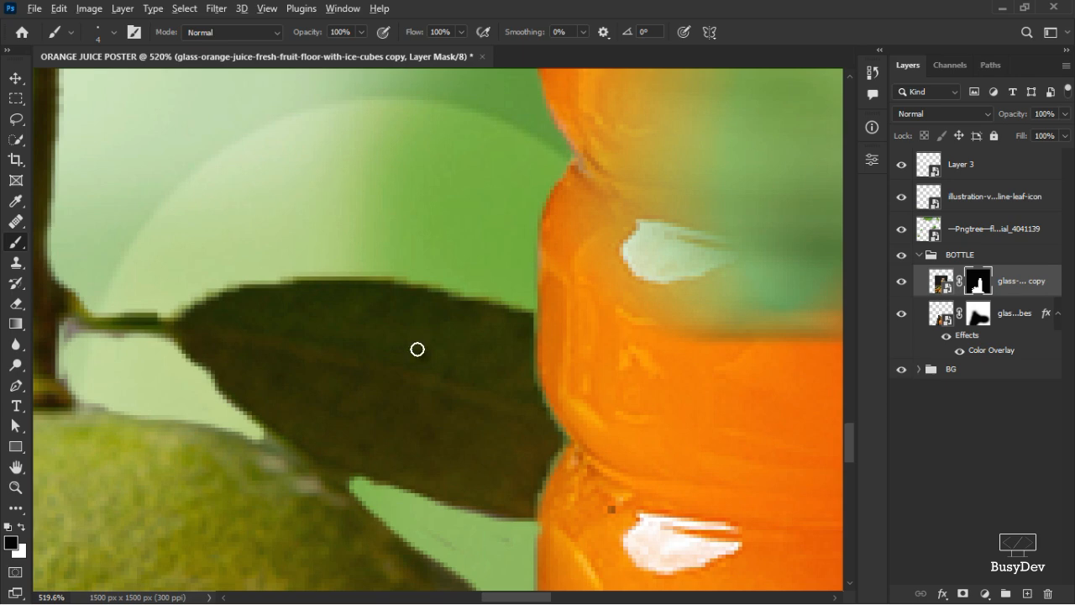
scroll(417, 350, down, 6)
scroll(393, 361, down, 6)
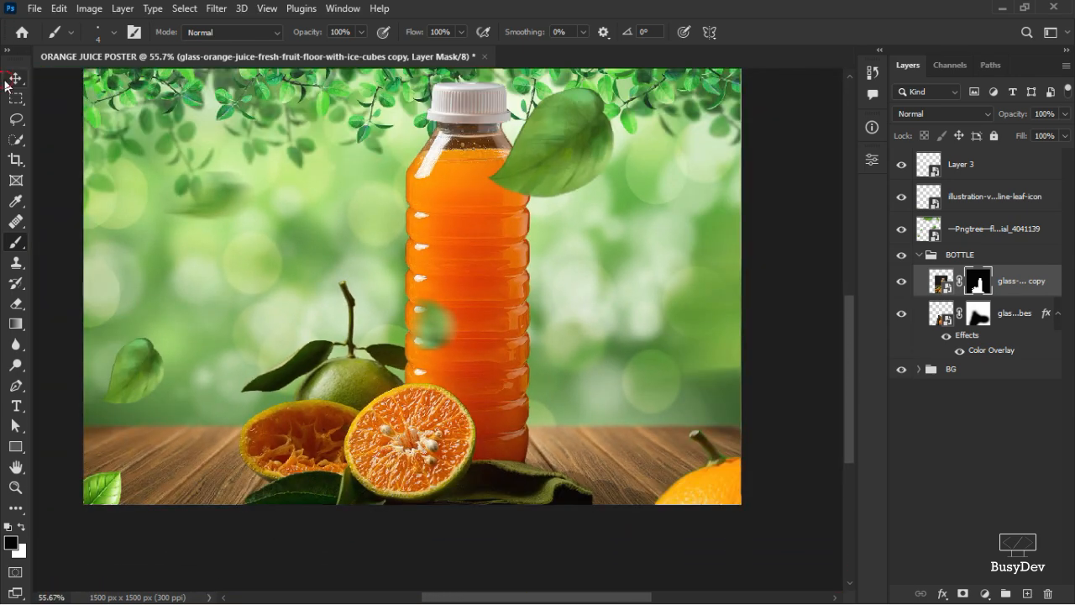
click(10, 79)
scroll(243, 230, up, 2)
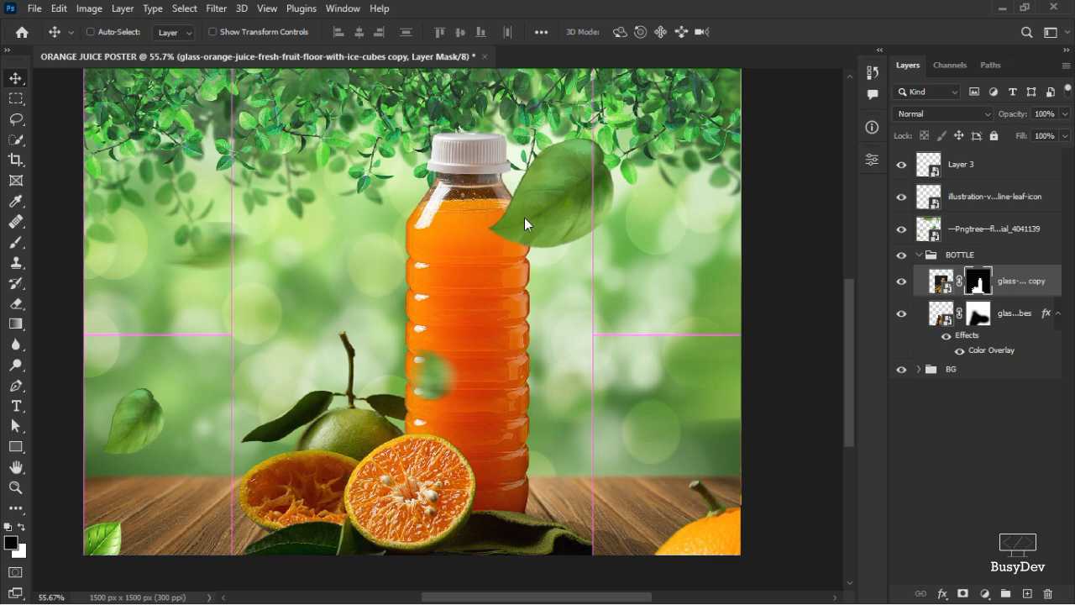
key(ctrl+o)
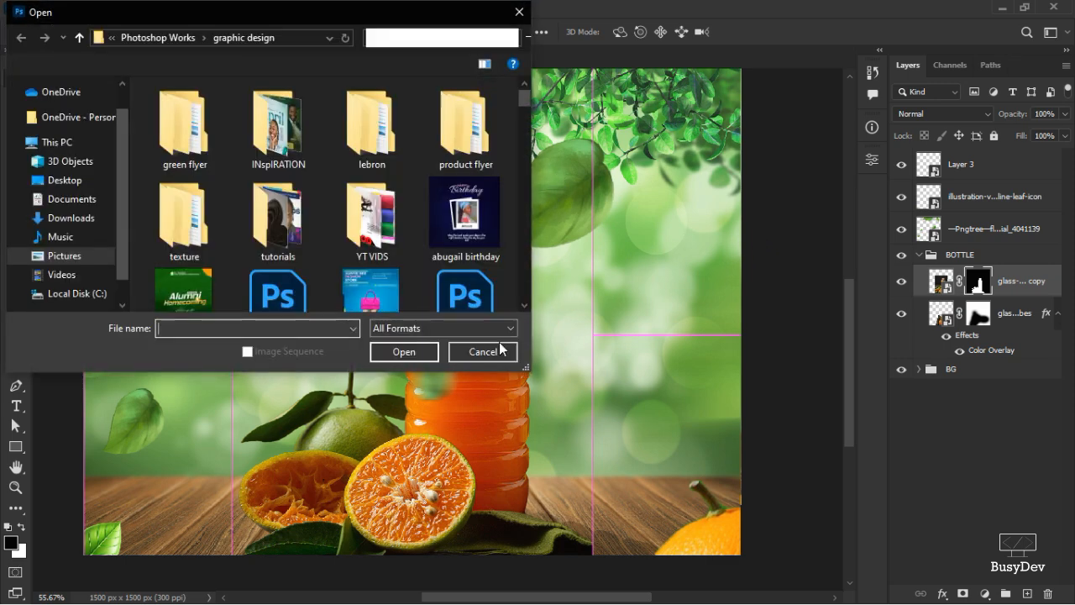
click(491, 352)
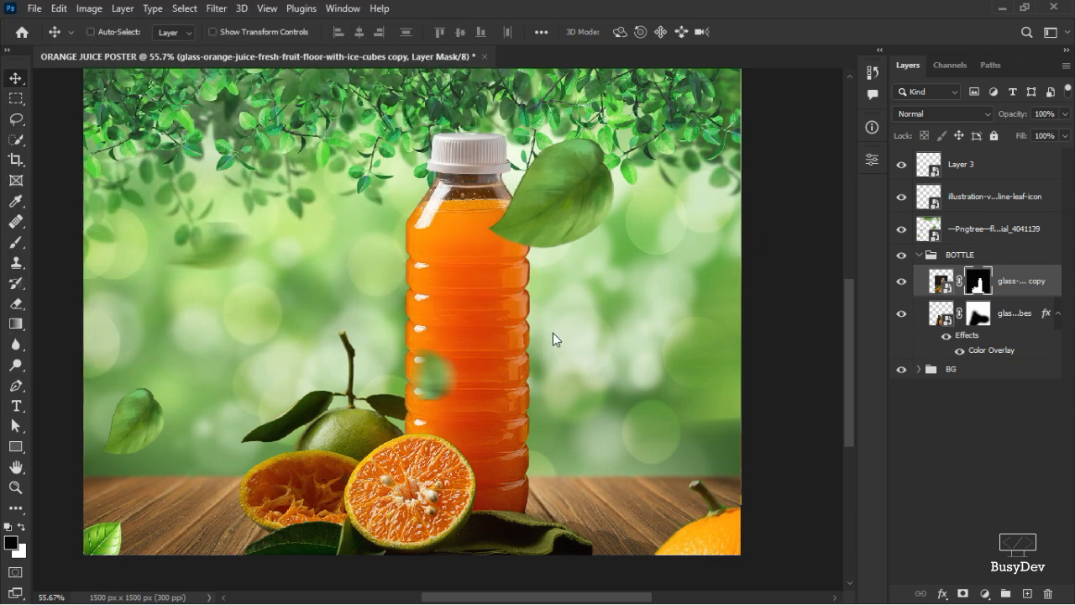
key(ctrl+o)
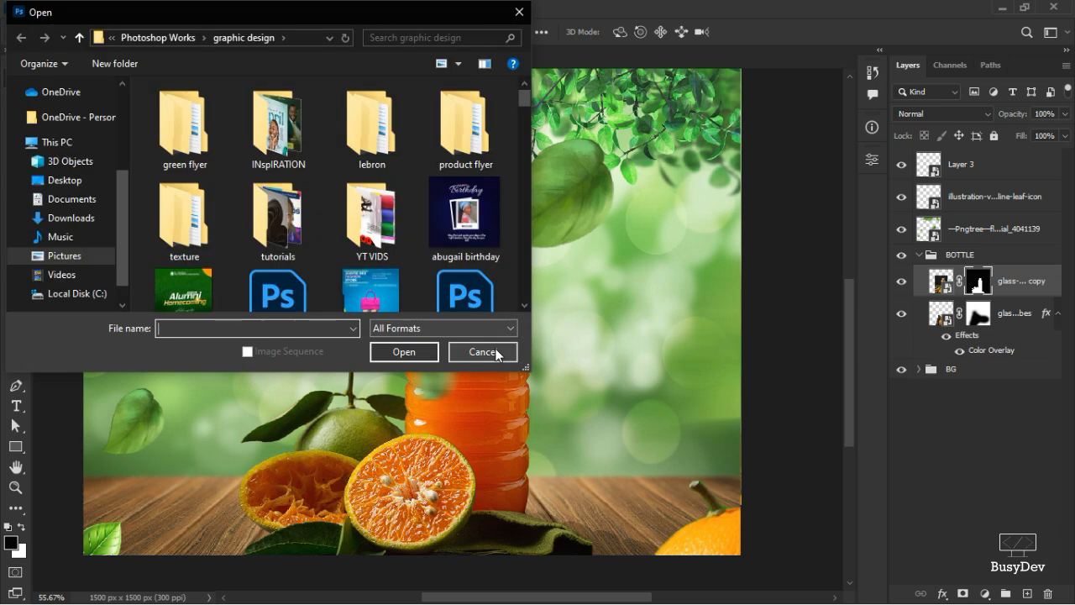
click(492, 348)
Convert the upper masked bottle layer in the BOTTLE group to a smart object
key(ctrl+0)
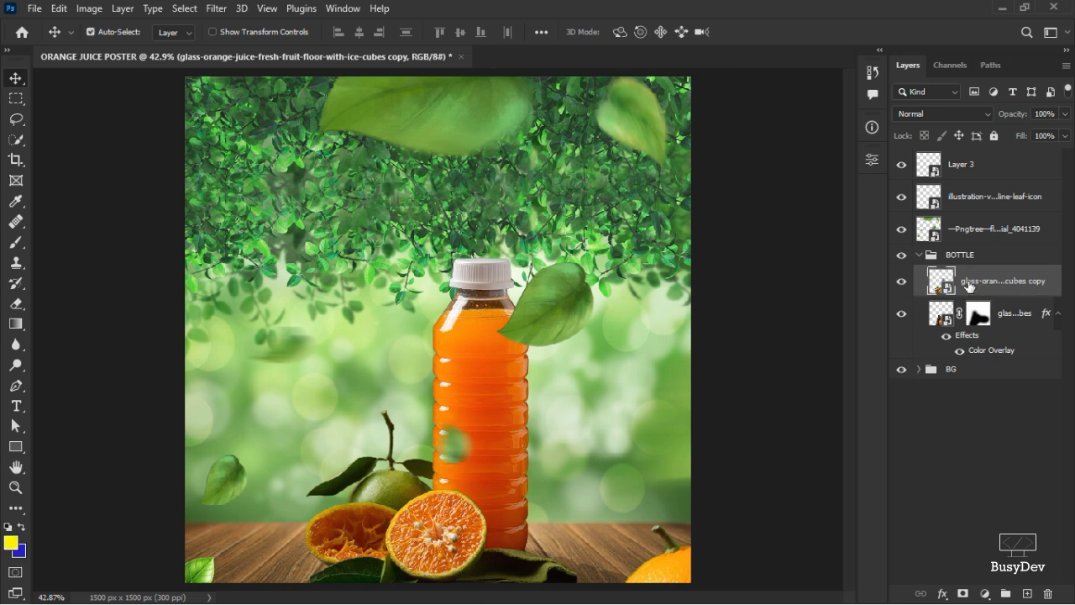
right_click(970, 286)
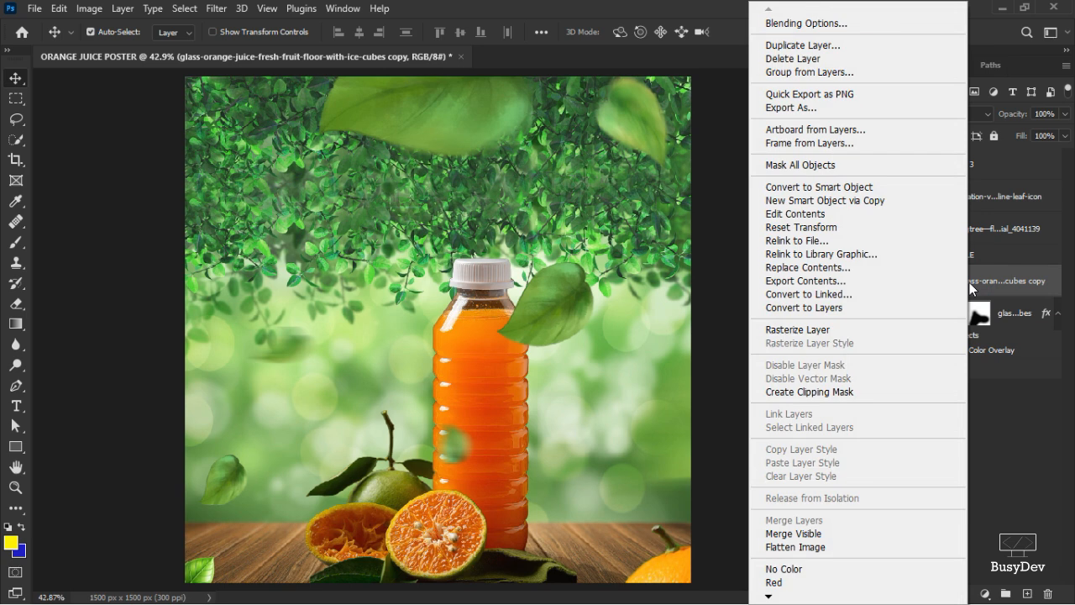
click(989, 281)
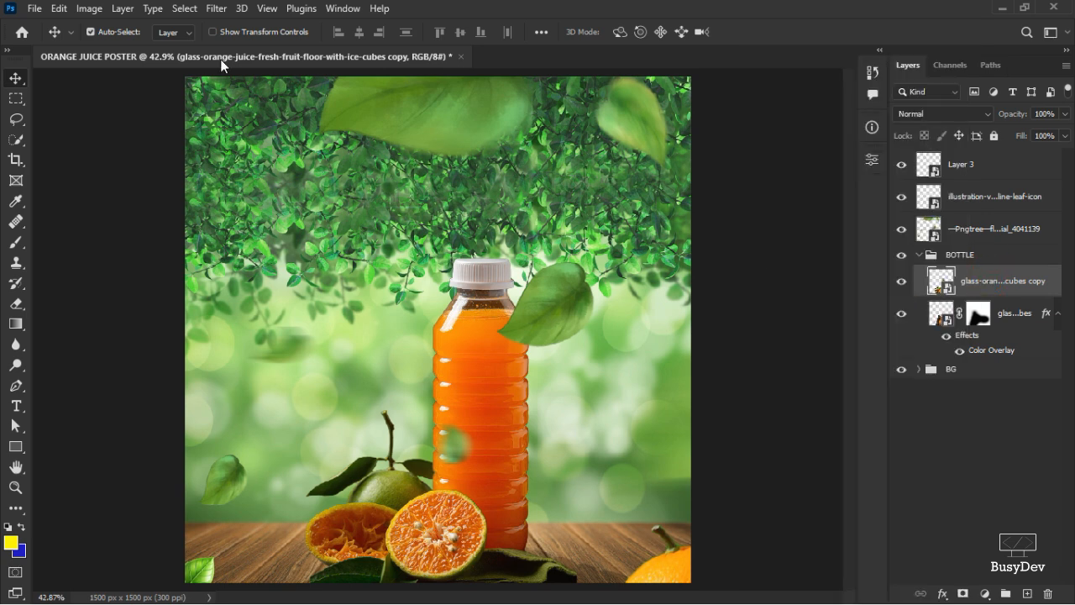
Start a Camera Raw Filter on the upper bottle smart object and set Contrast to +18 and Highlights to -19
click(211, 9)
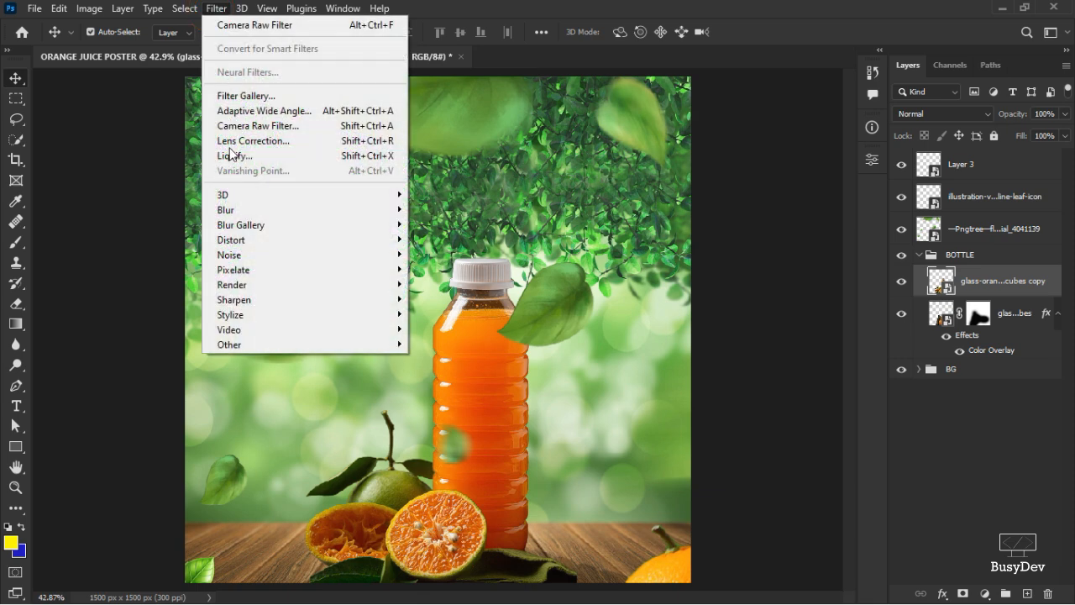
click(262, 127)
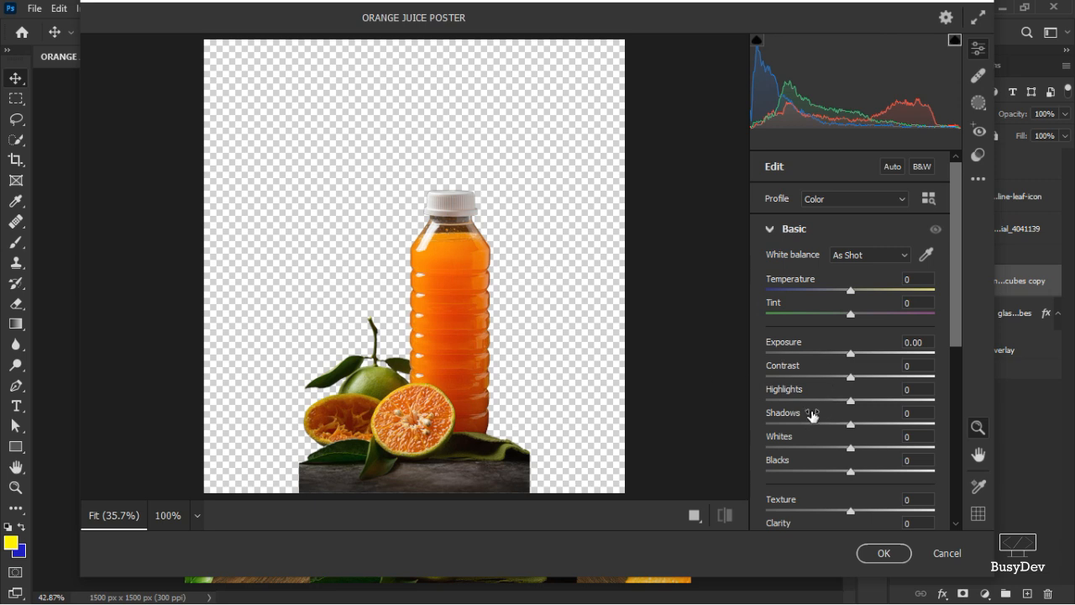
drag(793, 391, 781, 398)
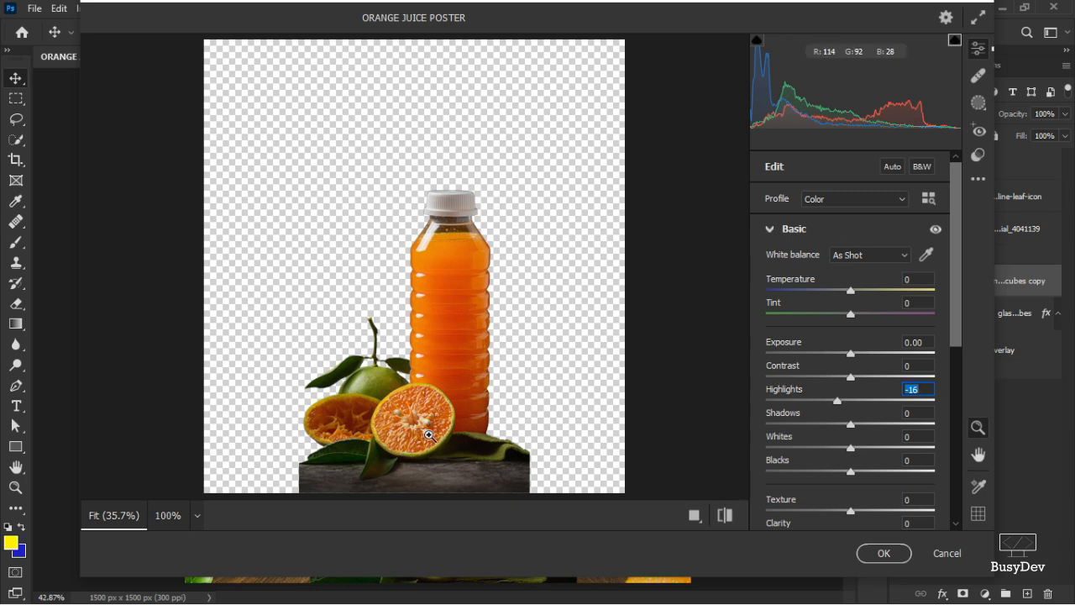
drag(784, 370, 787, 397)
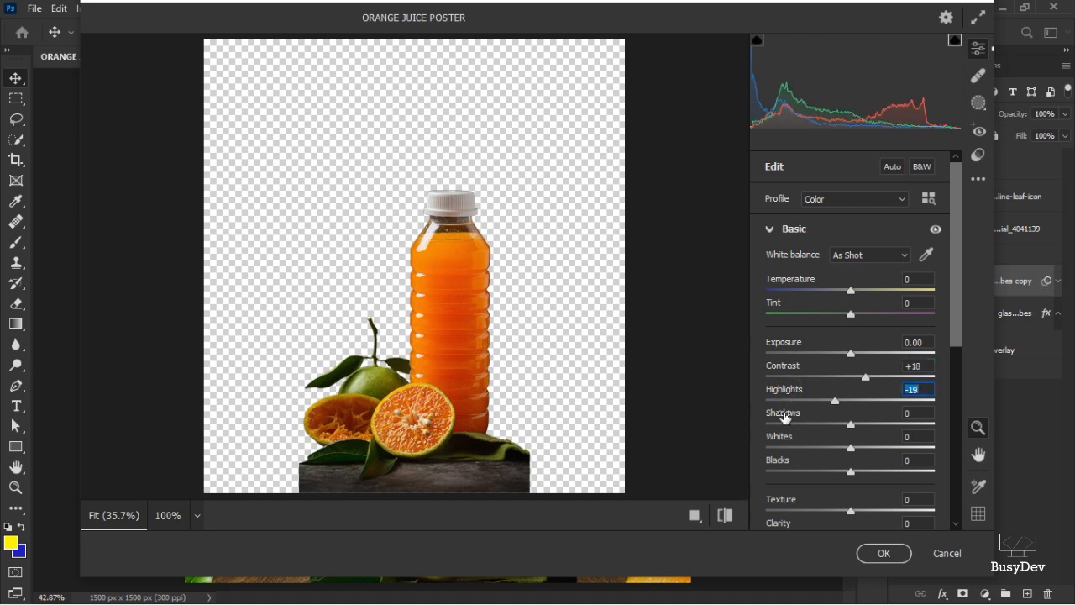
Set Texture to +12, Clarity to +4 and Dehaze to +7 and inspect the bottle at 100%
scroll(787, 458, down, 5)
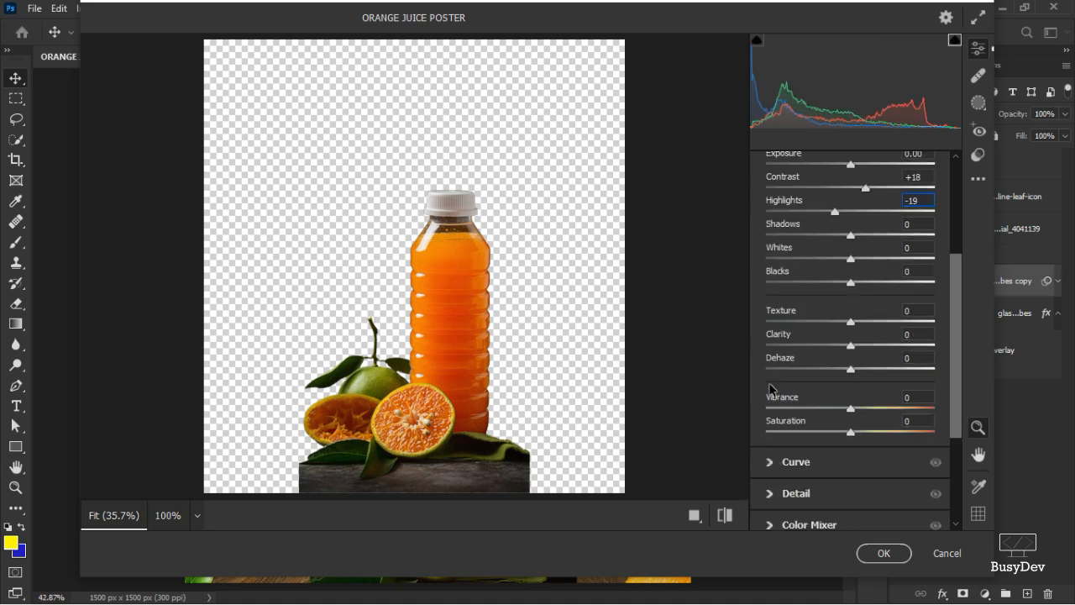
drag(781, 315, 784, 316)
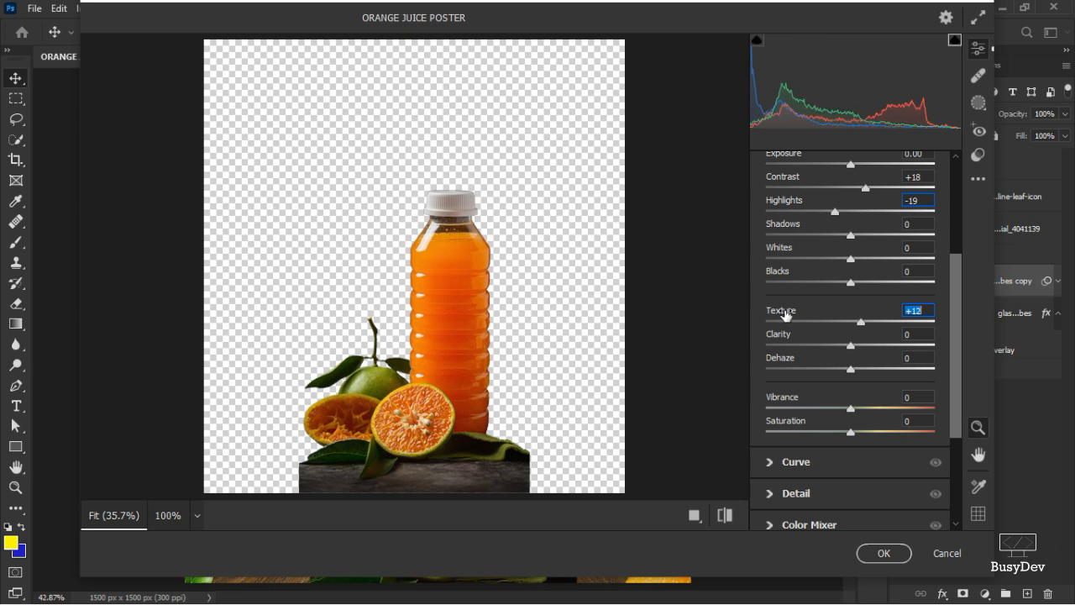
drag(778, 361, 781, 360)
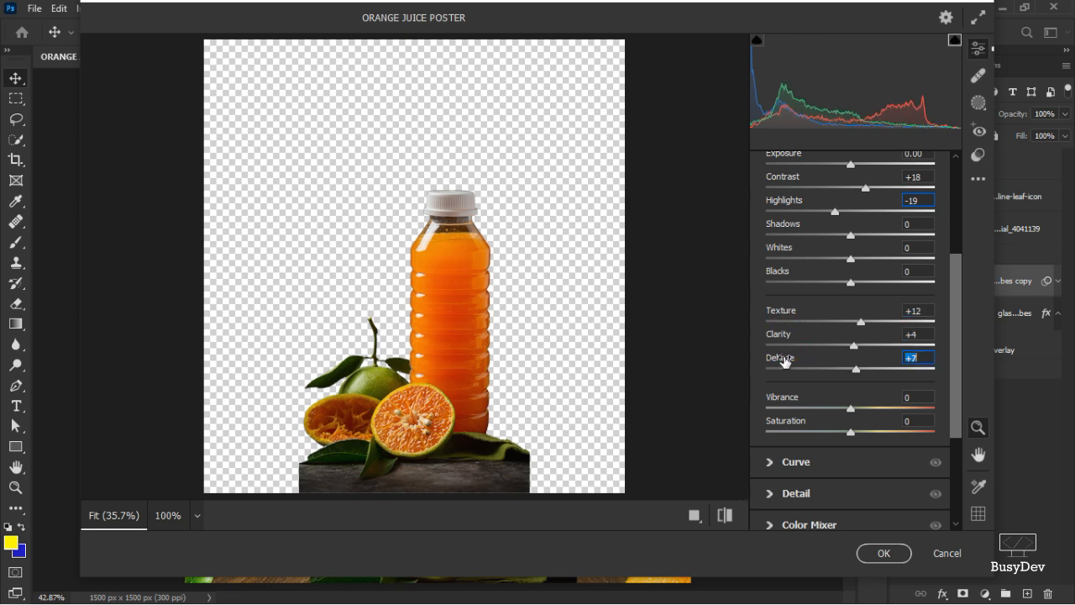
click(462, 284)
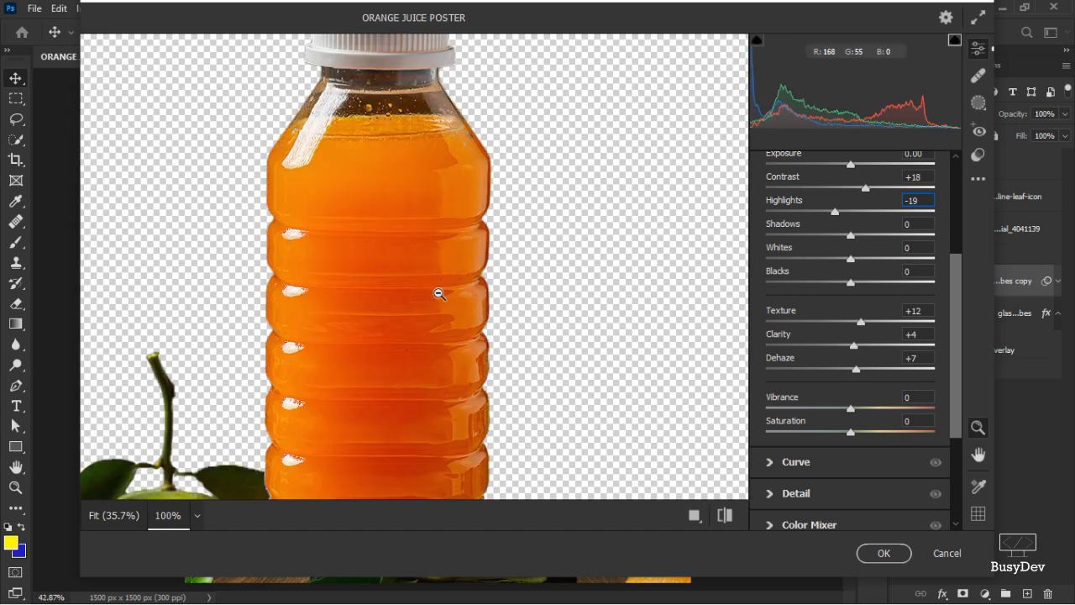
Set the filter's Sharpening to 33 and apply the Camera Raw adjustments to the bottle
scroll(903, 416, down, 4)
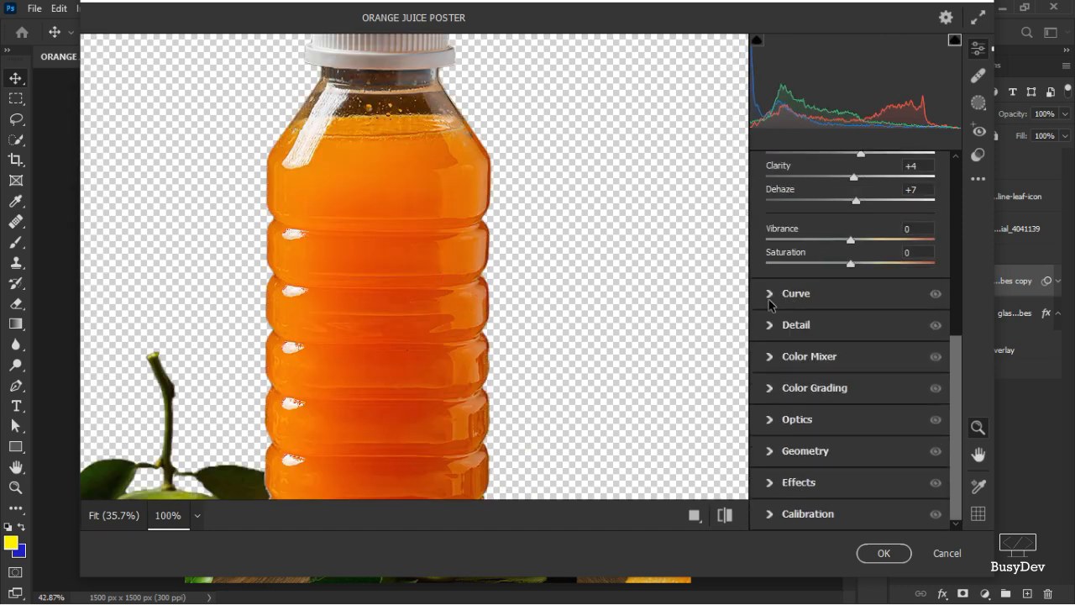
click(795, 324)
drag(784, 319, 814, 320)
scroll(472, 255, up, 4)
scroll(470, 259, down, 6)
scroll(463, 272, up, 2)
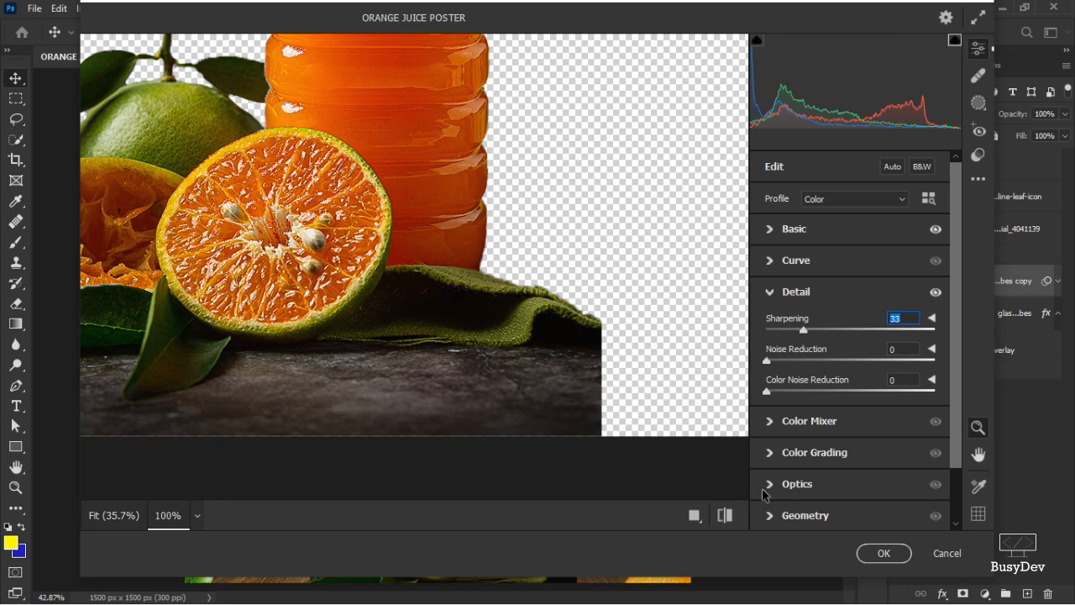
click(884, 554)
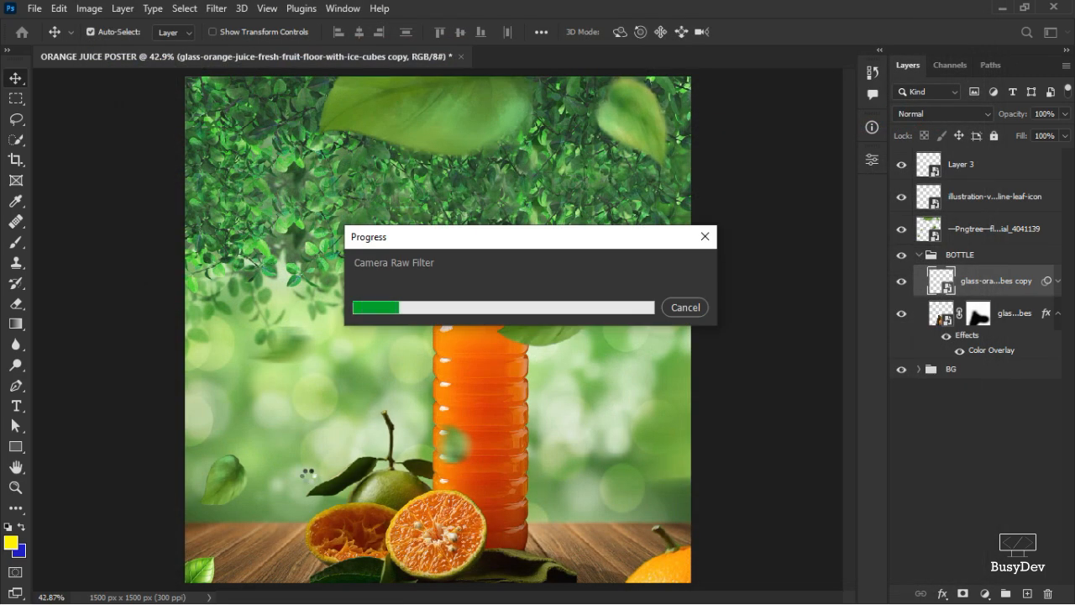
Add an Exposure adjustment layer above the filtered bottle in the BOTTLE group and clip it to that bottle layer
scroll(458, 461, down, 3)
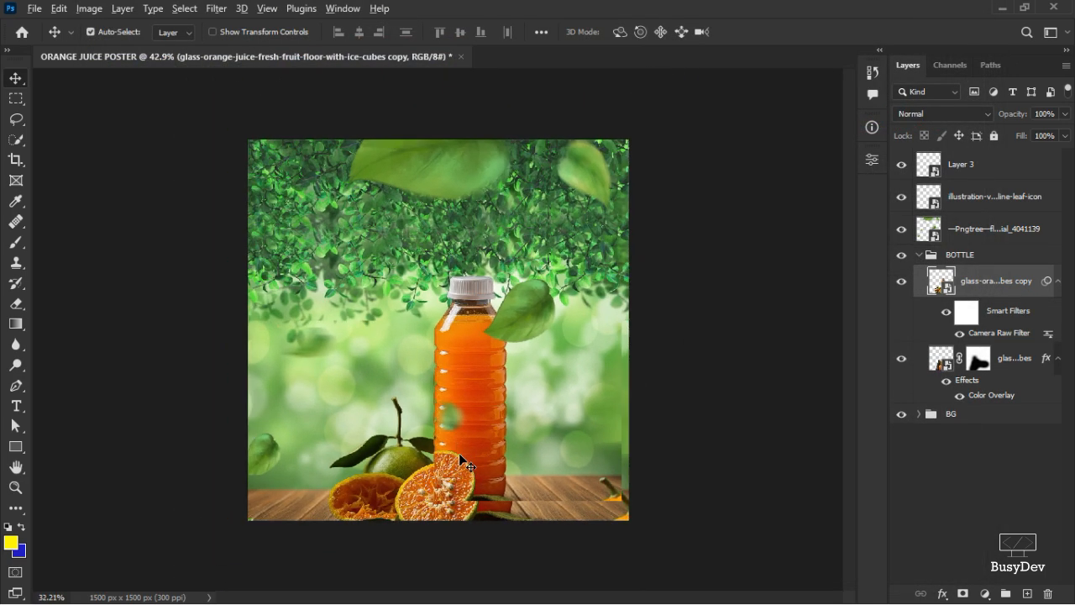
scroll(471, 458, up, 4)
scroll(472, 462, down, 3)
scroll(471, 464, down, 2)
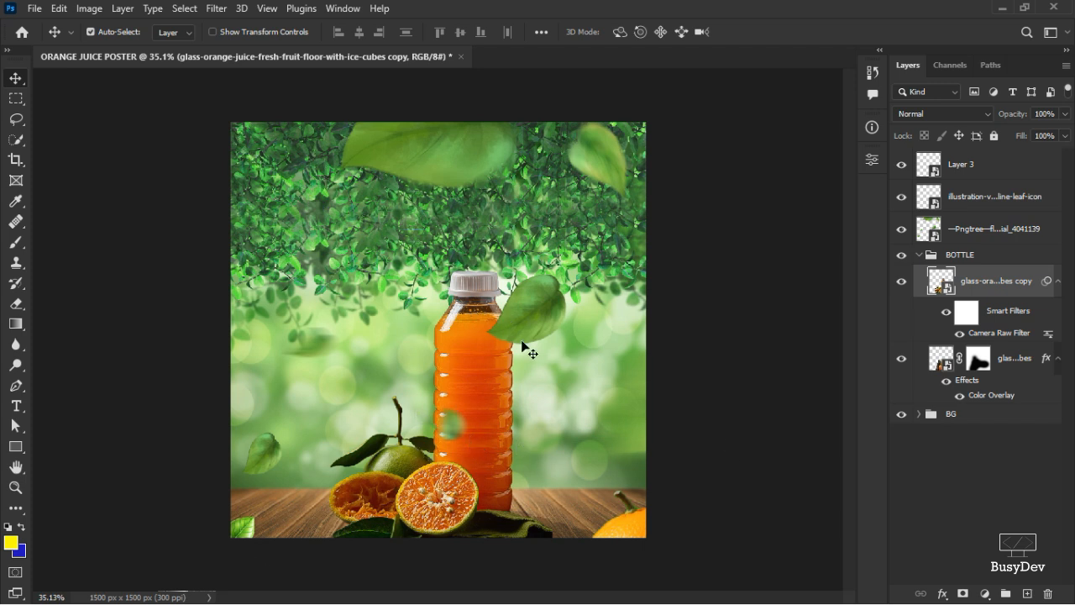
click(984, 593)
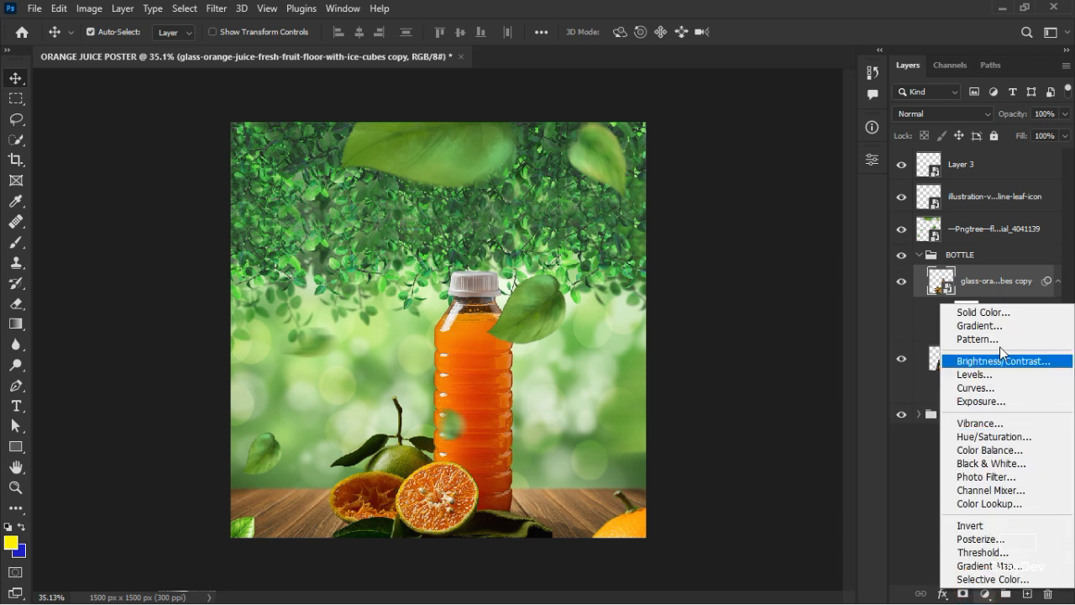
click(974, 402)
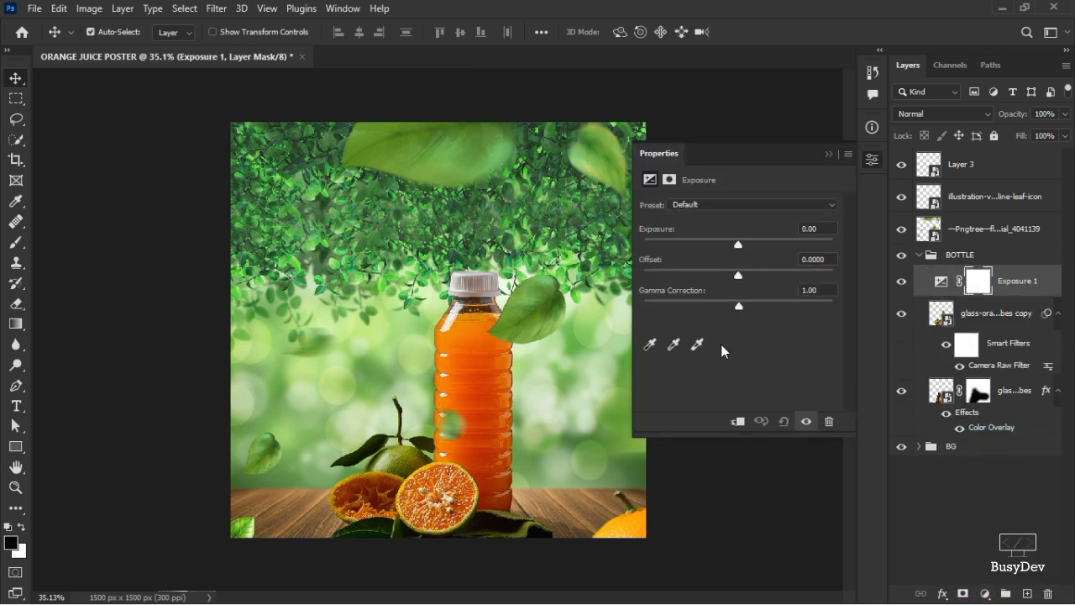
click(738, 424)
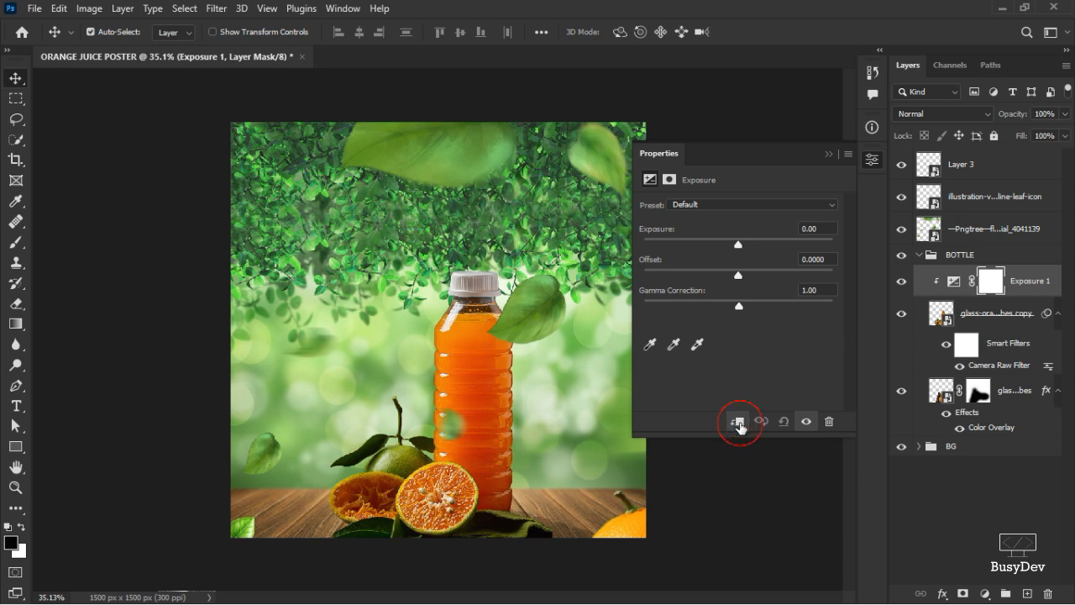
Release the Exposure layer's clipping mask and recreate it on the bottle layer below
right_click(1012, 285)
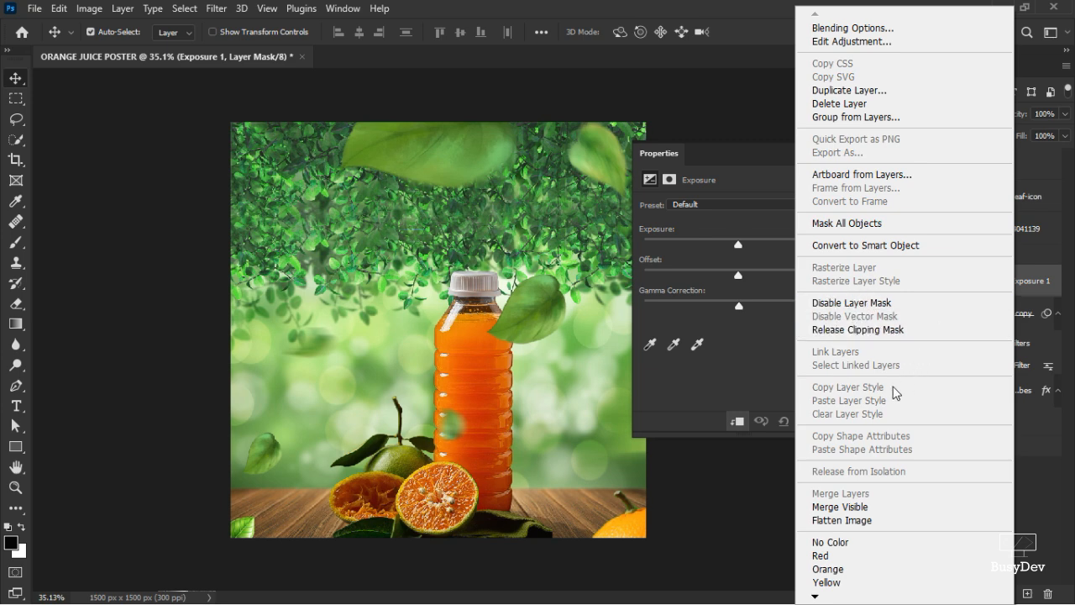
click(727, 363)
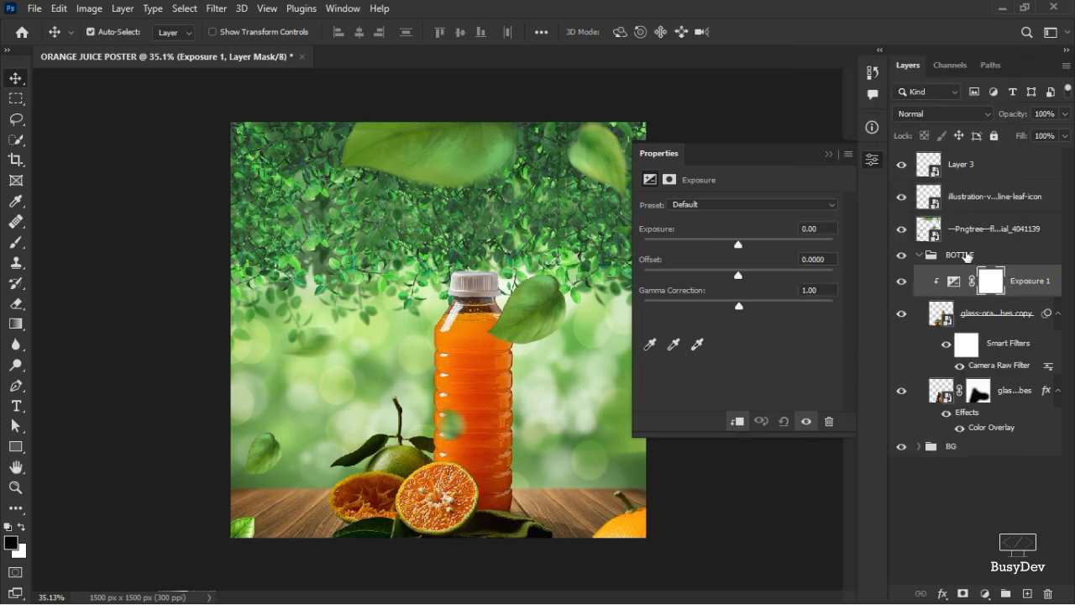
right_click(1010, 288)
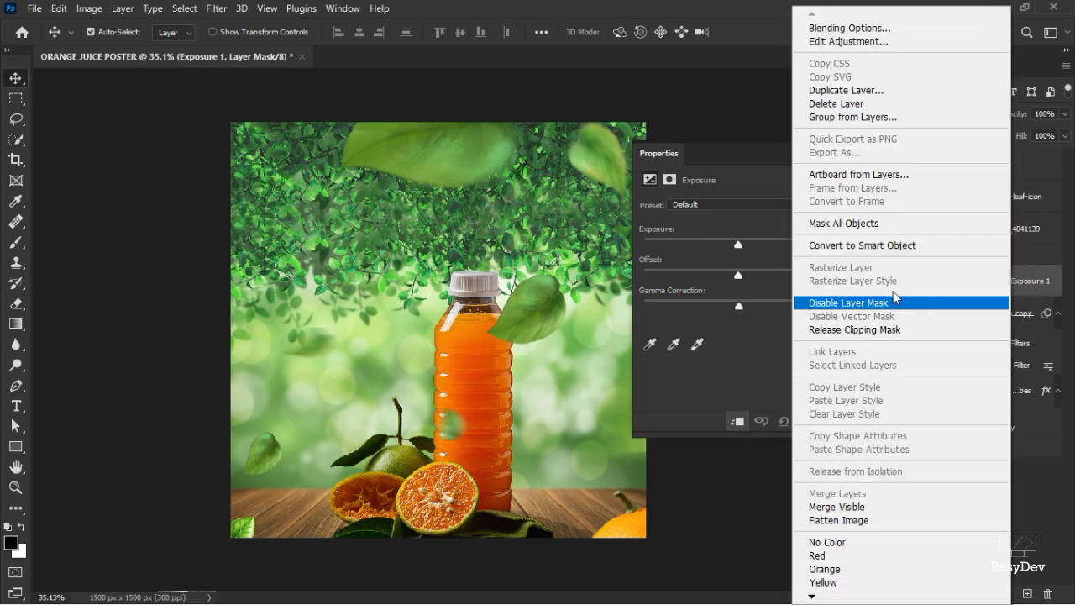
click(858, 334)
right_click(1012, 285)
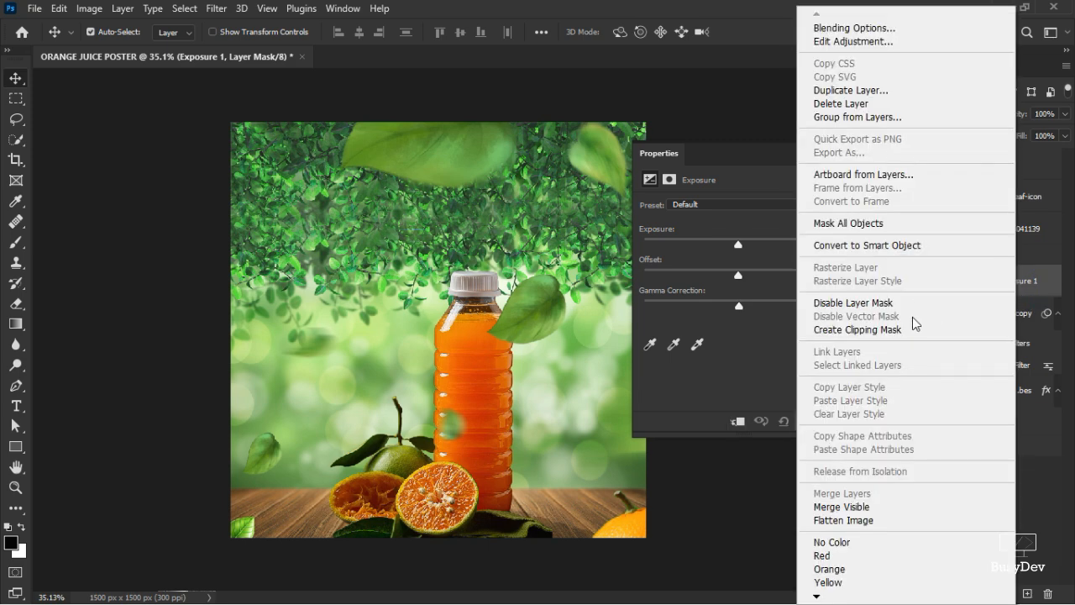
click(866, 334)
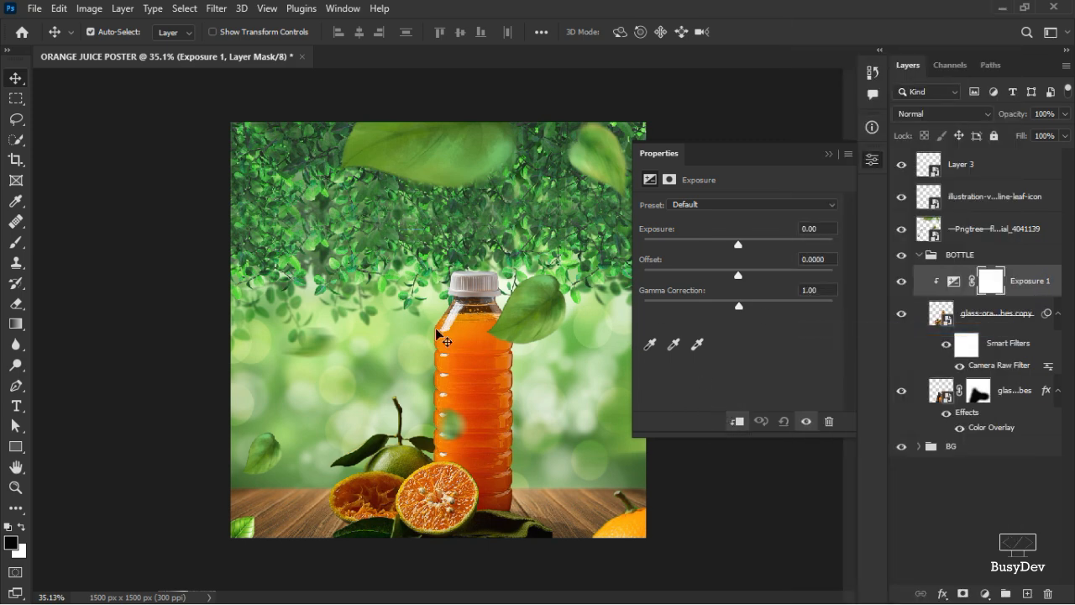
Raise the clipped Exposure layer's exposure and set its gamma correction to 0.86 to brighten the bottle
drag(740, 244, 747, 242)
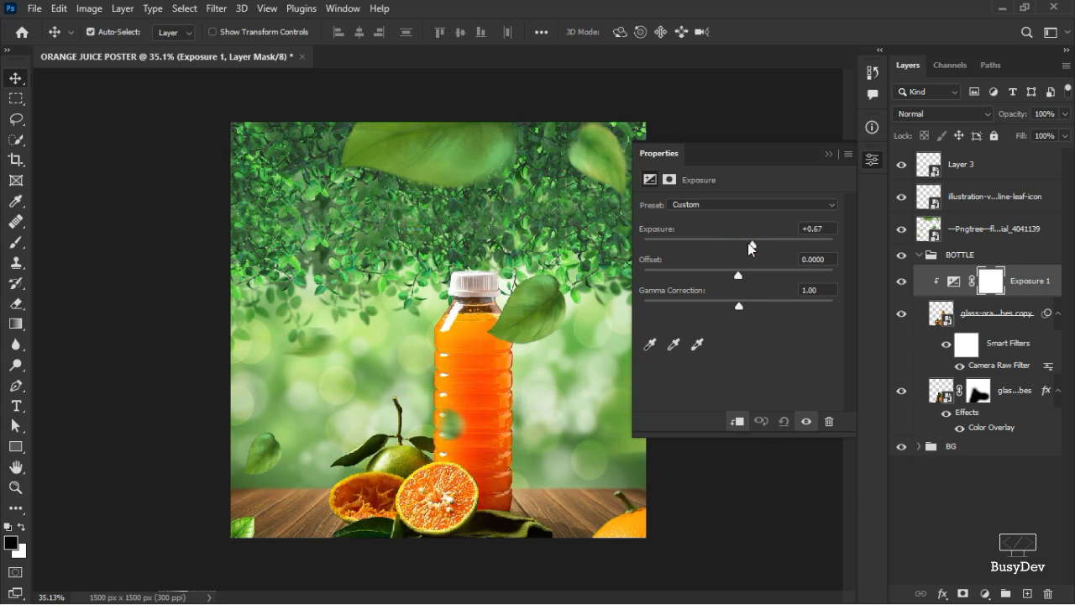
drag(739, 306, 756, 308)
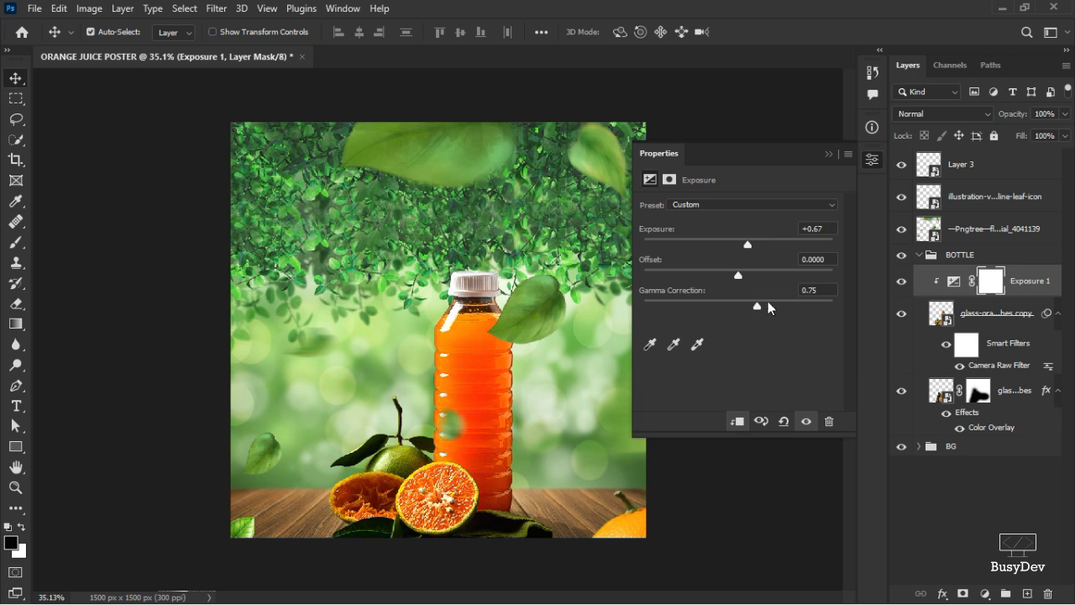
mouse_move(756, 307)
mouse_down()
mouse_move(731, 309)
mouse_move(747, 305)
mouse_up()
drag(748, 232, 751, 237)
click(870, 159)
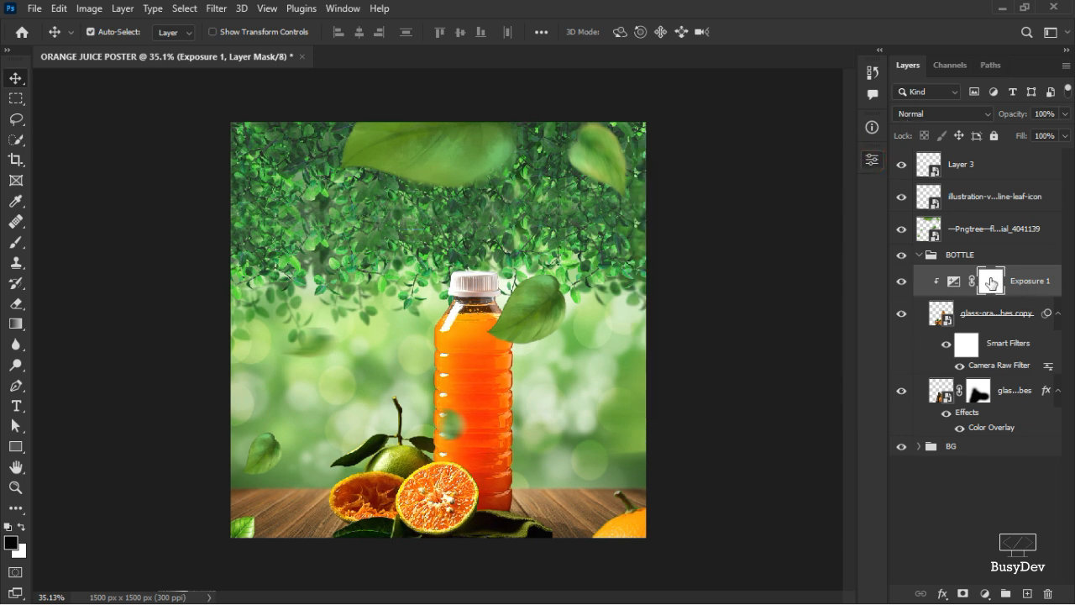
Invert the Exposure layer's mask to black and set up a soft round brush at 624 px with 0% hardness
key(ctrl+i)
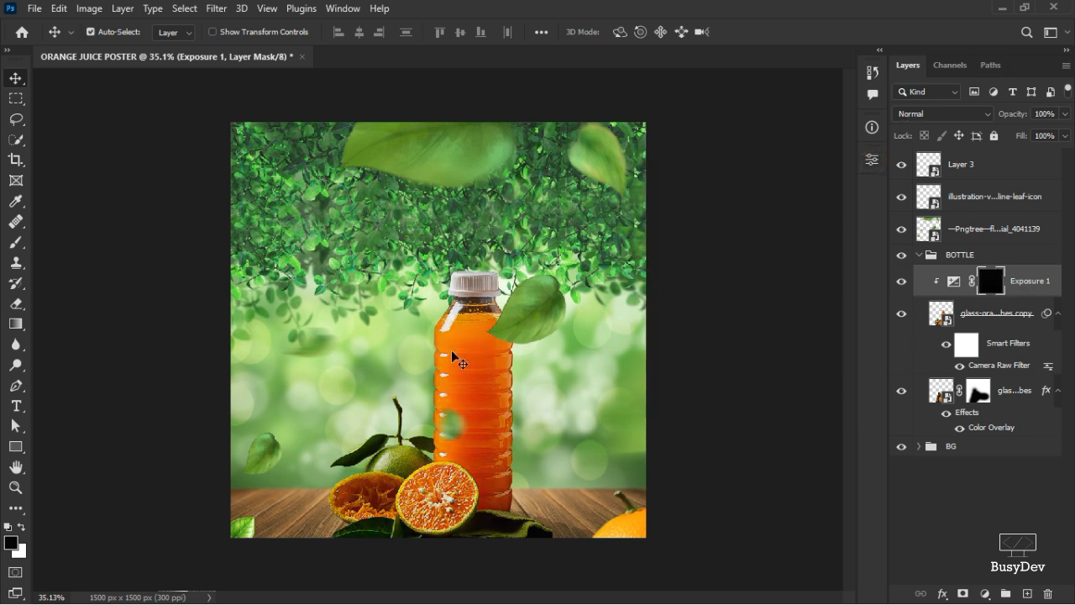
key(b)
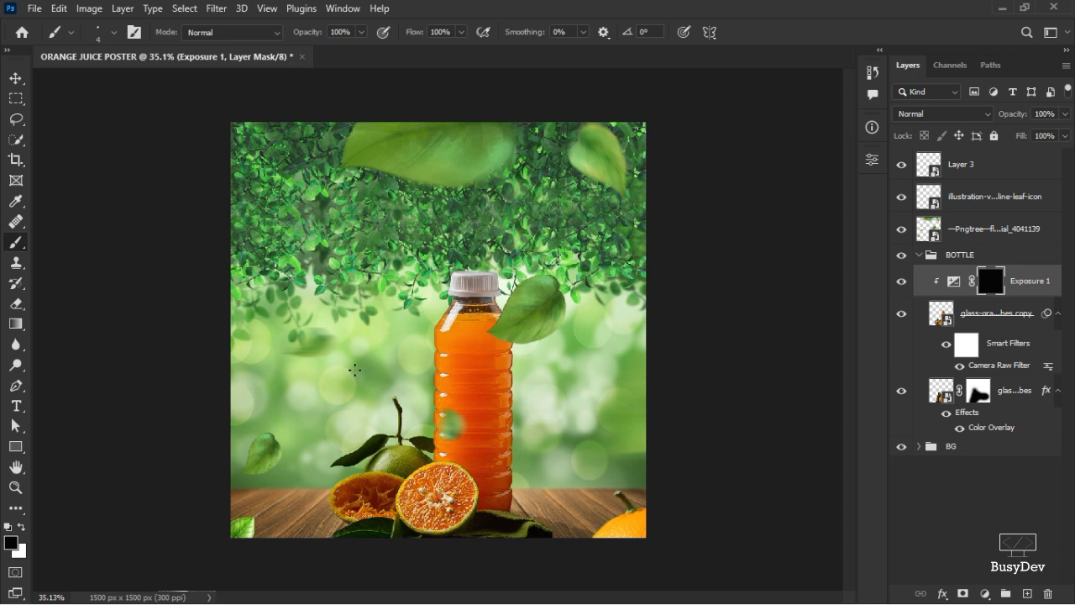
drag(347, 372, 377, 371)
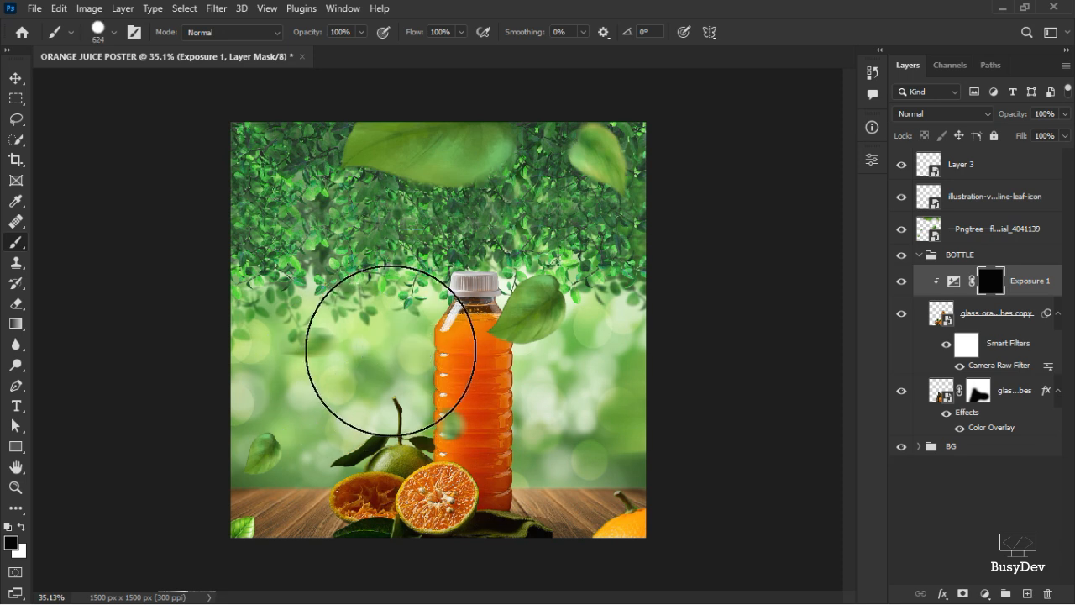
right_click(395, 349)
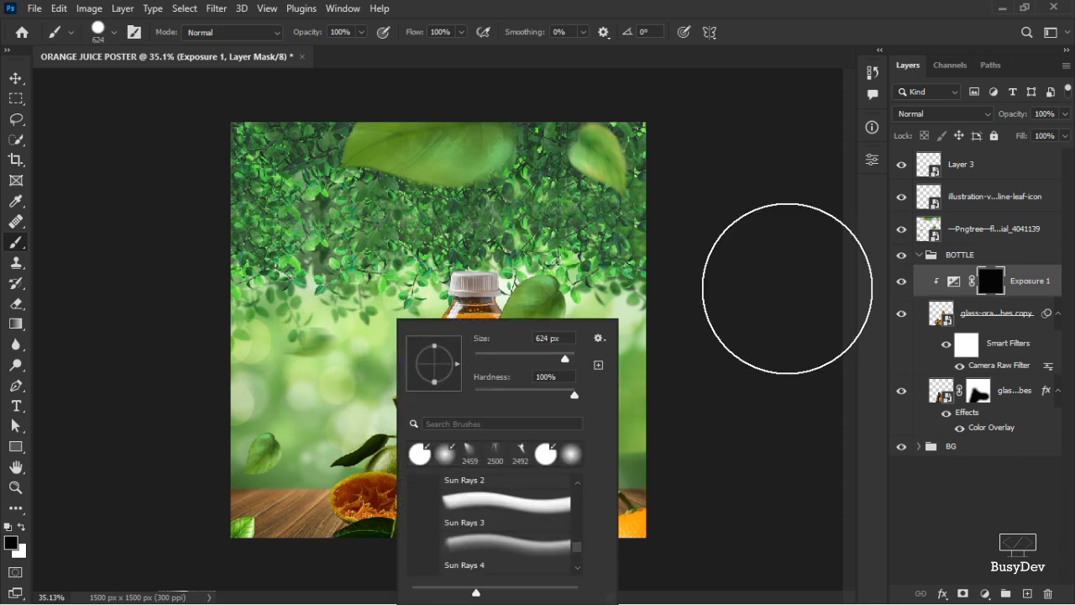
drag(574, 401, 260, 429)
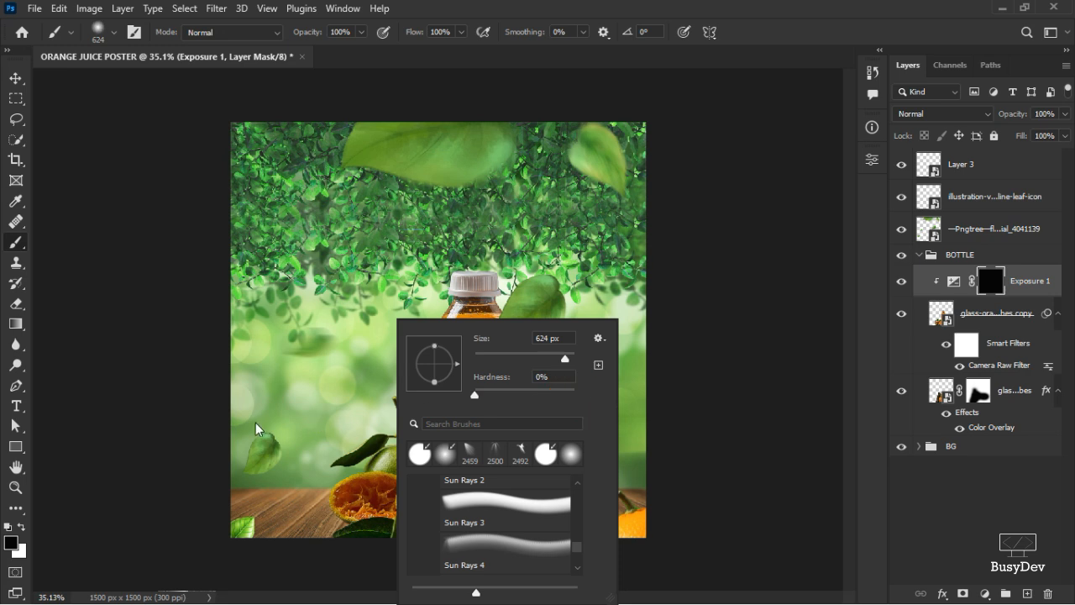
click(756, 284)
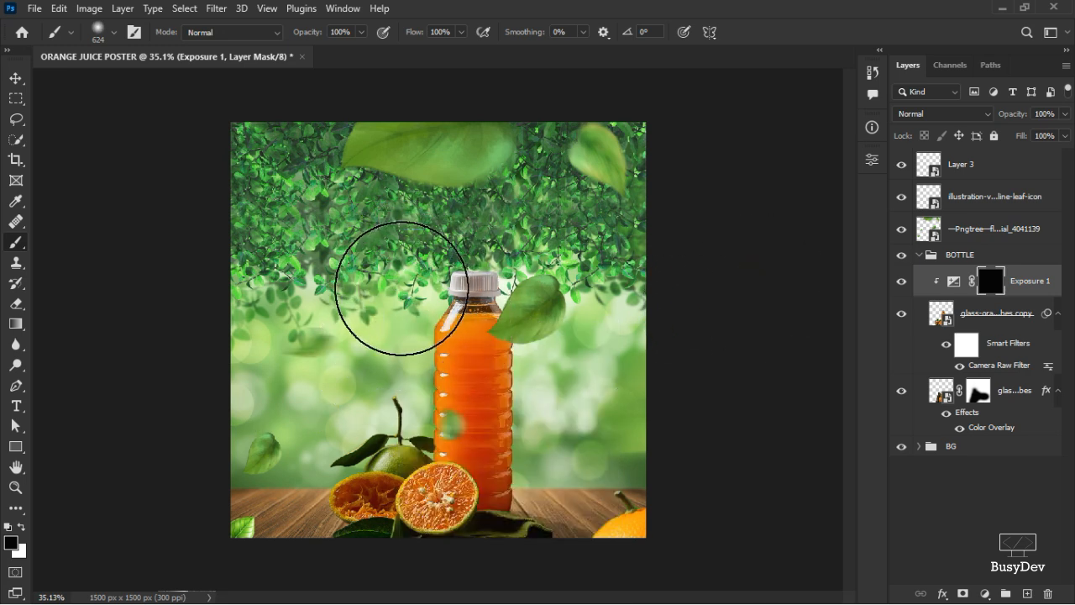
Paint white on the Exposure mask along the bottle's left side and over the fruit to reveal the brightening there
key(x)
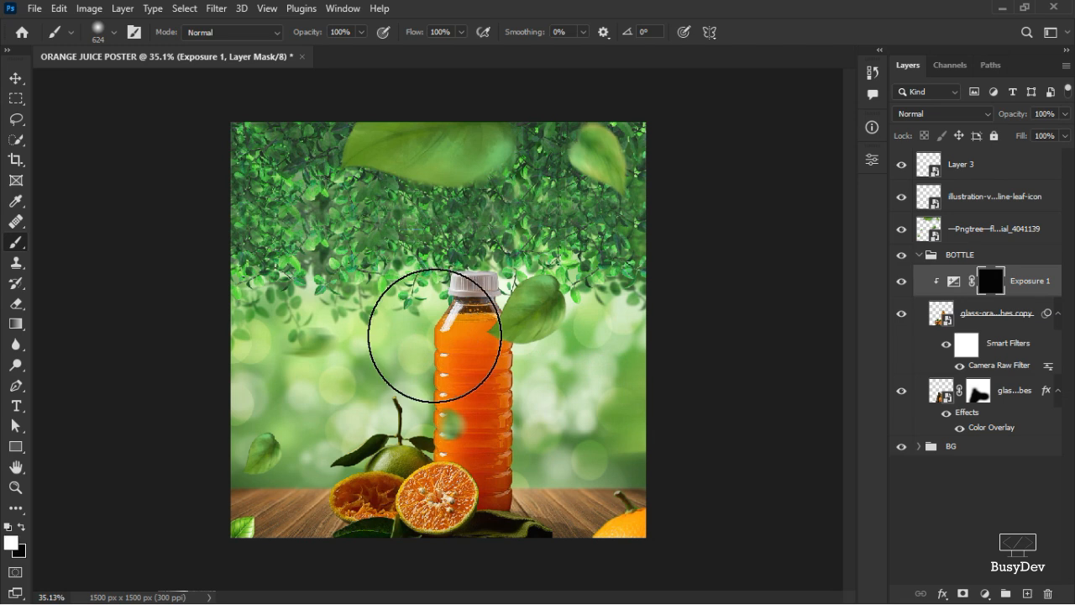
click(423, 281)
mouse_move(414, 294)
mouse_down()
mouse_move(390, 361)
mouse_move(432, 247)
mouse_move(396, 307)
mouse_move(378, 416)
mouse_move(423, 331)
mouse_move(401, 381)
mouse_move(432, 343)
mouse_up()
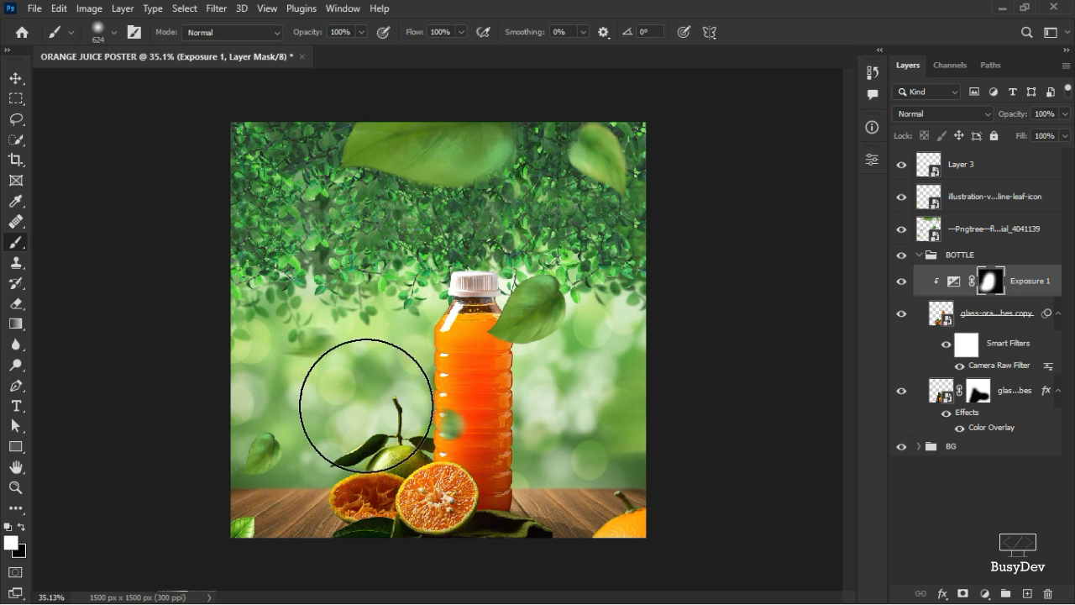
Readjust the masked Exposure layer with an exposure of +1.06 and a lower gamma correction
click(955, 282)
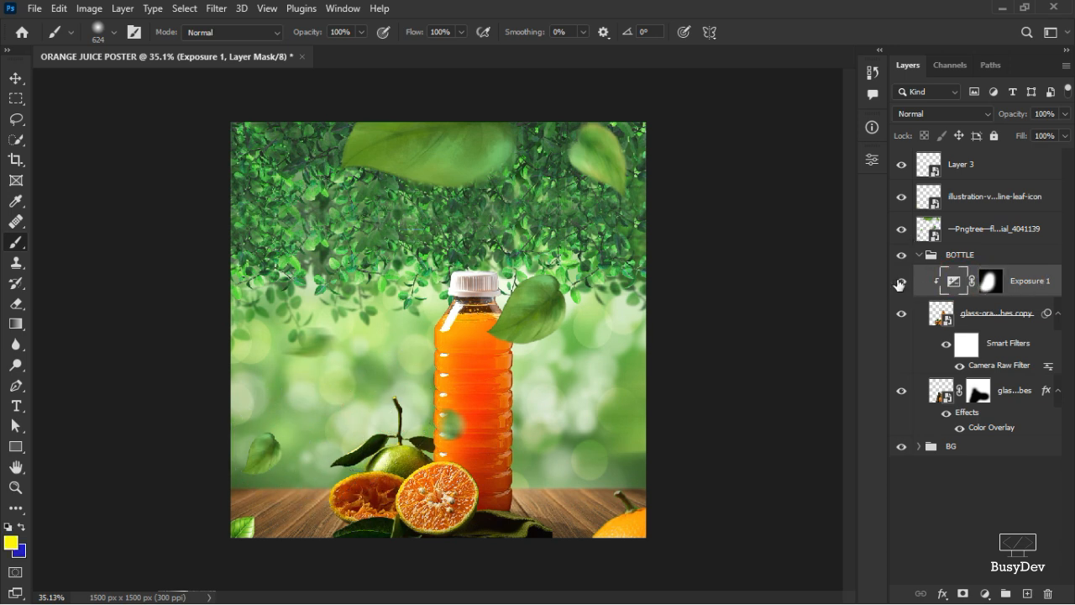
click(870, 159)
drag(756, 242, 753, 243)
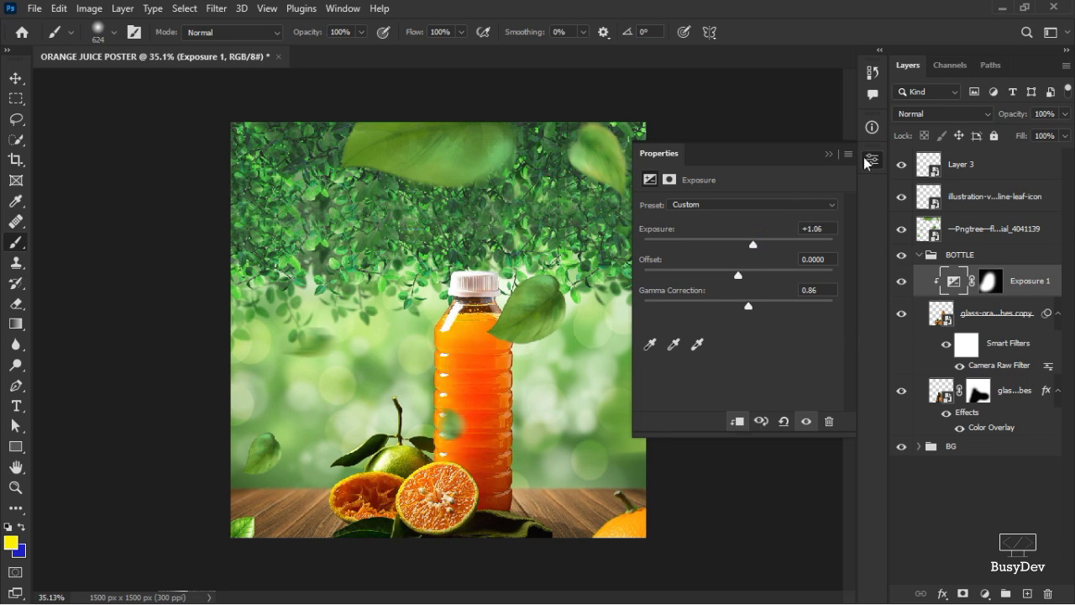
drag(749, 303, 756, 304)
click(870, 165)
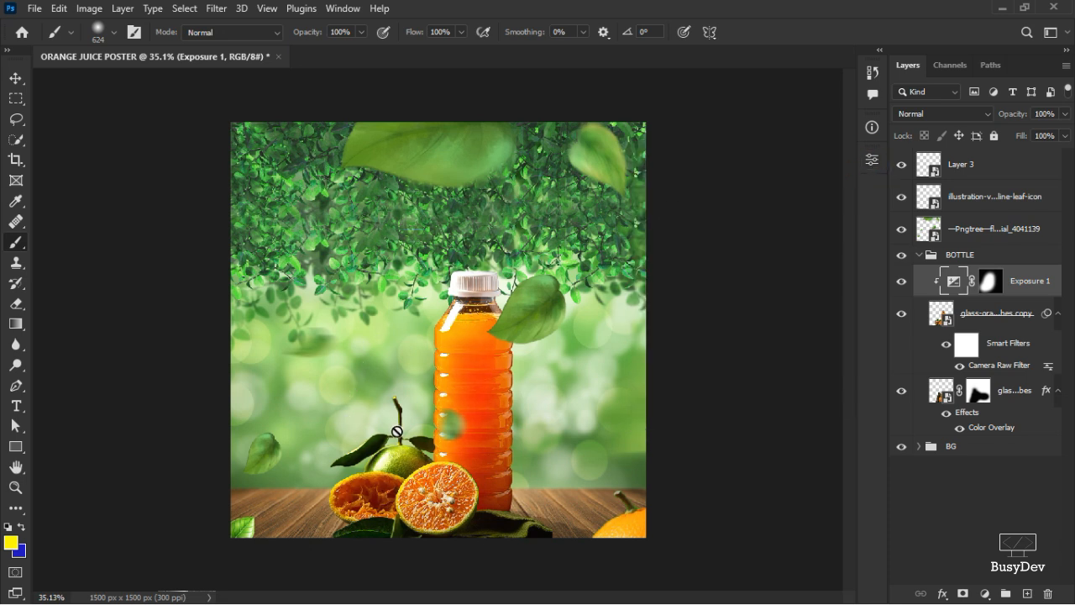
Paint more white on the Exposure 1 mask over the fruit at the bottle's lower left
click(991, 281)
key(d)
mouse_move(337, 431)
mouse_down()
mouse_move(378, 408)
mouse_move(269, 474)
mouse_move(406, 453)
mouse_up()
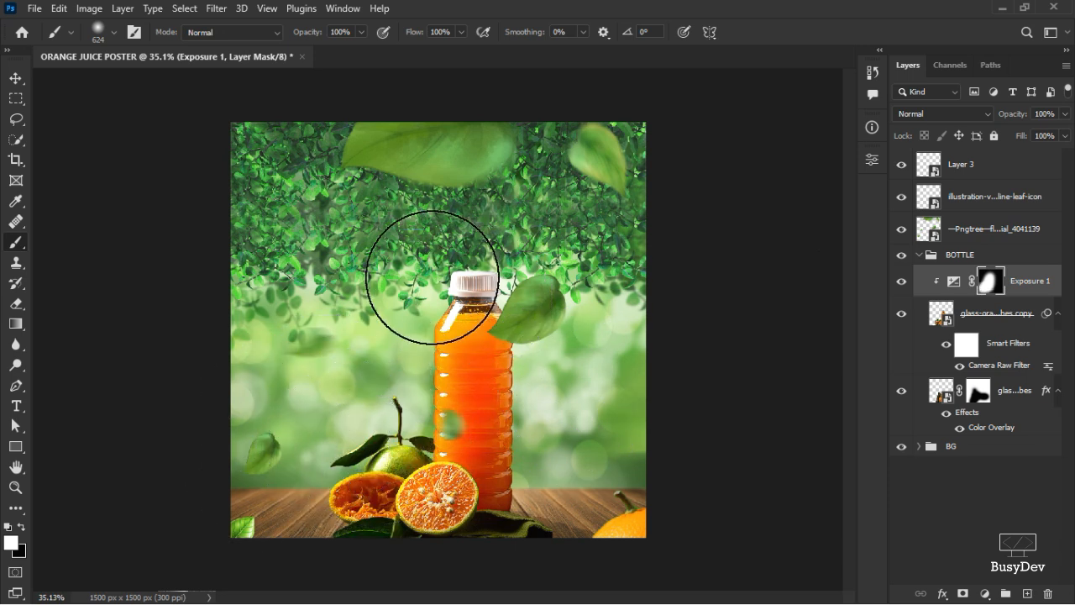
Add a clipped Exposure adjustment directly above the bottle copy, lower its exposure and adjust its gamma correction to darken the bottle
click(1038, 329)
click(986, 593)
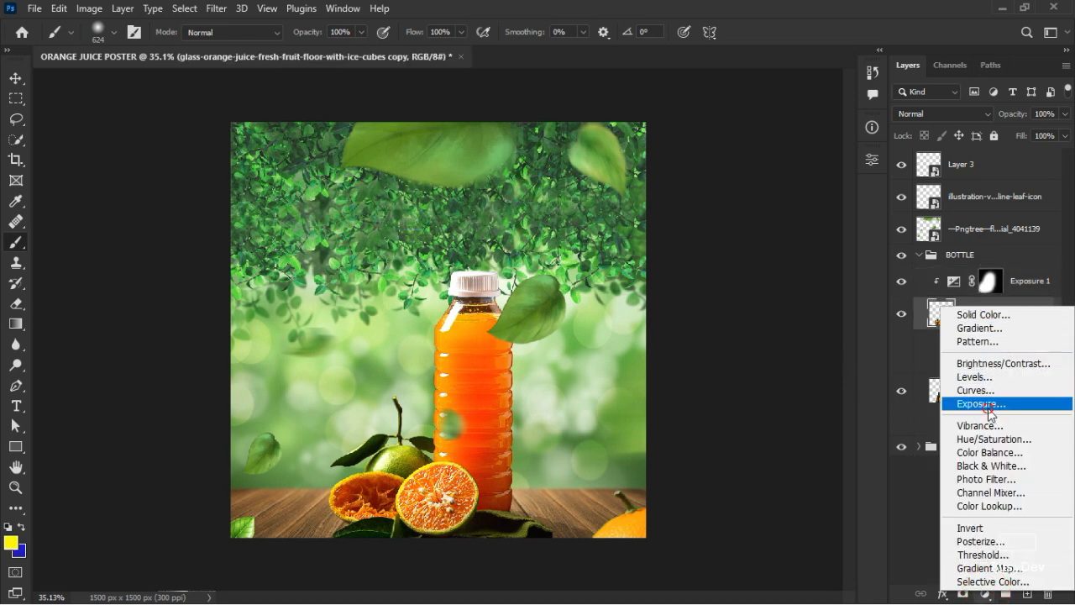
click(988, 404)
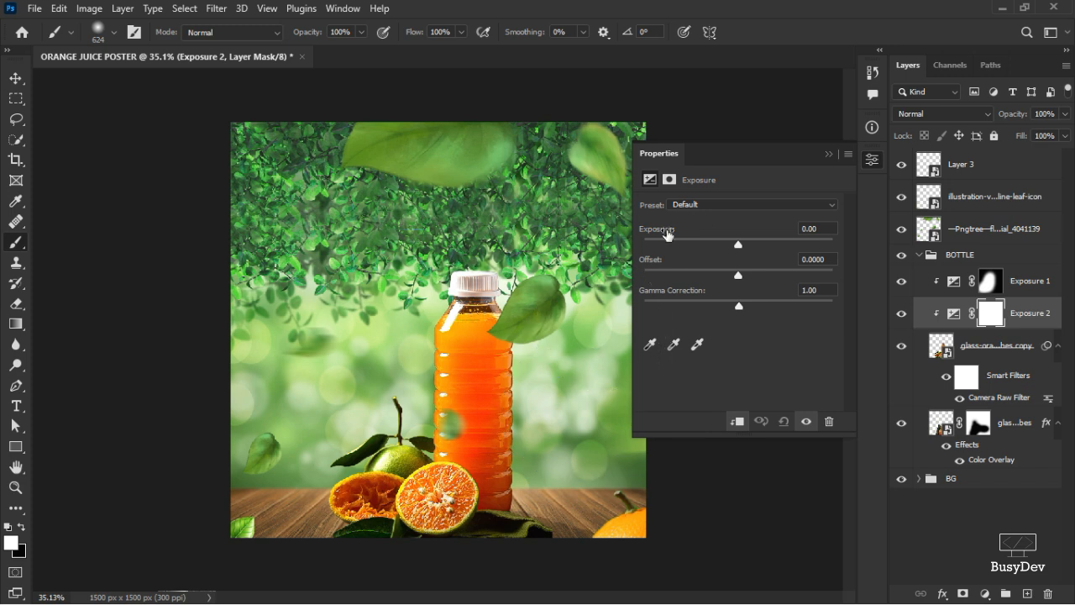
click(739, 244)
drag(738, 245, 729, 245)
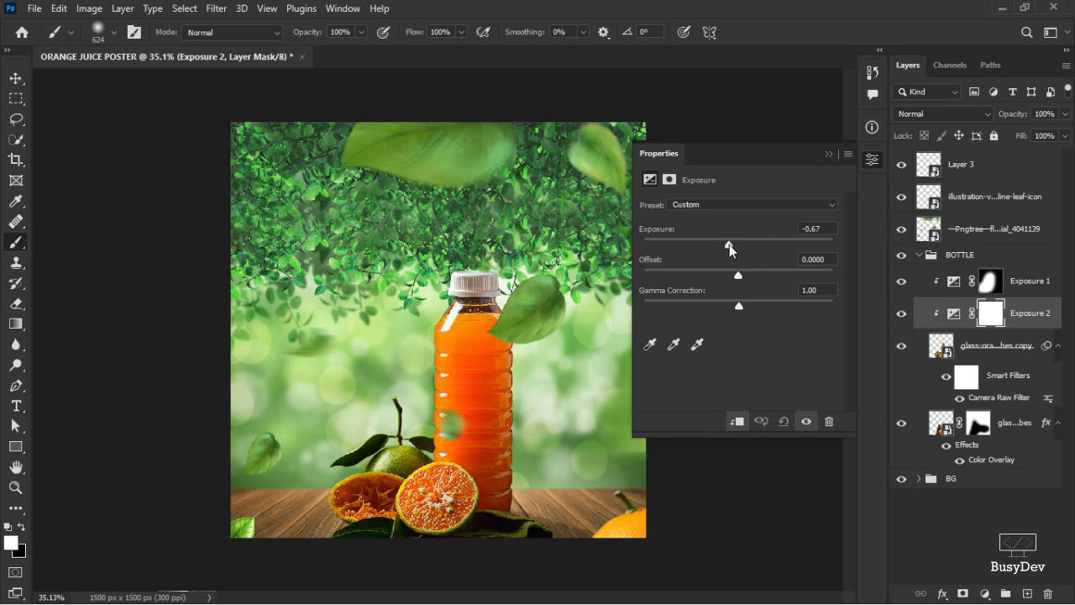
drag(746, 306, 734, 307)
drag(729, 249, 732, 245)
click(871, 159)
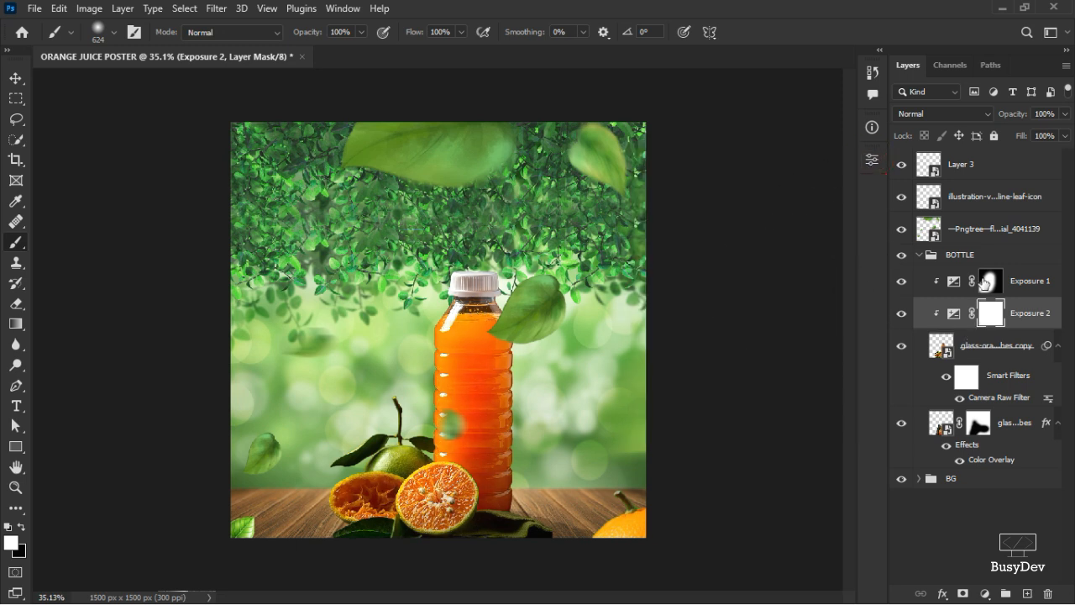
Invert the Exposure 2 mask to black and paint white down the bottle's right side to reveal the darkening there
key(ctrl+i)
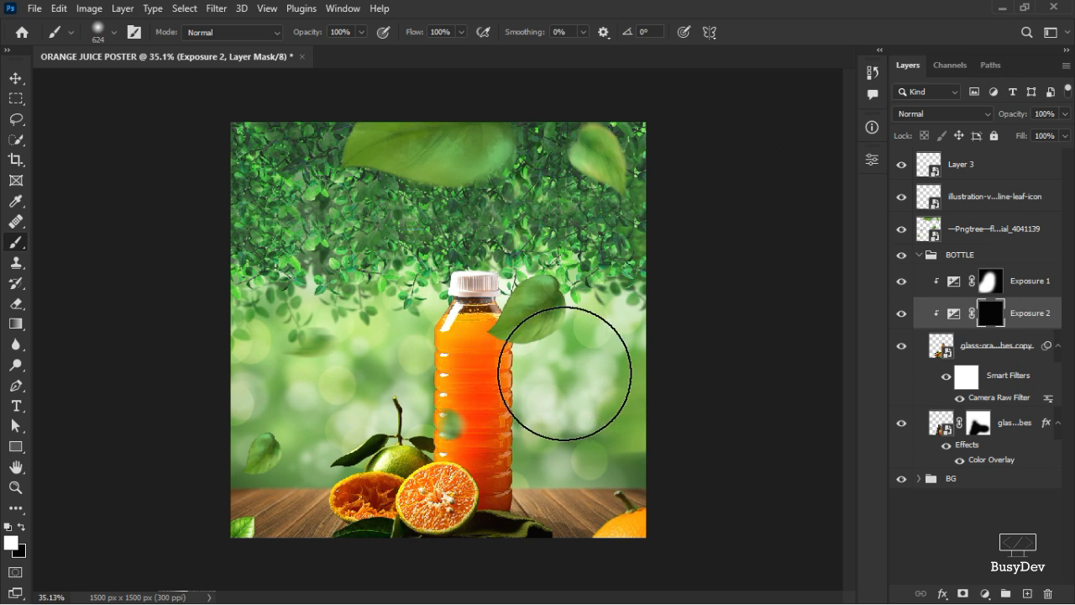
mouse_move(554, 379)
mouse_down()
mouse_move(543, 442)
mouse_move(509, 519)
mouse_move(463, 562)
mouse_move(389, 589)
mouse_move(474, 553)
mouse_move(327, 587)
mouse_move(557, 566)
mouse_up()
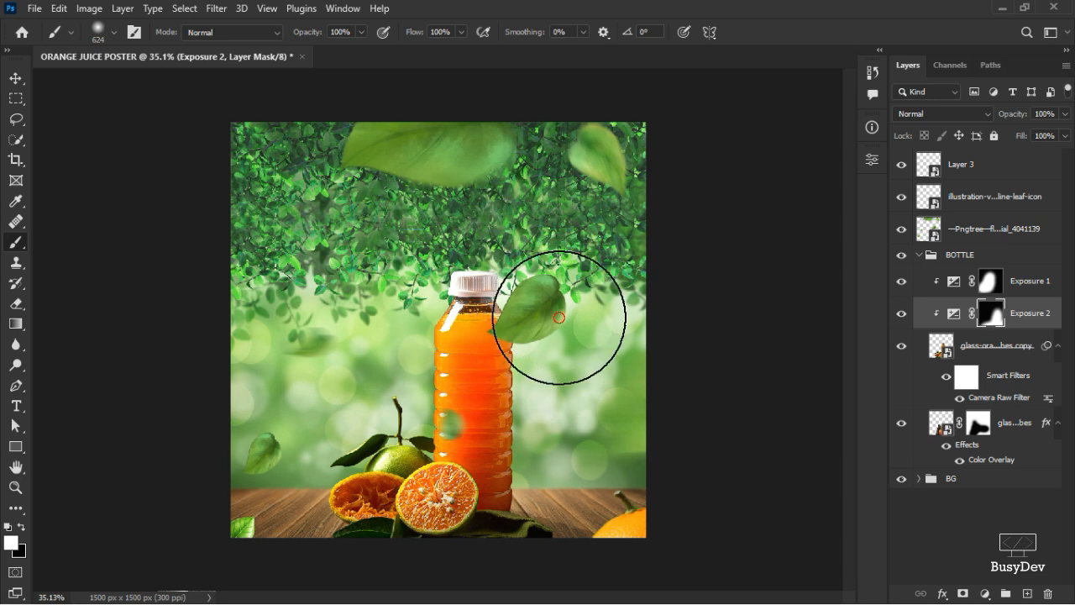
click(15, 79)
scroll(494, 459, up, 5)
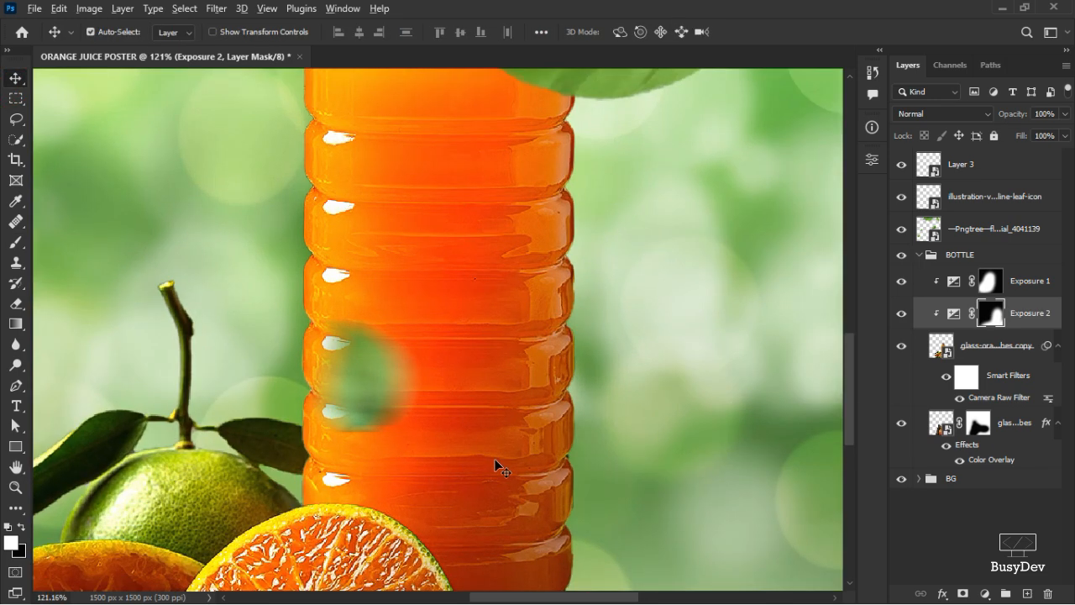
scroll(495, 458, down, 3)
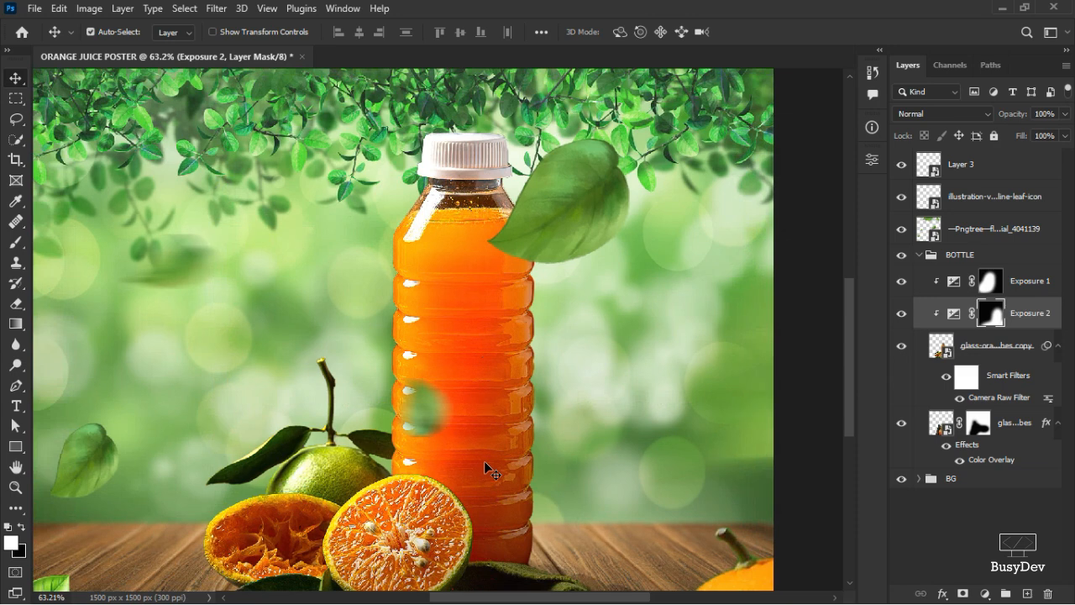
scroll(480, 456, down, 2)
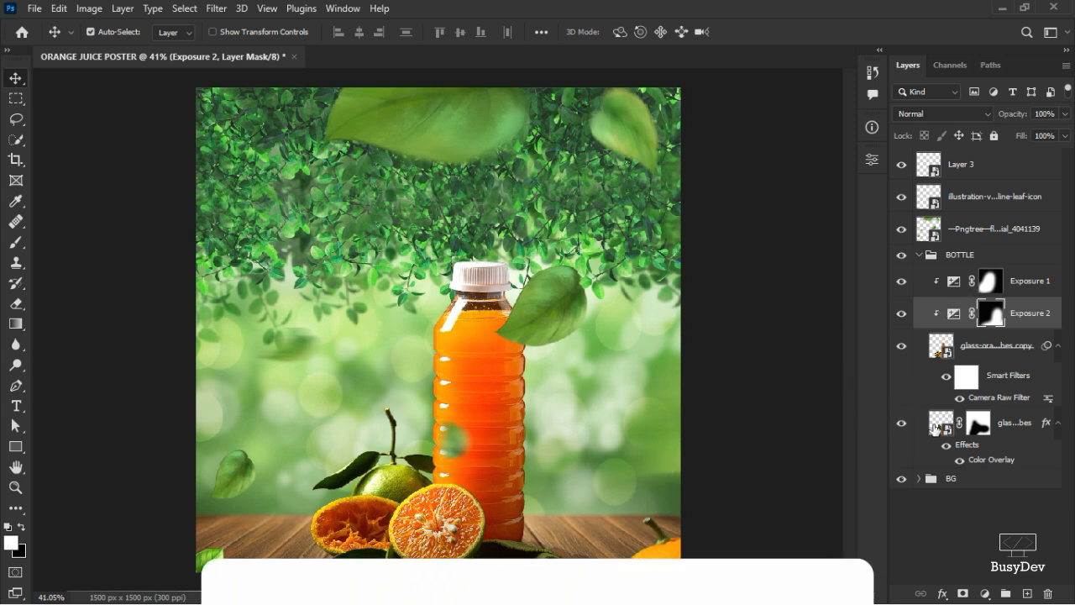
Select the lower bottle layer and set the Rectangle tool's fill to green 538013, sampled from the leaf beside the bottle
click(453, 382)
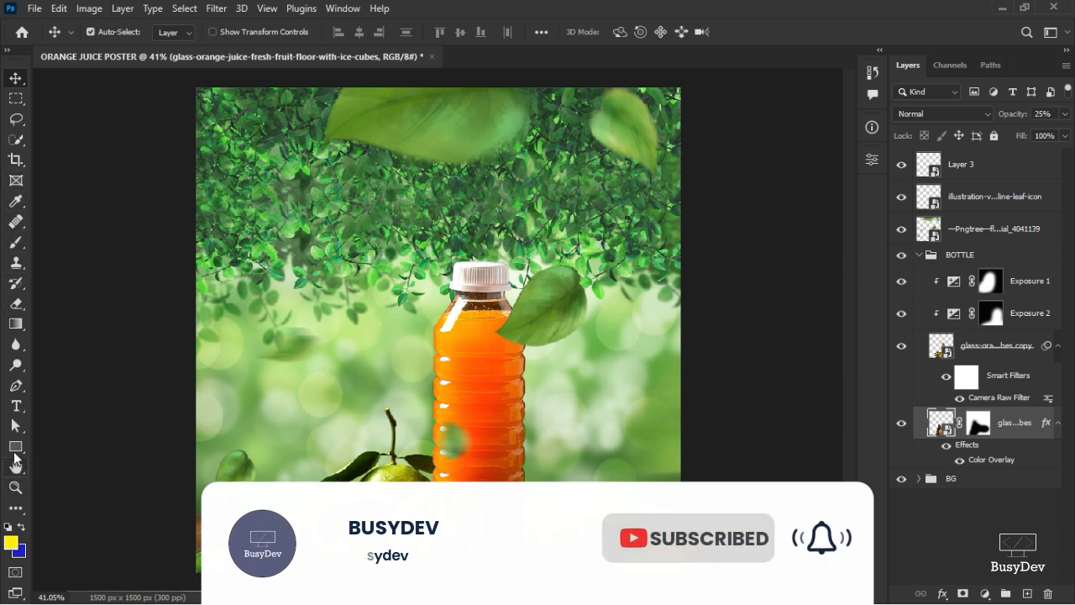
click(15, 446)
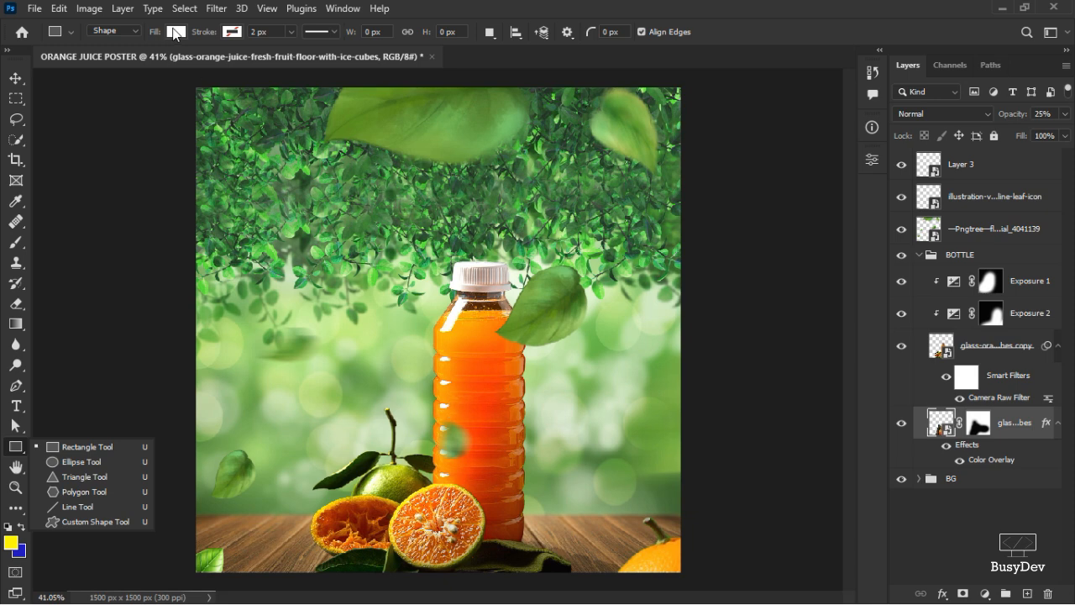
click(175, 32)
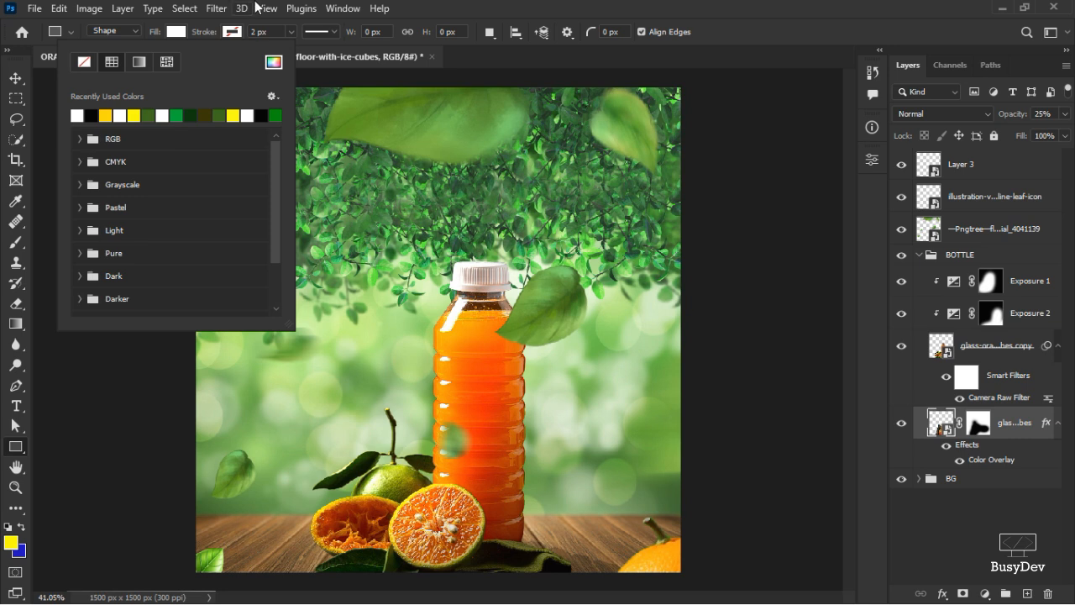
click(273, 66)
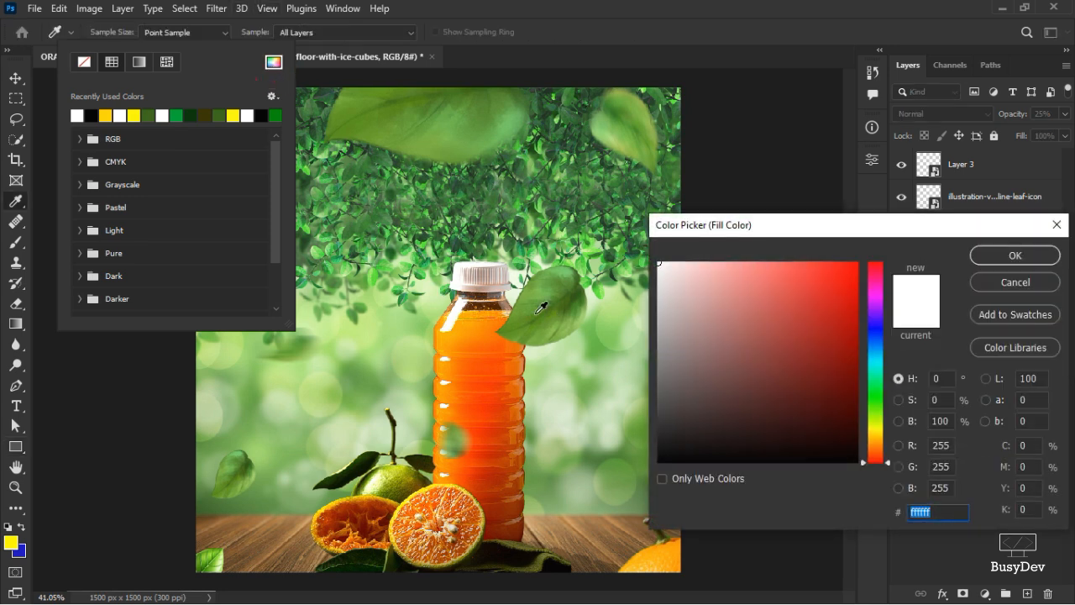
click(360, 472)
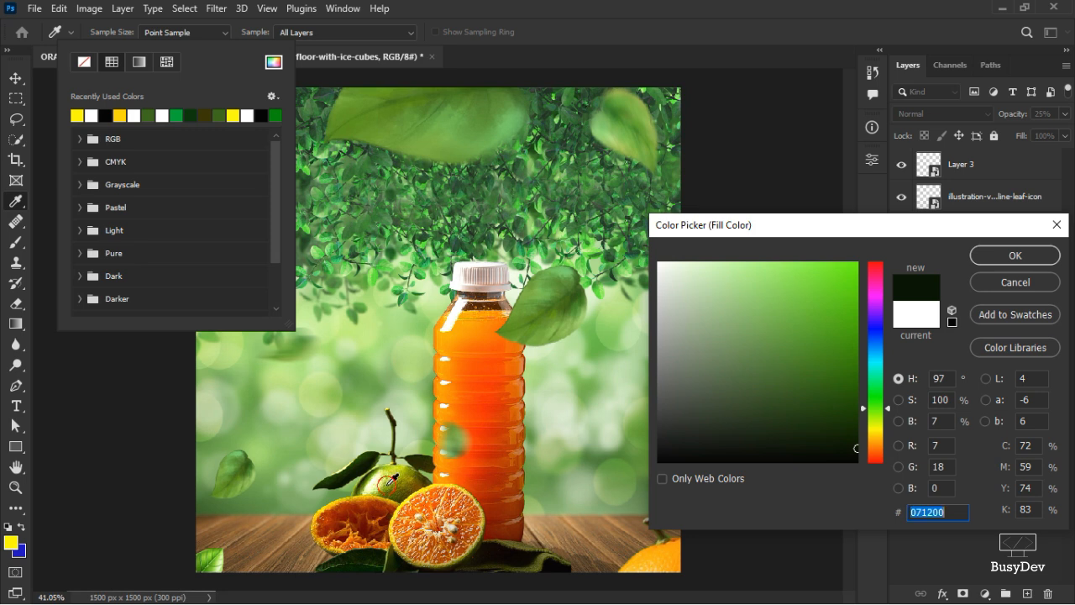
click(416, 482)
click(395, 469)
click(374, 454)
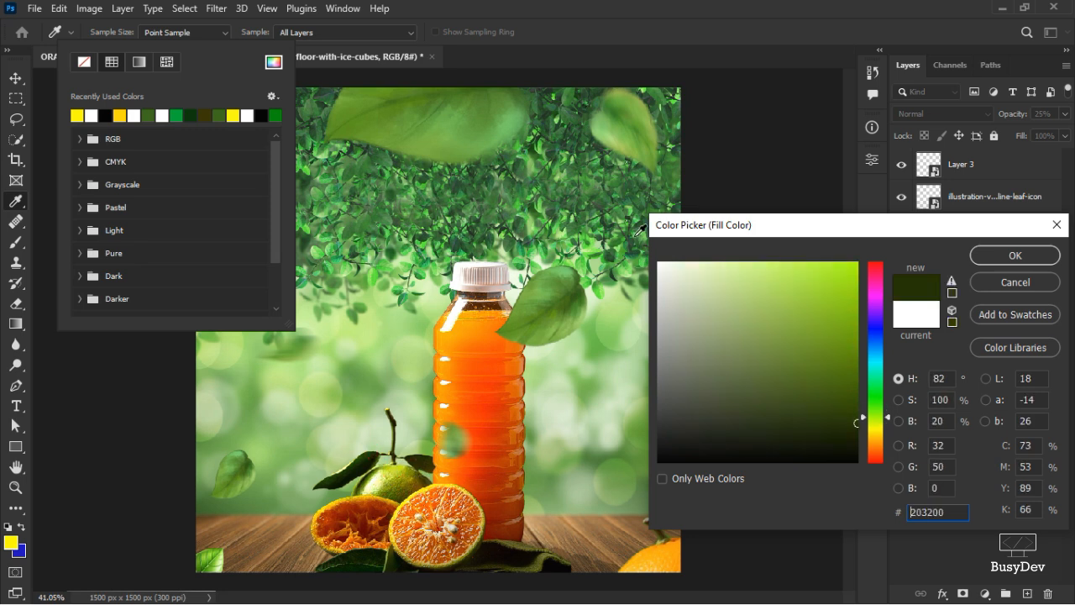
click(560, 305)
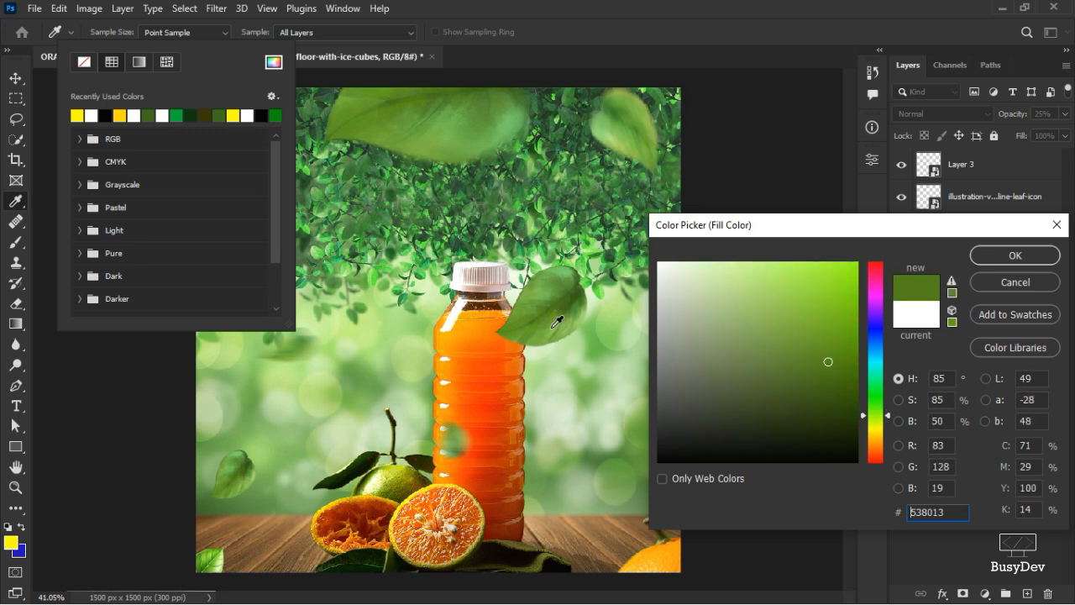
click(1014, 264)
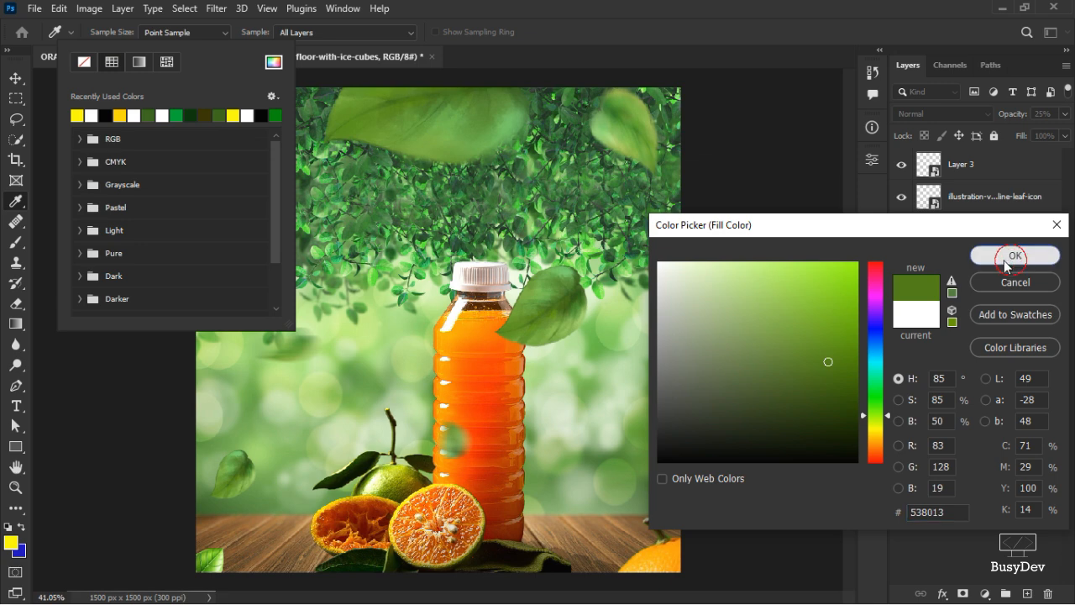
click(733, 7)
Draw a rectangle about 461 × 267 px extending right from behind the bottle and round its corners
drag(495, 382, 644, 467)
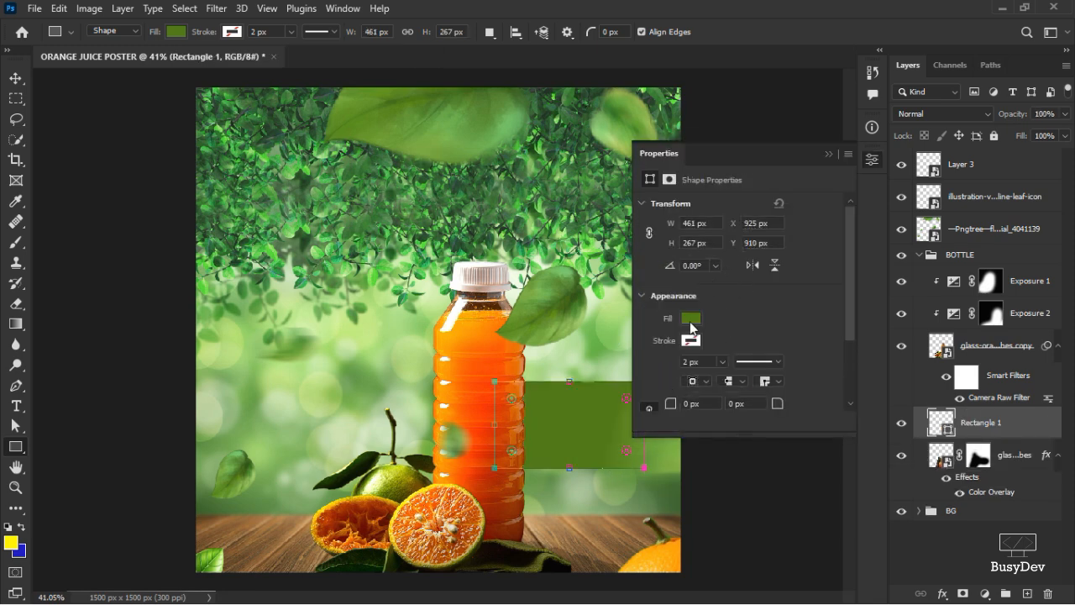
drag(670, 404, 727, 393)
click(872, 159)
click(16, 78)
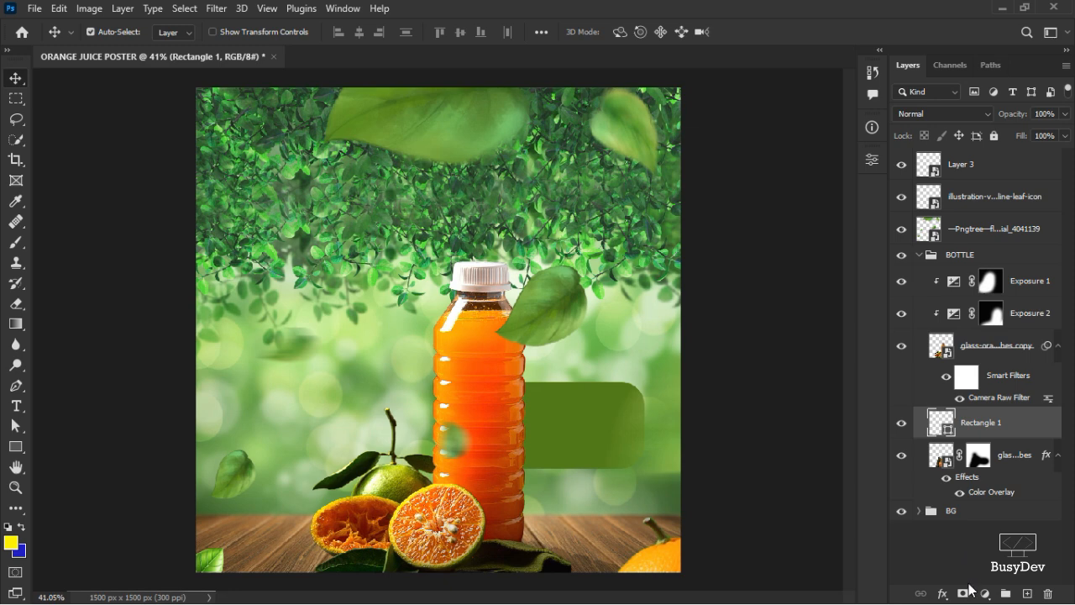
click(940, 596)
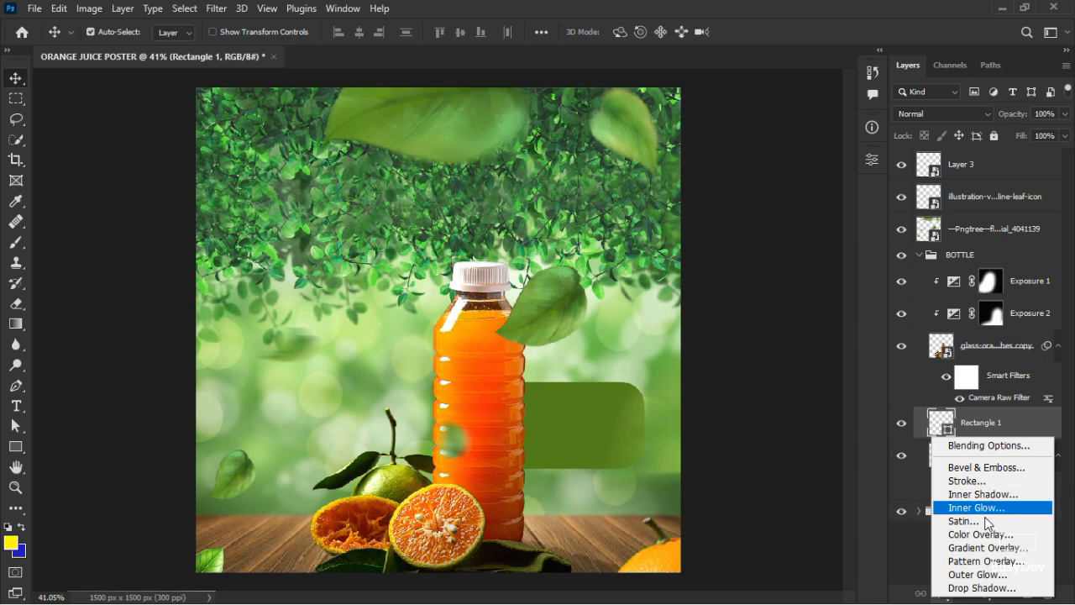
click(907, 550)
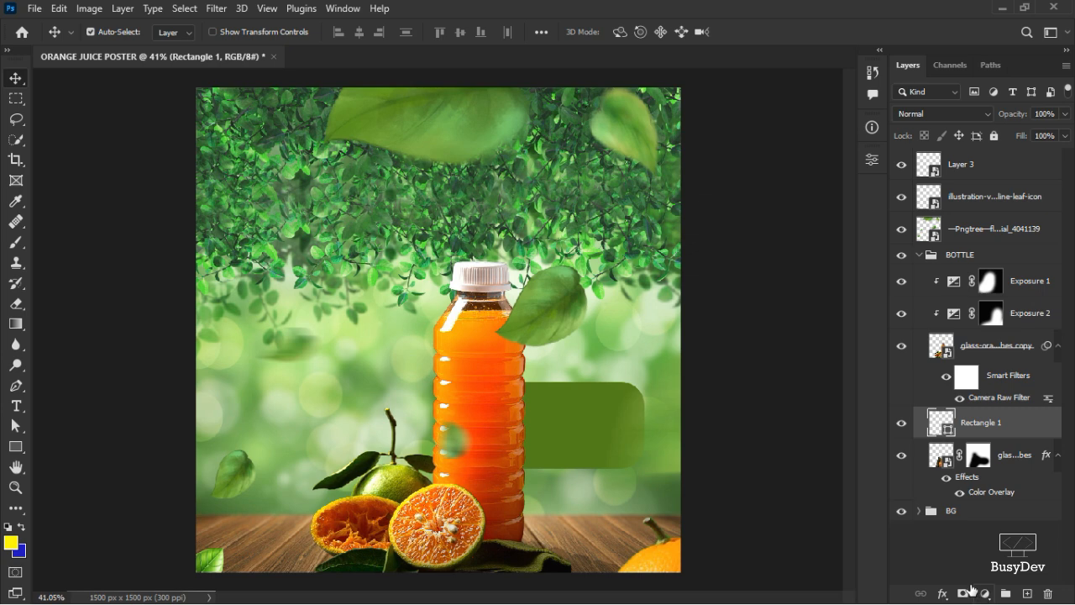
click(987, 593)
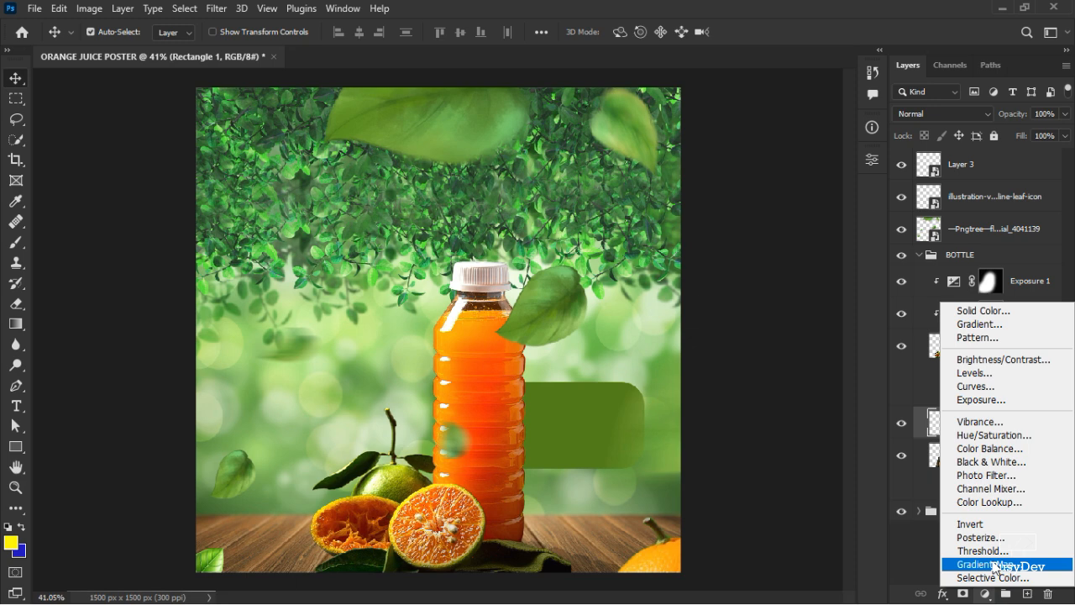
click(945, 597)
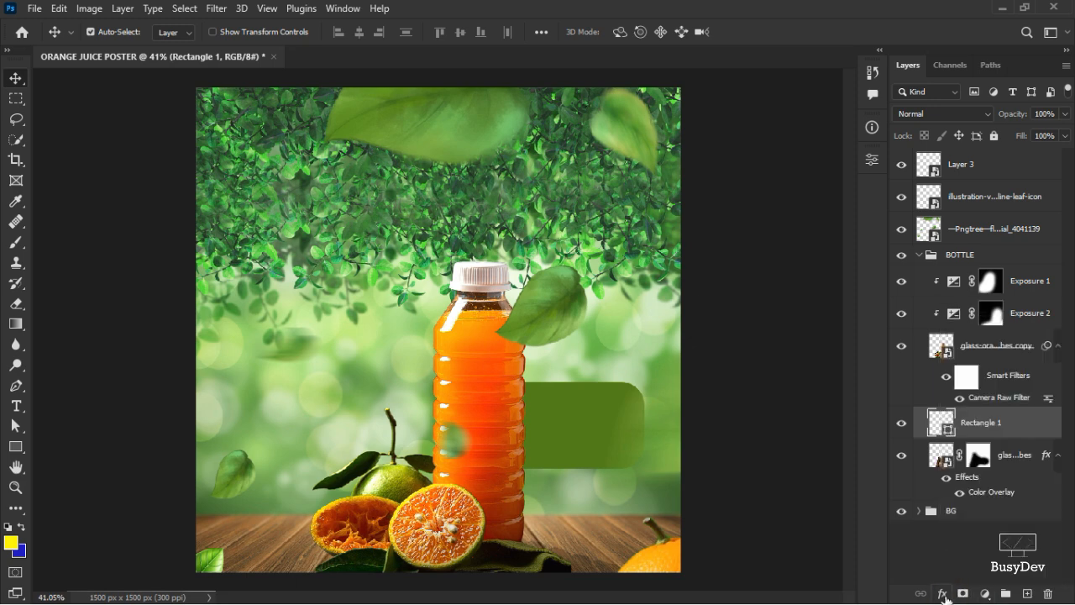
Add a Gradient Overlay layer style to the rounded green rectangle
click(943, 595)
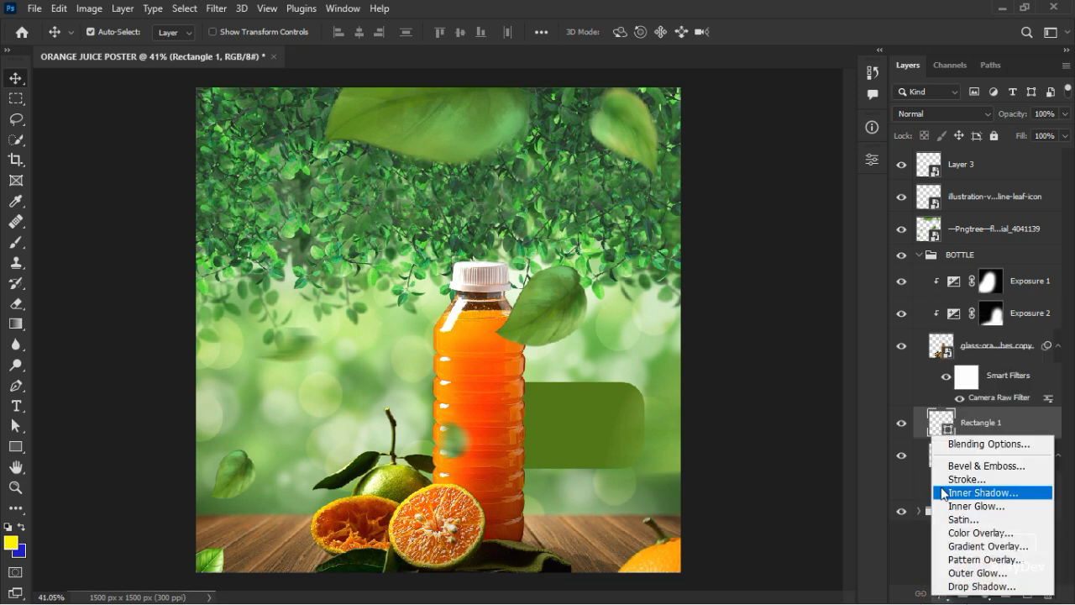
click(978, 548)
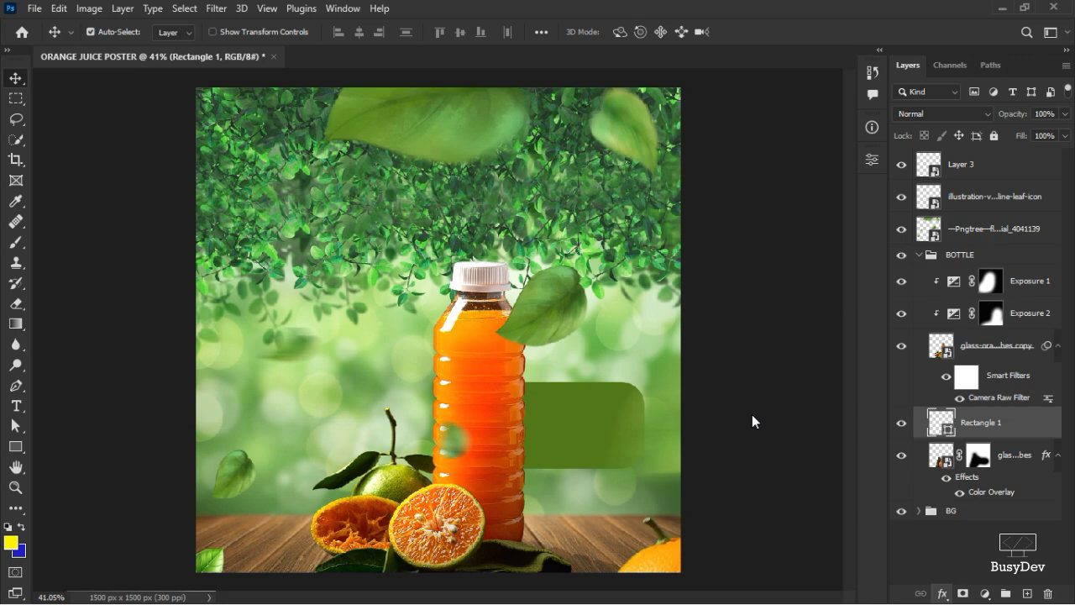
drag(760, 86, 614, 7)
click(641, 134)
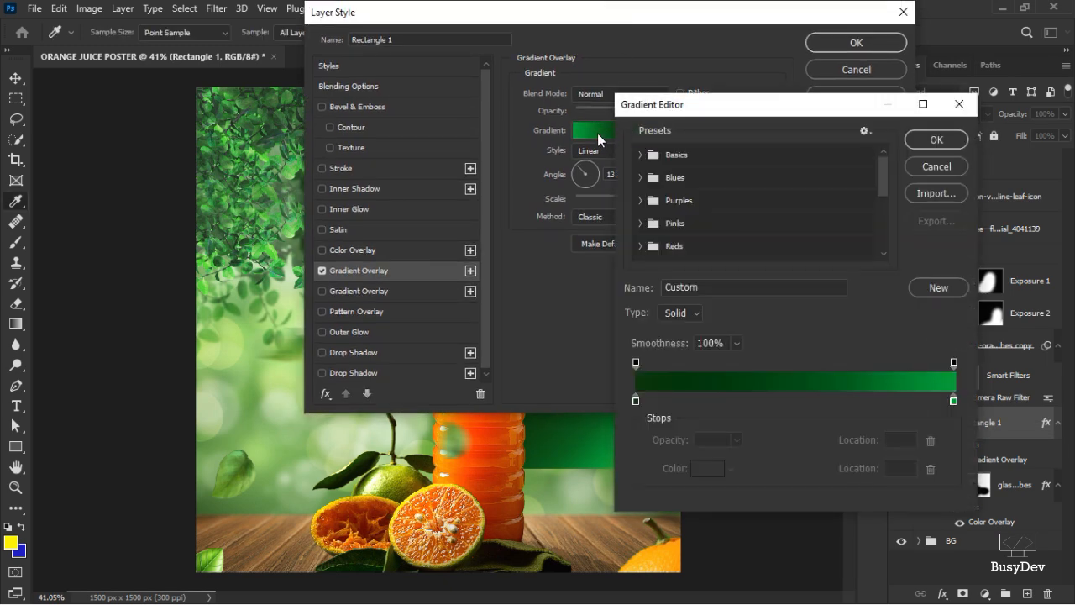
click(606, 132)
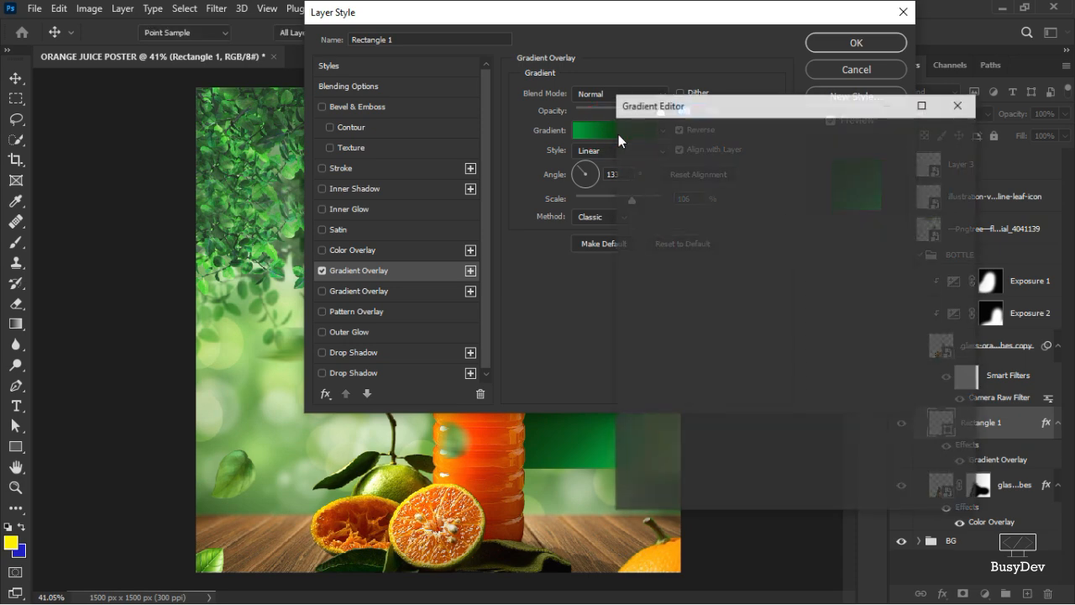
click(944, 166)
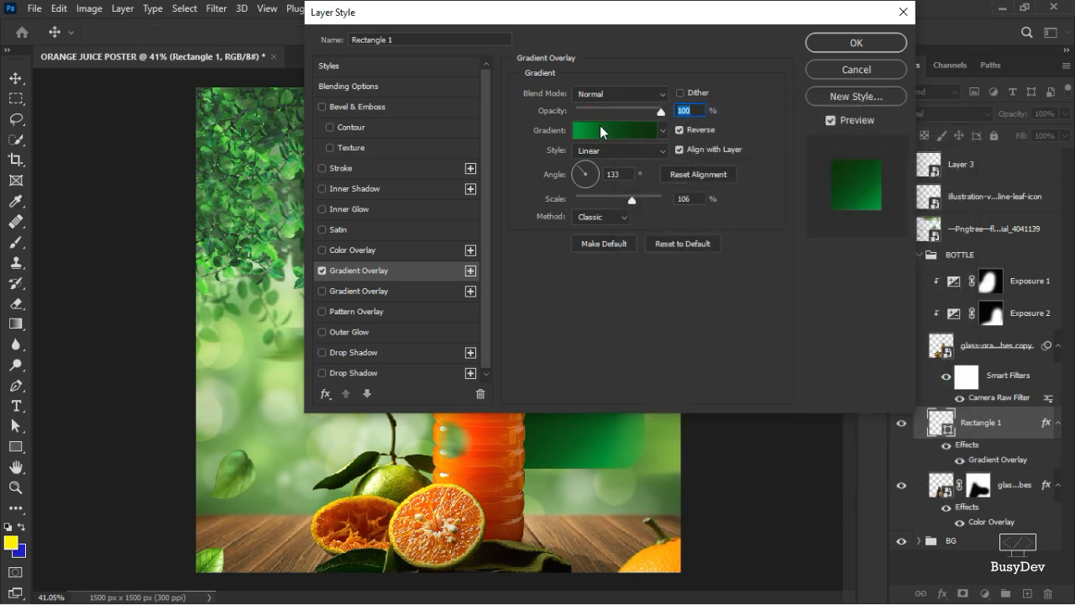
Set the overlay gradient's starting colour stop to dark green 0c1a00, sampled from the dark leaves under the fruit
click(599, 131)
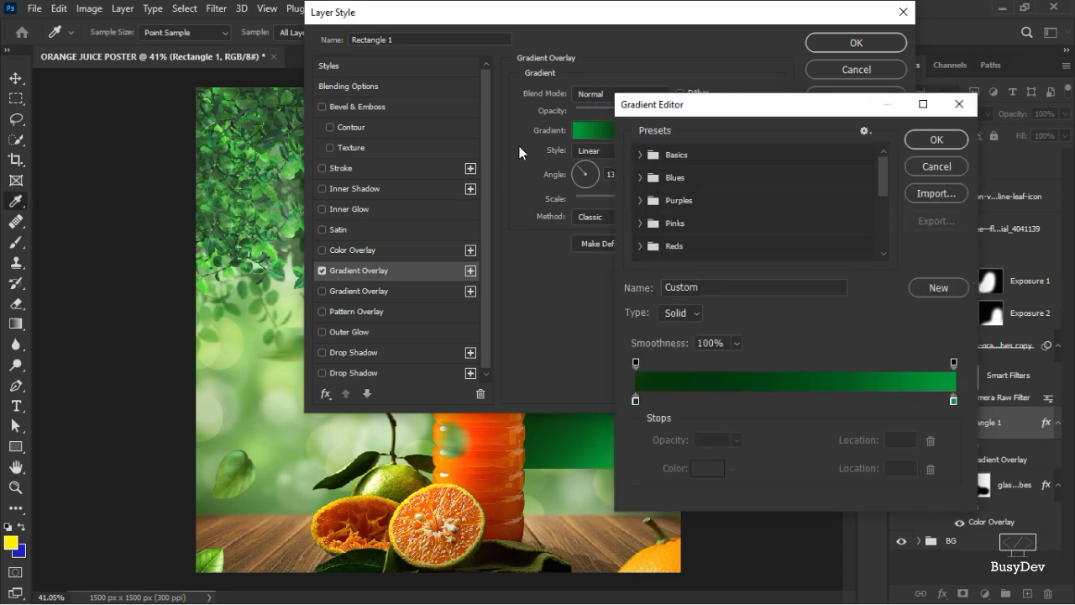
click(636, 400)
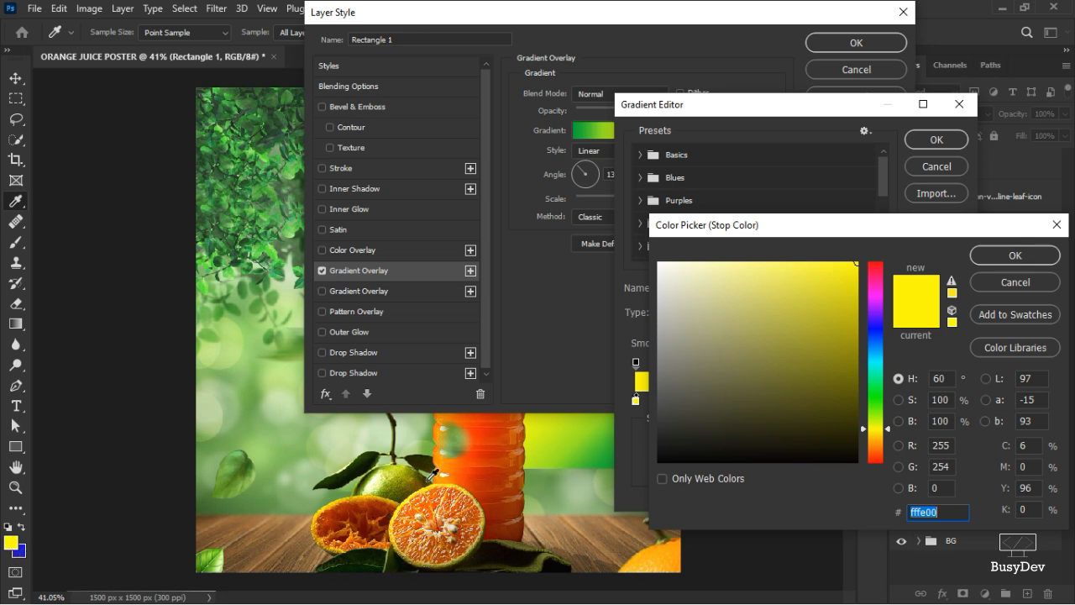
click(381, 547)
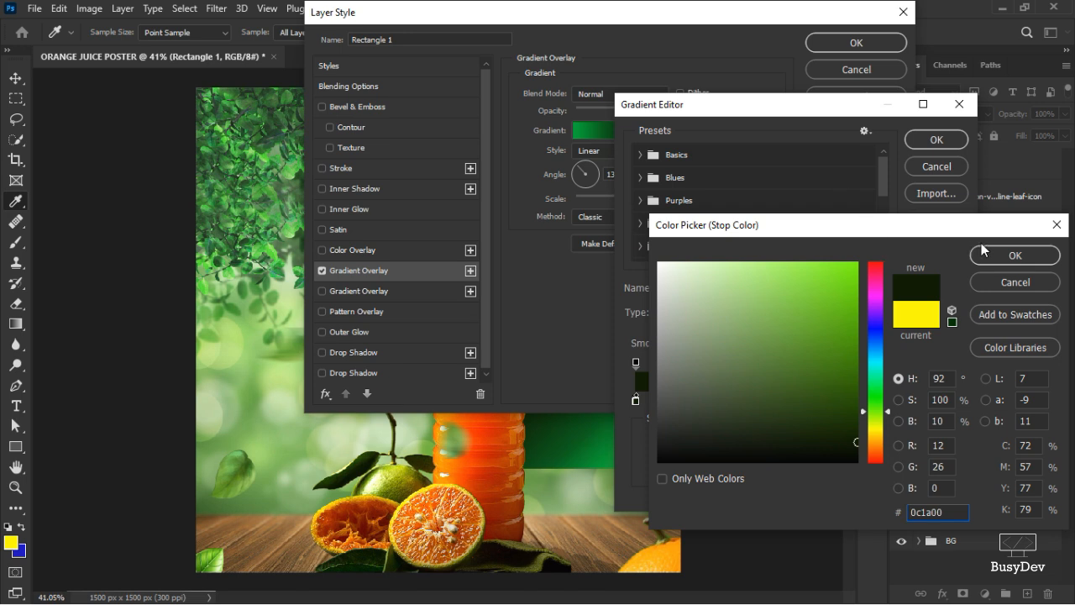
click(1016, 256)
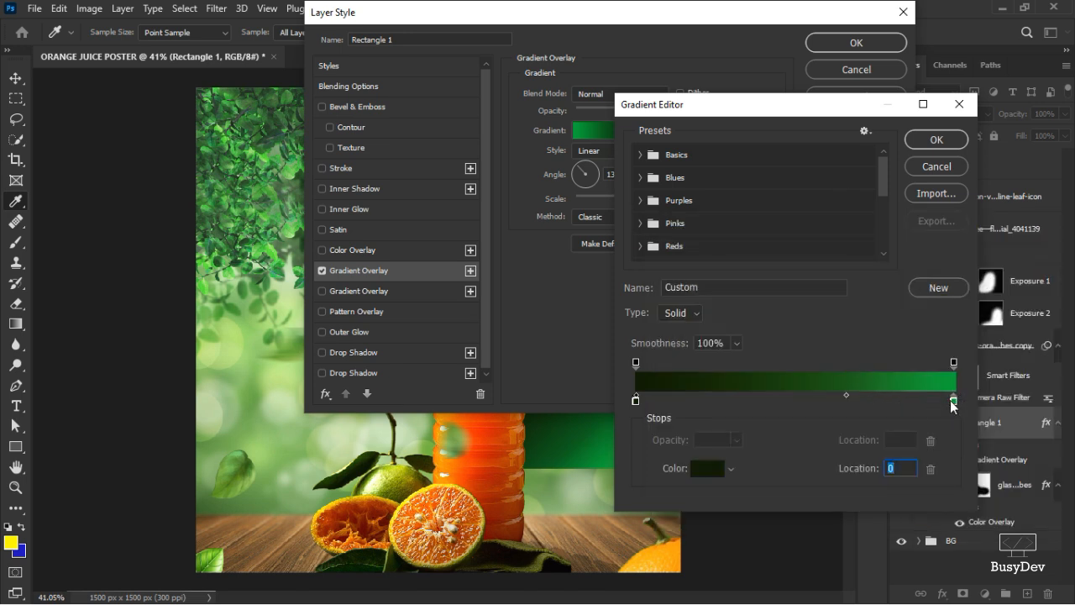
Darken the green of the gradient's end stop at location 100 and apply the gradient overlay to the rectangle
click(953, 401)
click(692, 475)
mouse_move(844, 334)
mouse_down()
mouse_move(840, 288)
mouse_move(847, 296)
mouse_move(811, 303)
mouse_move(846, 333)
mouse_move(850, 378)
mouse_move(851, 344)
mouse_up()
click(1011, 255)
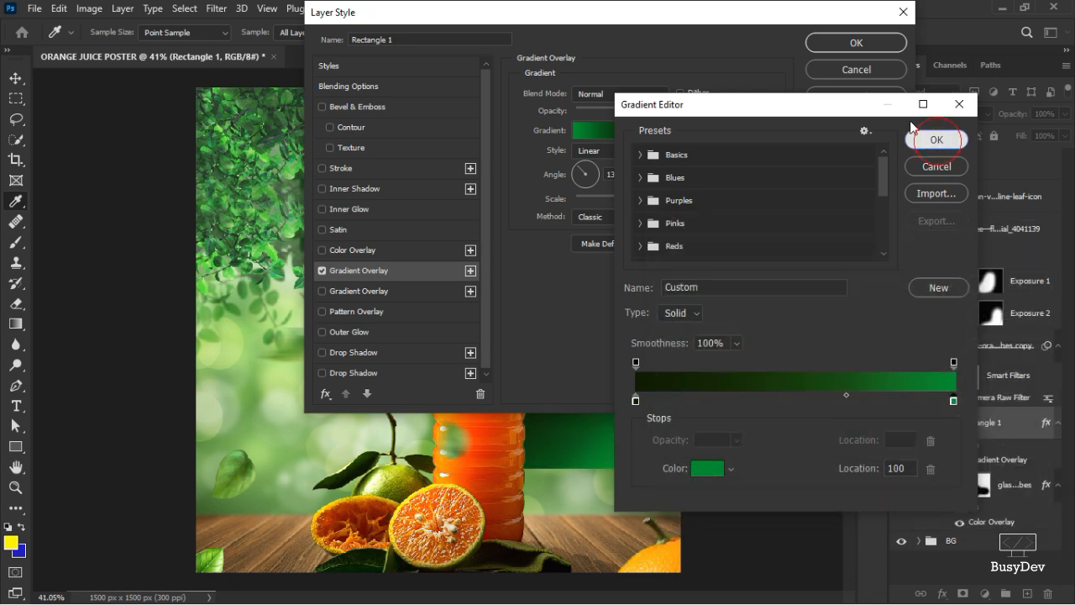
click(936, 140)
click(873, 42)
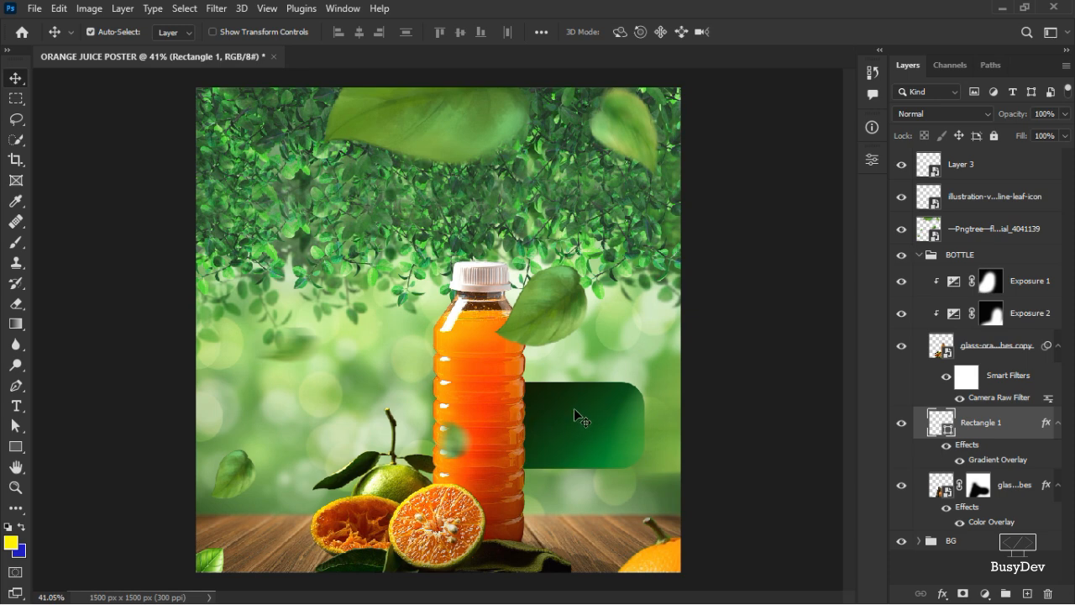
Duplicate the green rounded rectangle to the bottle's left side and scale the copy to about 88% width and 61% height
drag(572, 422, 412, 371)
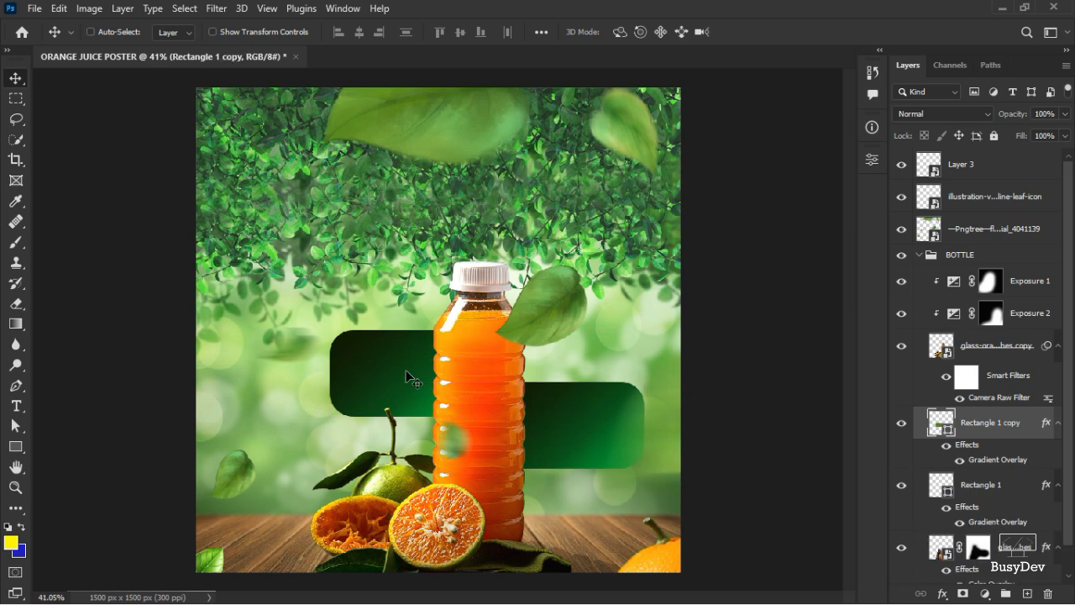
key(ctrl+t)
drag(404, 325, 405, 363)
drag(334, 392, 396, 356)
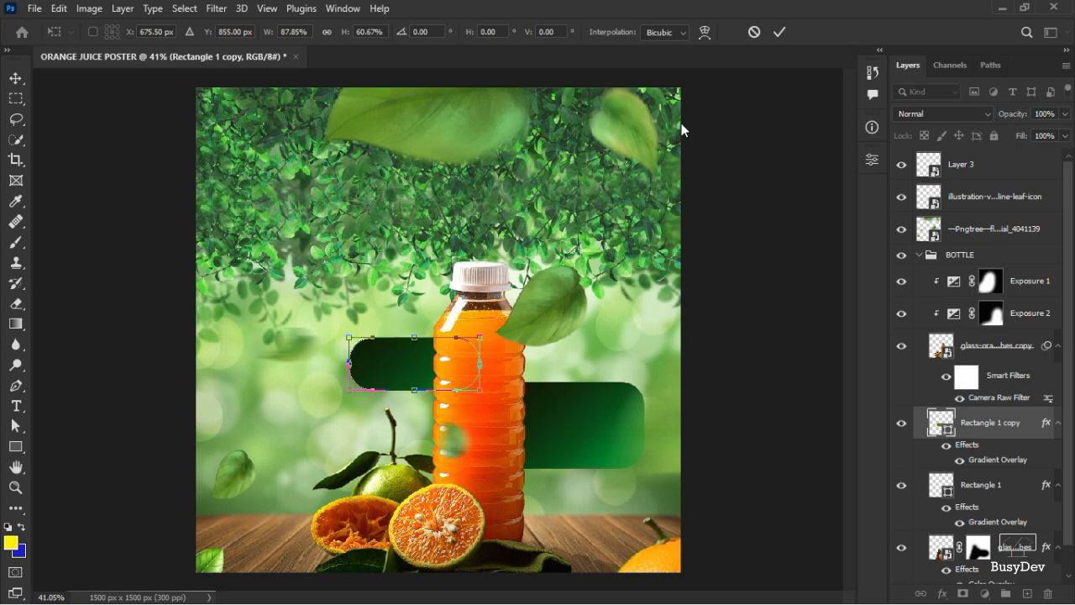
click(777, 34)
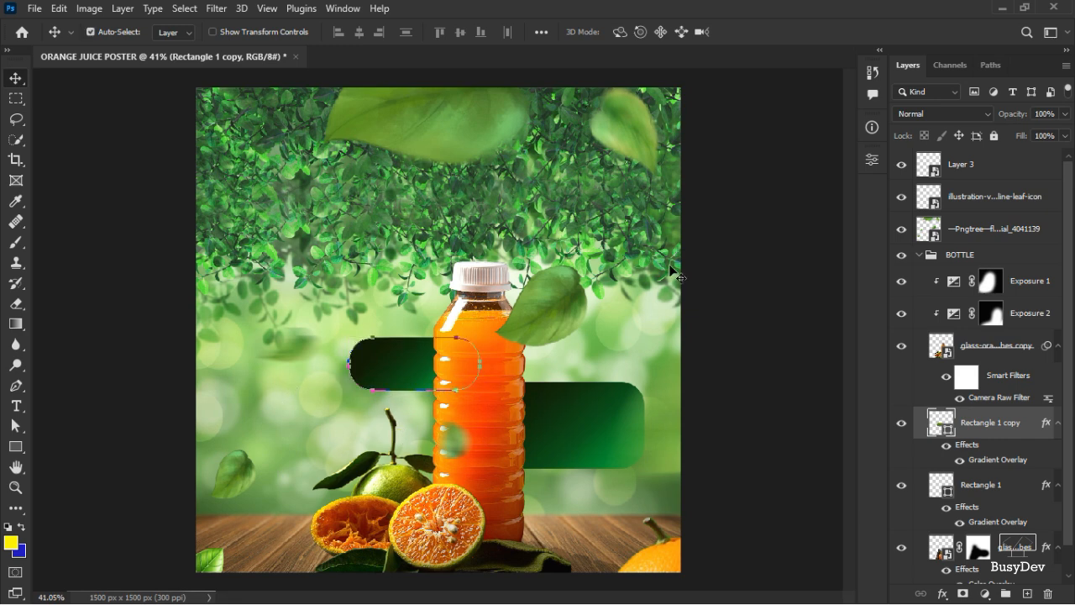
Collapse the BOTTLE and BG groups and shift the BOTTLE group together with the Pngtree leaves layer slightly left
click(595, 331)
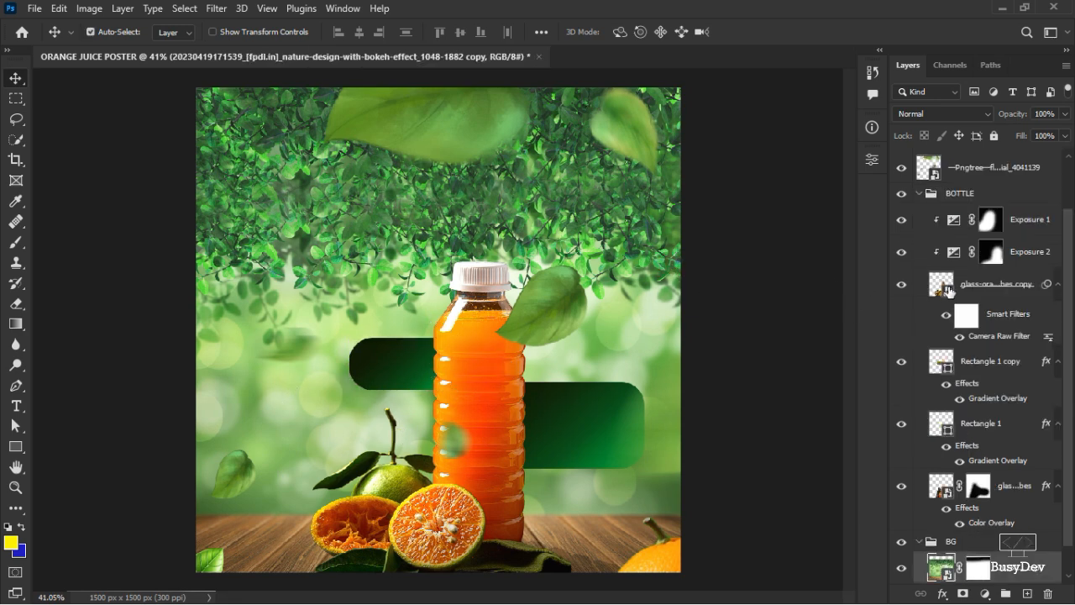
scroll(915, 232, up, 3)
click(920, 257)
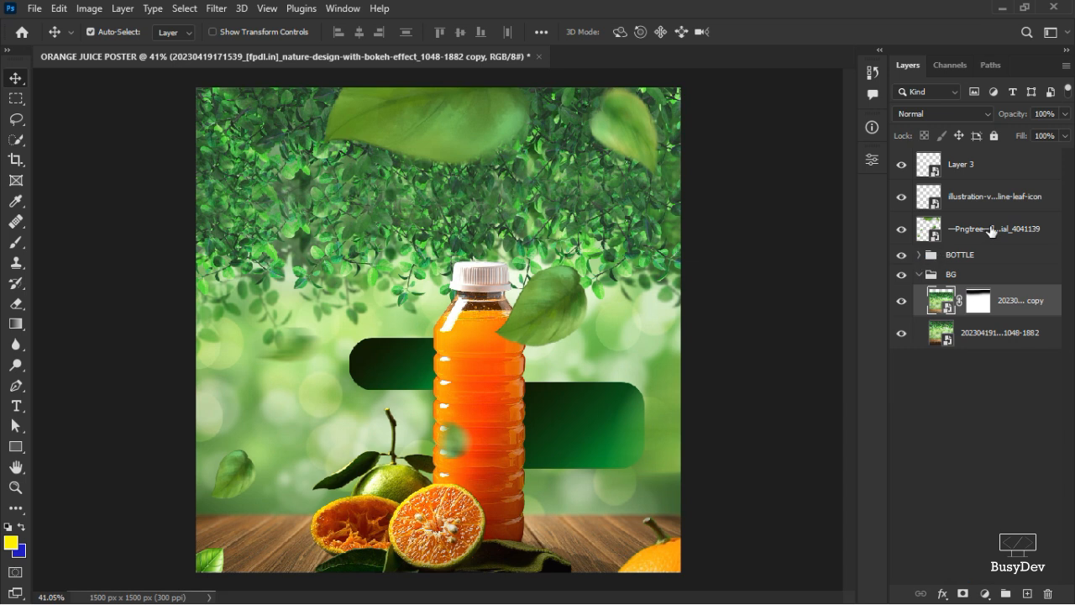
click(959, 259)
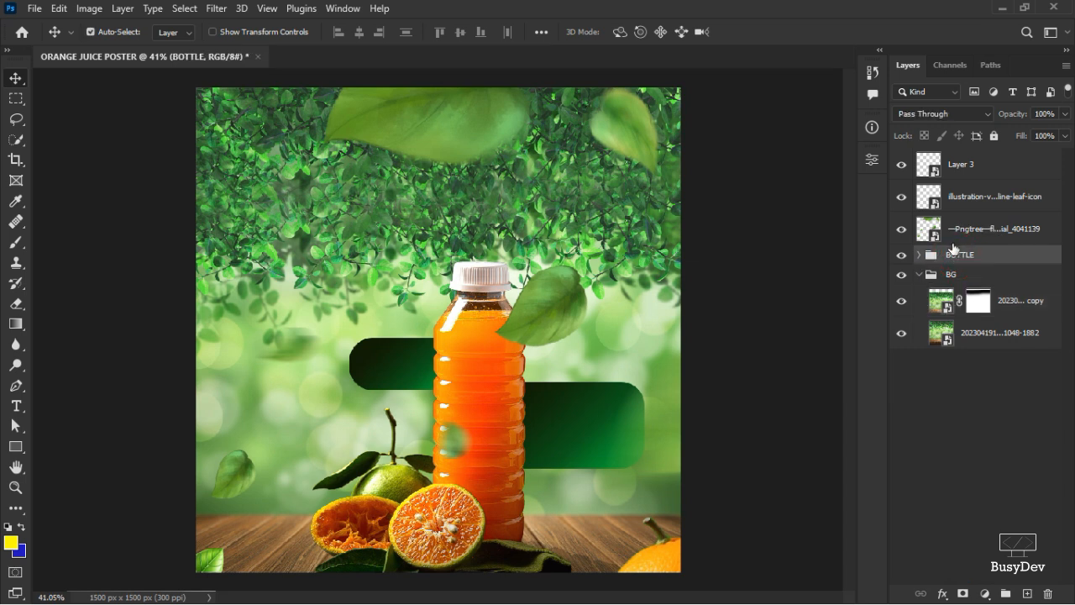
click(918, 274)
click(978, 231)
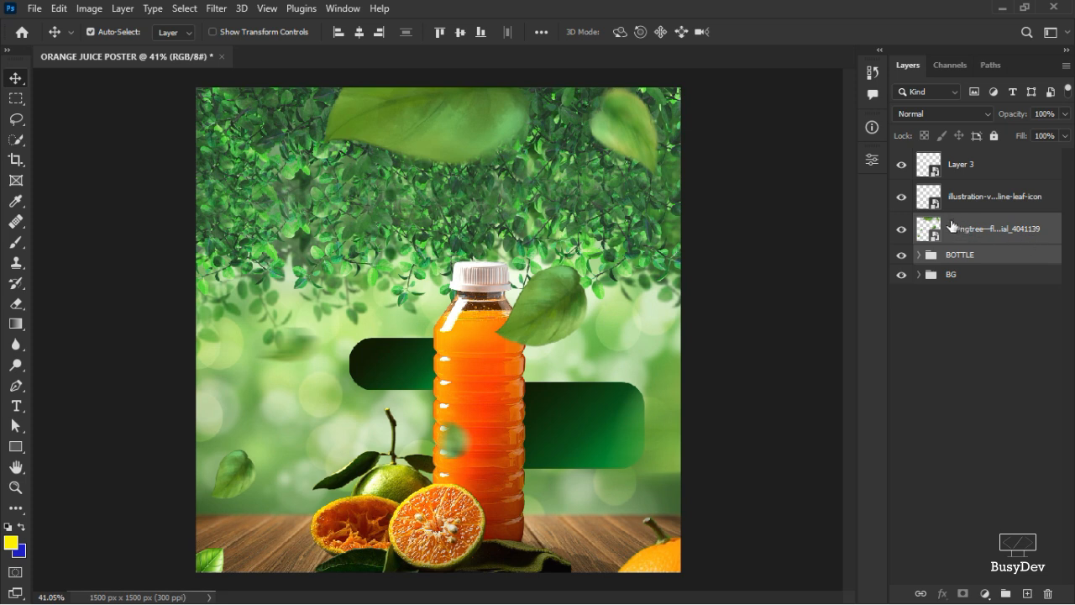
key(ctrl+t)
drag(593, 291, 570, 288)
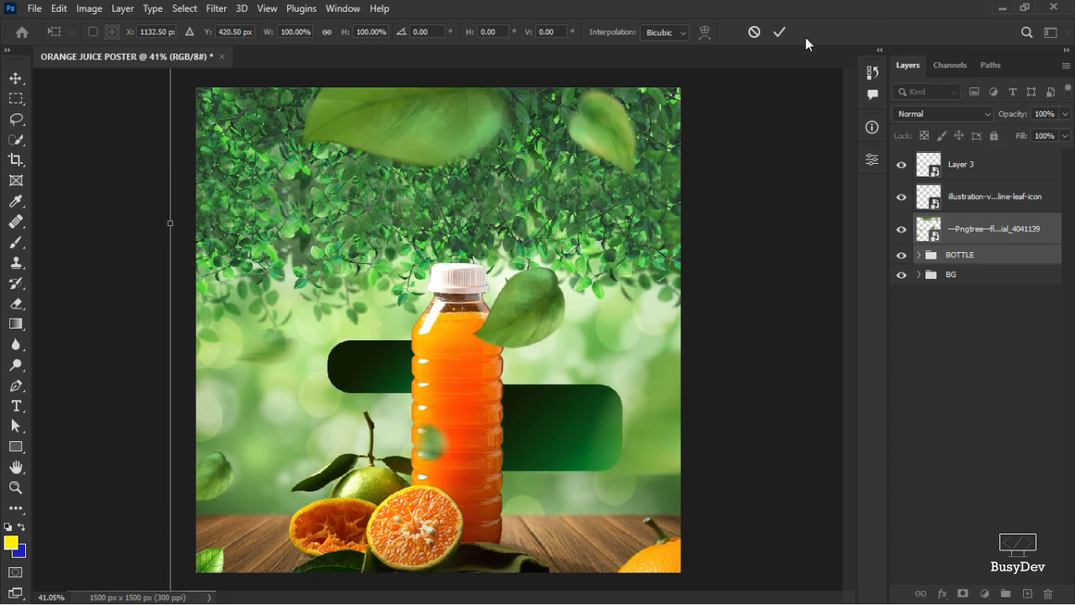
click(780, 33)
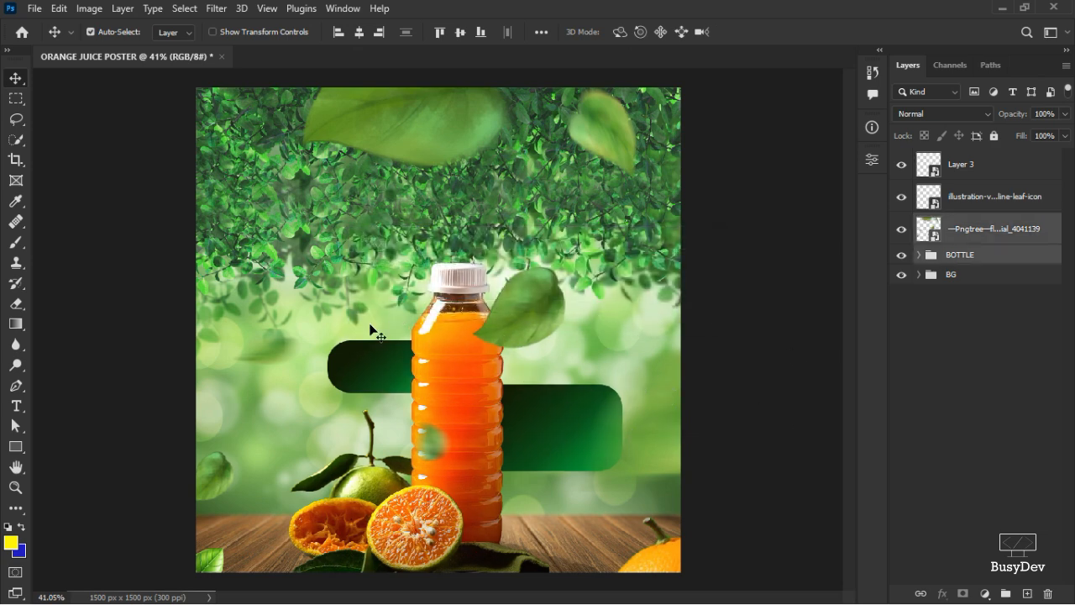
scroll(458, 371, down, 5)
scroll(458, 371, up, 6)
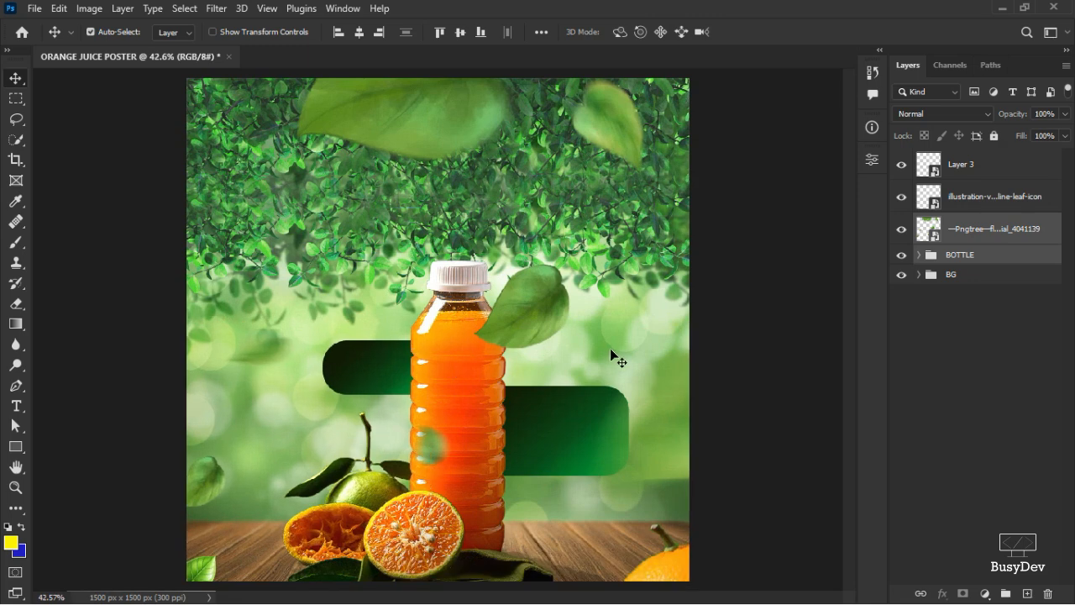
Add the white text "10" in Morn-BlackOblique at 14 pt on the small green label, above the Exposure 1 layer
click(937, 260)
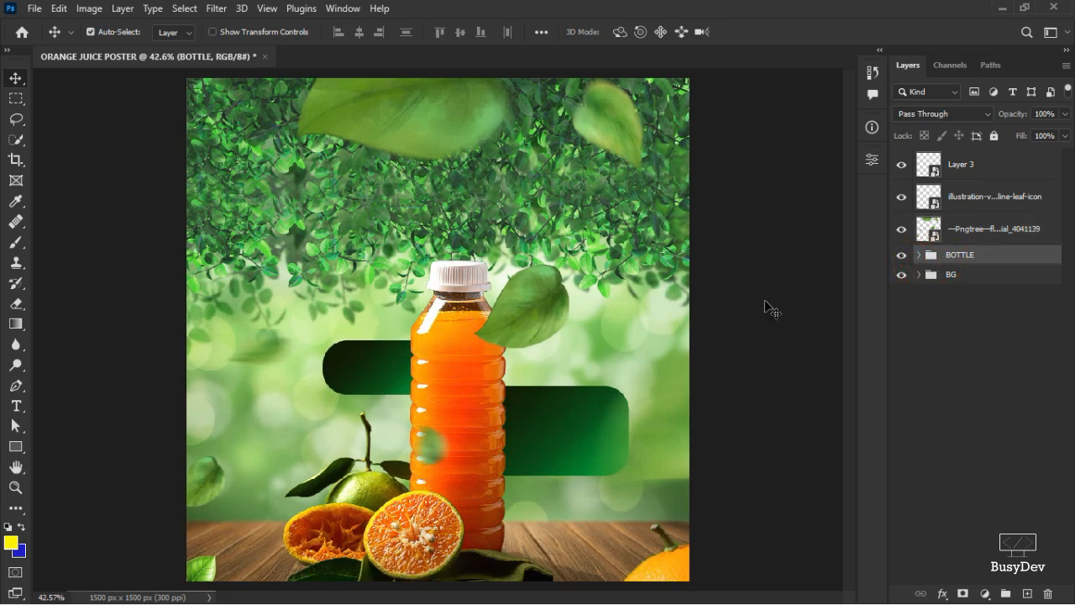
click(504, 396)
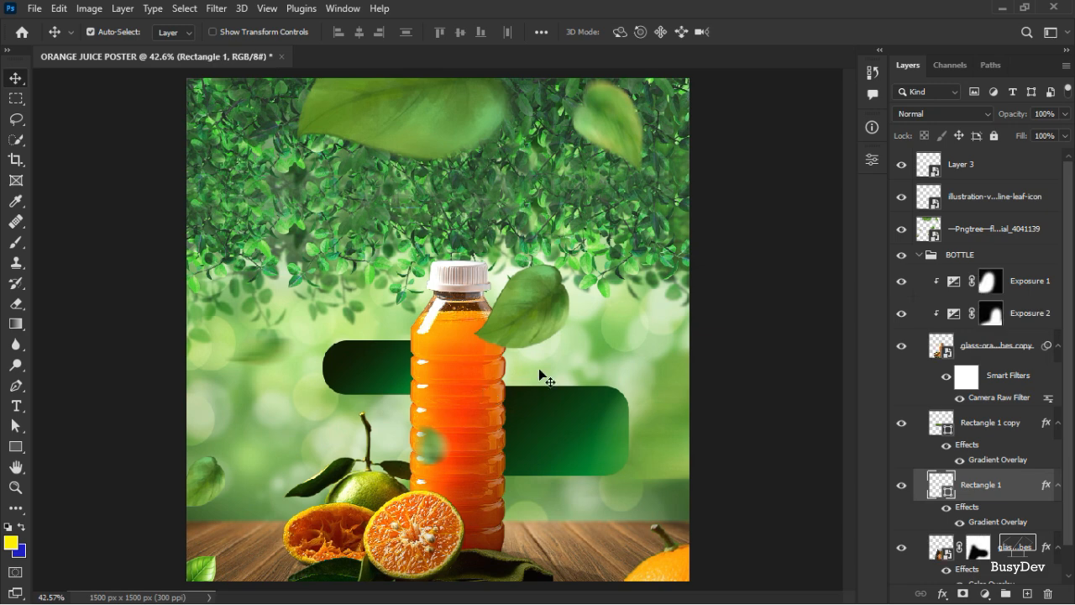
click(989, 282)
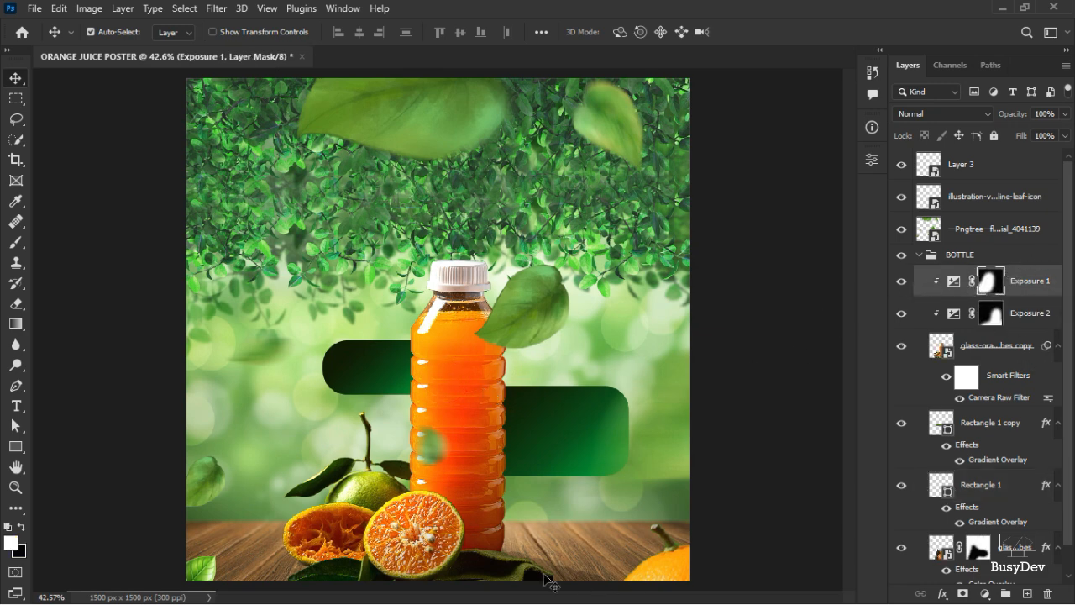
click(16, 406)
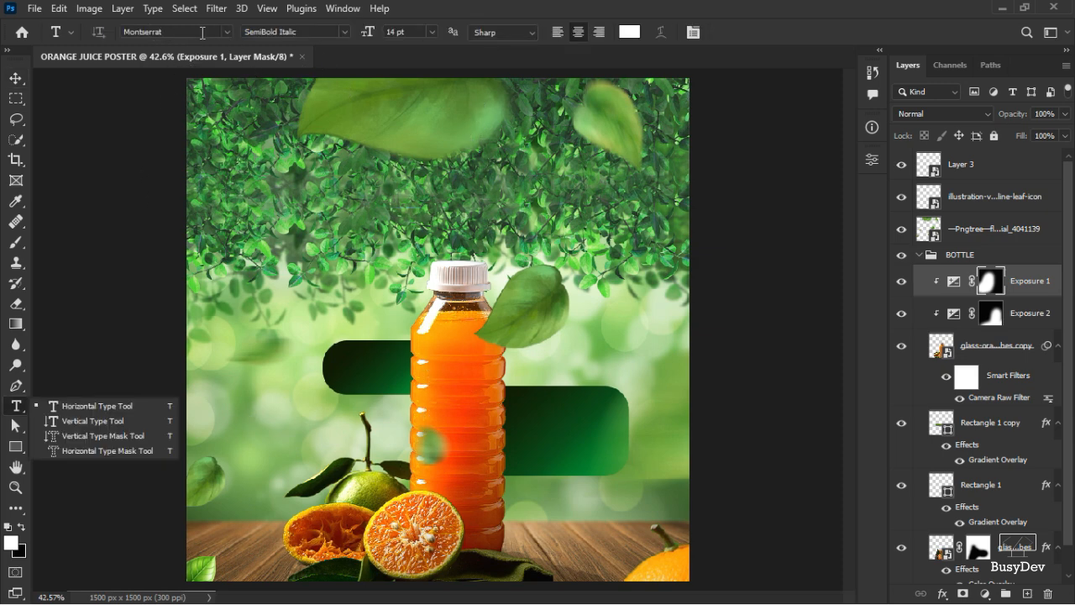
click(202, 33)
text(morn)
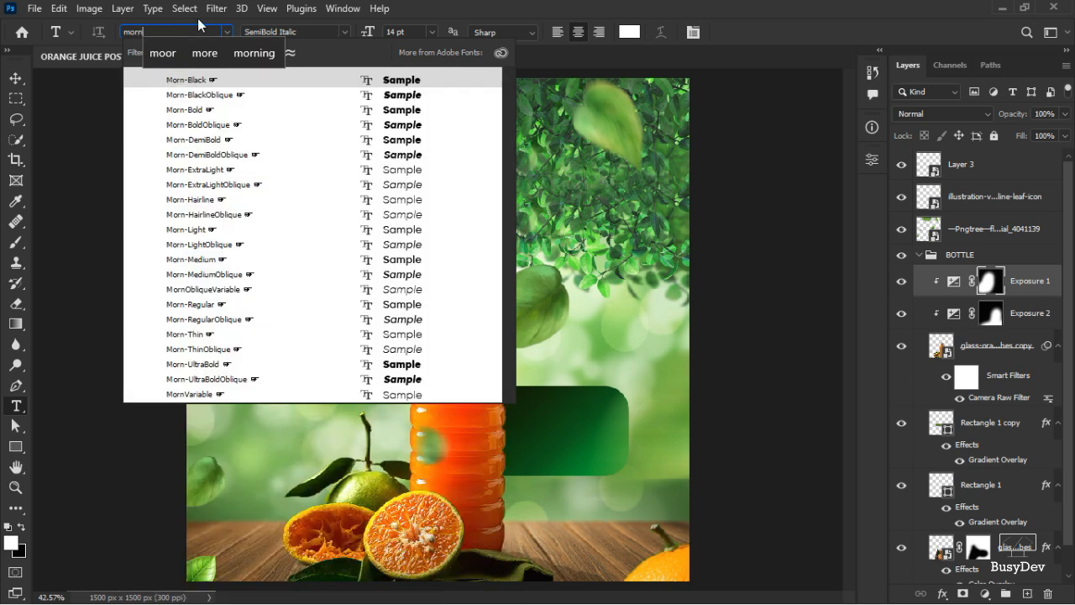
key(Down)
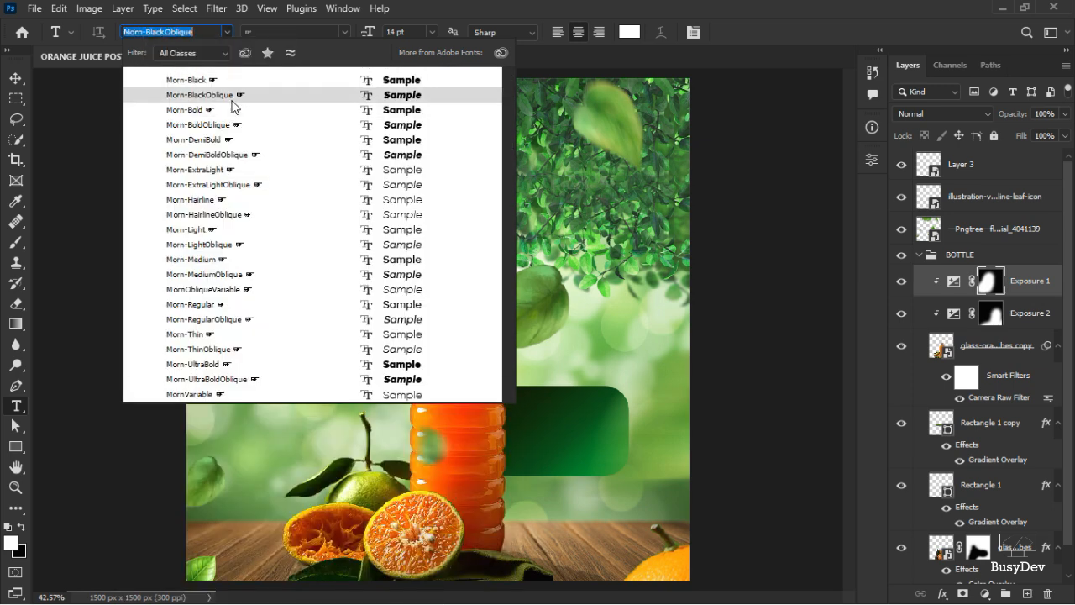
click(228, 97)
click(354, 374)
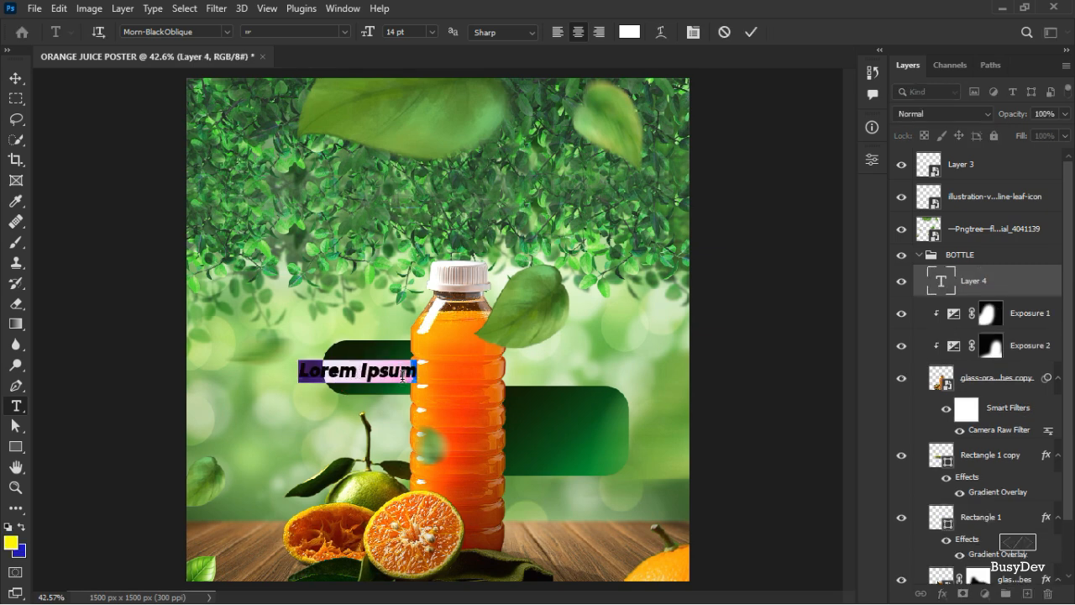
text(10)
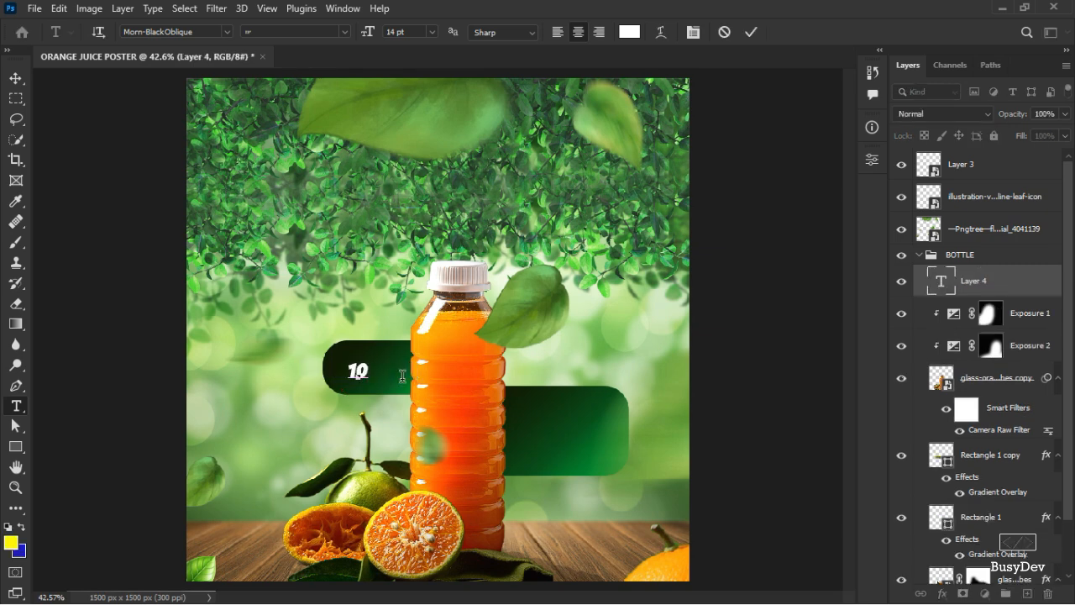
click(751, 34)
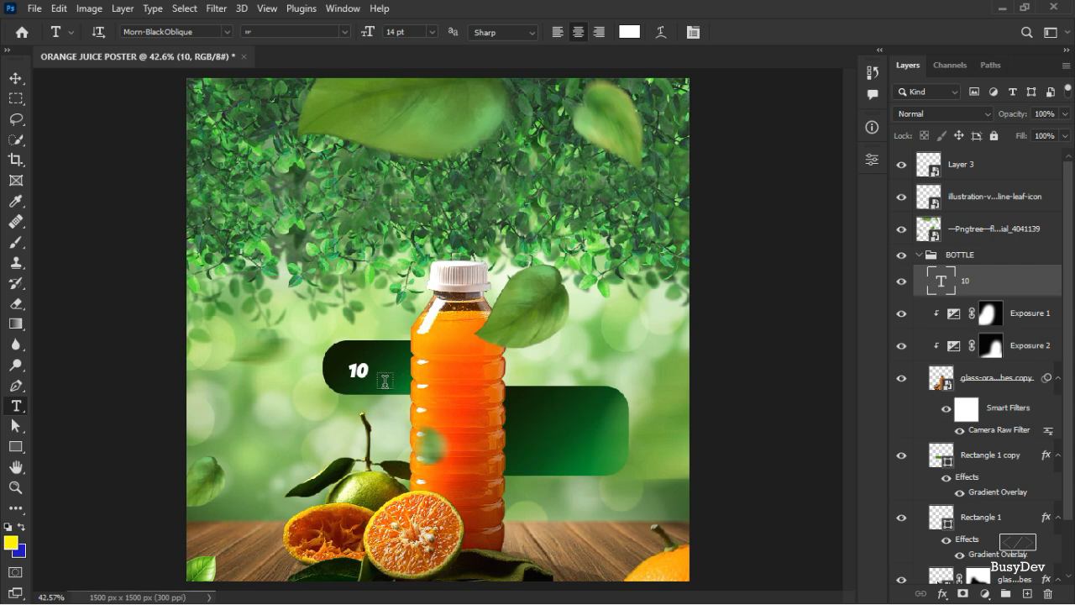
Enlarge the "10" text to about 219% on the small green label
click(15, 77)
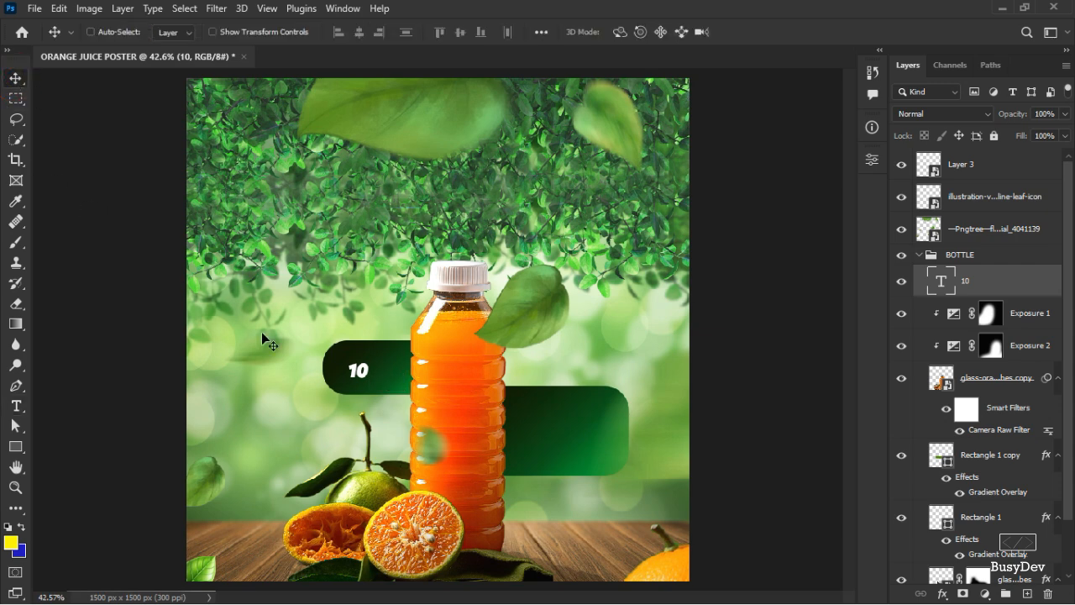
key(ctrl+t)
mouse_move(370, 359)
mouse_down()
mouse_move(392, 356)
mouse_move(381, 346)
mouse_up()
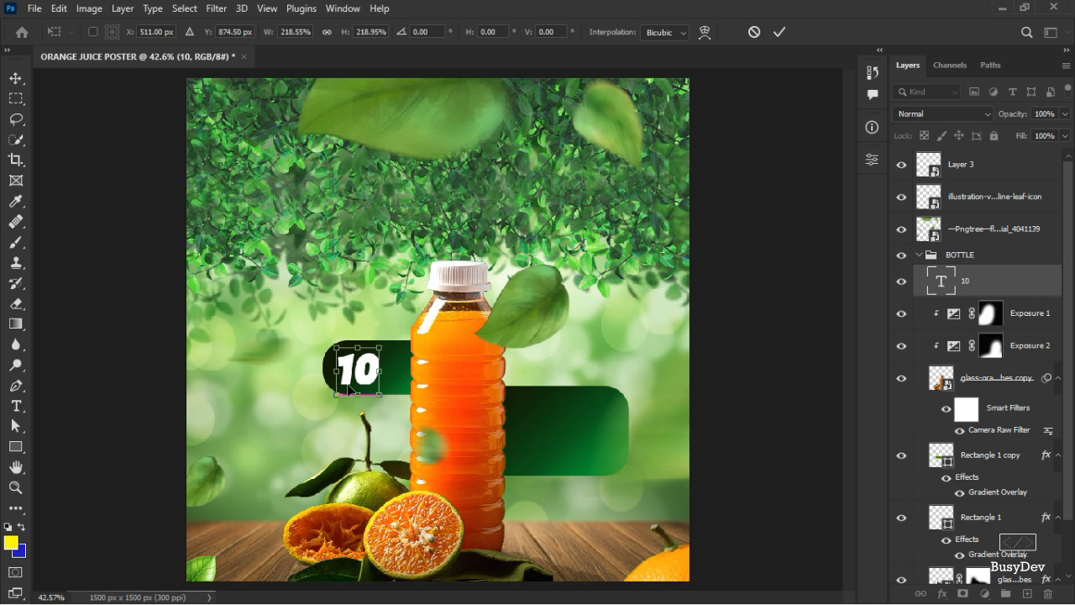
click(777, 32)
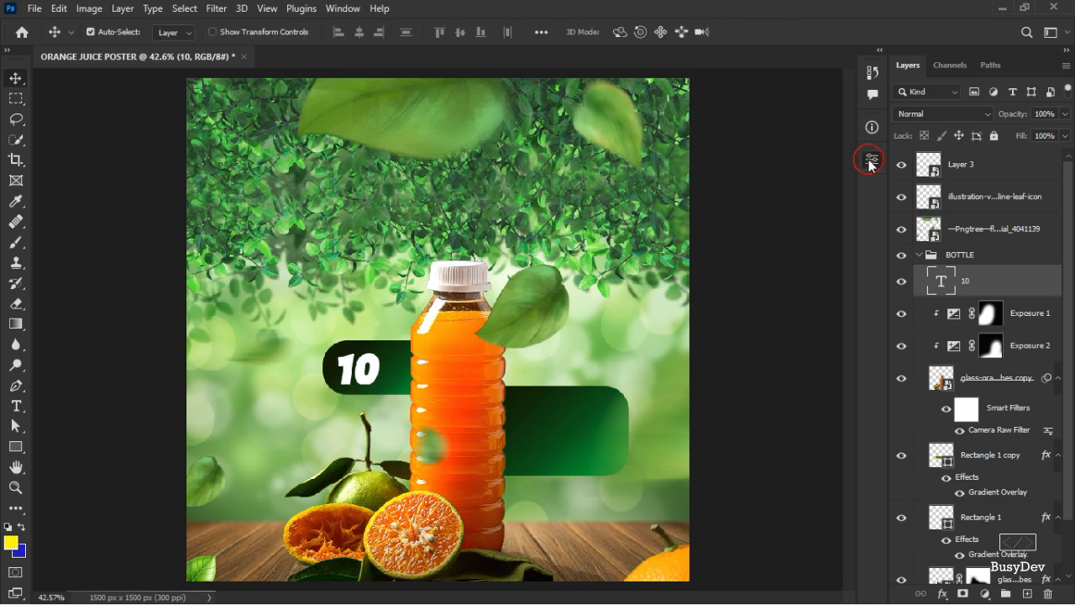
Change the font of the "10" text to Morn-BoldOblique
click(872, 159)
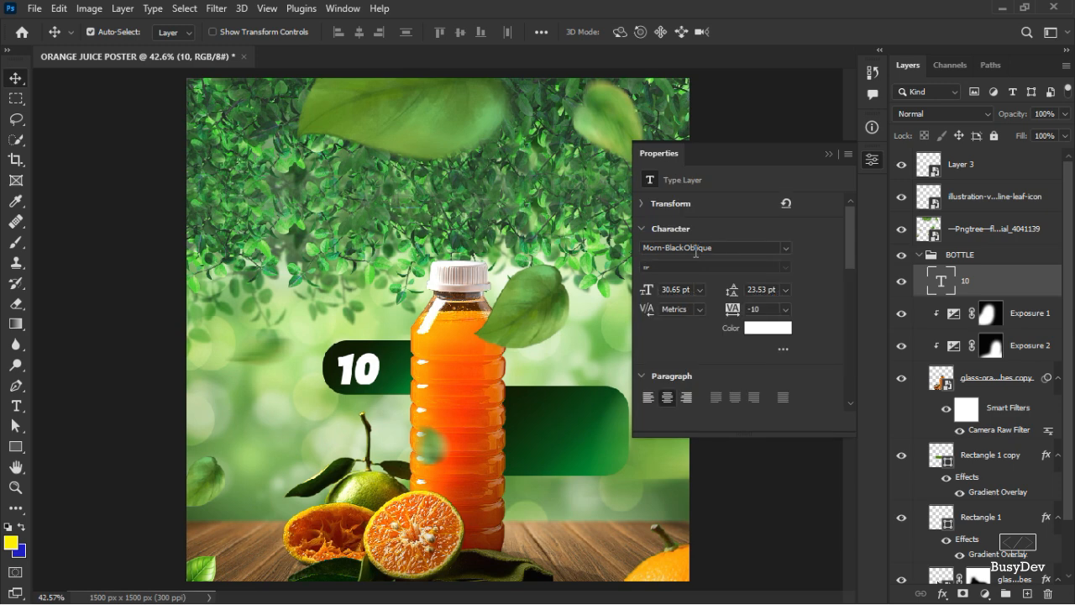
click(786, 247)
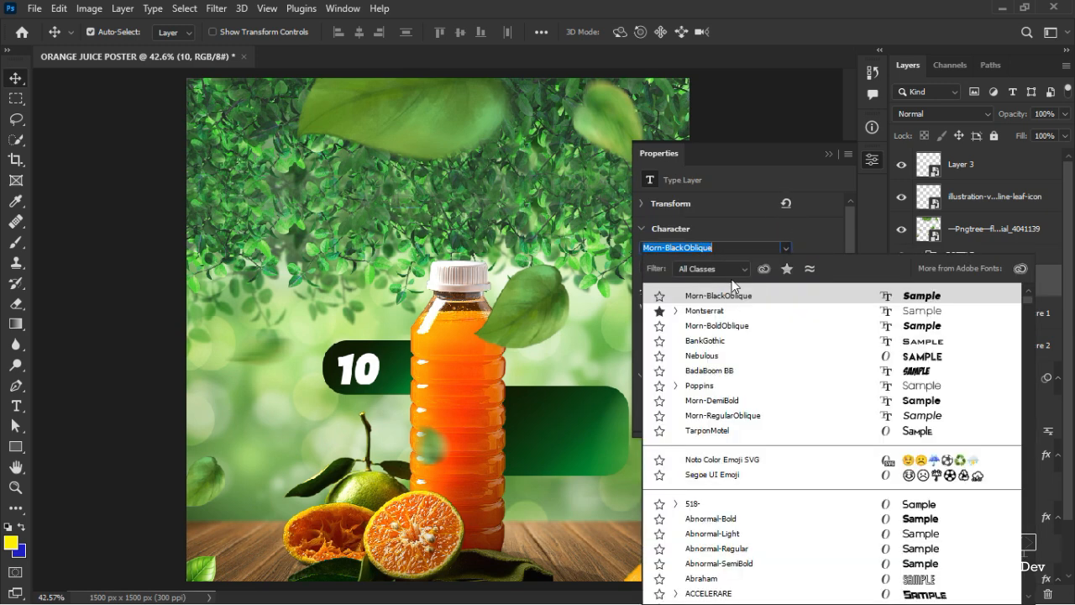
text(morn)
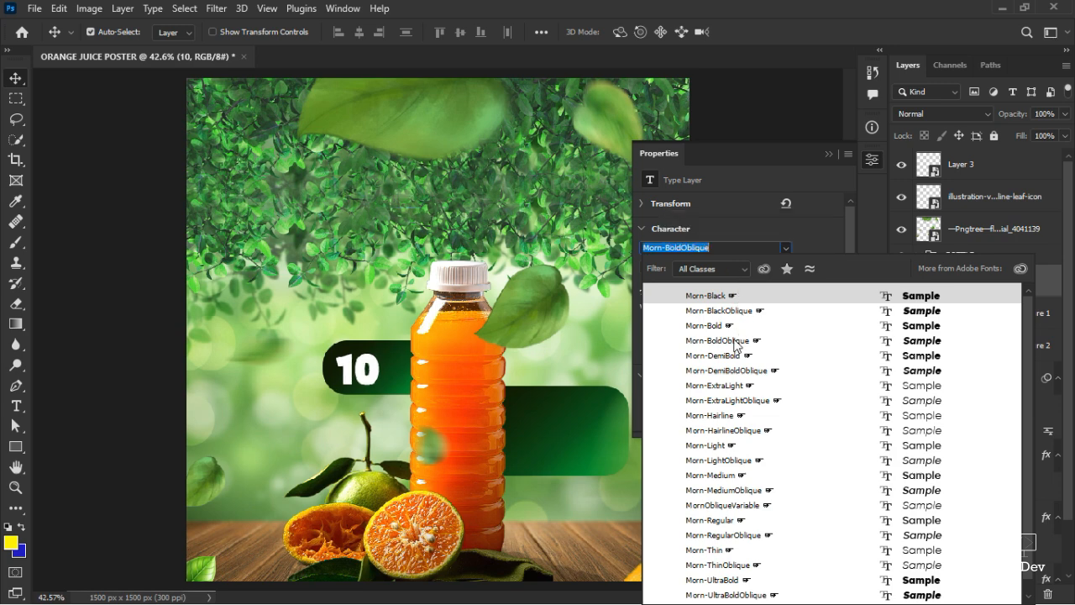
click(734, 341)
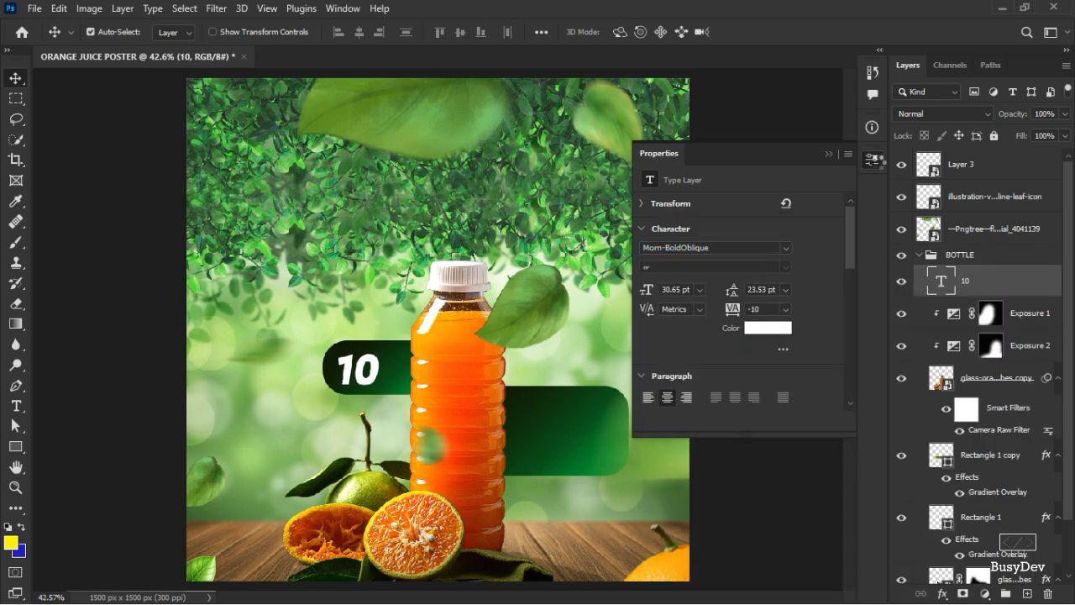
click(873, 158)
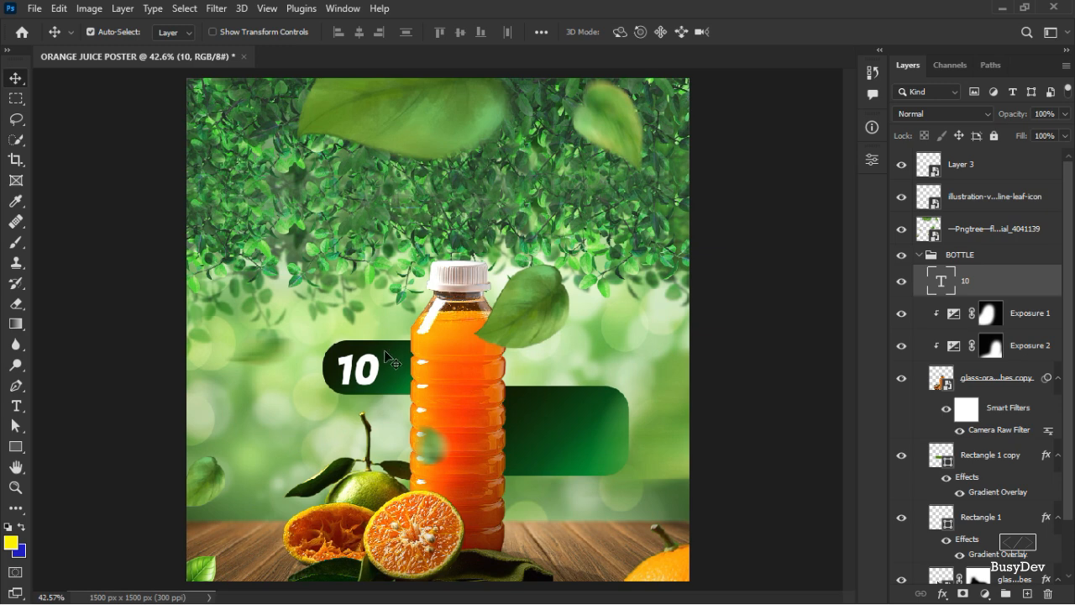
Shift the "10" slightly right, duplicate it up and to the left, and replace the copy's text with "$"
drag(375, 372, 344, 351)
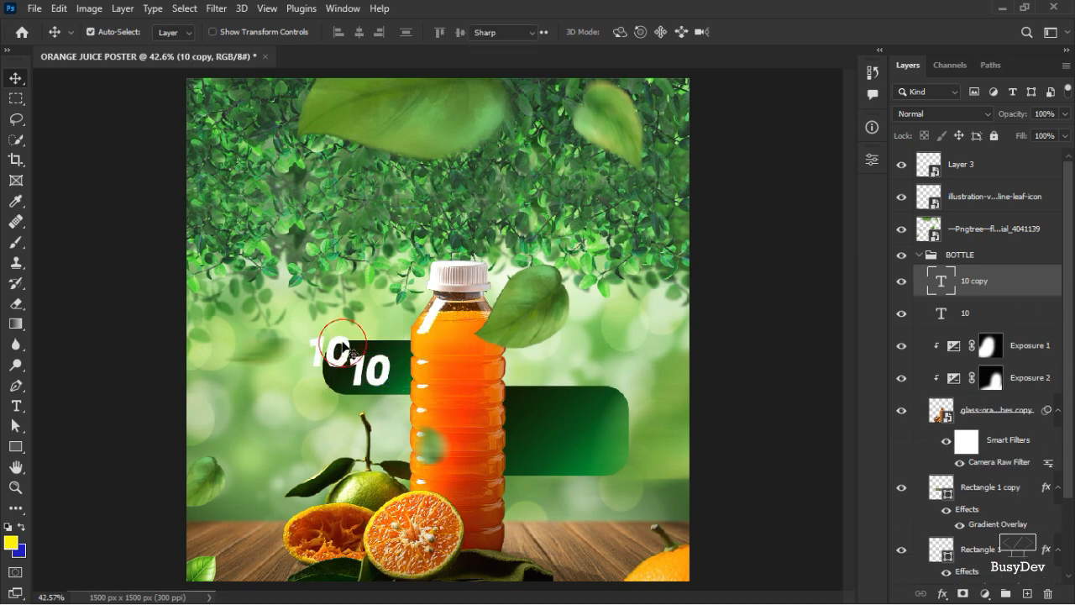
double_click(344, 351)
text($)
click(749, 32)
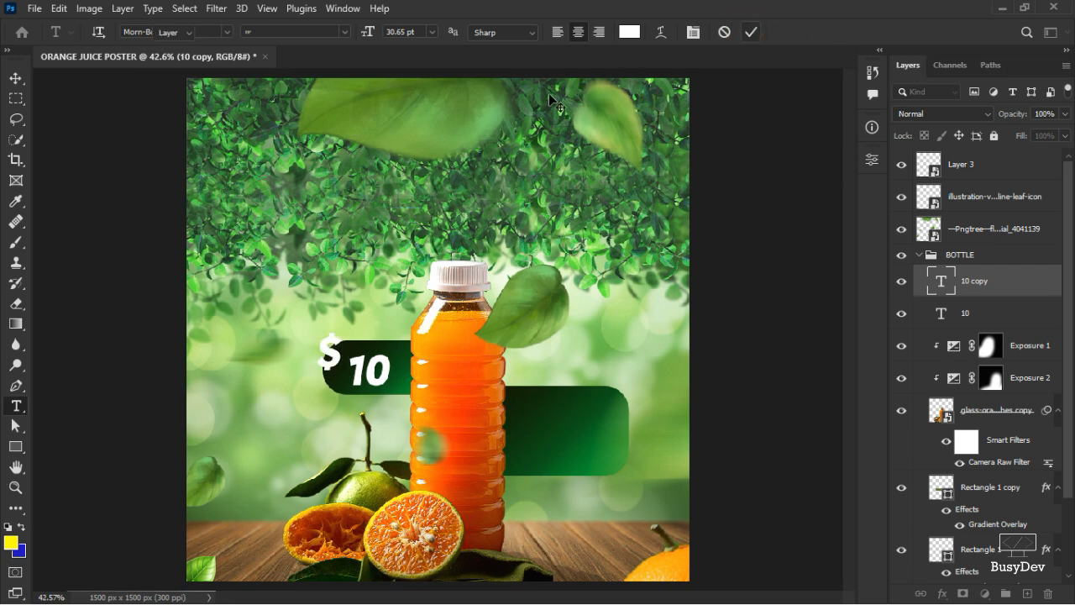
Scale the dollar sign down to about 62% of its size
key(v)
key(ctrl+t)
drag(342, 327, 339, 338)
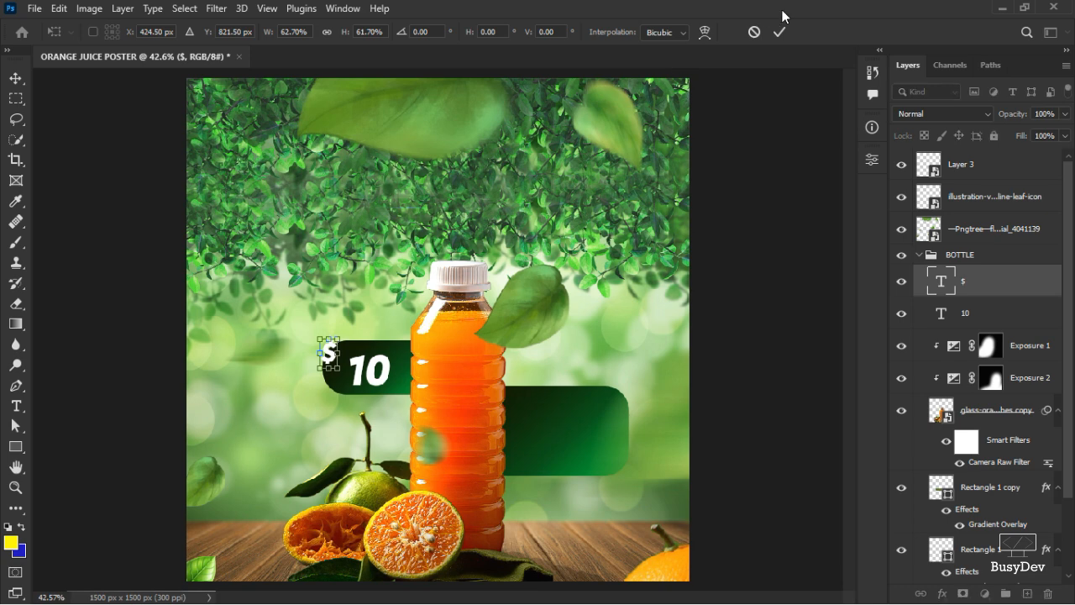
click(779, 32)
Move the dollar sign onto the label at the upper left of the "10" and reduce it to about 72%
scroll(443, 253, up, 5)
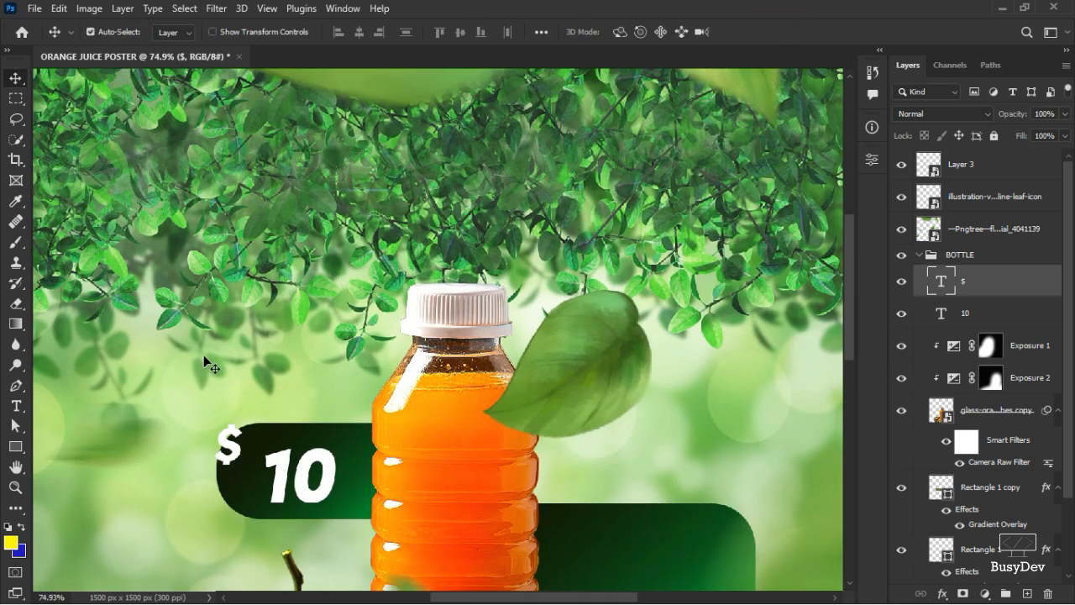
scroll(210, 364, down, 1)
drag(229, 407, 260, 401)
key(ctrl+t)
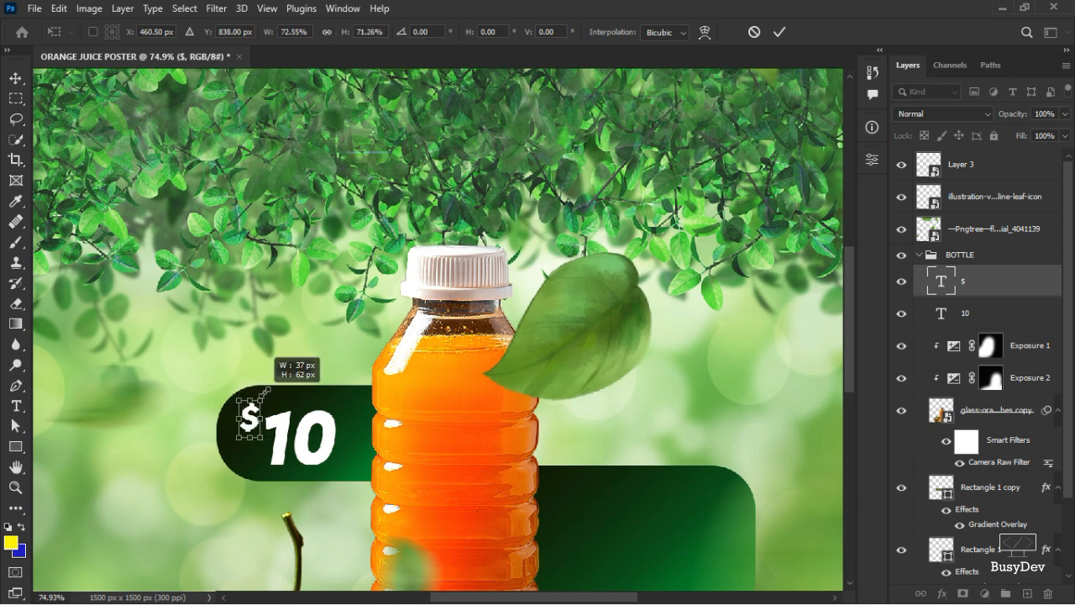
click(779, 31)
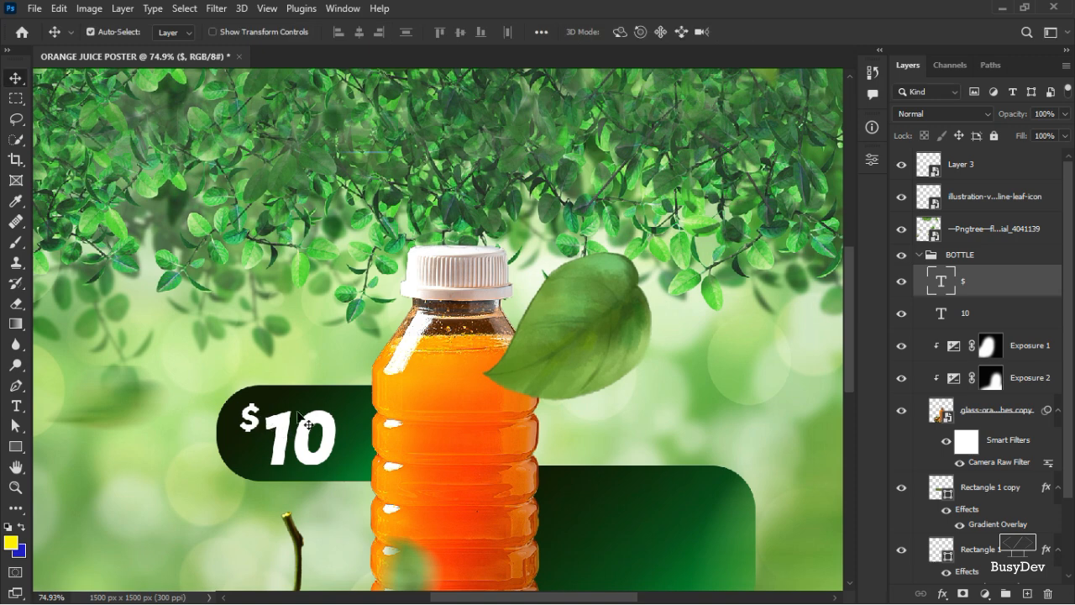
Stretch the gradient label behind the $10 price slightly wider to the left and a little taller at its upper edge
click(335, 411)
key(ctrl+t)
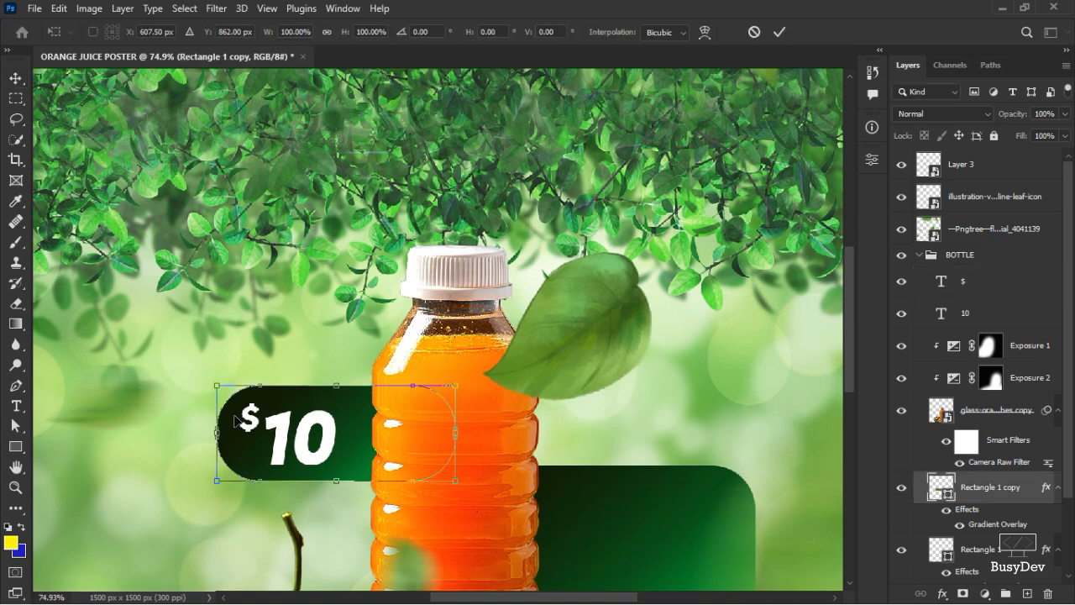
drag(217, 426, 205, 430)
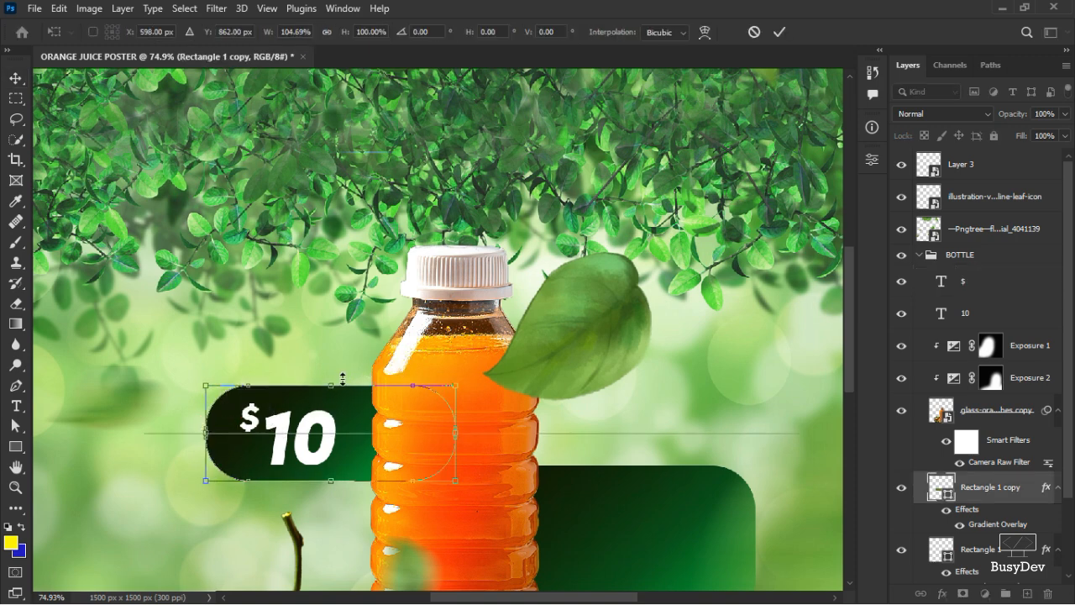
drag(332, 385, 335, 407)
key(shift+Left)
key(Left)
key(Left)
key(Left)
key(Up)
key(Up)
key(Up)
click(779, 33)
Duplicate the dollar sign to the upper right of the "10" and replace the copy's text with ",99"
drag(255, 418, 359, 420)
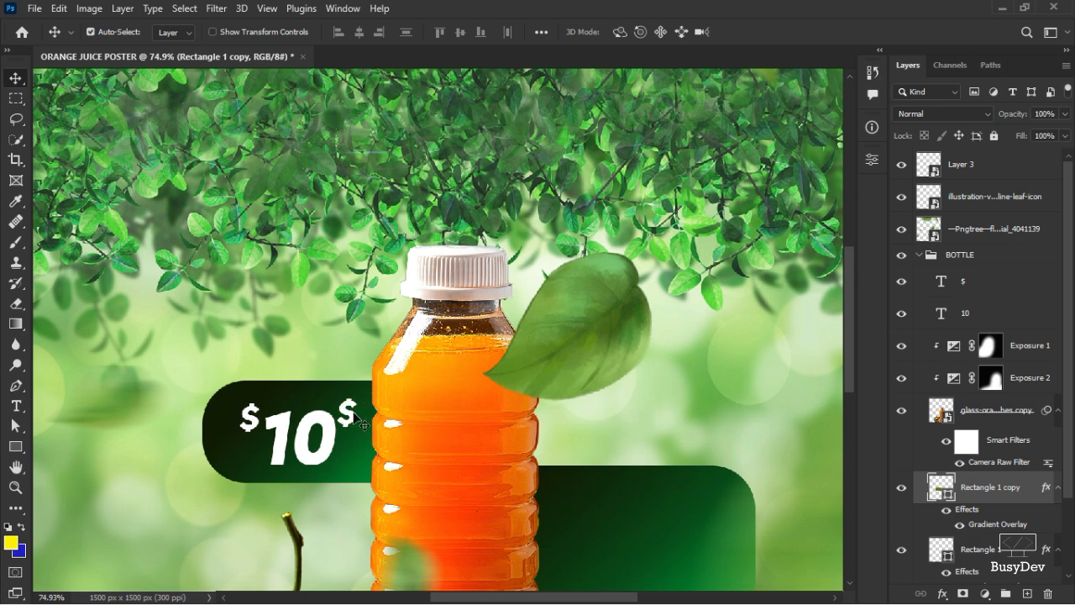
double_click(360, 419)
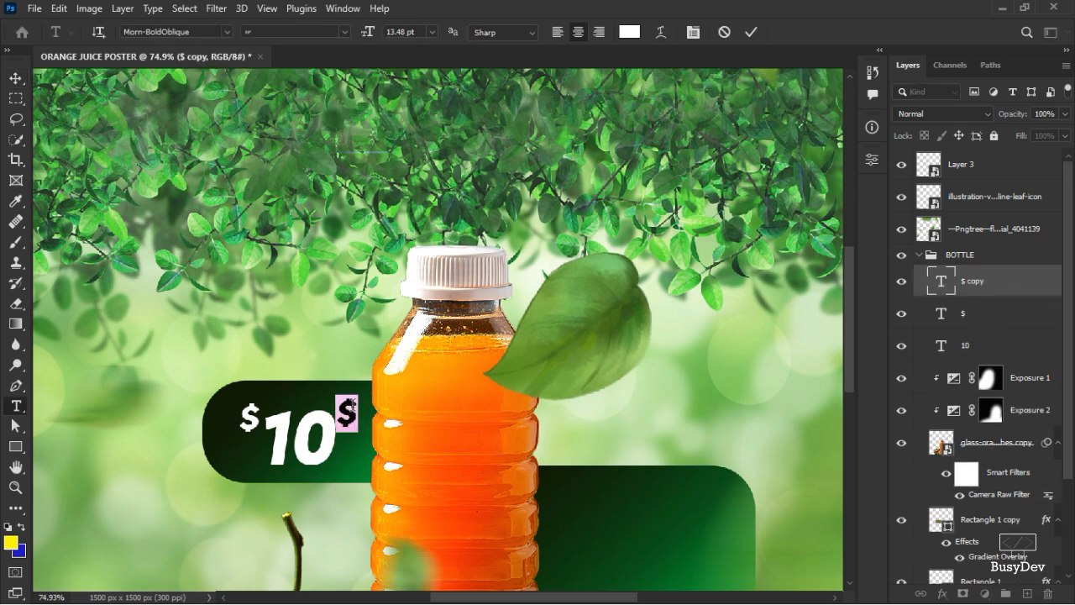
text(.99)
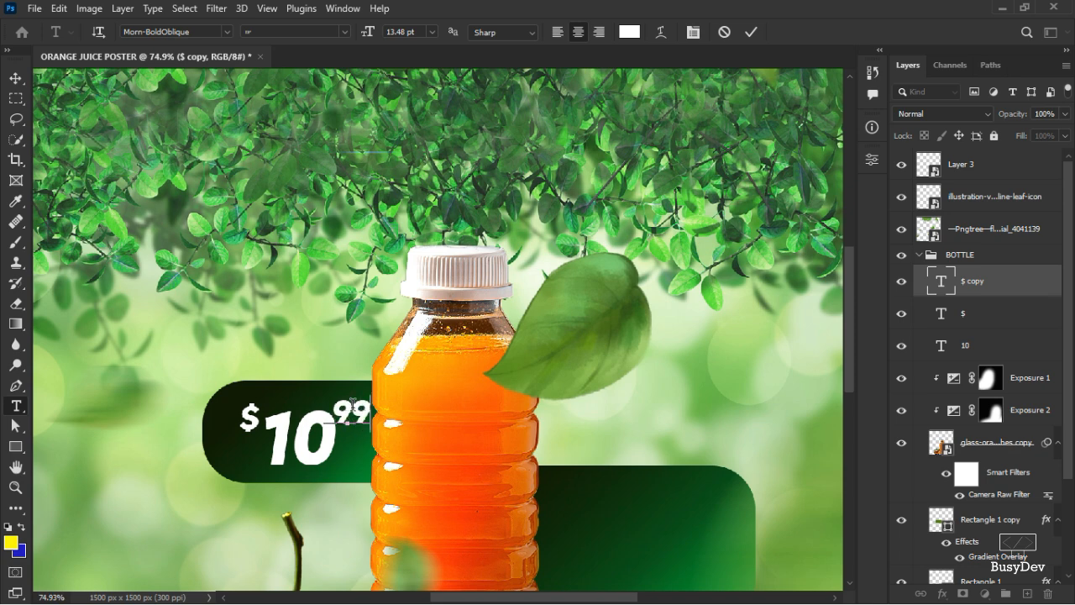
click(750, 32)
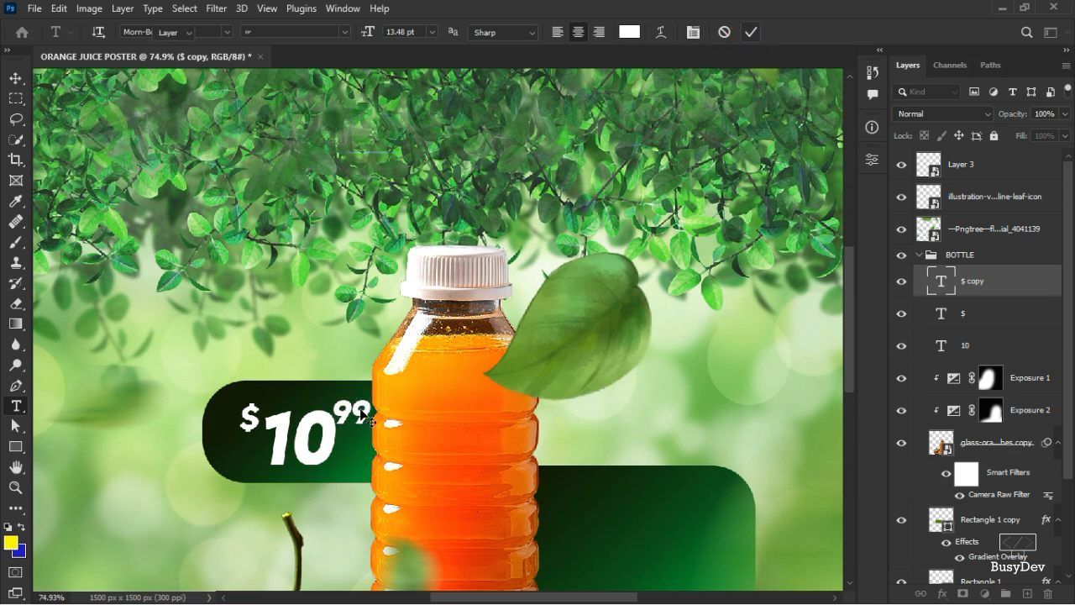
Shift the dollar sign and the "10" slightly left and down on the price label to make room for the ",99"
key(v)
drag(244, 423, 237, 426)
drag(280, 456, 264, 462)
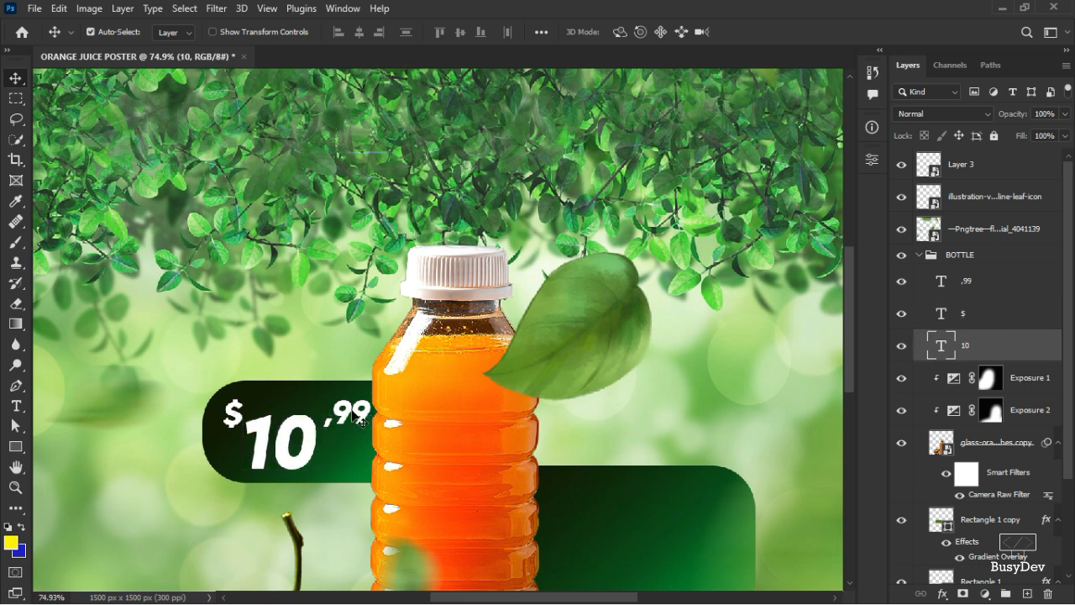
Try aligning the dollar sign and the "10" by their vertical centers
ctrl+click(1005, 304)
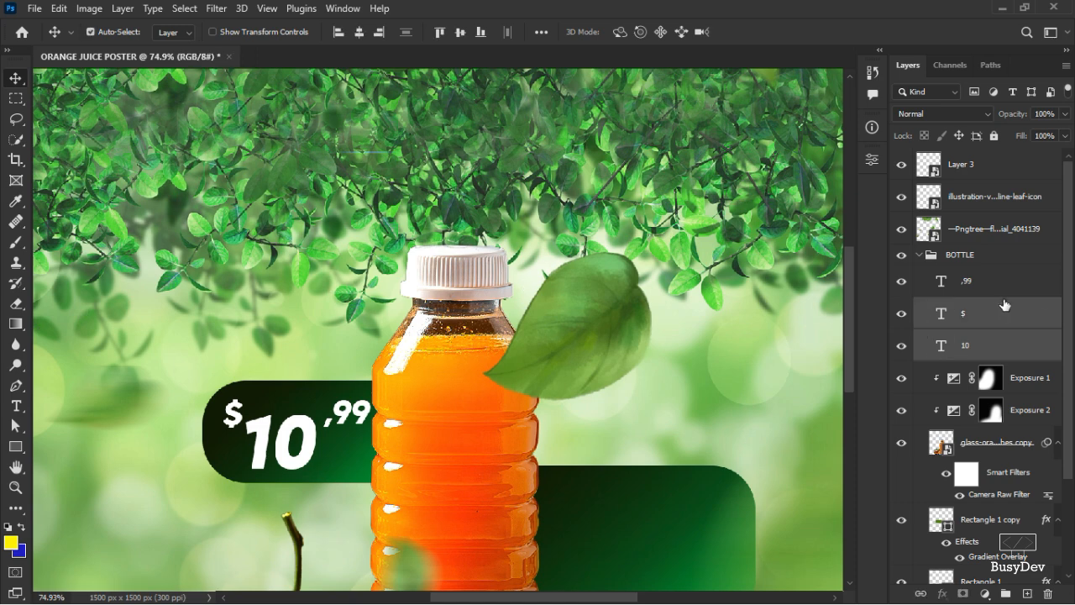
click(459, 33)
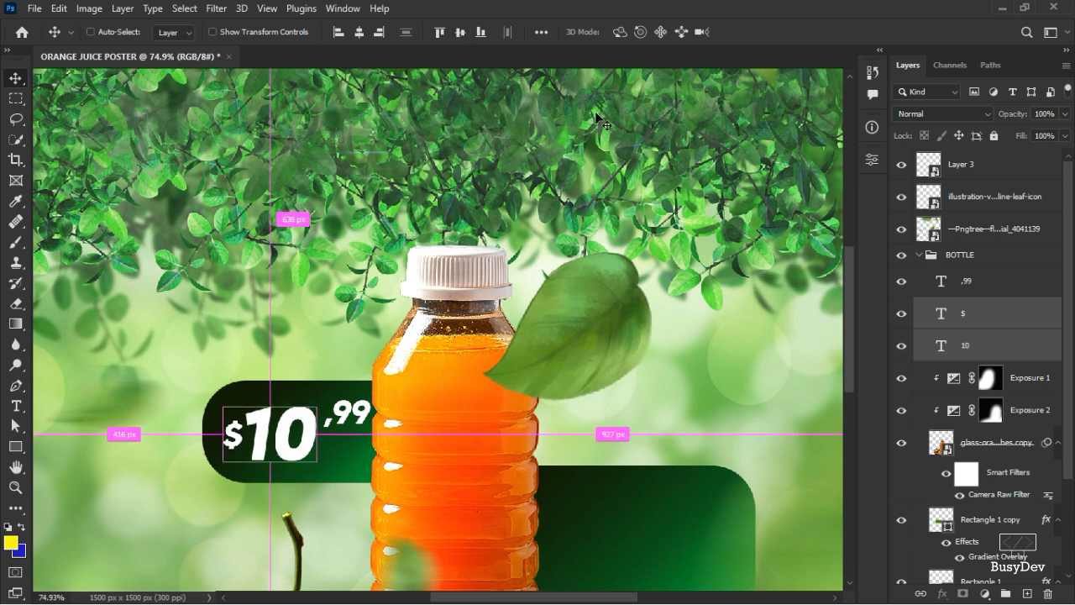
key(ctrl+z)
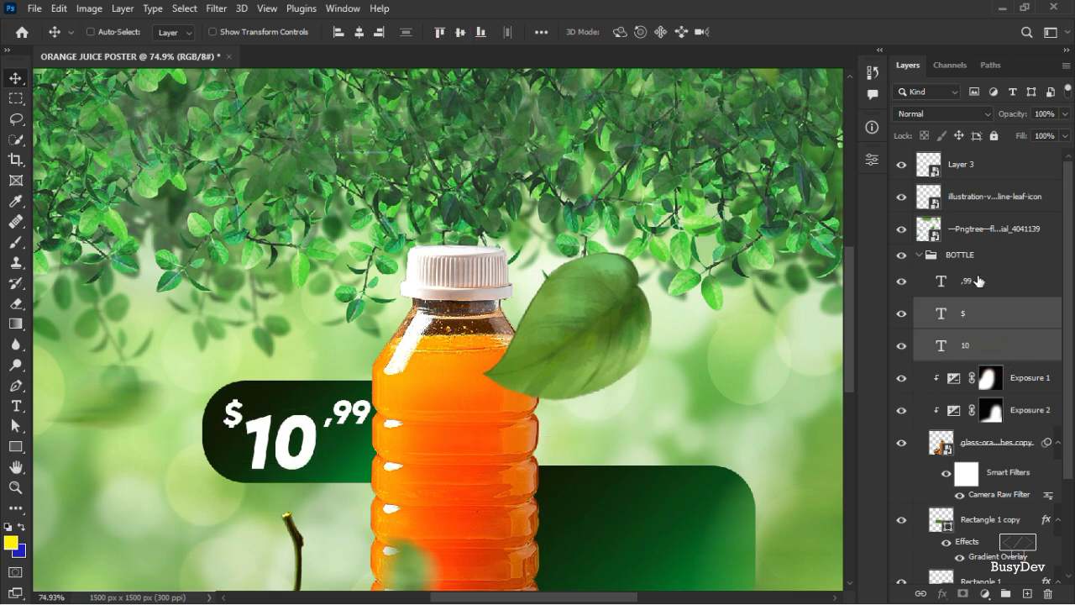
key(ctrl+z)
Try copying the complete "$10,99" price text onto the green label to the right of the bottle
ctrl+click(932, 285)
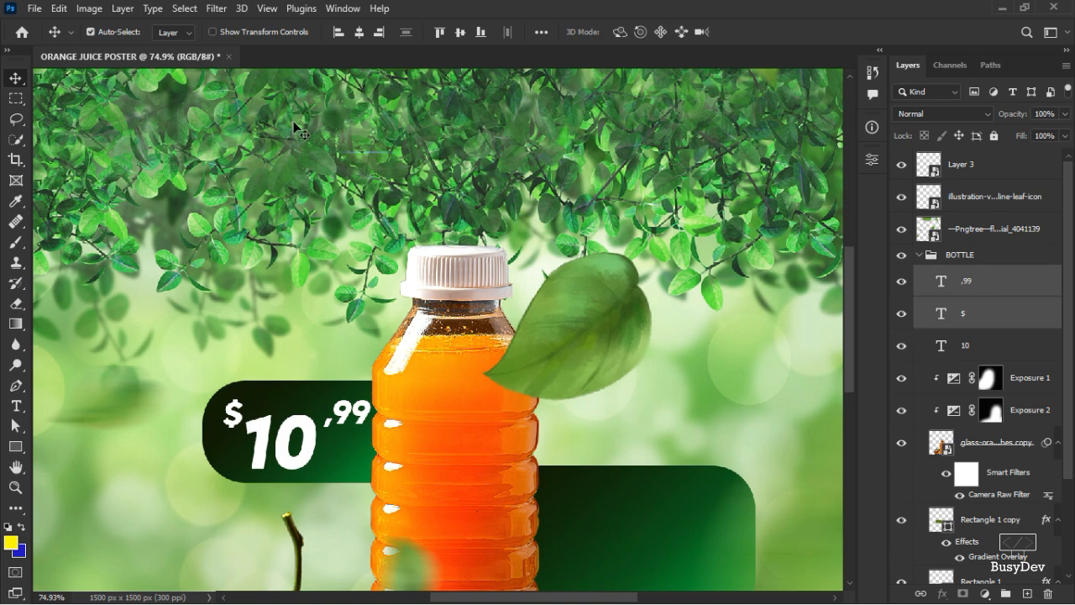
scroll(452, 398, down, 5)
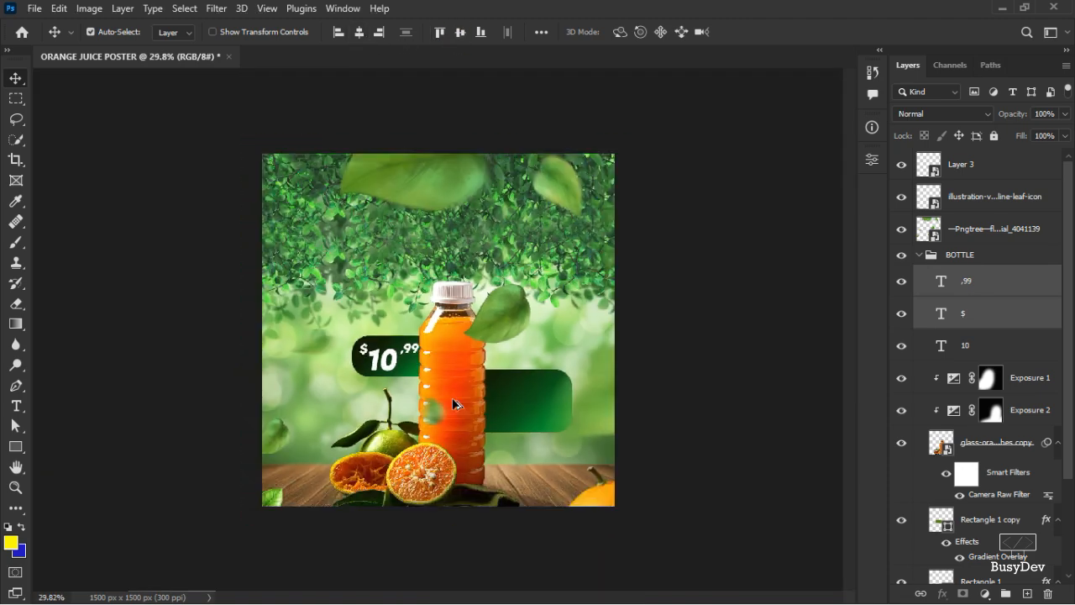
scroll(452, 398, up, 2)
ctrl+click(964, 350)
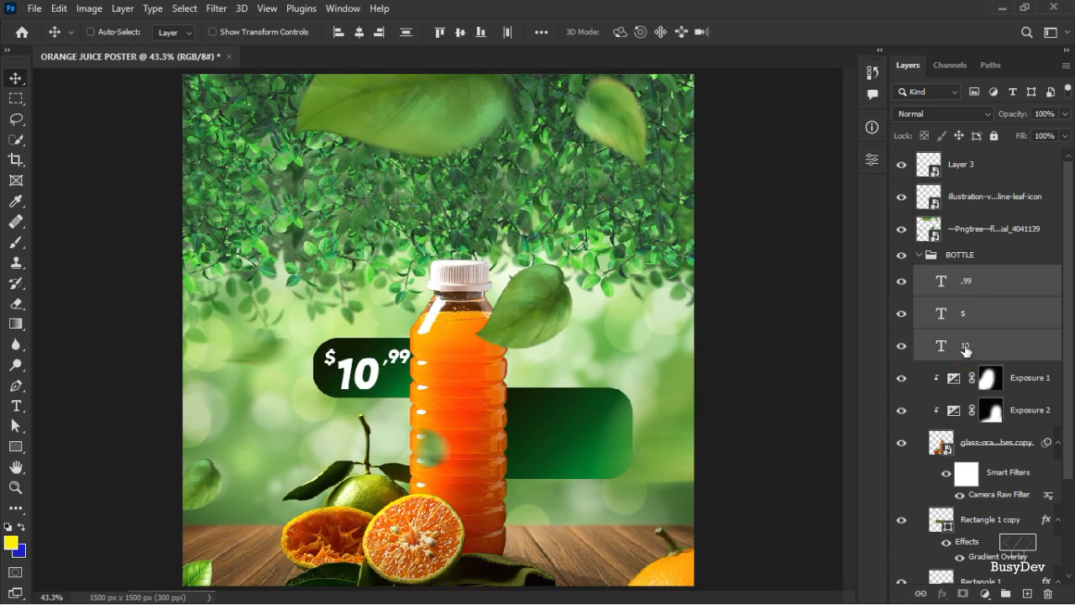
key(ctrl+t)
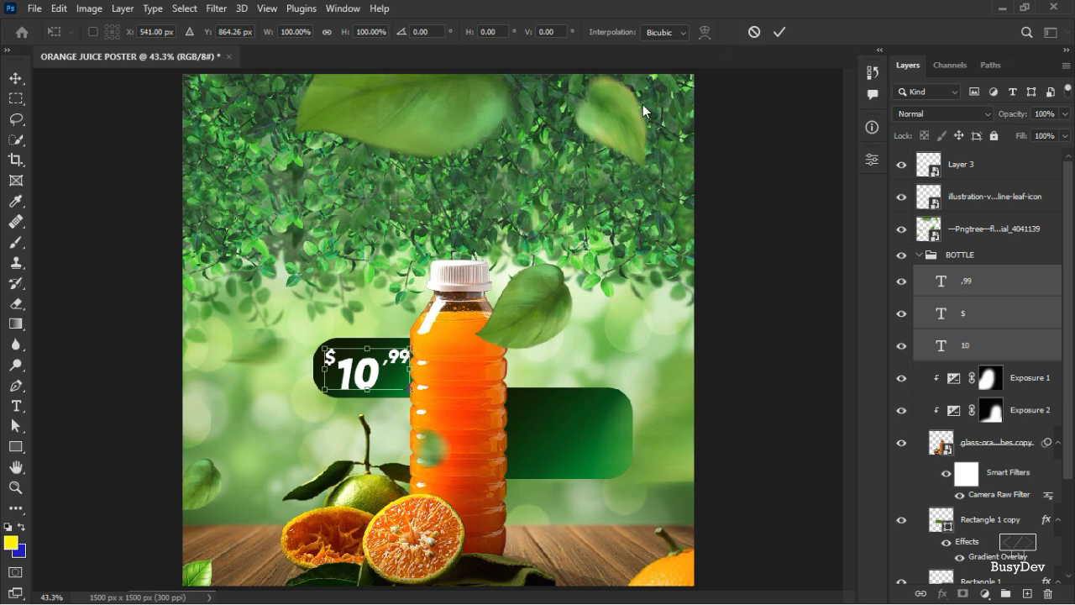
click(780, 33)
drag(429, 369, 664, 433)
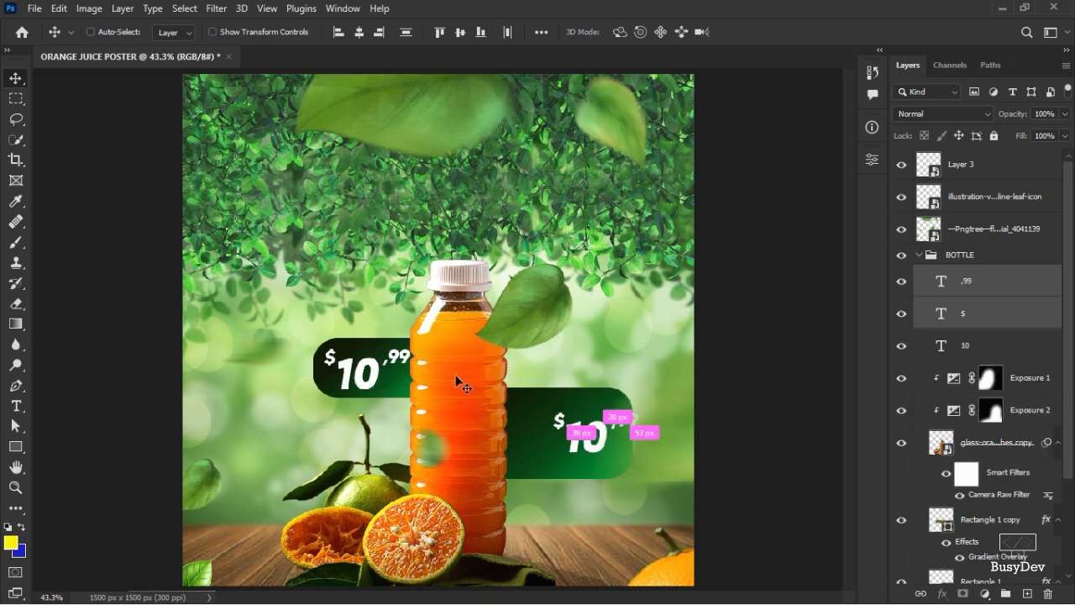
key(ctrl+z)
ctrl+click(620, 336)
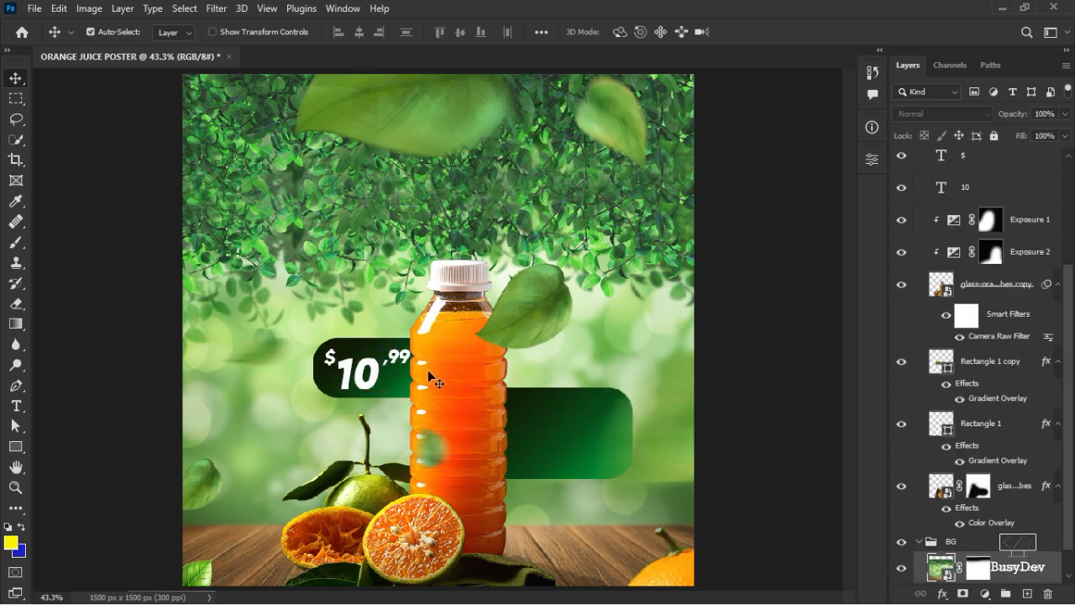
click(380, 382)
double_click(384, 377)
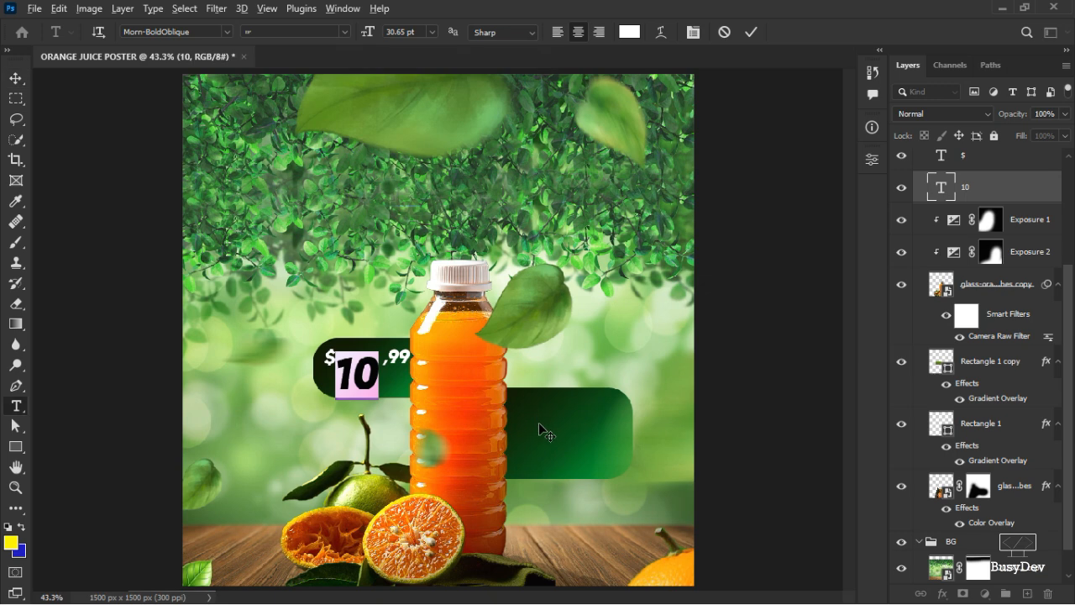
click(720, 36)
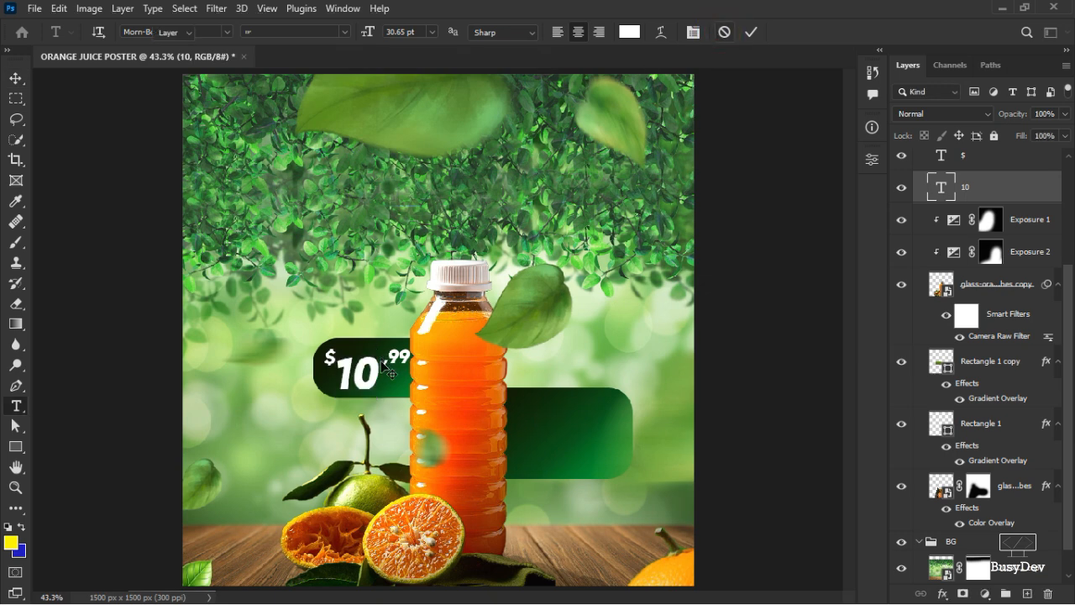
Duplicate the "10" text onto the green label right of the bottle and replace the copy's text with "FRESH"
click(380, 374)
drag(382, 377, 552, 414)
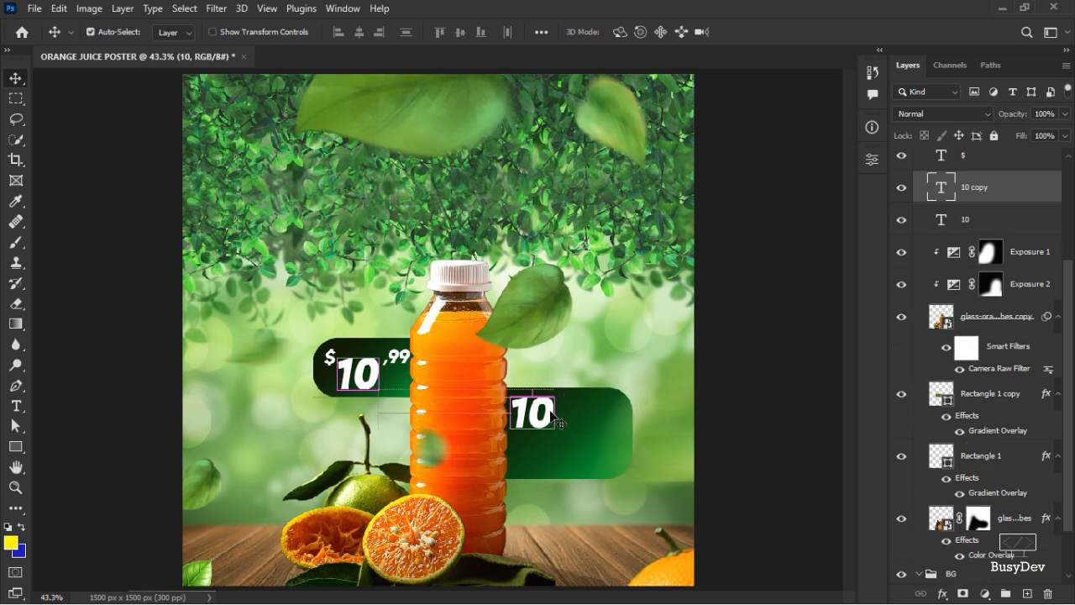
double_click(548, 409)
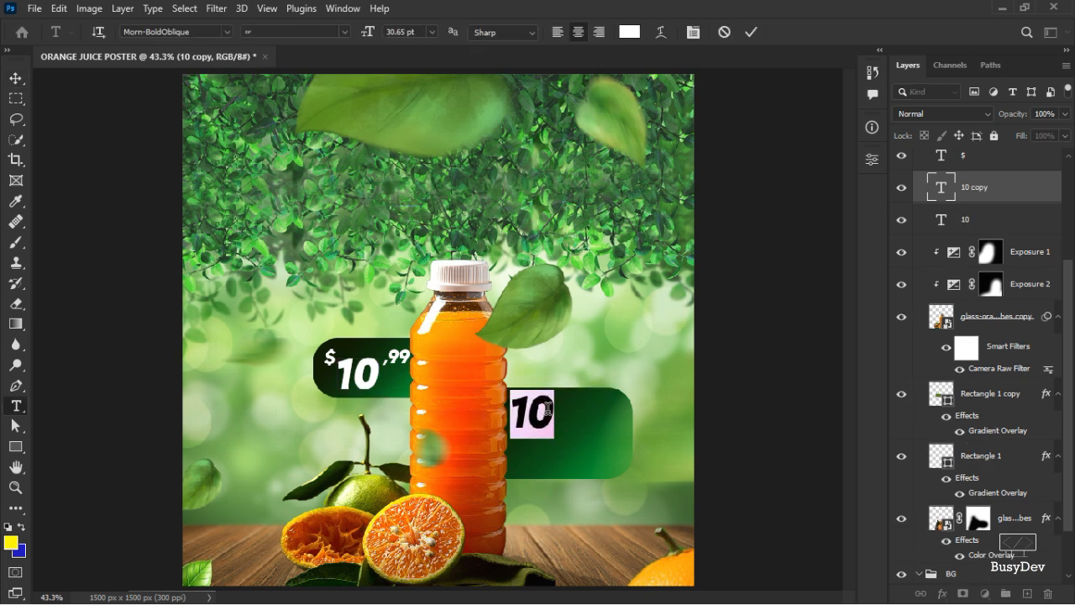
text(FRESJ)
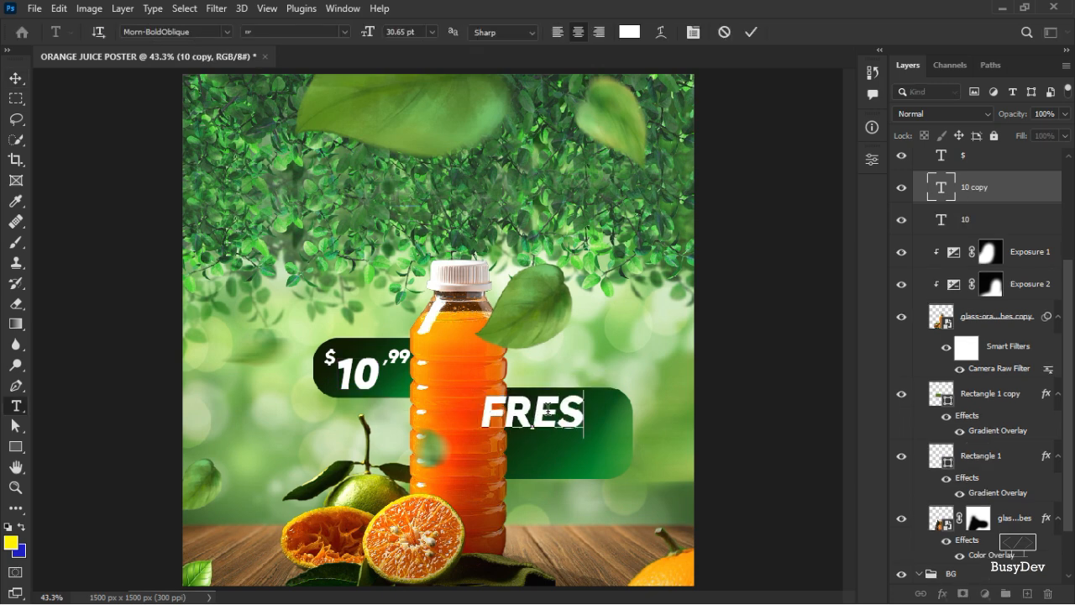
key(BackSpace)
key(BackSpace)
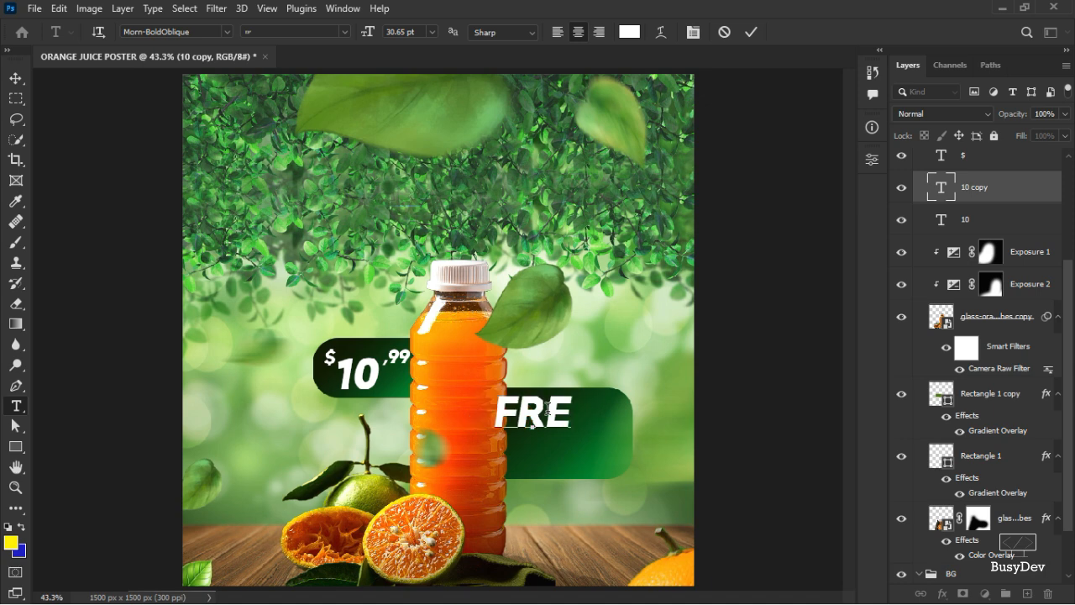
text(SH)
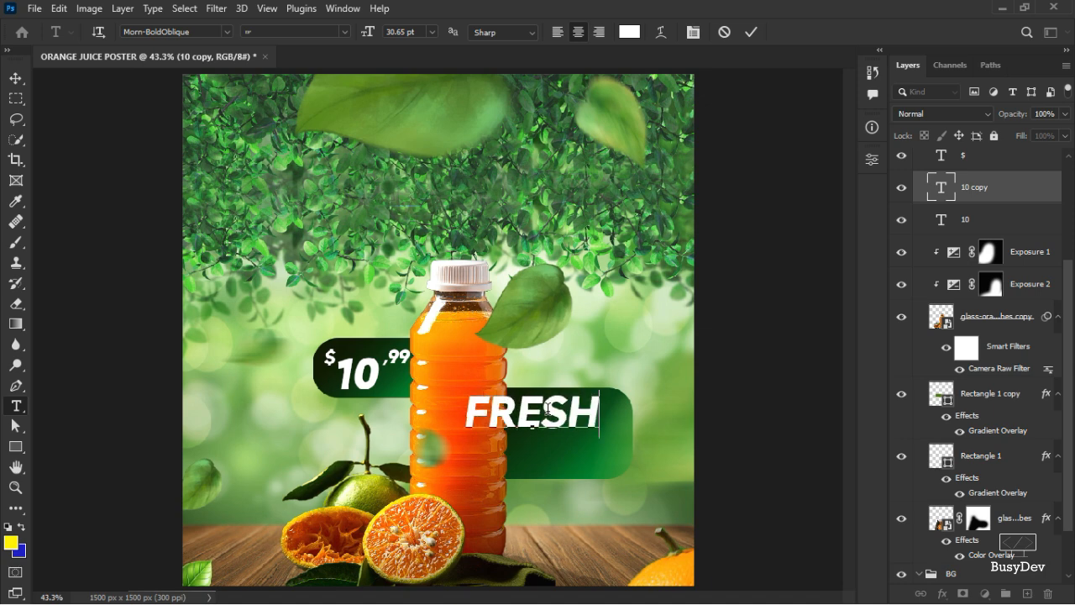
click(750, 32)
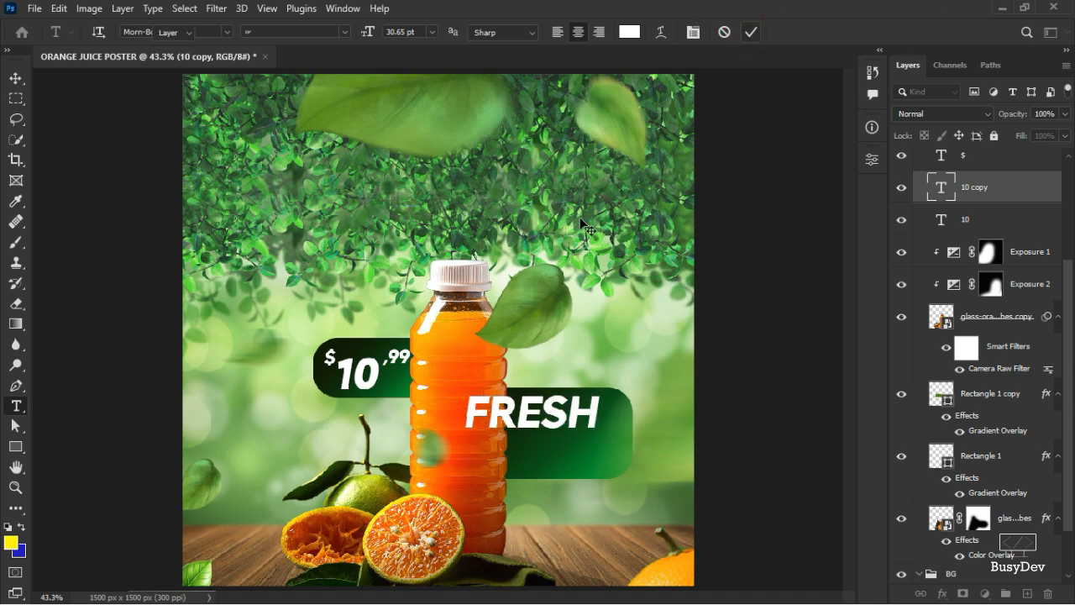
Scale the "FRESH" text down proportionally to about 70% of its size
key(v)
key(ctrl+t)
drag(601, 390, 580, 400)
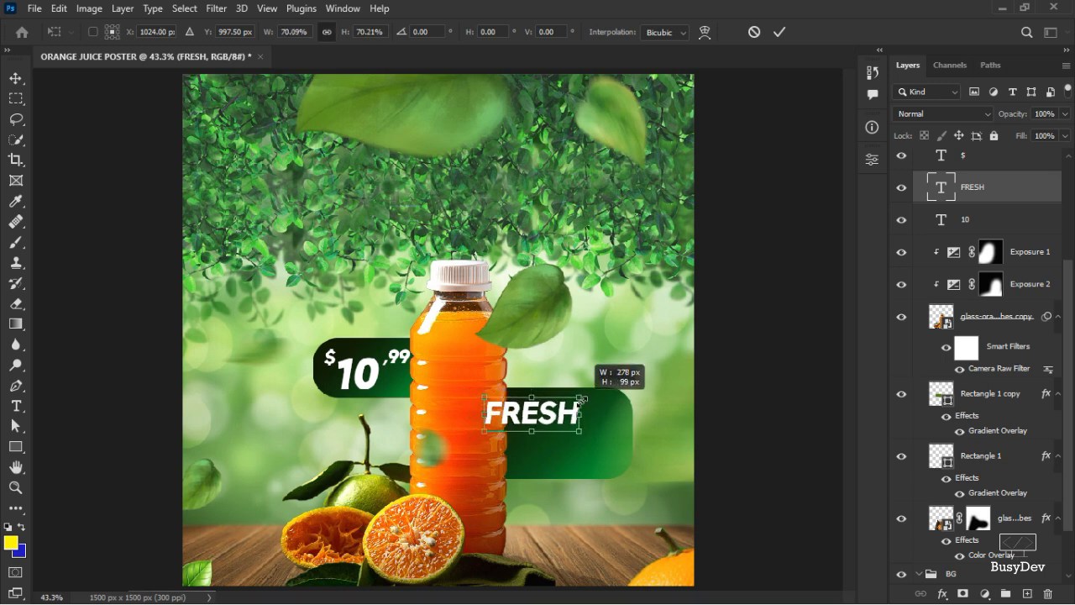
click(776, 33)
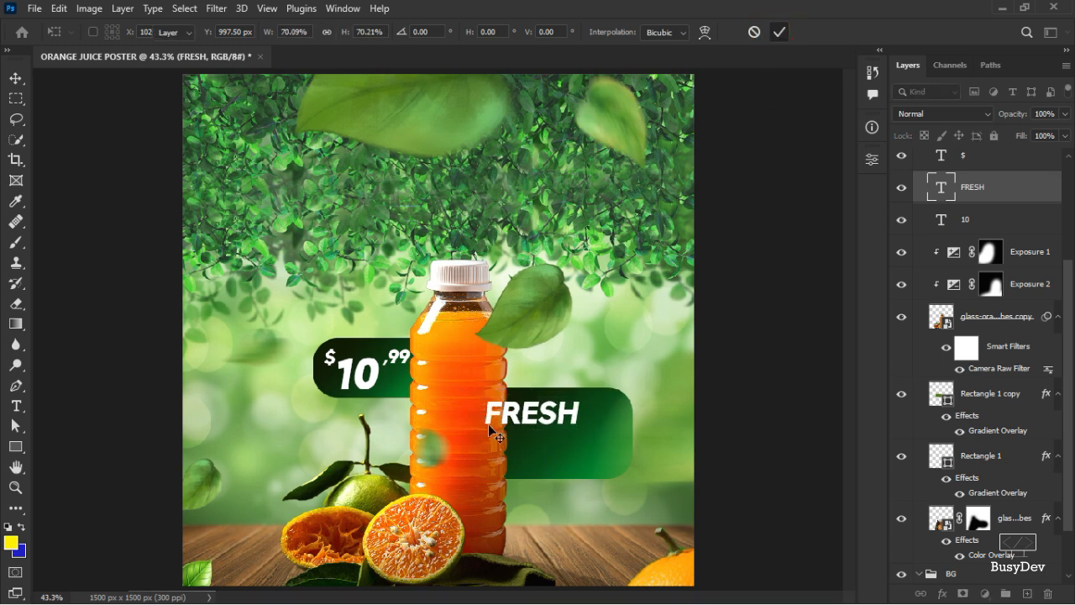
Move "FRESH" fully onto the right-hand label, duplicate it below and to the right, and replace the copy's text with "JUICE"
drag(530, 418, 578, 451)
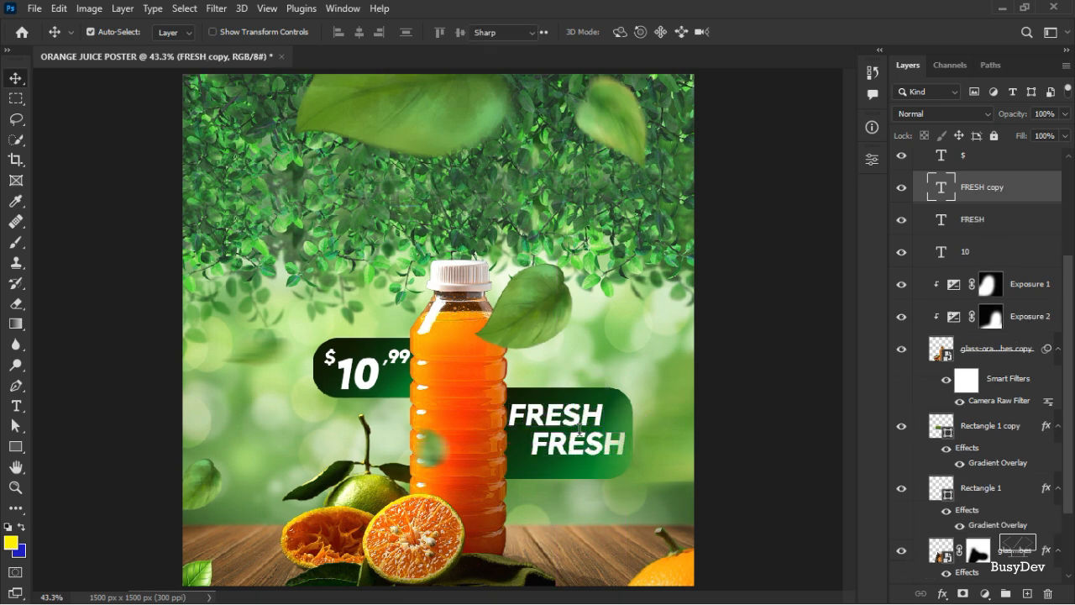
double_click(578, 433)
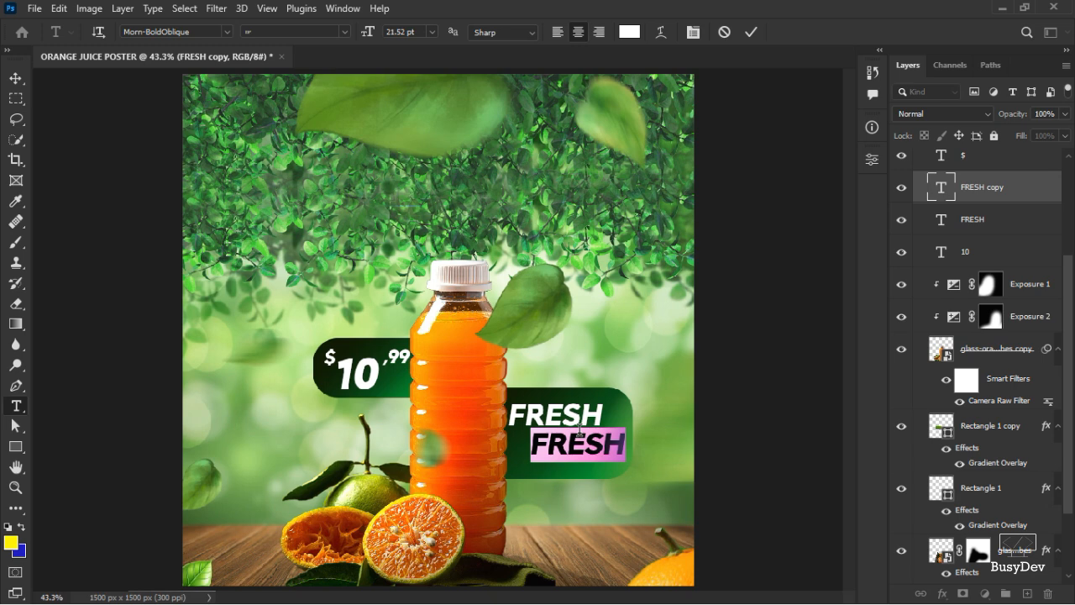
text(JUICE)
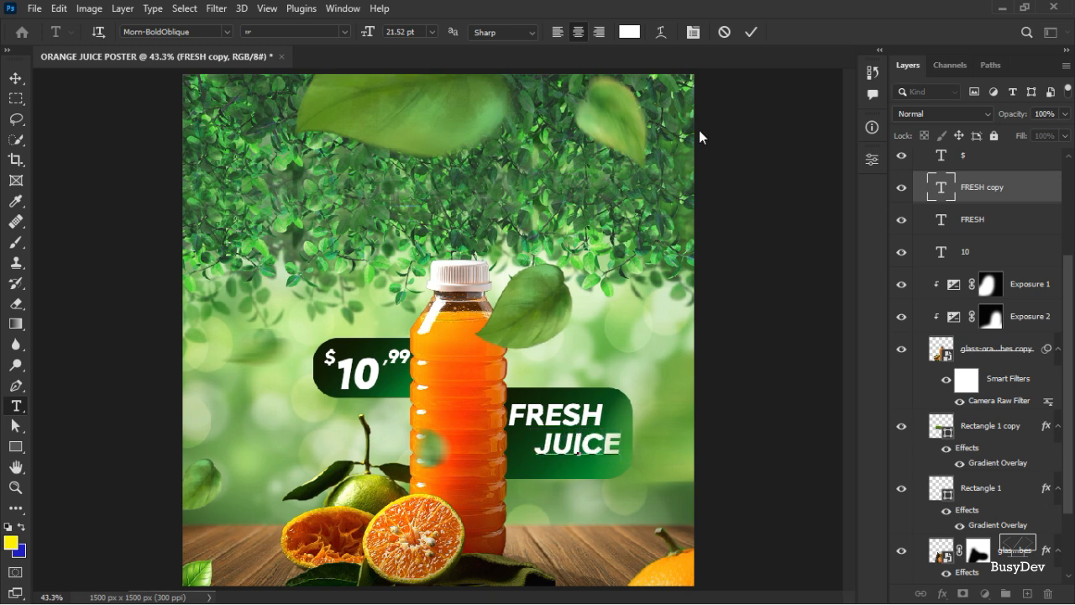
click(750, 34)
key(v)
Move "JUICE" down within its label, then lower "FRESH" until it sits just above it
scroll(611, 452, up, 4)
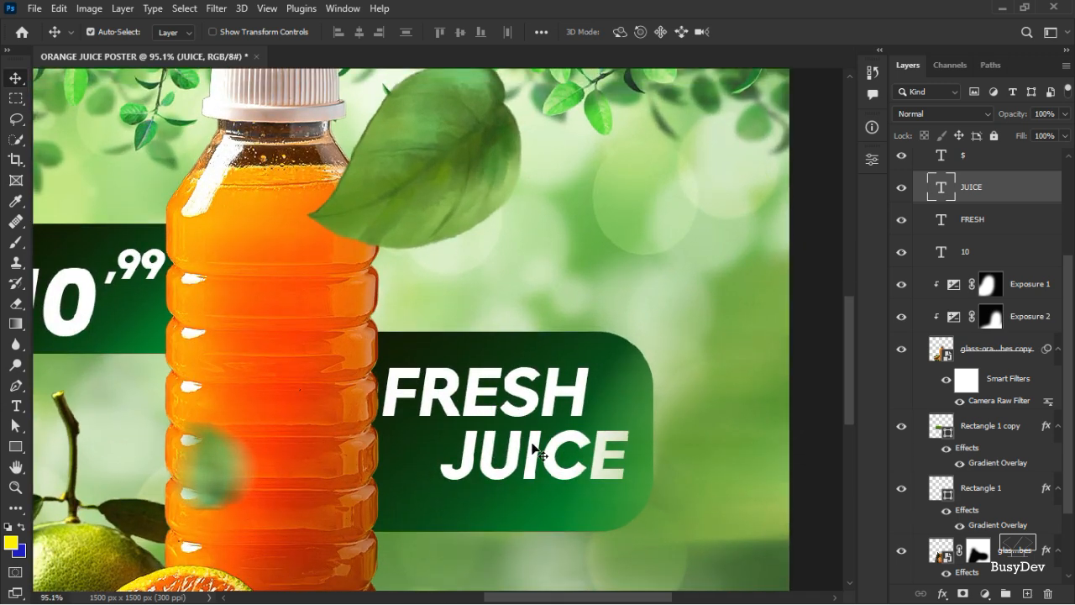
drag(534, 454, 537, 477)
drag(544, 415, 542, 430)
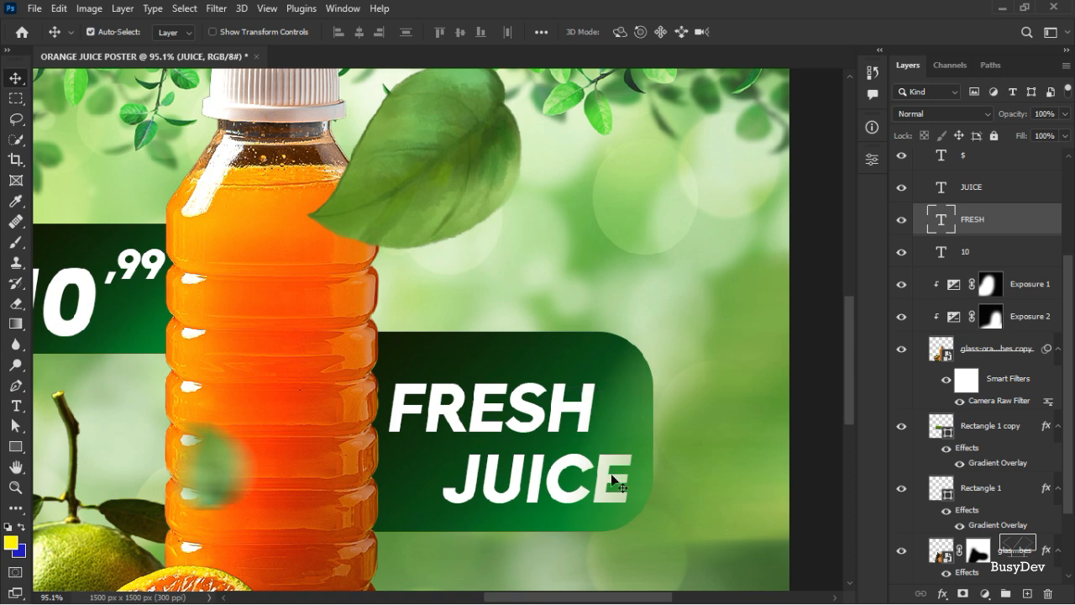
key(Down)
key(Down)
key(Down)
key(Down)
key(Down)
key(Down)
key(Down)
key(Down)
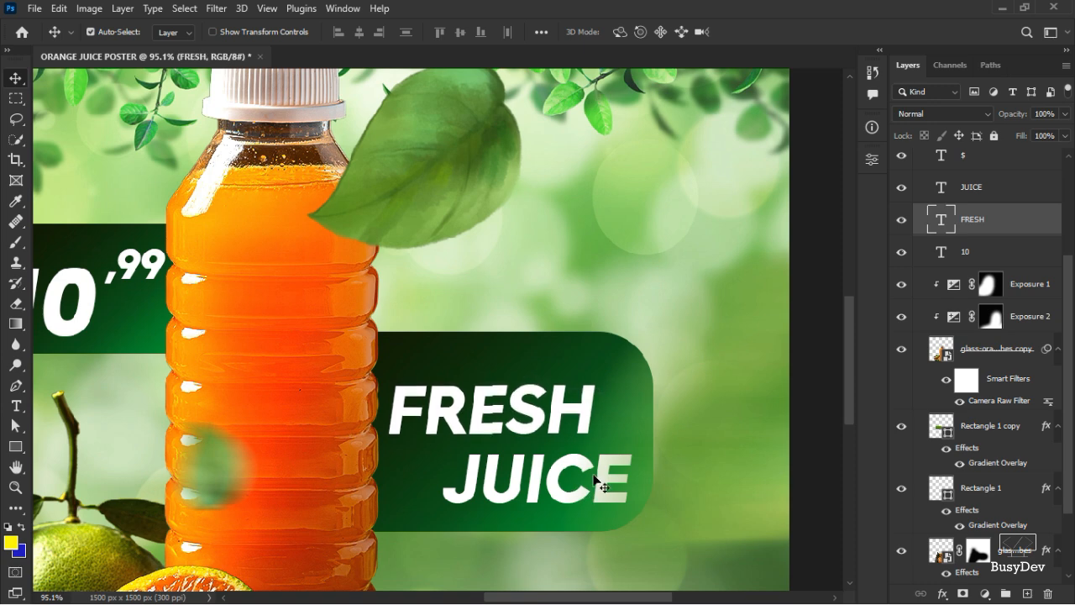
key(Down)
key(Down)
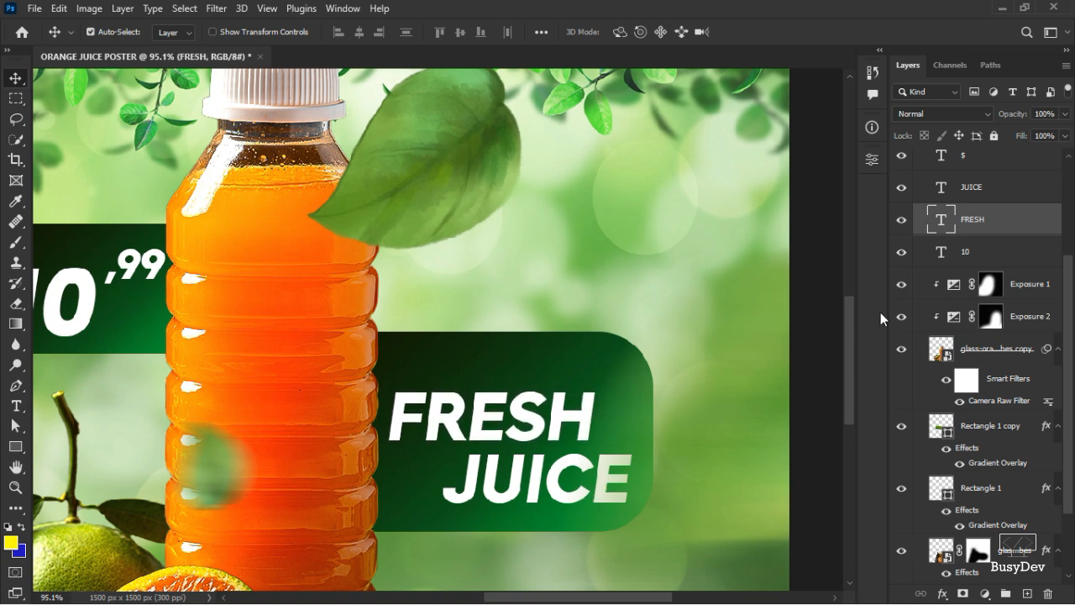
Nudge the "FRESH" and "JUICE" lines up together to center them vertically in their label, leaving only "JUICE" selected
ctrl+click(1034, 198)
key(Up)
key(Up)
key(Up)
key(Up)
key(Up)
key(Up)
key(Up)
key(Up)
key(Up)
key(Up)
key(Up)
key(Up)
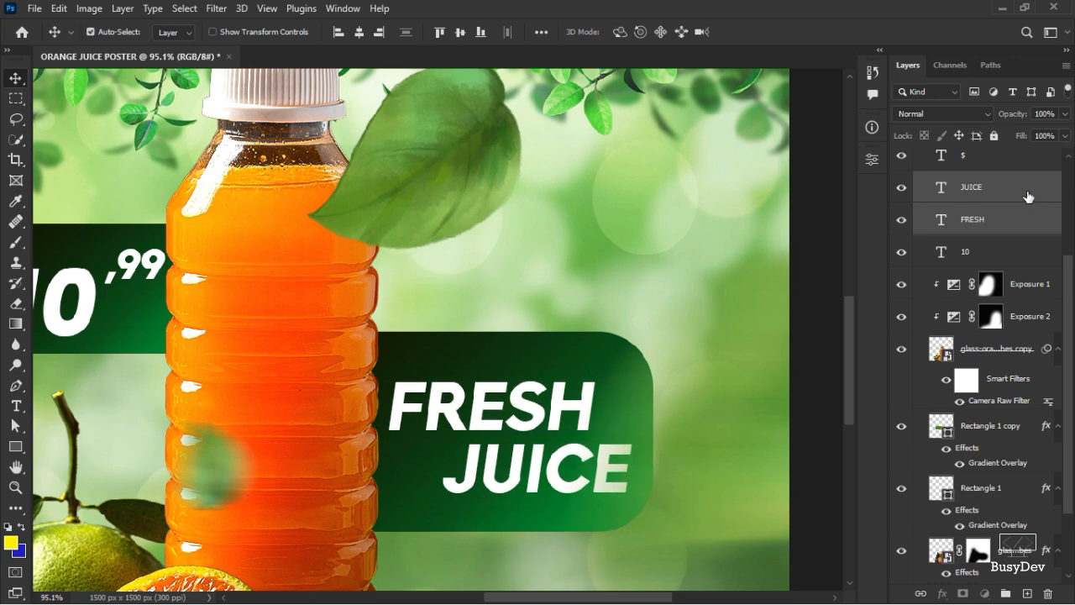
click(1028, 197)
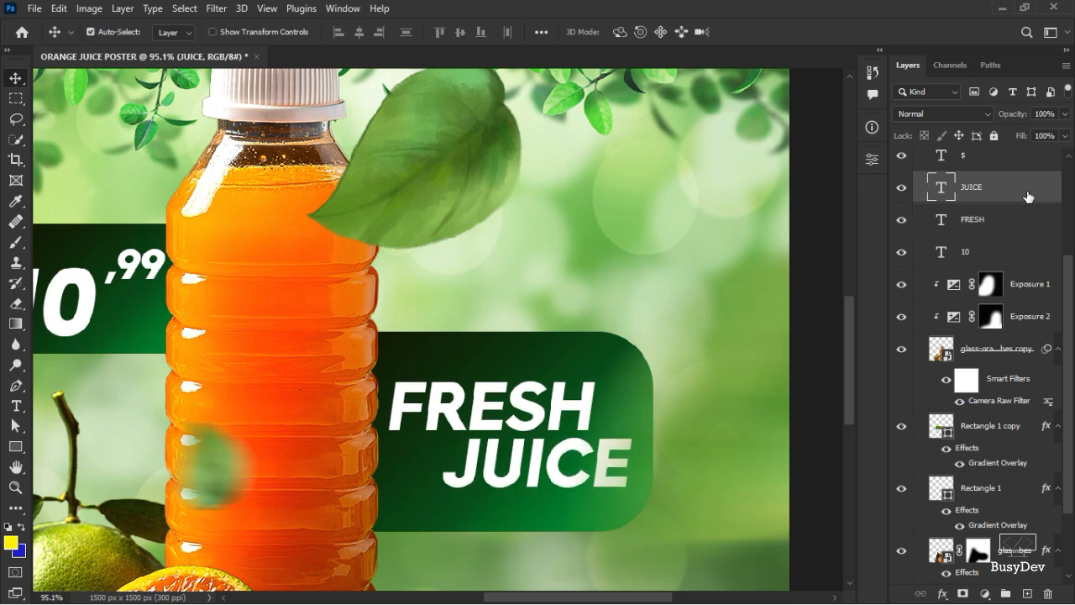
Scale the "FRESH" and "JUICE" text lines down together to about 88% around their shared center
key(ctrl+t)
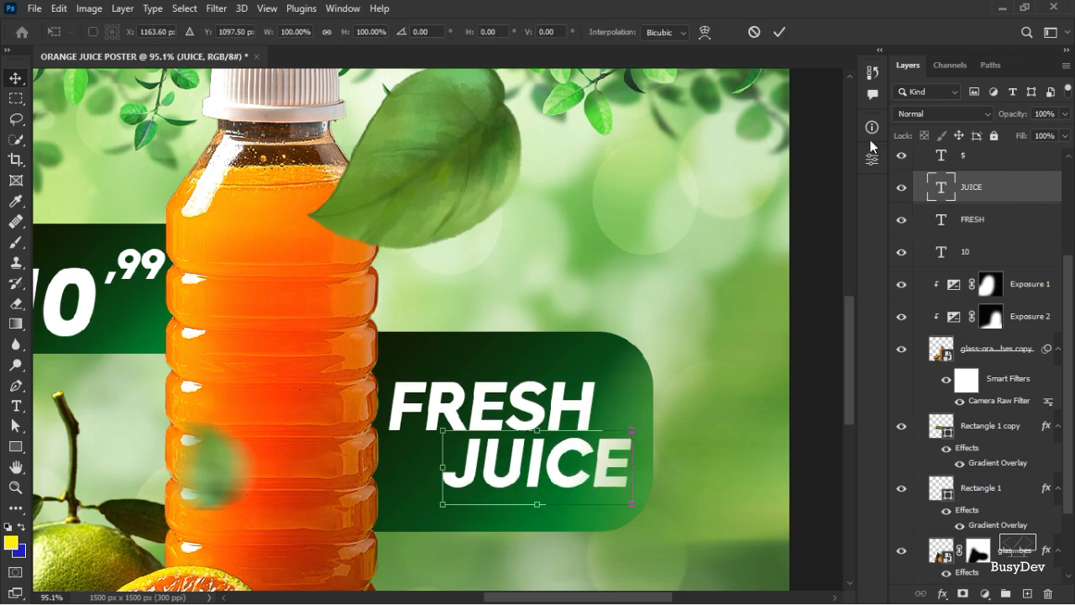
click(778, 34)
scroll(516, 472, down, 5)
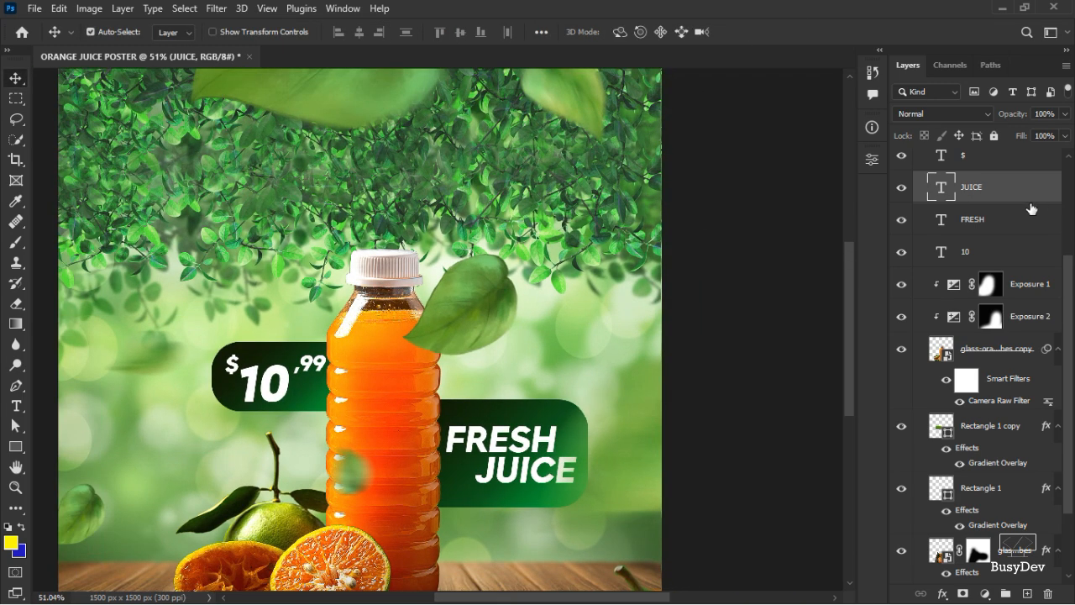
shift+click(1001, 224)
key(ctrl+t)
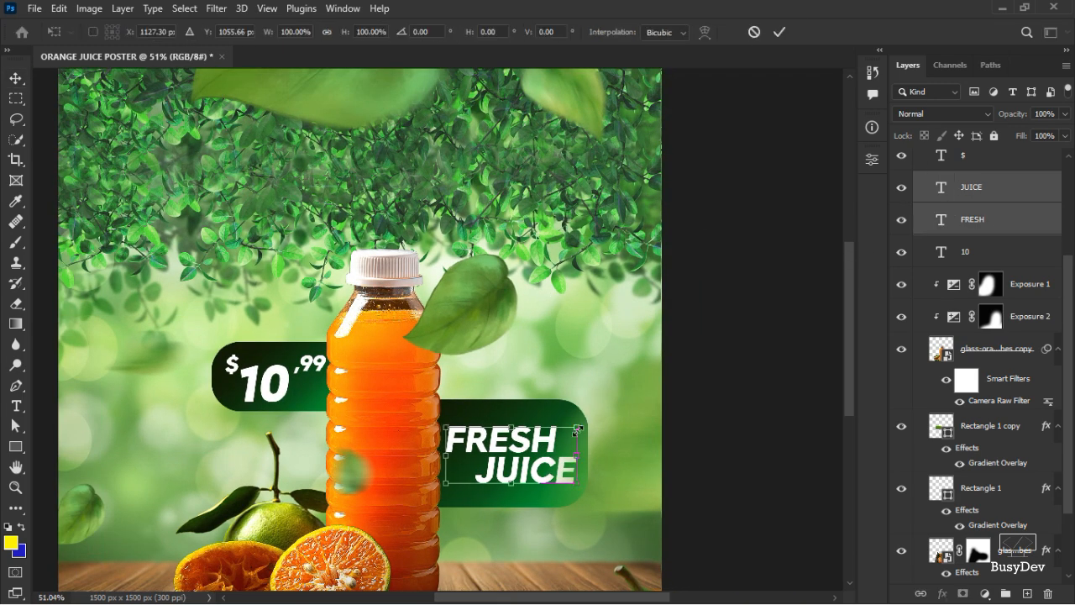
drag(578, 430, 571, 427)
click(779, 32)
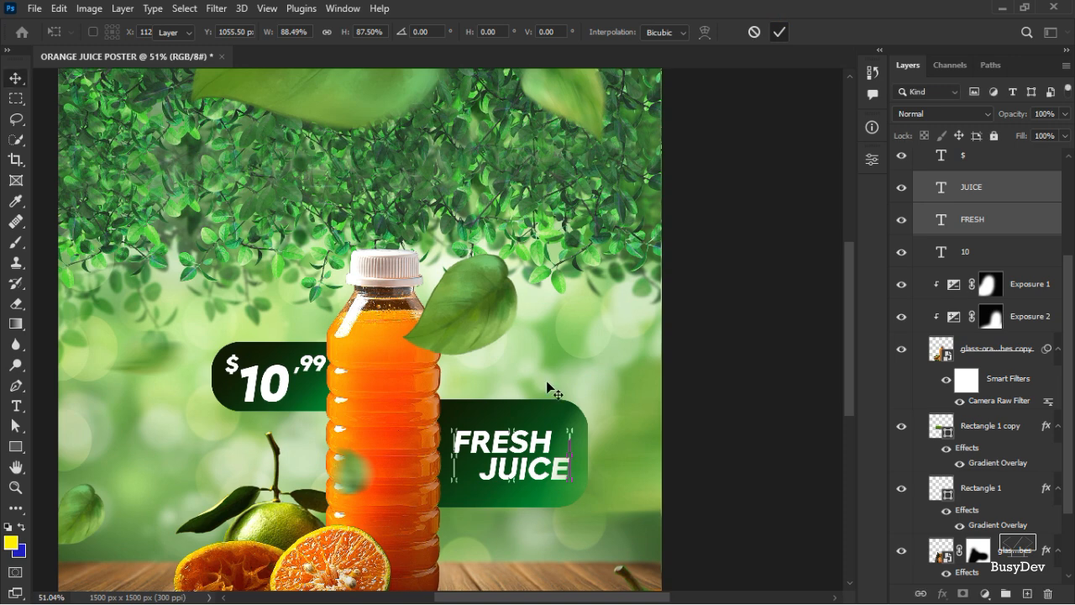
Reduce the height of the rounded label behind "FRESH JUICE" symmetrically to about 209 px, keeping its width
click(523, 403)
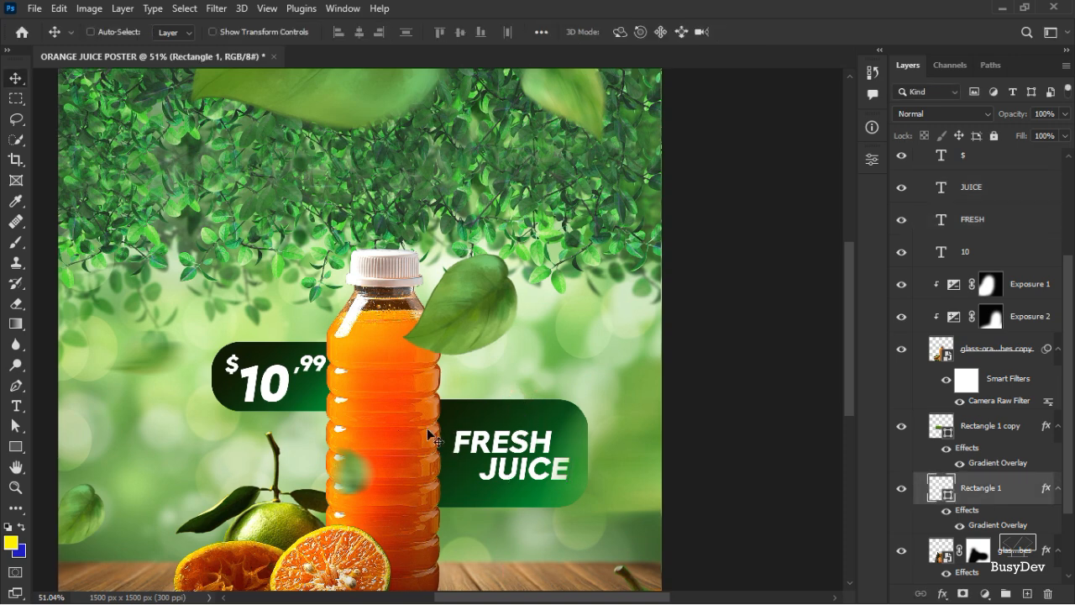
key(ctrl+t)
drag(495, 400, 494, 405)
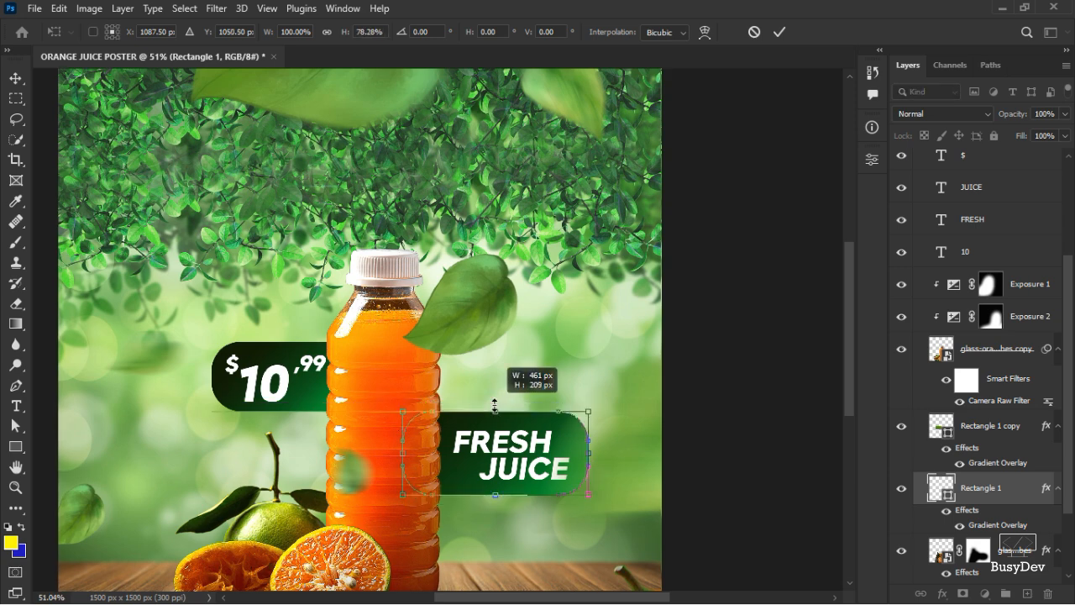
click(776, 33)
scroll(420, 451, down, 2)
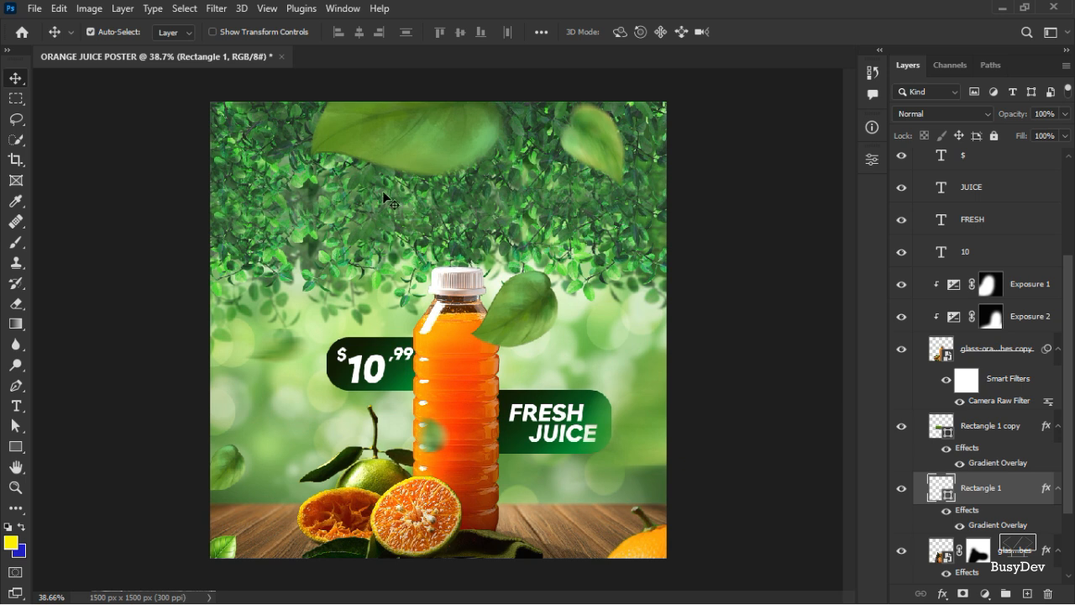
Collapse the BOTTLE group, and with Layer 3 selected set the Type tool's font to Montserrat SemiBold Italic
scroll(1046, 261, up, 5)
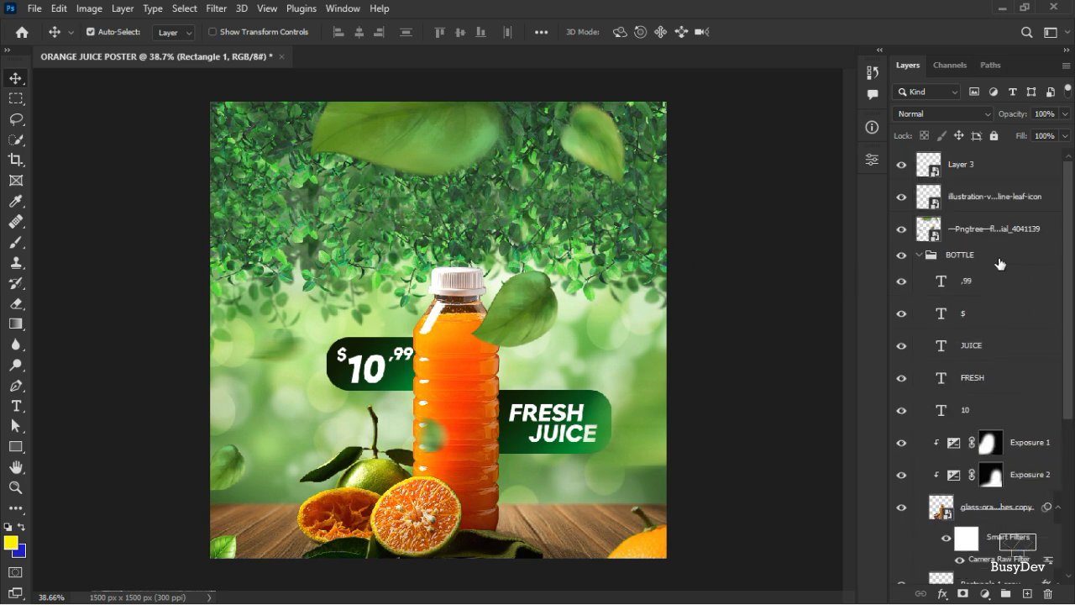
click(918, 254)
click(965, 165)
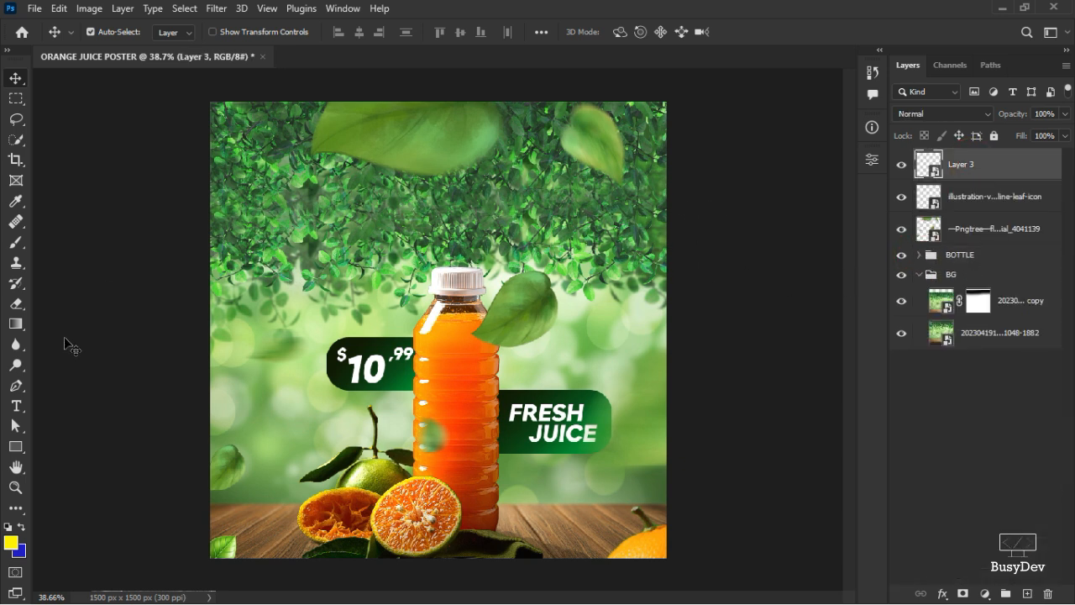
click(17, 406)
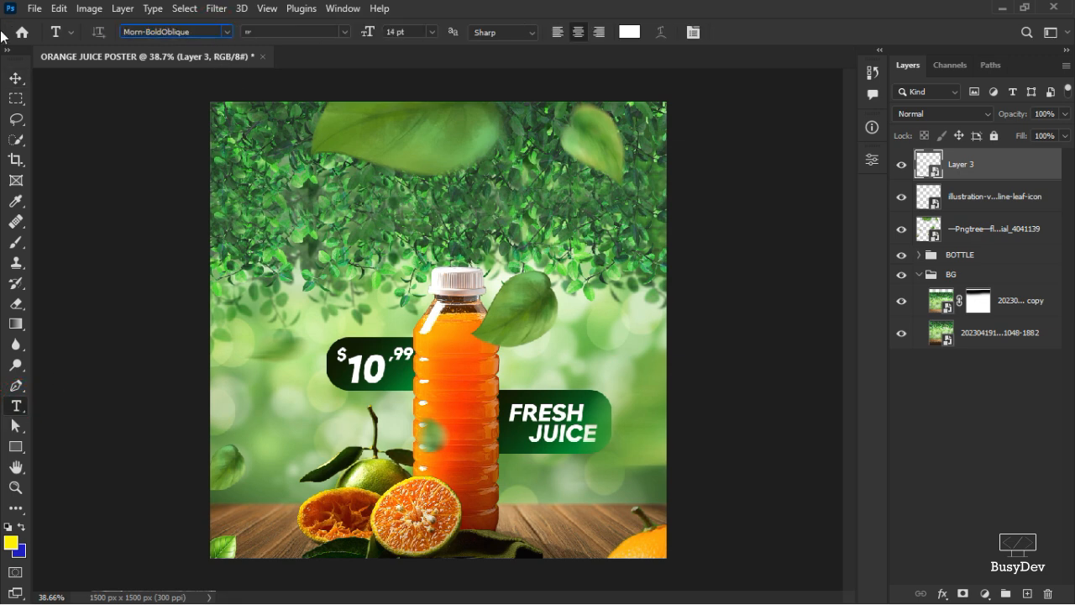
text(AMO)
key(BackSpace)
key(BackSpace)
key(BackSpace)
text(MONTS)
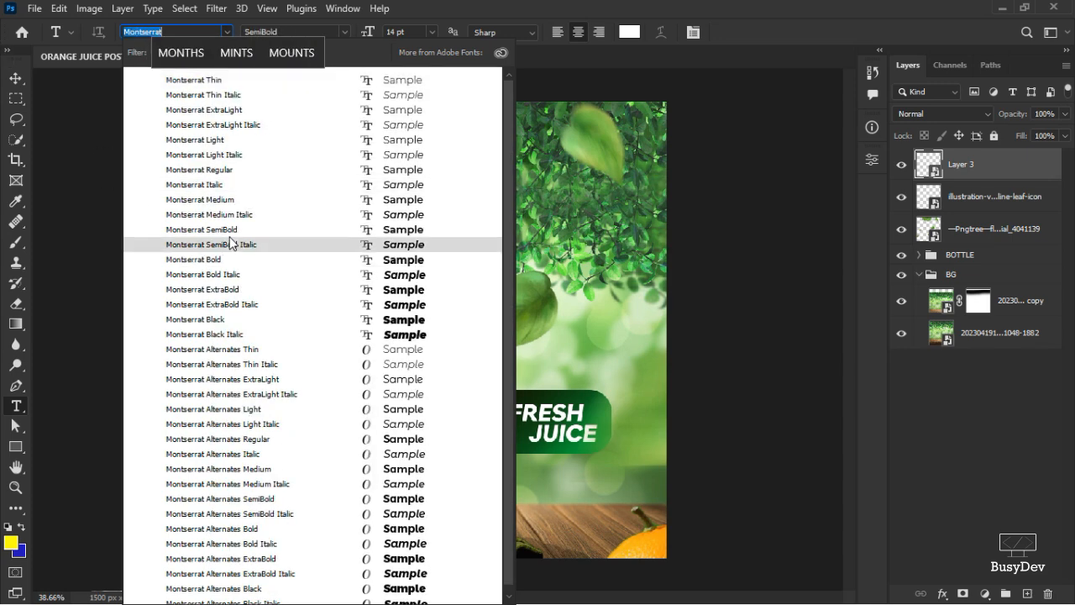
click(232, 244)
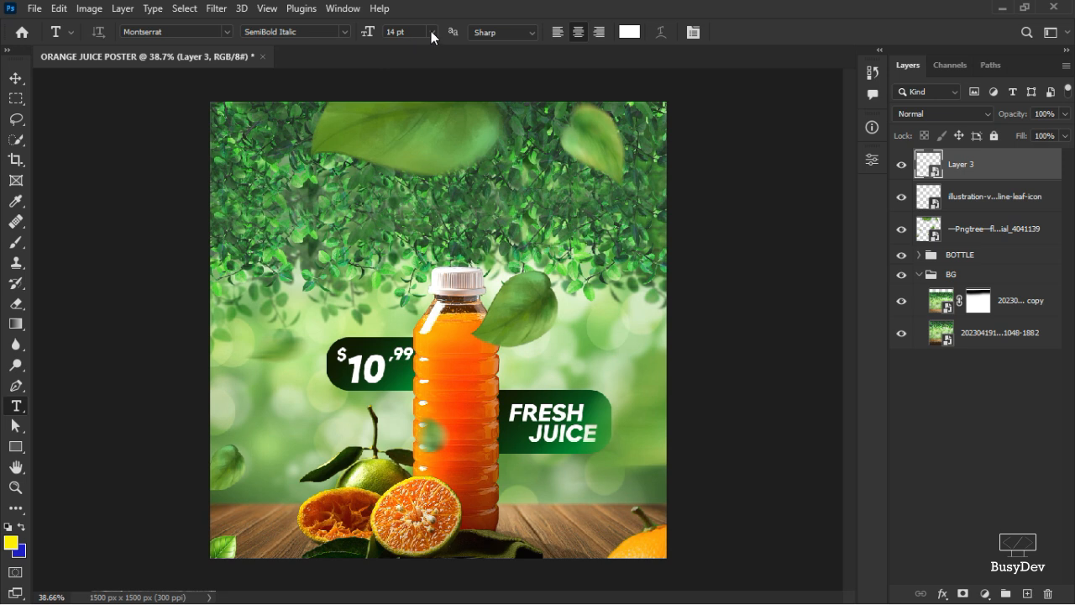
Add the 14 pt white text "VIVI VENTURES" near the poster's top edge and move it to sit centered above the bottle cap
click(355, 173)
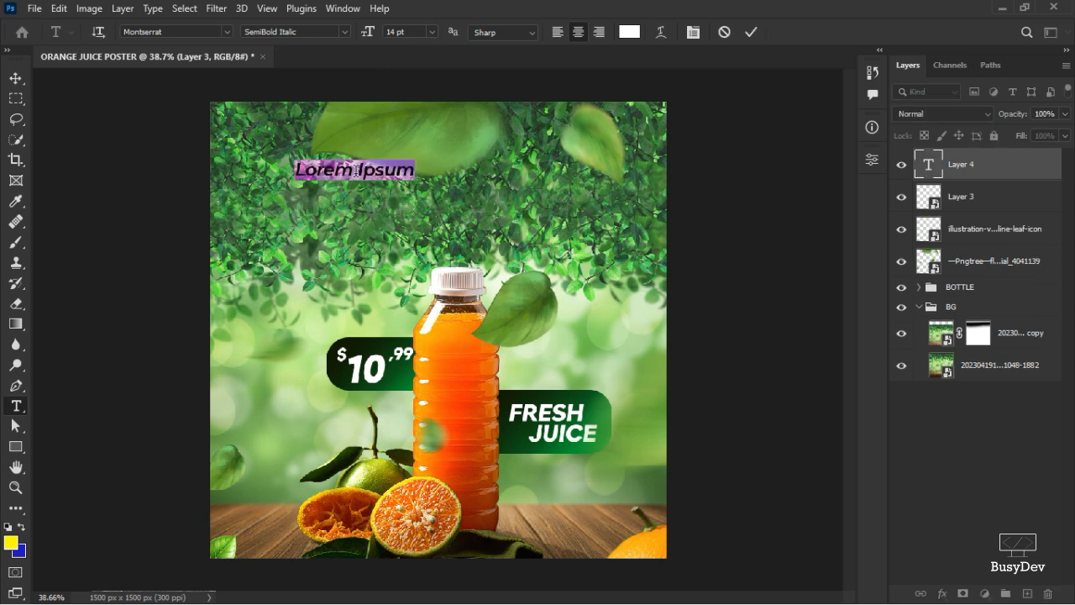
text(VIVI VEN)
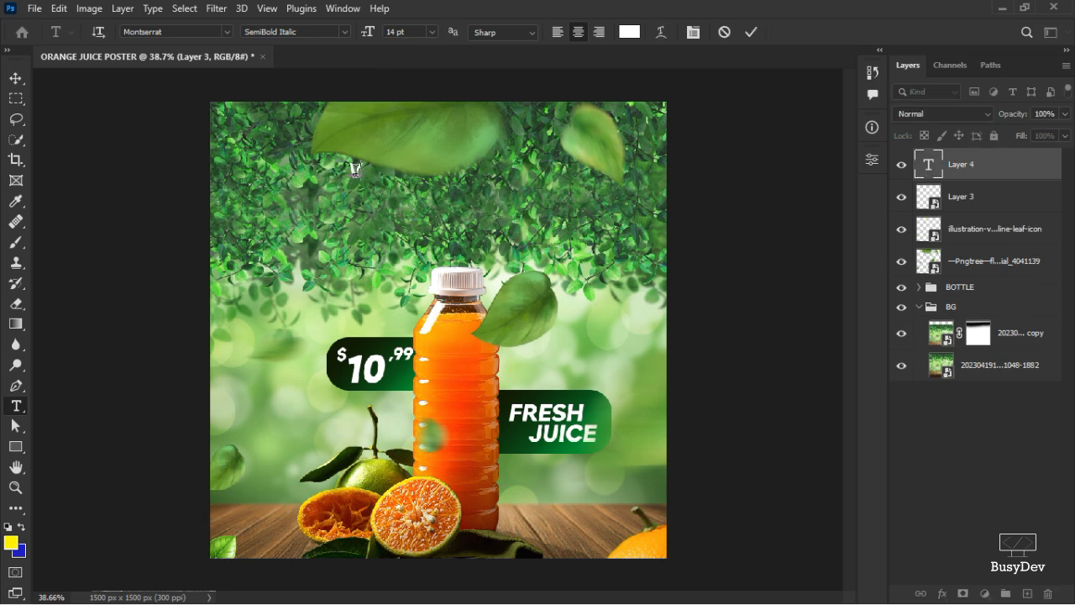
text(TURES)
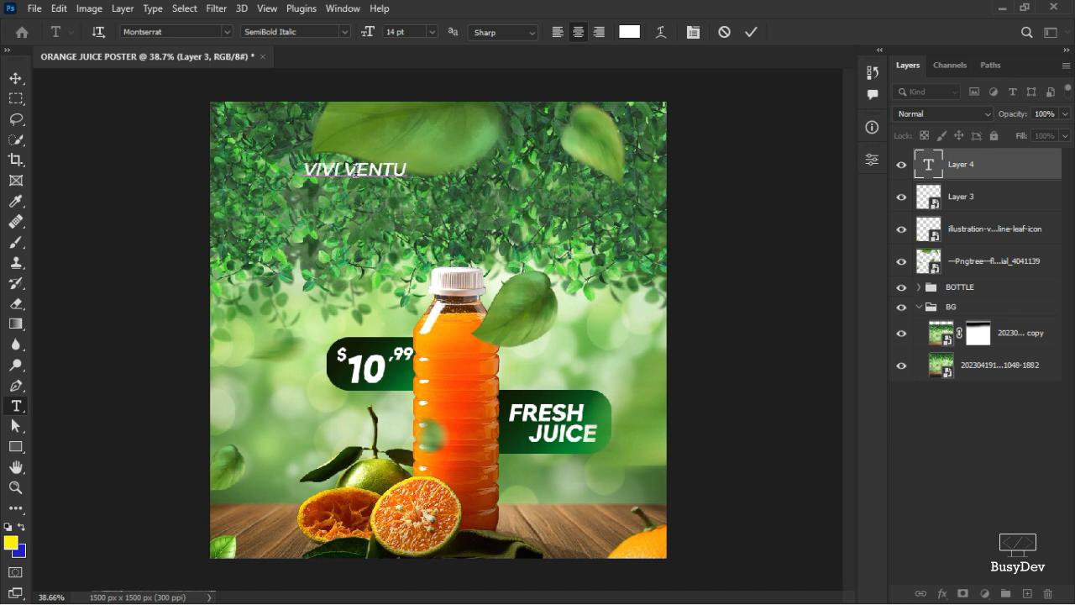
click(750, 31)
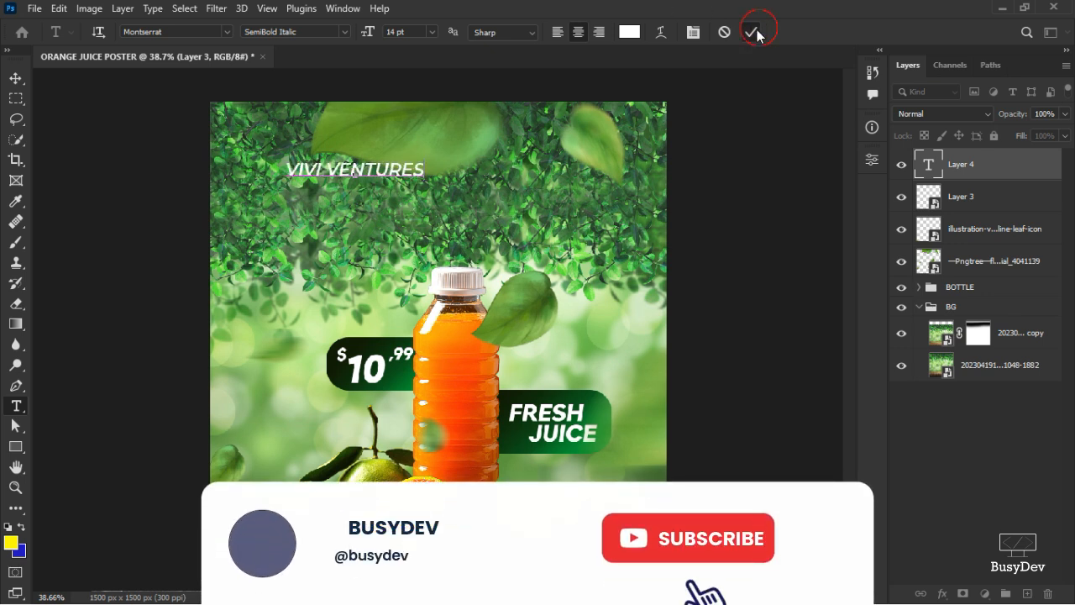
click(15, 78)
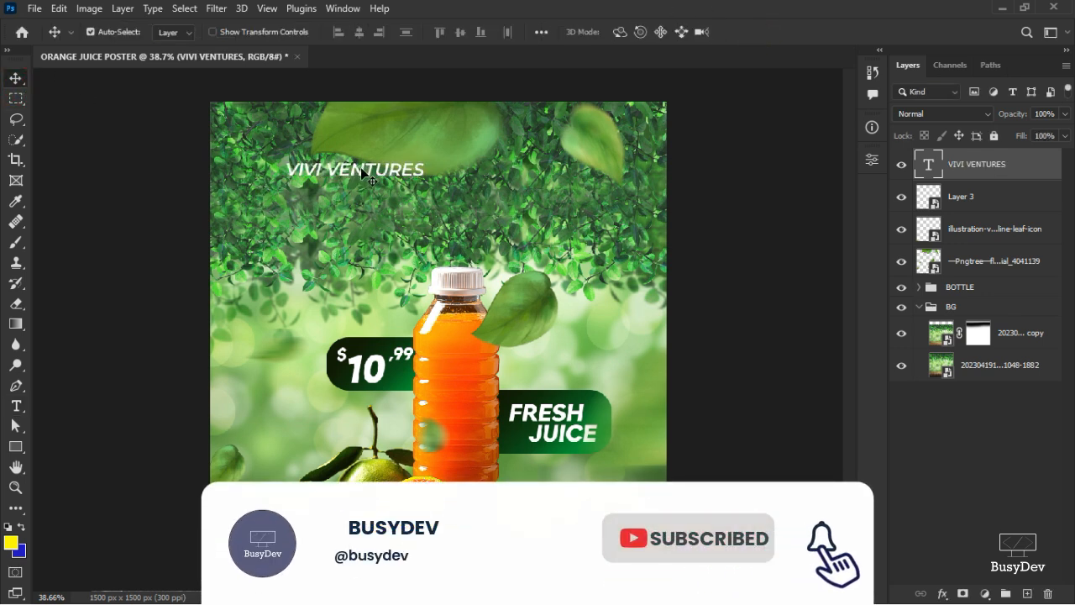
drag(361, 172, 457, 153)
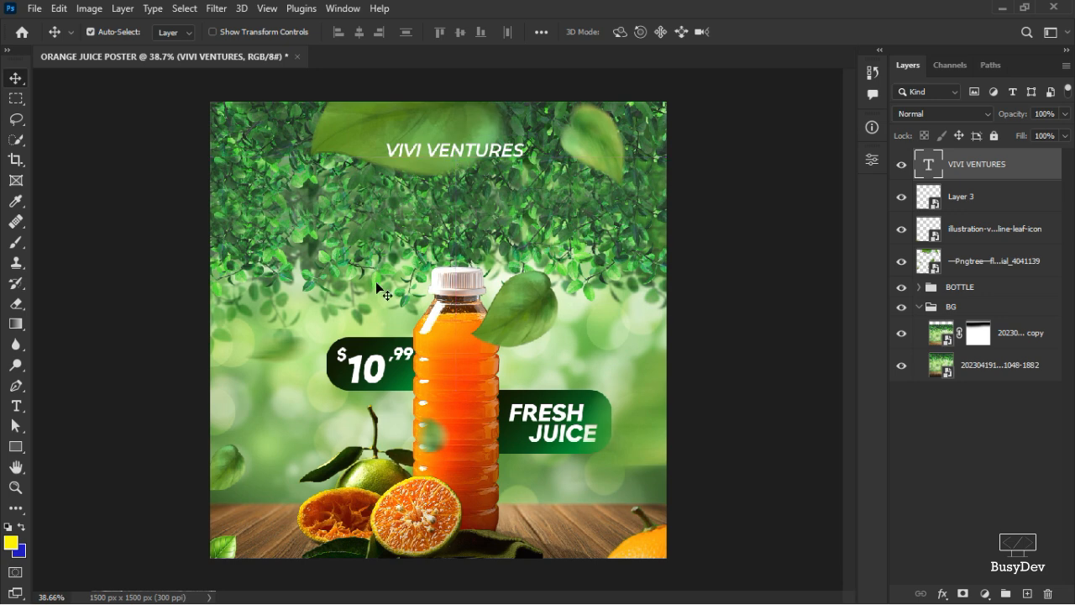
scroll(386, 344, down, 3)
scroll(387, 346, up, 1)
scroll(386, 346, up, 2)
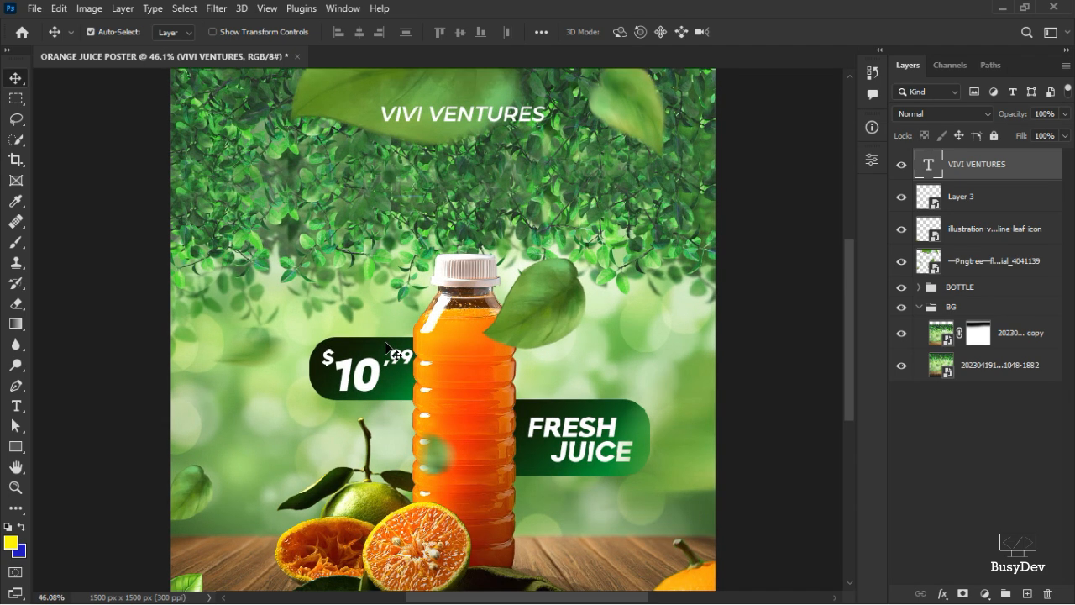
scroll(394, 336, down, 2)
scroll(531, 319, up, 2)
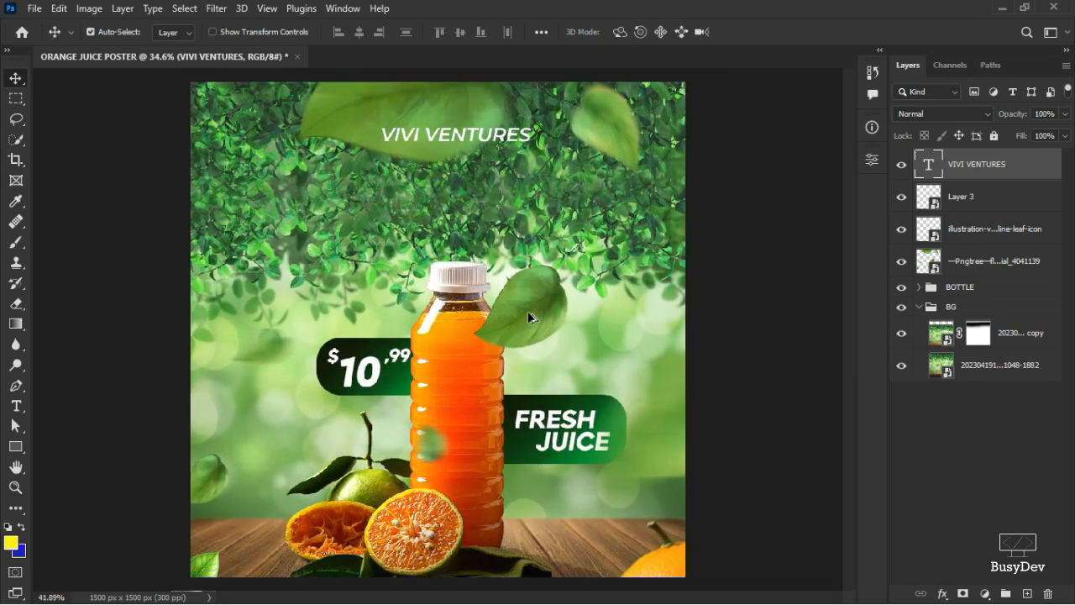
scroll(528, 312, down, 1)
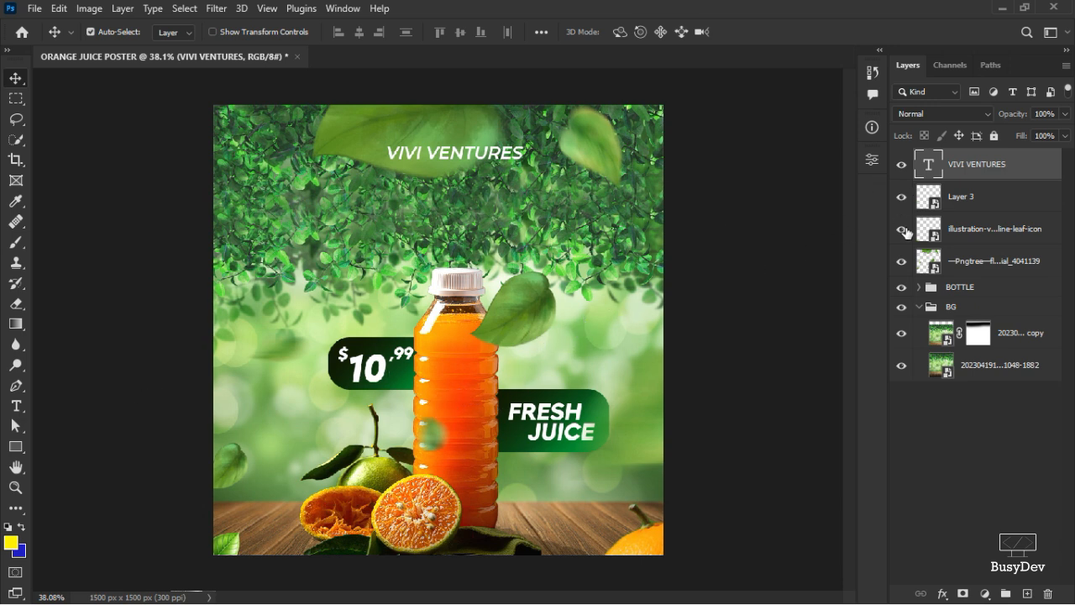
Collapse the BG group and add a Curves adjustment layer above all layers with one highlight and one shadow point
click(919, 306)
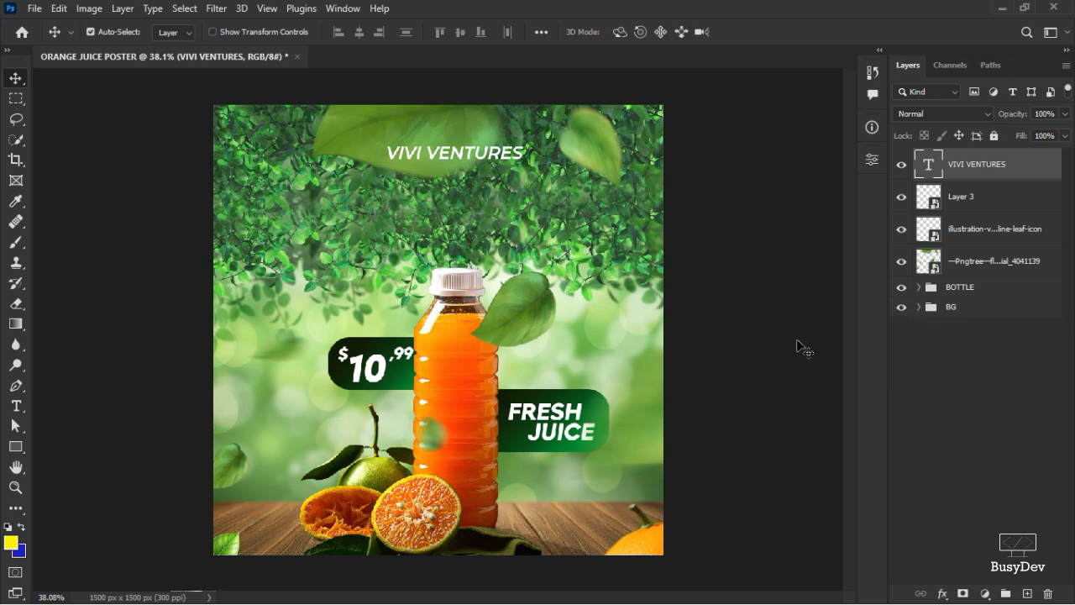
click(985, 594)
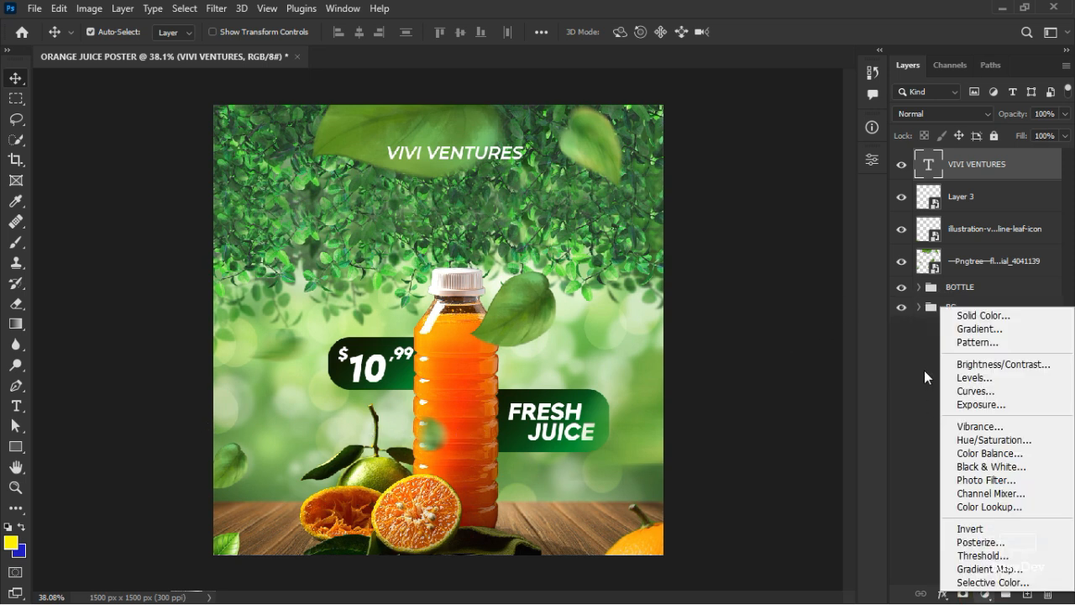
click(993, 391)
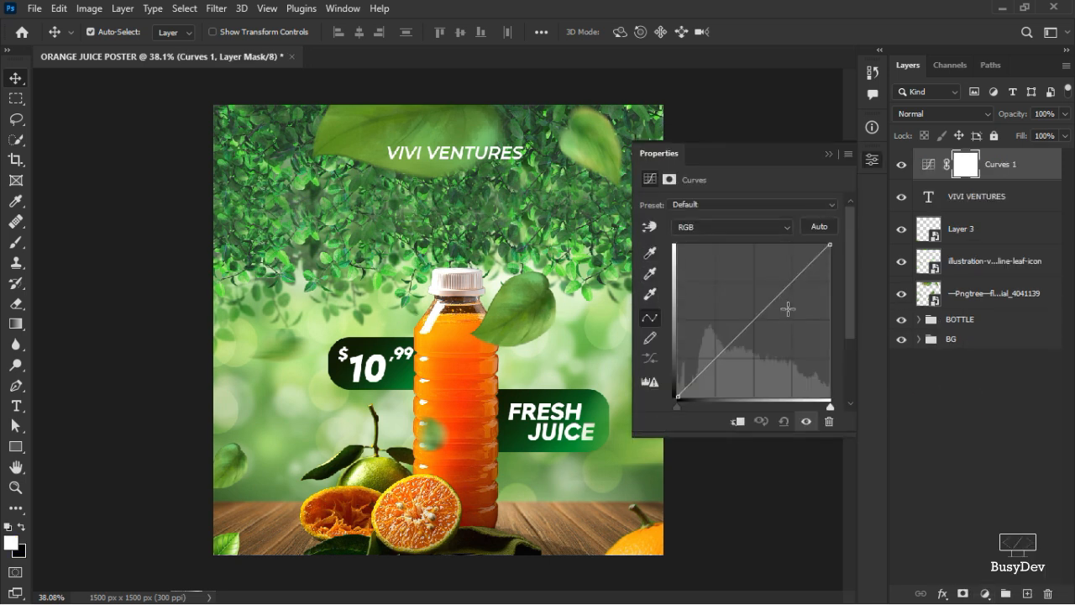
drag(790, 285, 789, 281)
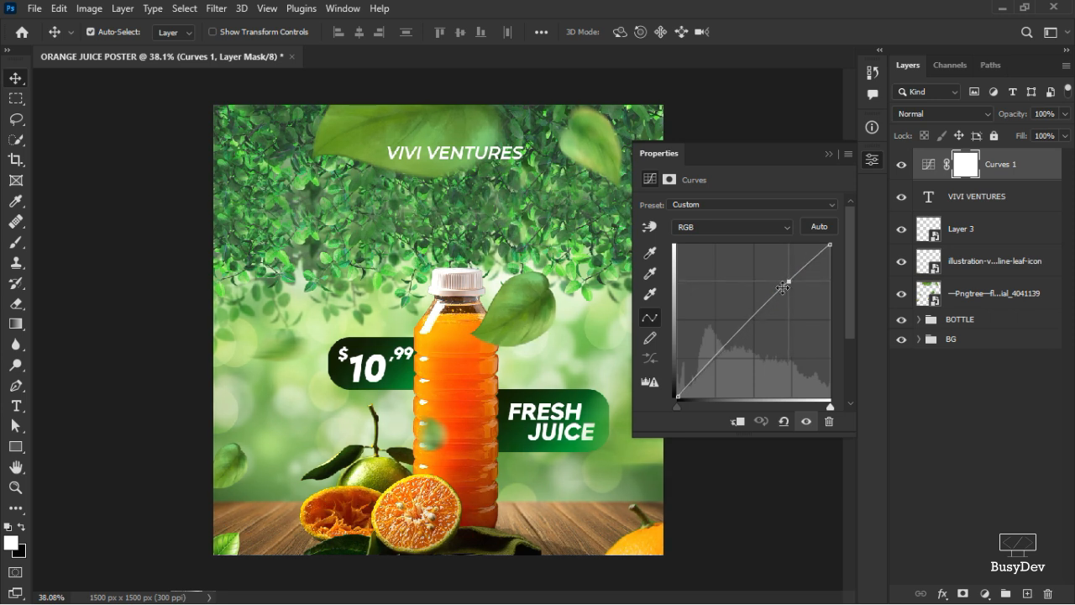
drag(712, 356, 715, 359)
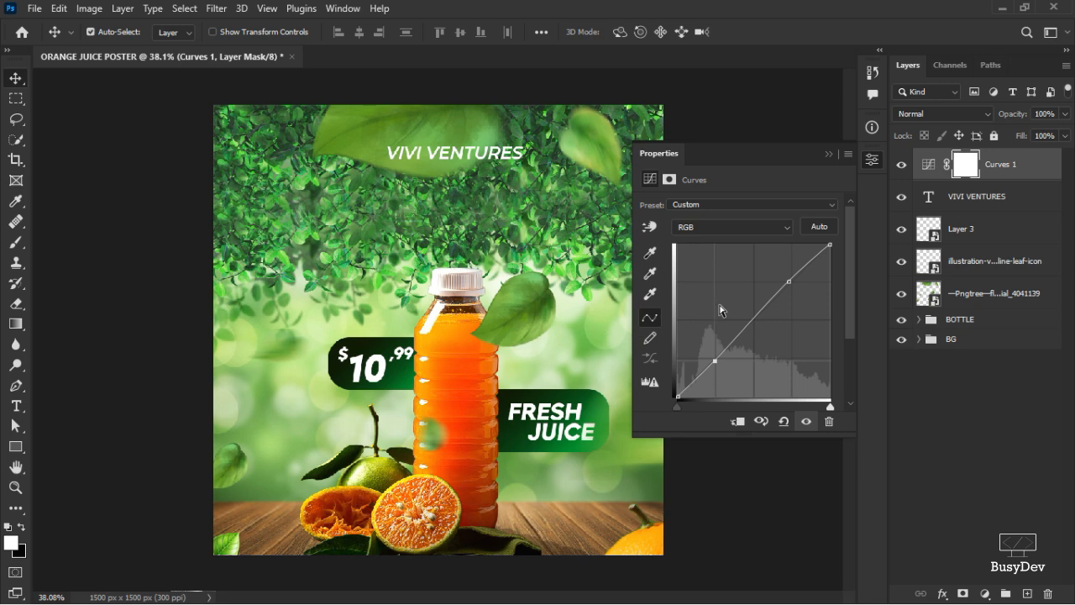
Raise the curve's highlight and shadow points slightly, and compare the poster with and without the Curves adjustment
drag(711, 364, 734, 335)
drag(793, 280, 793, 278)
drag(733, 336, 721, 354)
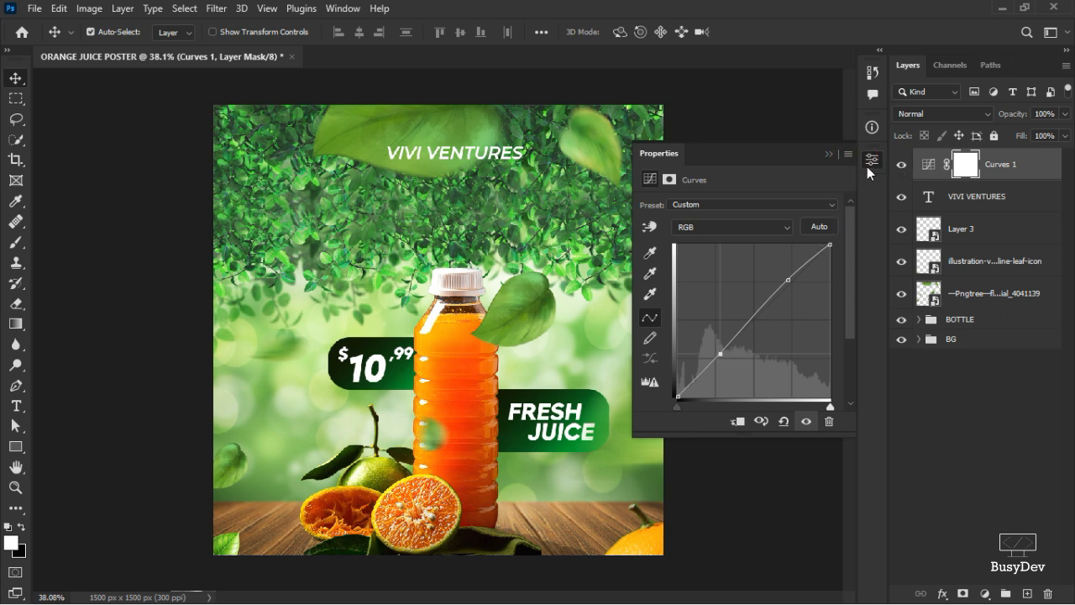
click(903, 166)
click(903, 168)
click(866, 158)
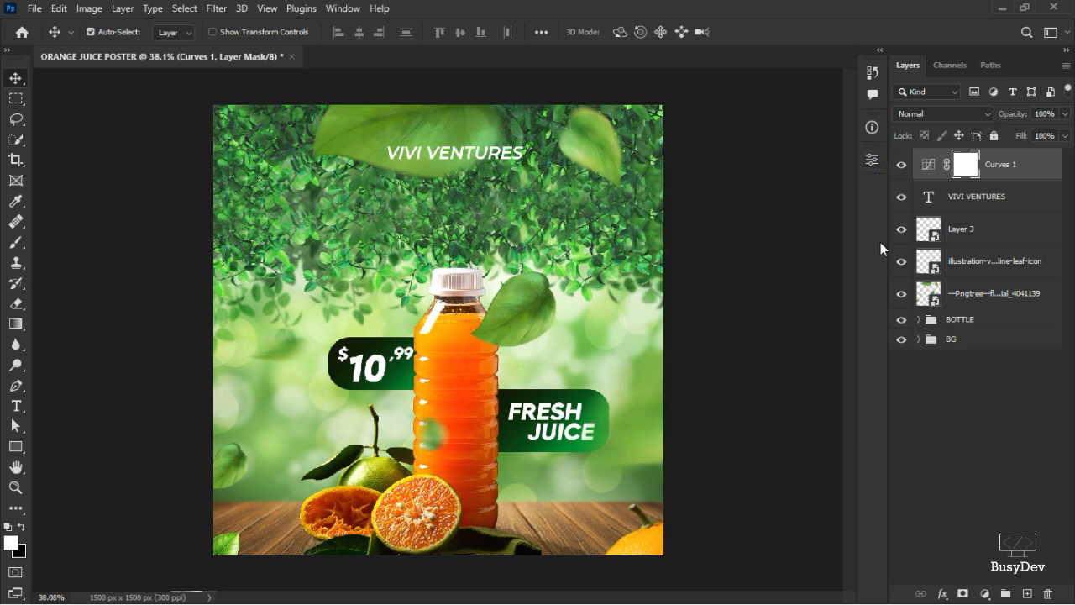
Add a Photo Filter adjustment layer above Curves 1 and open its filter color for editing
click(986, 592)
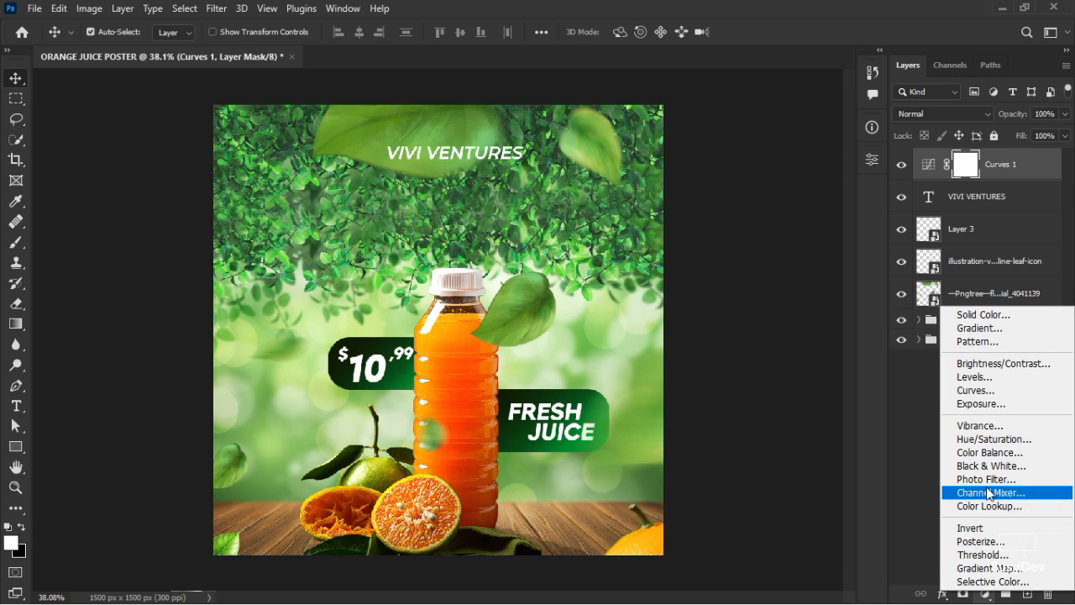
click(986, 478)
click(691, 229)
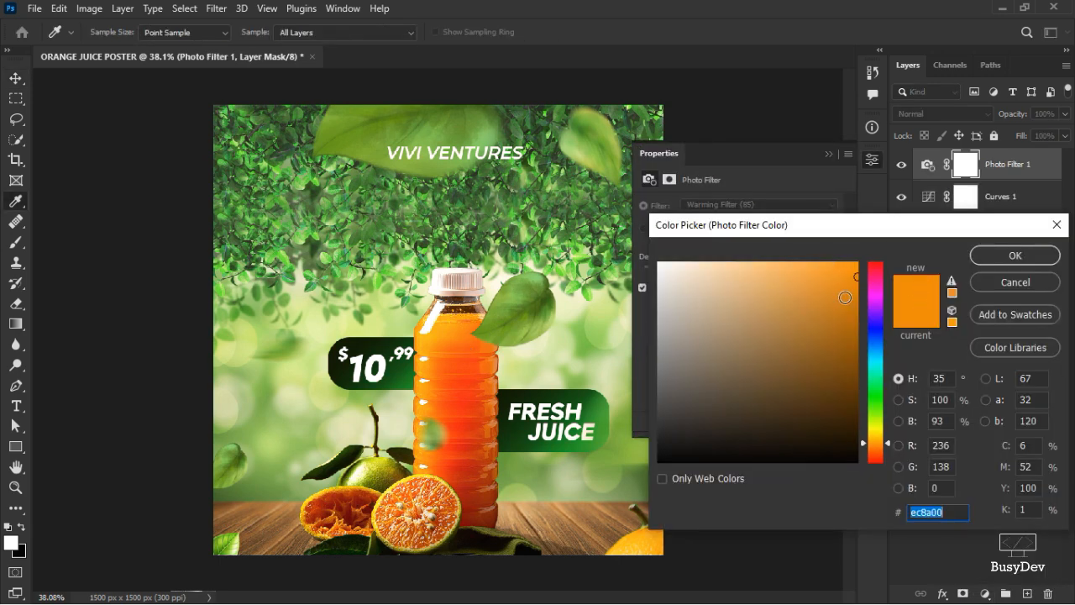
click(874, 398)
click(845, 295)
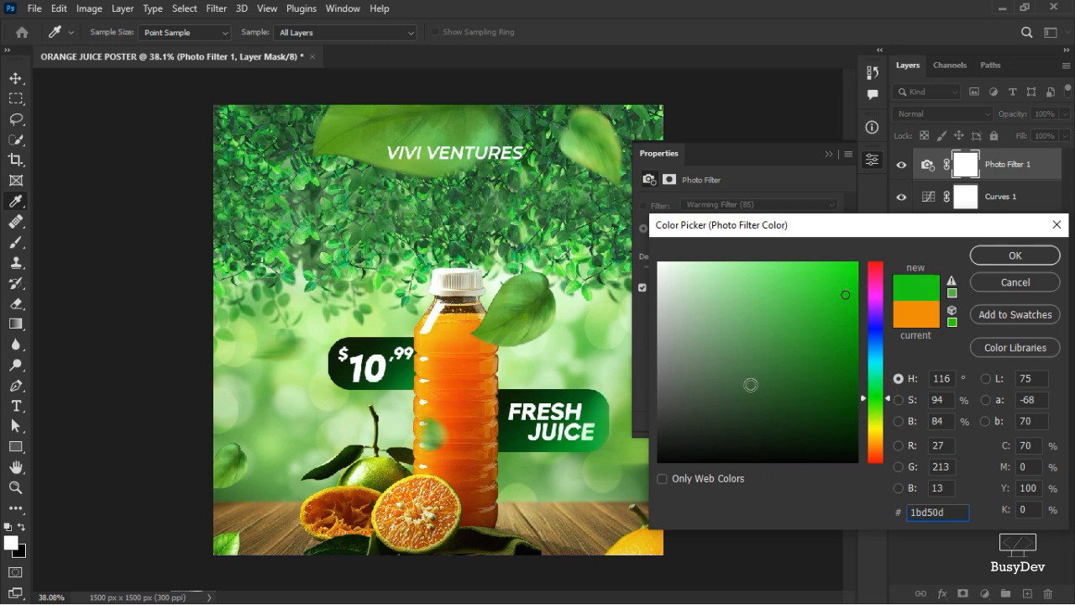
click(899, 317)
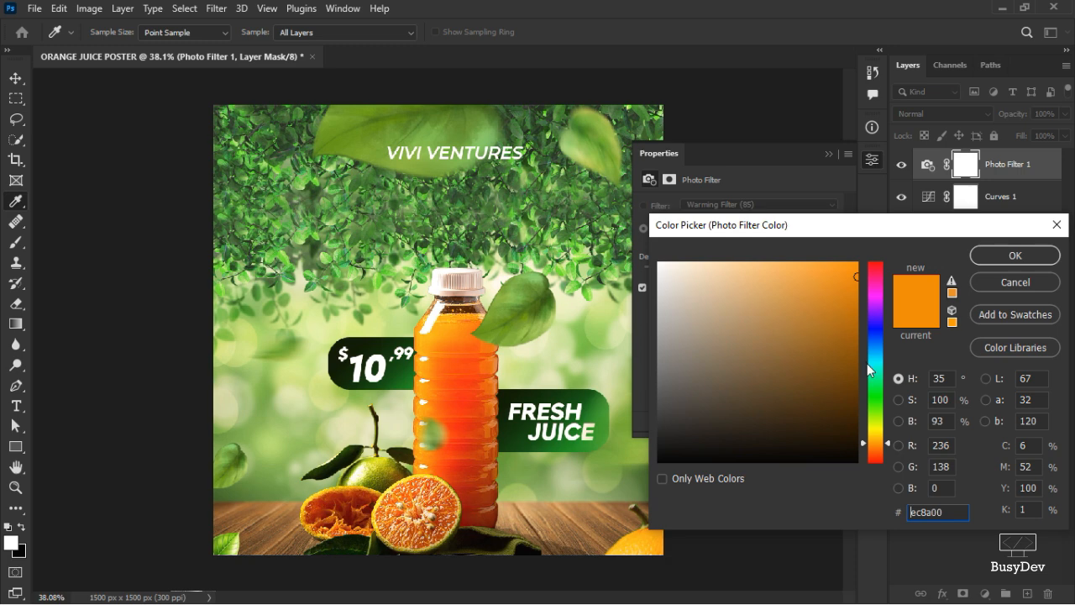
Set the photo filter color to a light green, #73f273
click(874, 395)
mouse_move(823, 350)
mouse_down()
mouse_move(821, 295)
mouse_move(856, 229)
mouse_up()
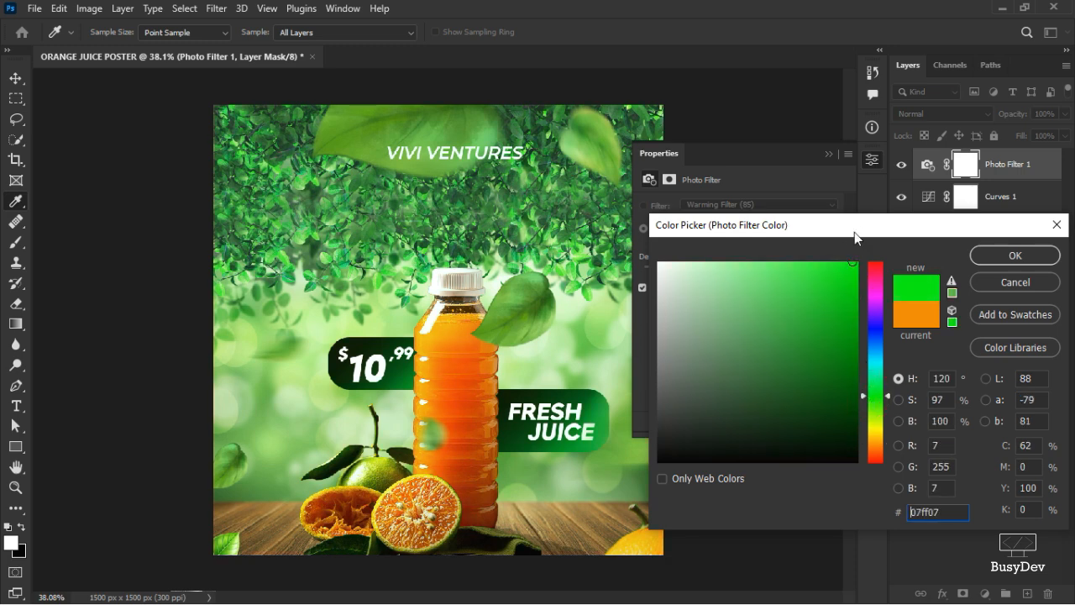
mouse_move(831, 292)
mouse_down()
mouse_move(832, 313)
mouse_move(762, 271)
mouse_up()
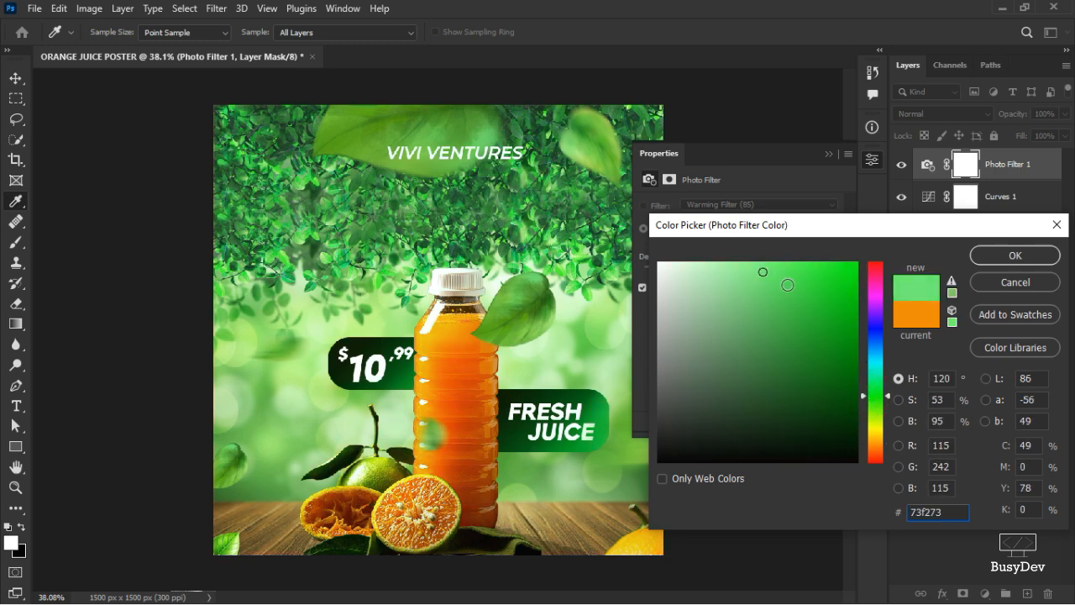
click(1014, 255)
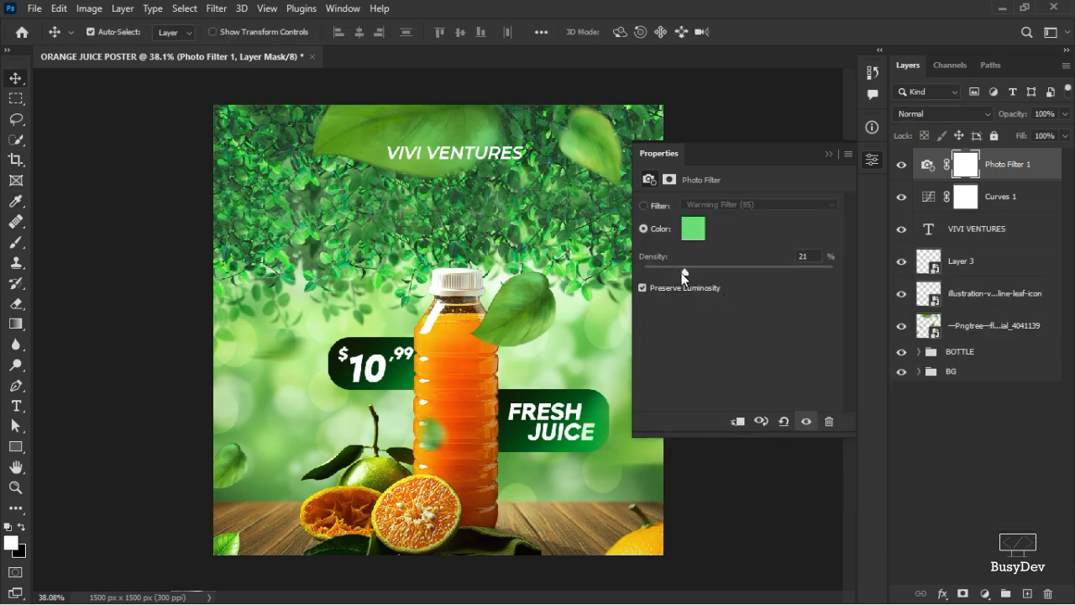
Fine-tune the Photo Filter's density and add a Color Balance adjustment layer above Photo Filter 1
drag(677, 273, 676, 273)
click(871, 160)
click(984, 593)
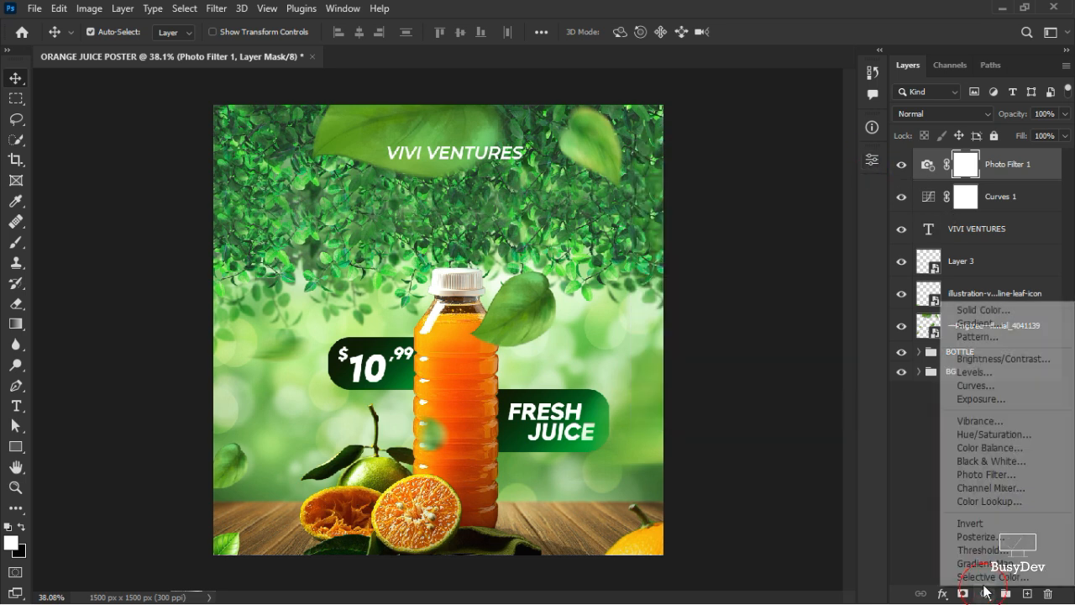
click(958, 447)
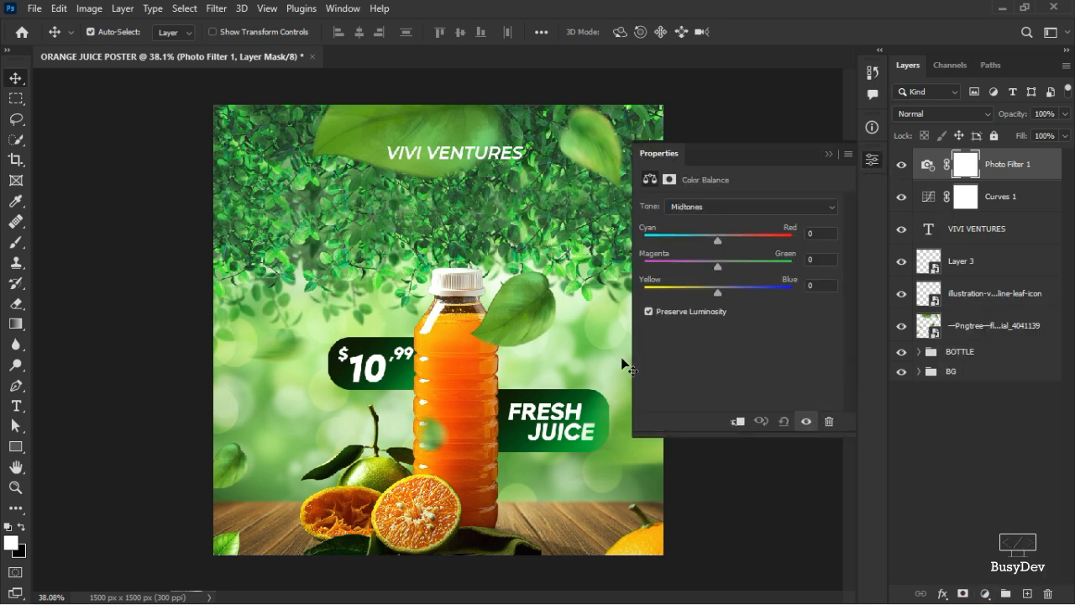
Adjust the yellow–blue balance of the shadows slightly in the Color Balance adjustment
click(722, 206)
click(721, 218)
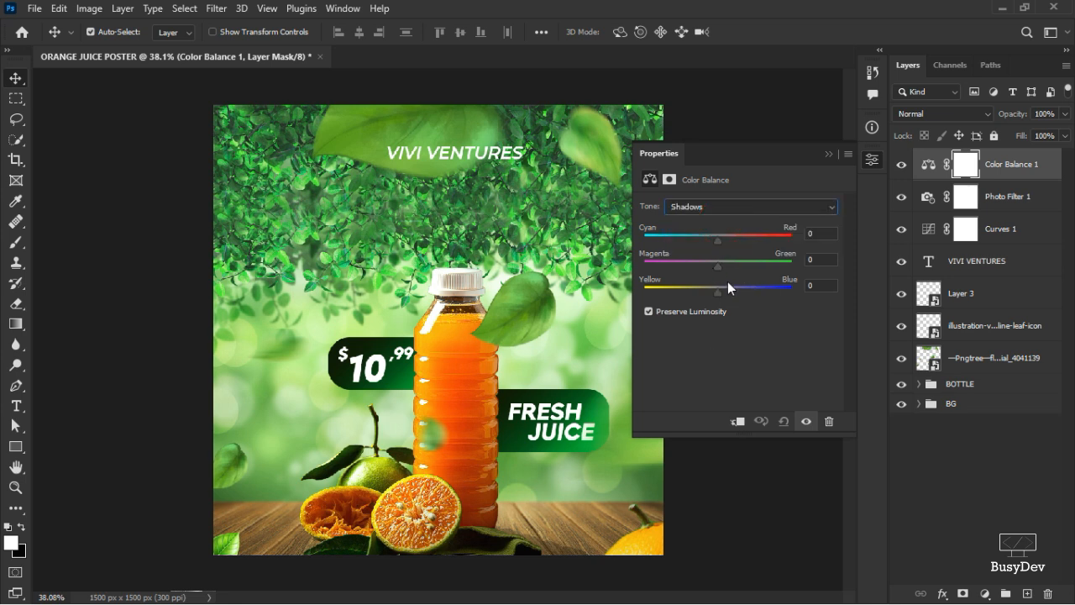
mouse_move(717, 290)
mouse_down()
mouse_move(734, 283)
mouse_move(719, 292)
mouse_up()
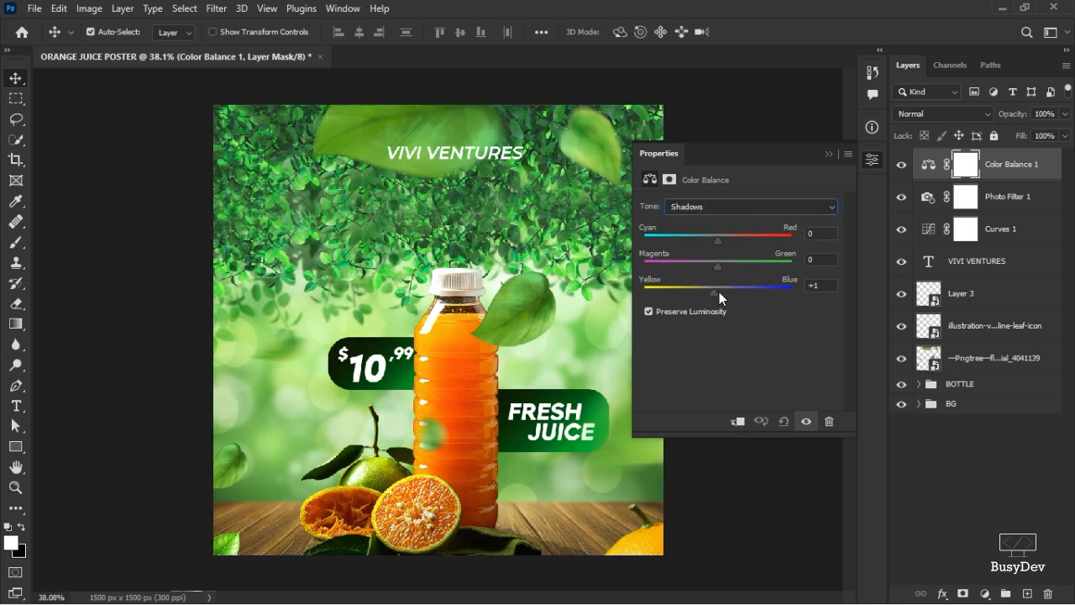
Shift the Color Balance highlights slightly toward yellow and red, and set the adjustment layer's opacity to 76%
click(731, 210)
click(737, 243)
mouse_move(717, 293)
mouse_down()
mouse_move(698, 291)
mouse_move(714, 290)
mouse_up()
drag(719, 238, 724, 238)
click(872, 159)
drag(1017, 118, 1001, 117)
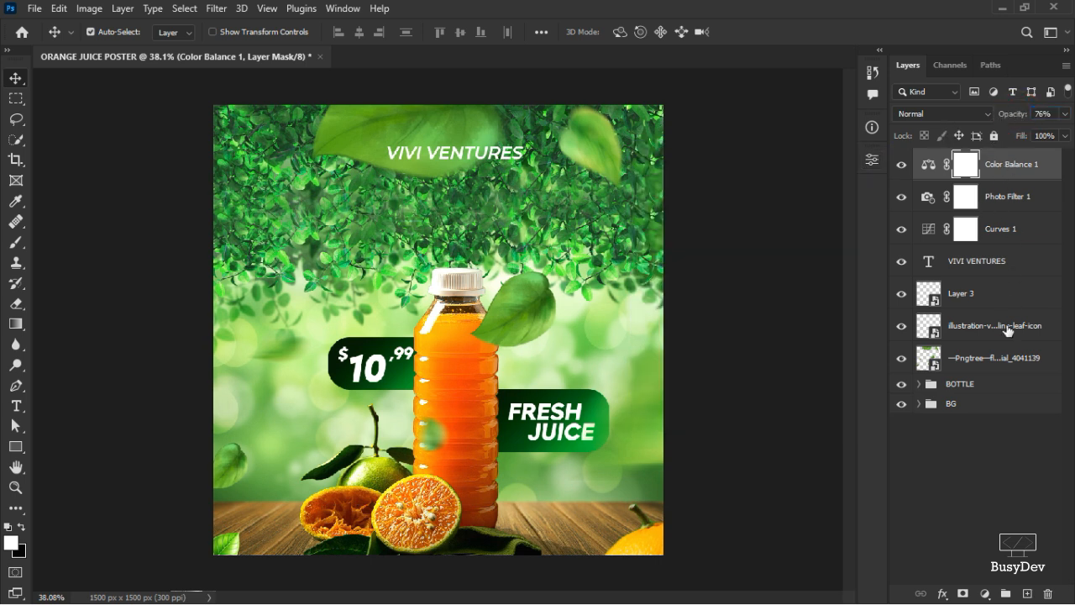
Add a Curves adjustment layer above Color Balance 1 and pull the middle of its curve down to darken the poster
click(984, 594)
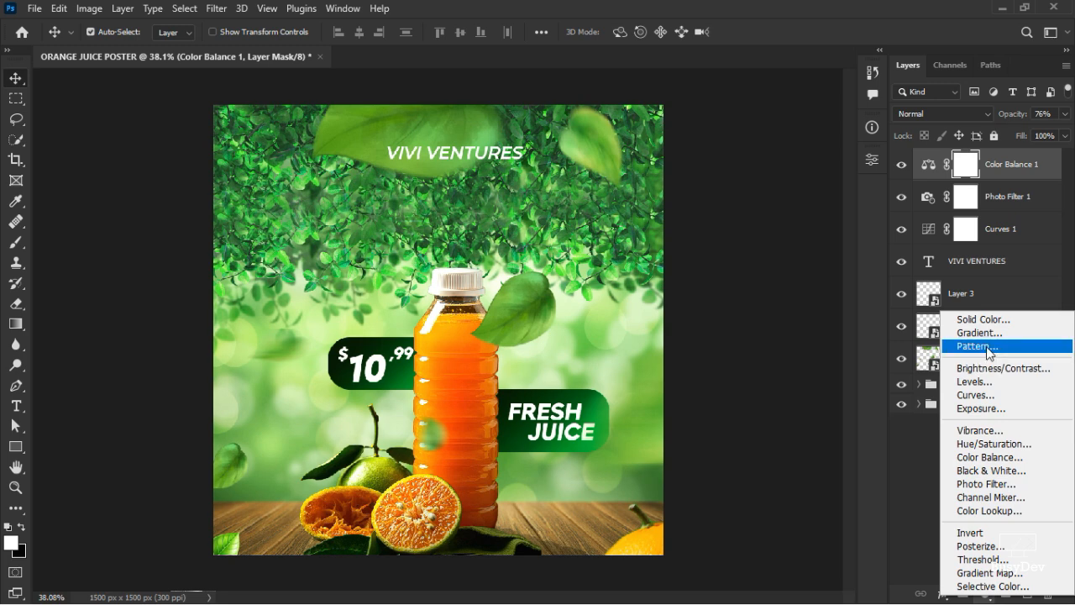
click(975, 395)
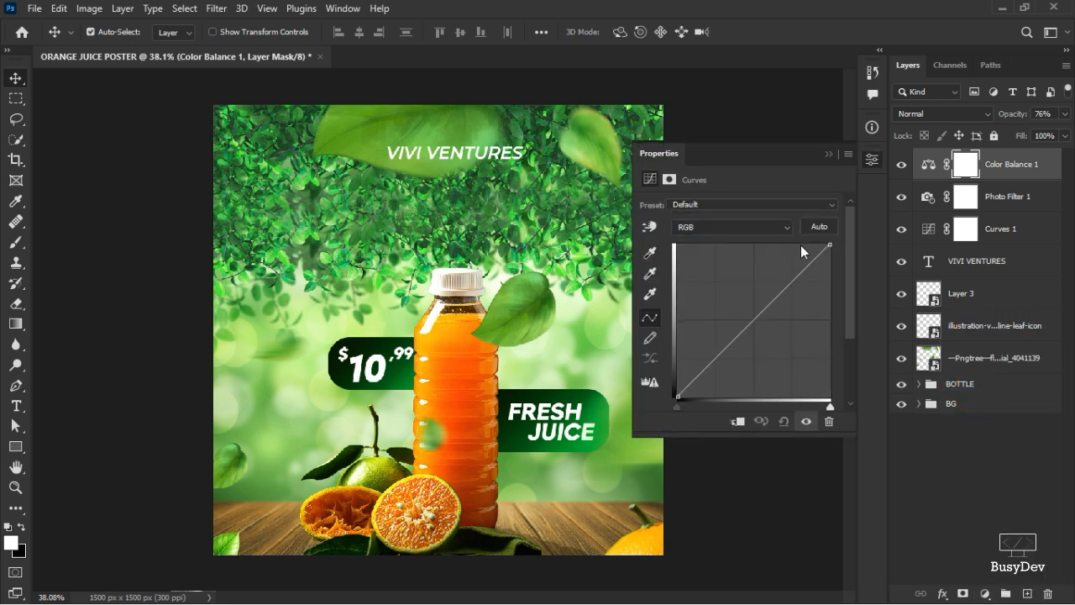
drag(754, 319, 742, 353)
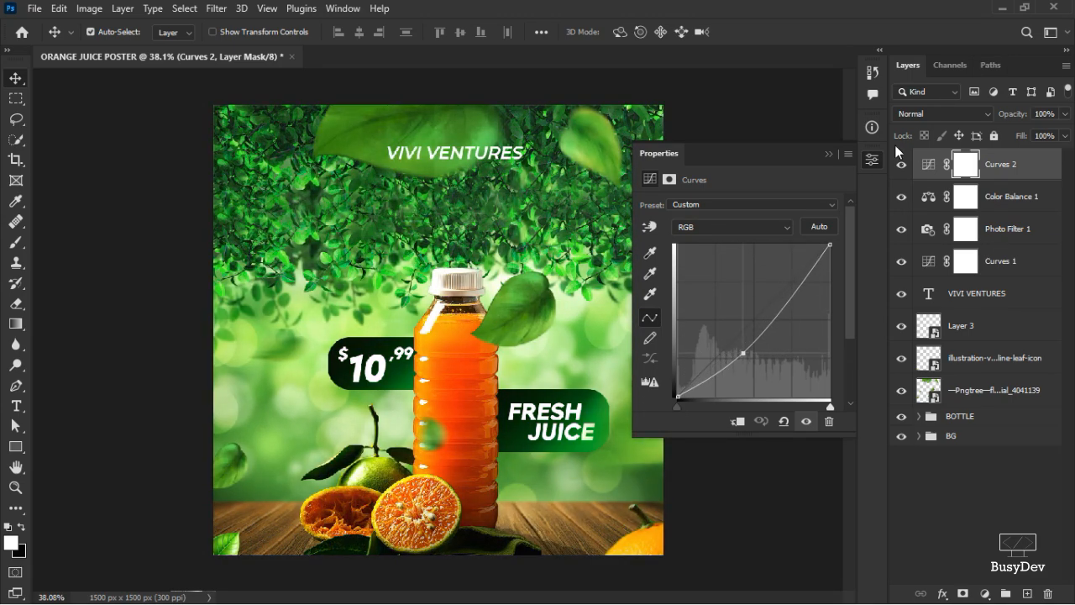
Delete the Curves 2 adjustment layer together with its mask
click(874, 165)
key(Delete)
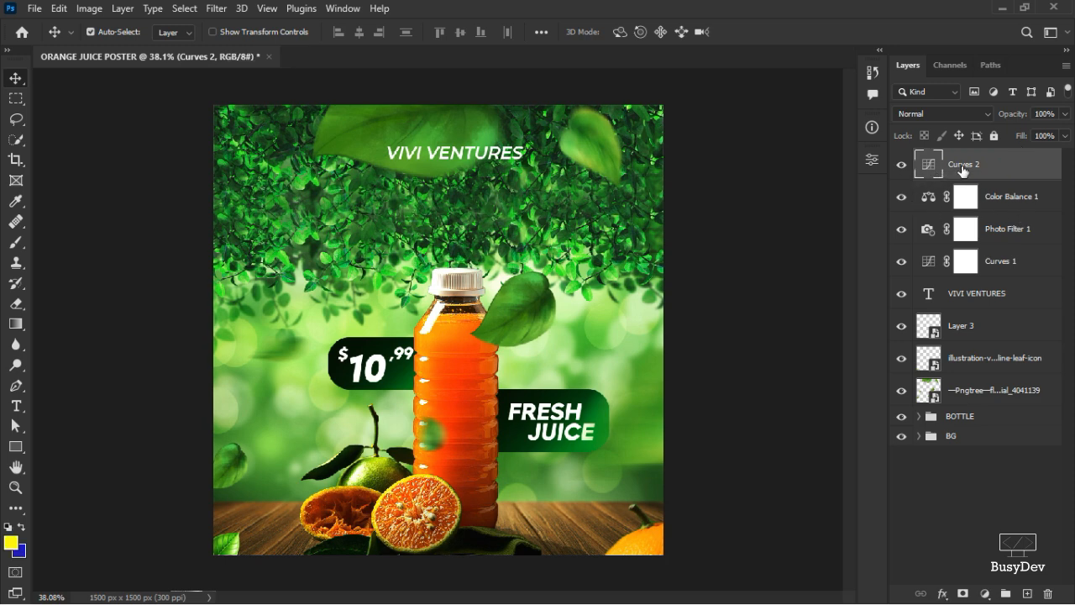
key(Delete)
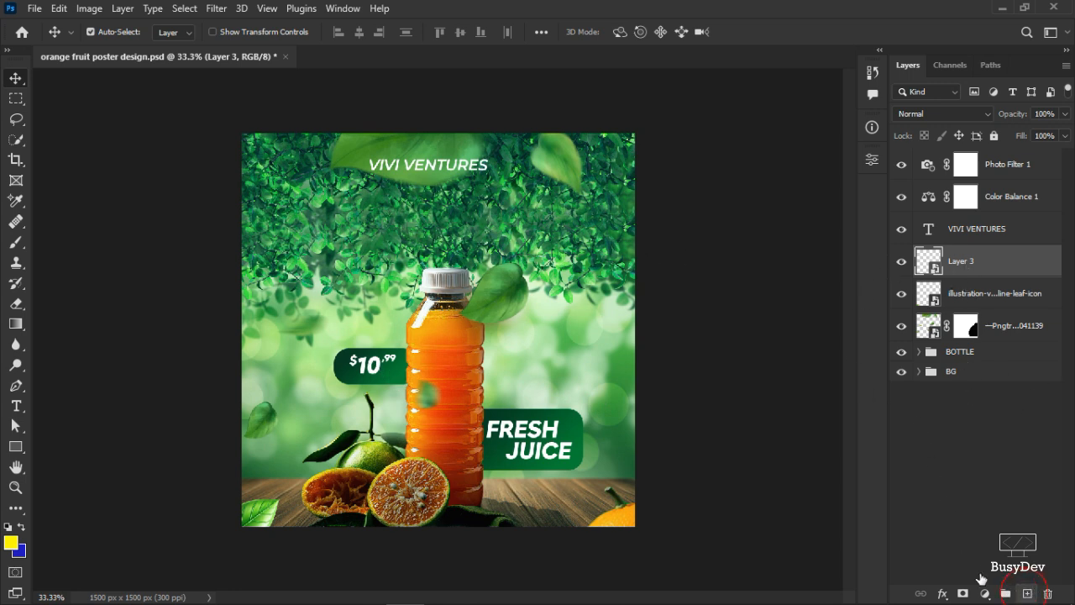
In orange fruit poster design.psd, add an empty layer above Layer 3 and choose the Sun Rays 3 brush
click(1026, 593)
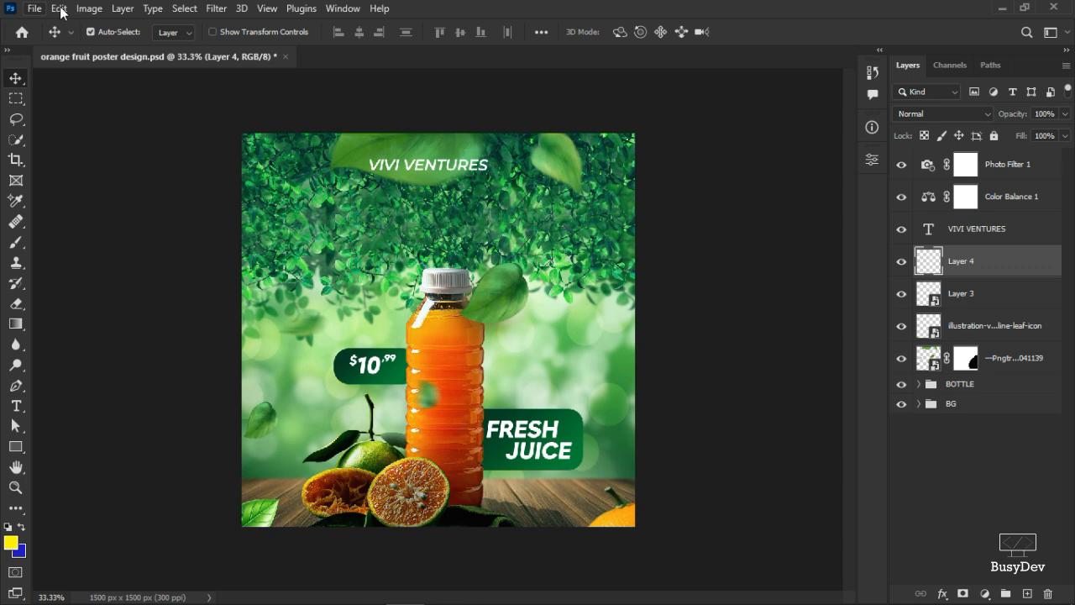
click(15, 245)
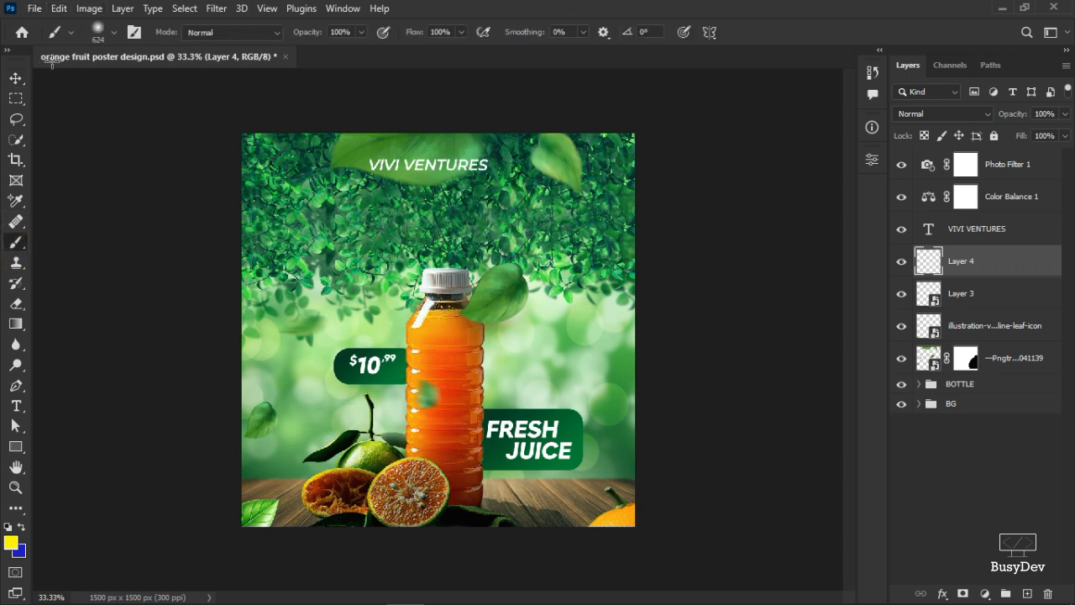
click(112, 34)
scroll(116, 244, down, 1)
scroll(116, 243, down, 5)
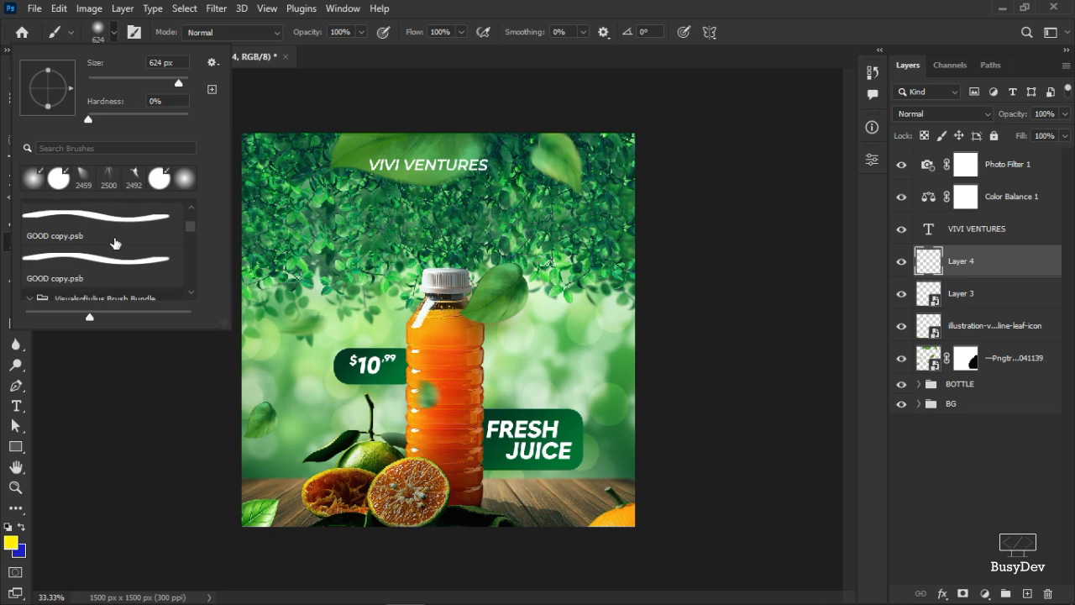
scroll(116, 244, up, 1)
scroll(112, 267, down, 3)
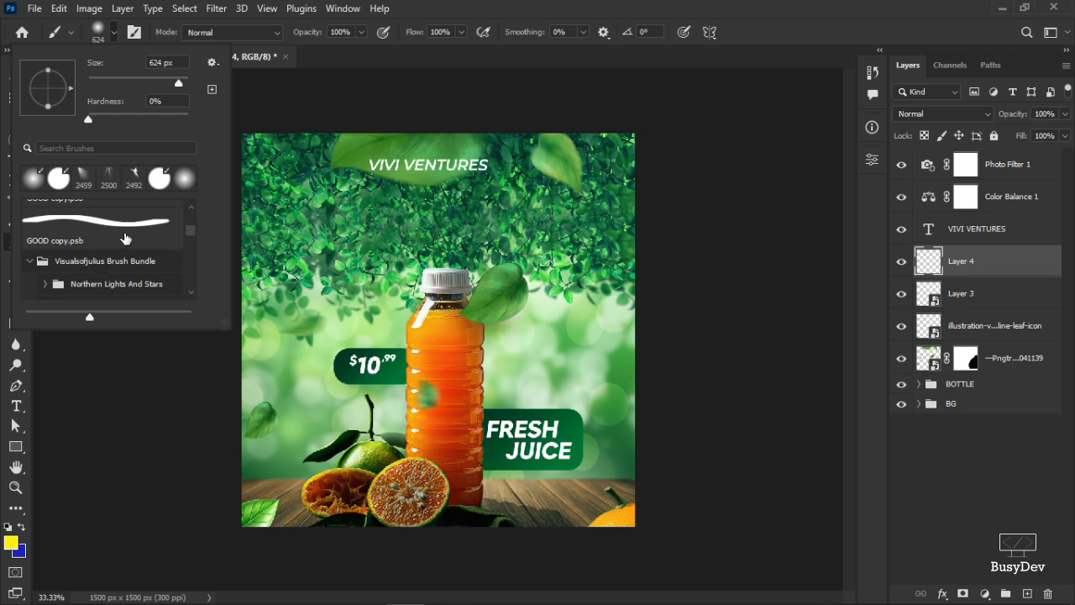
scroll(109, 260, down, 2)
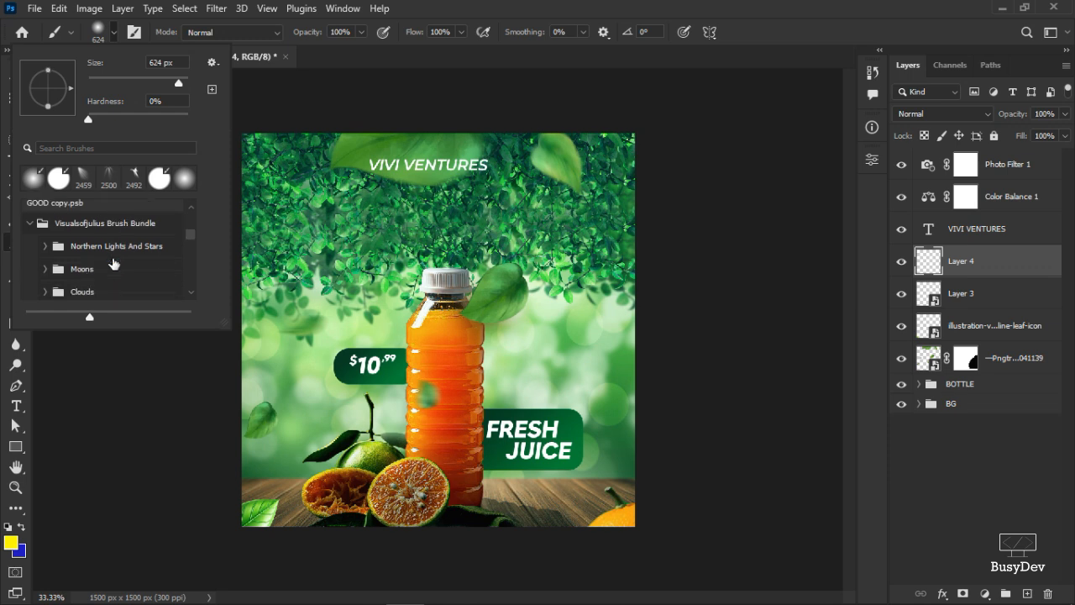
scroll(111, 265, down, 2)
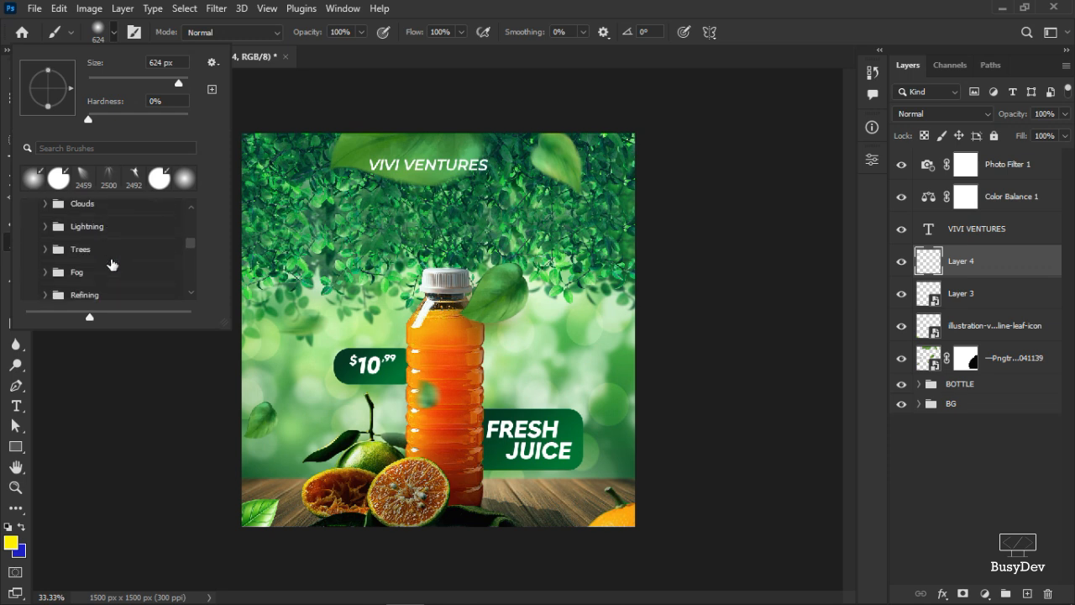
scroll(111, 265, down, 1)
scroll(110, 265, down, 2)
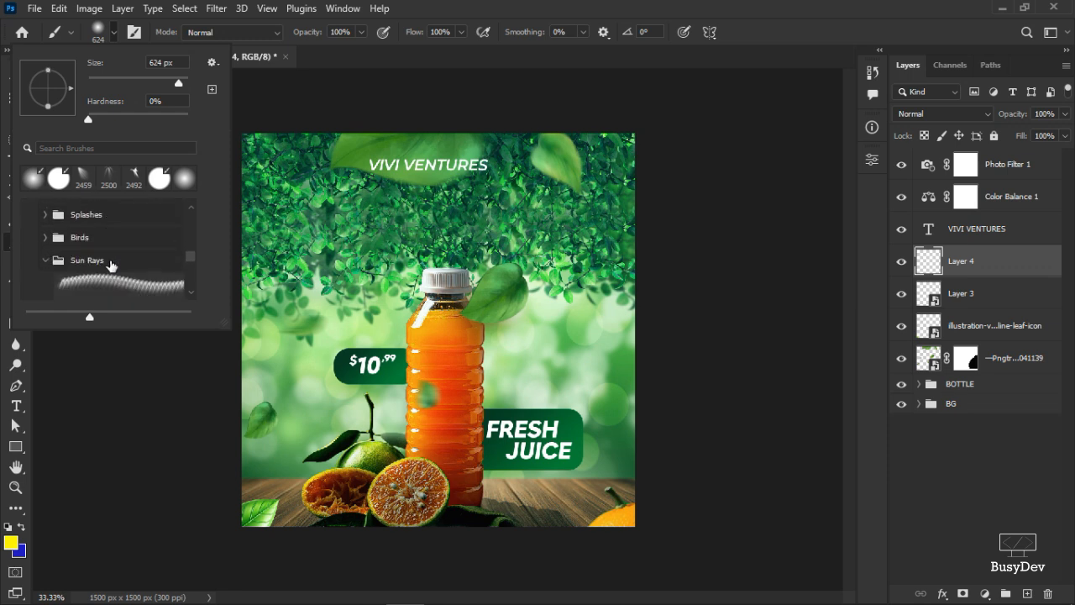
scroll(89, 268, down, 4)
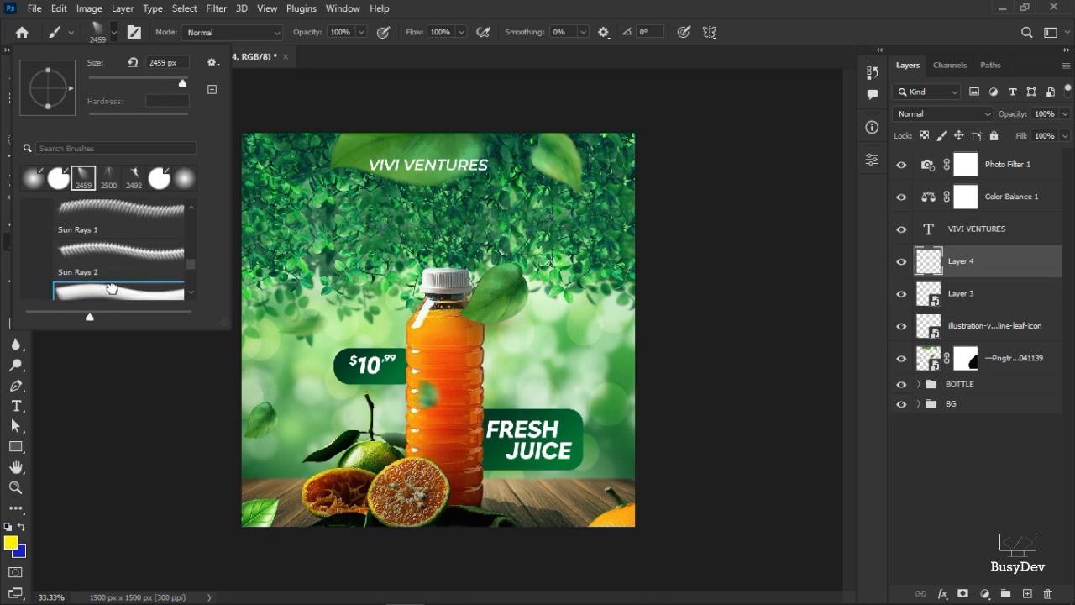
click(102, 293)
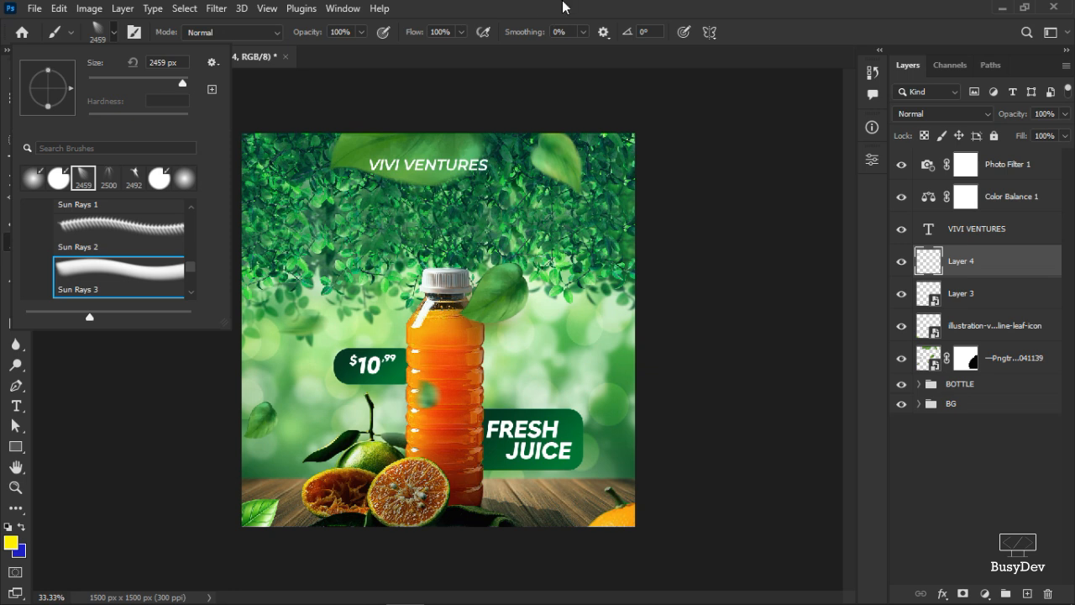
click(562, 7)
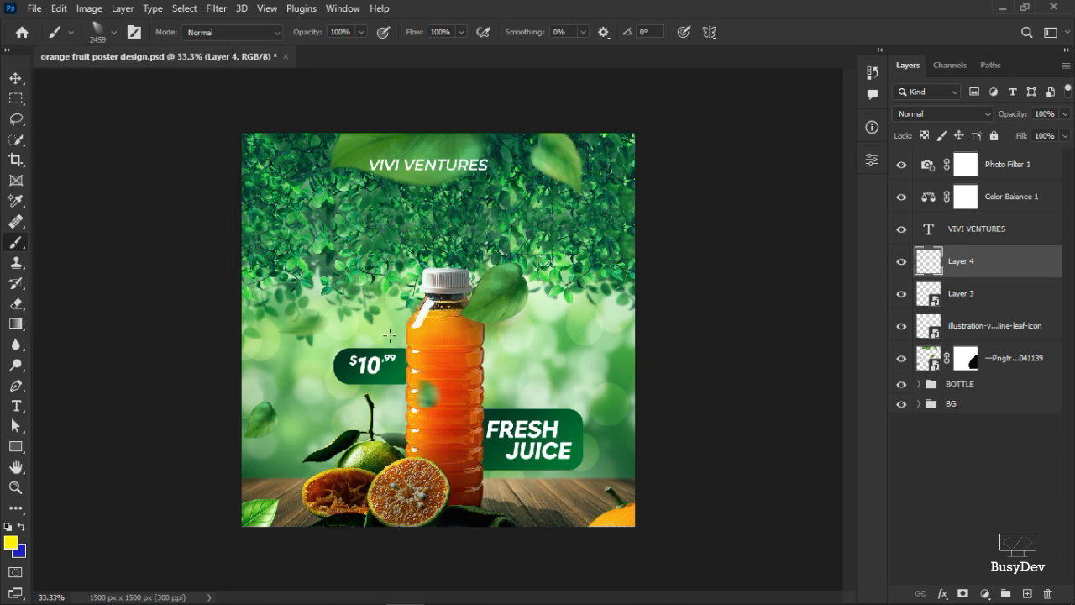
Paint yellow sun rays with one brush stamp falling from the poster's upper-left corner on Layer 4, redoing the stamp once to improve its placement
scroll(390, 335, down, 2)
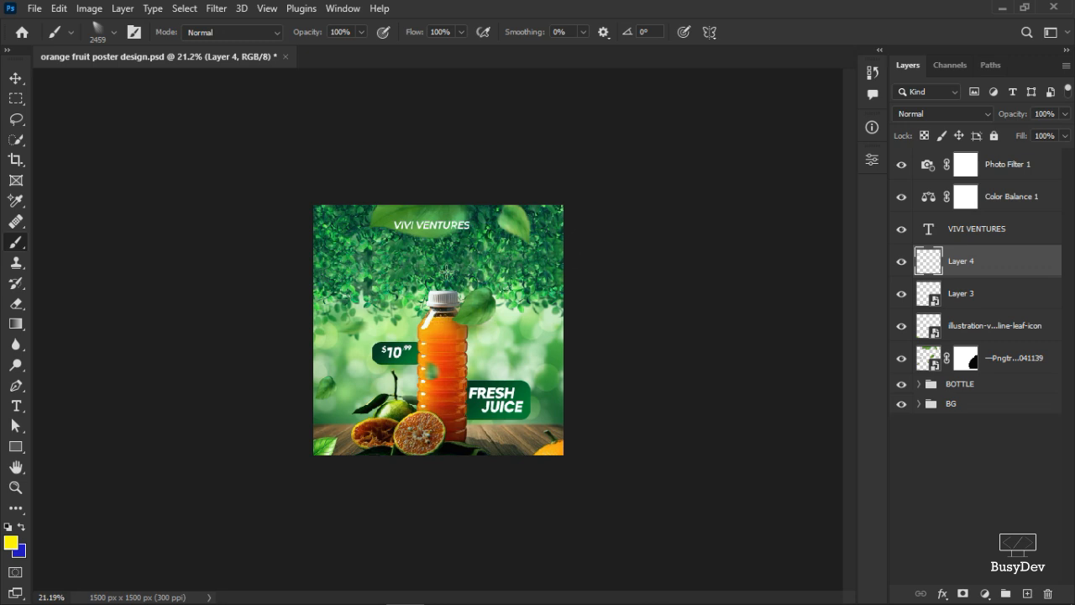
key(Caps_Lock)
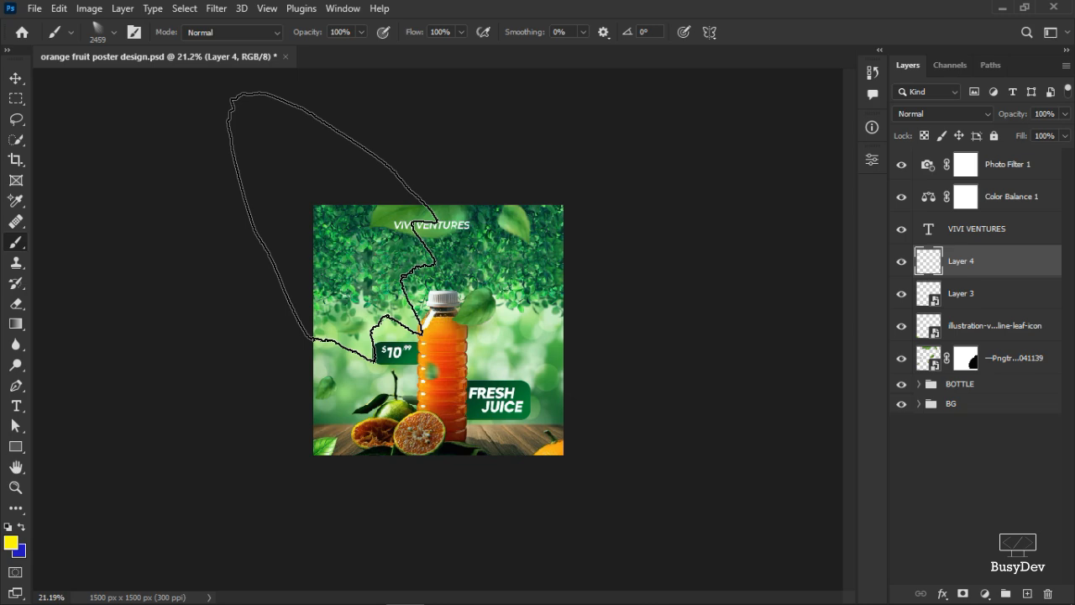
click(332, 226)
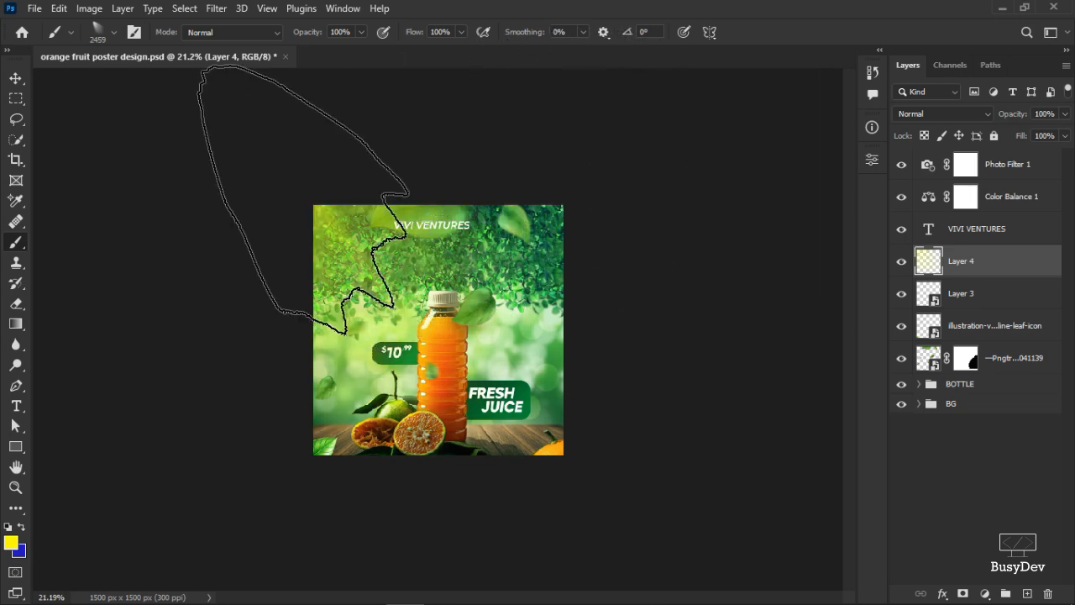
key(ctrl+z)
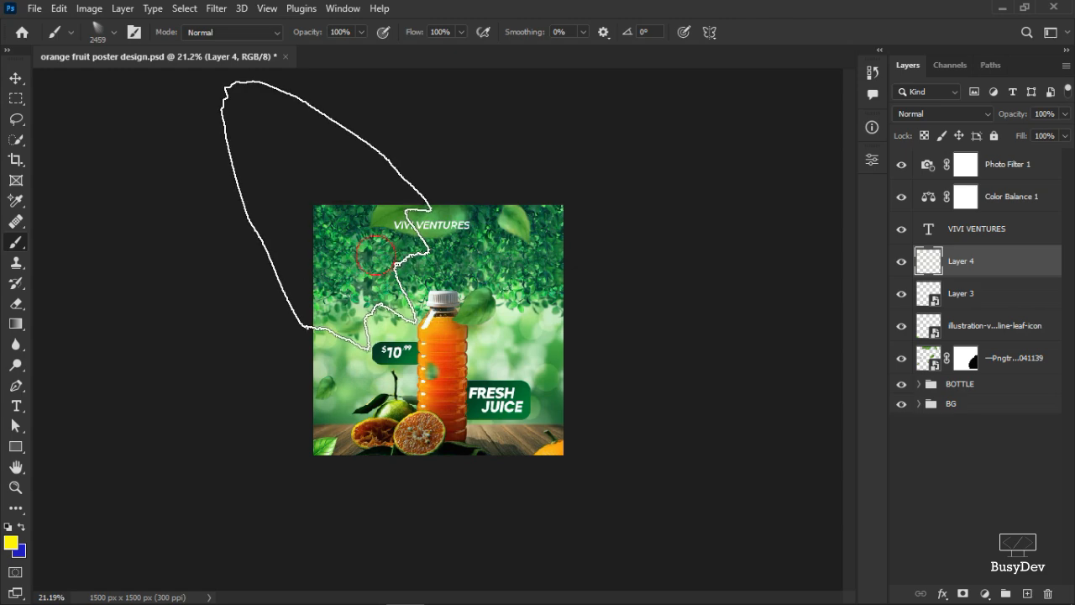
click(376, 254)
scroll(537, 334, up, 4)
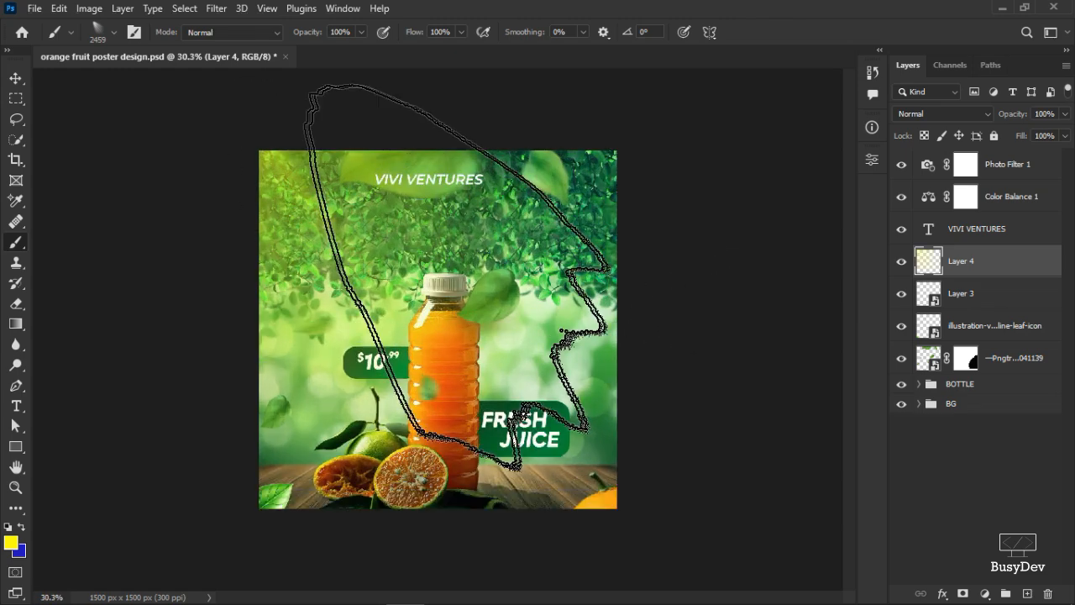
click(13, 80)
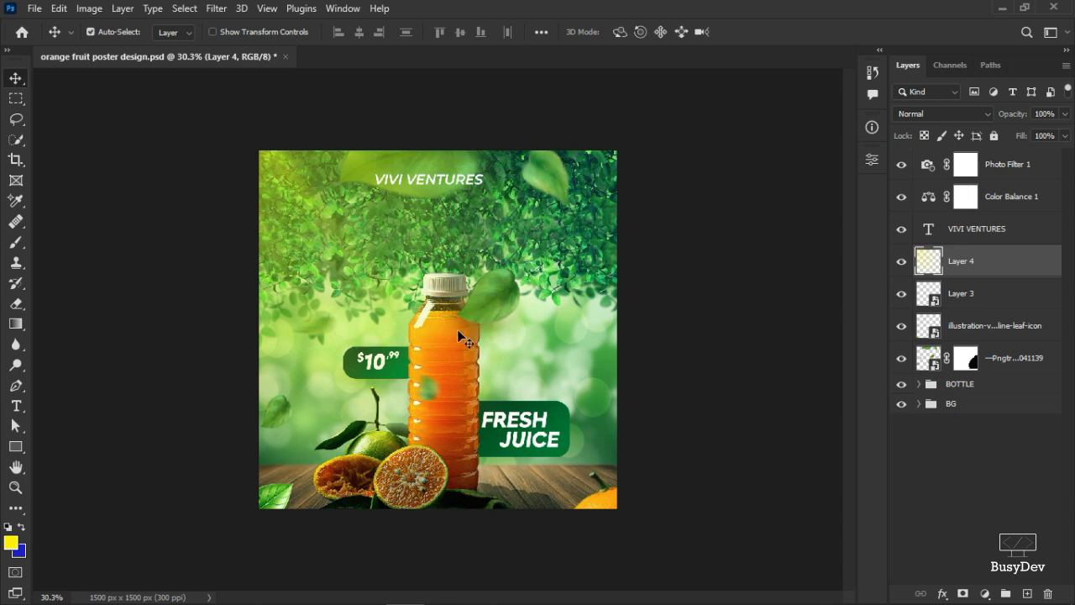
scroll(459, 336, down, 2)
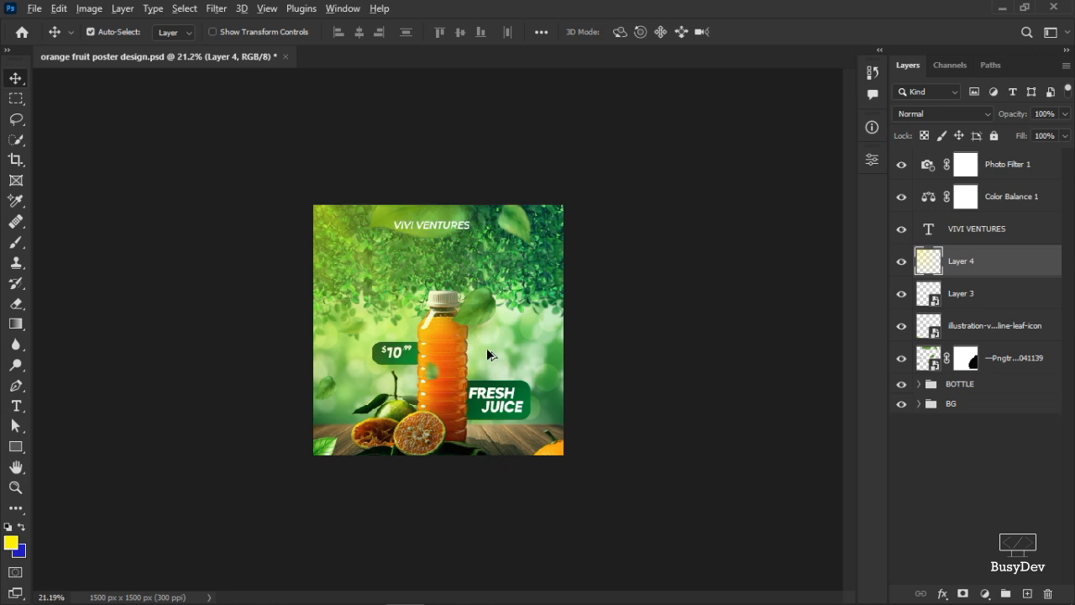
scroll(486, 346, up, 2)
scroll(486, 348, down, 1)
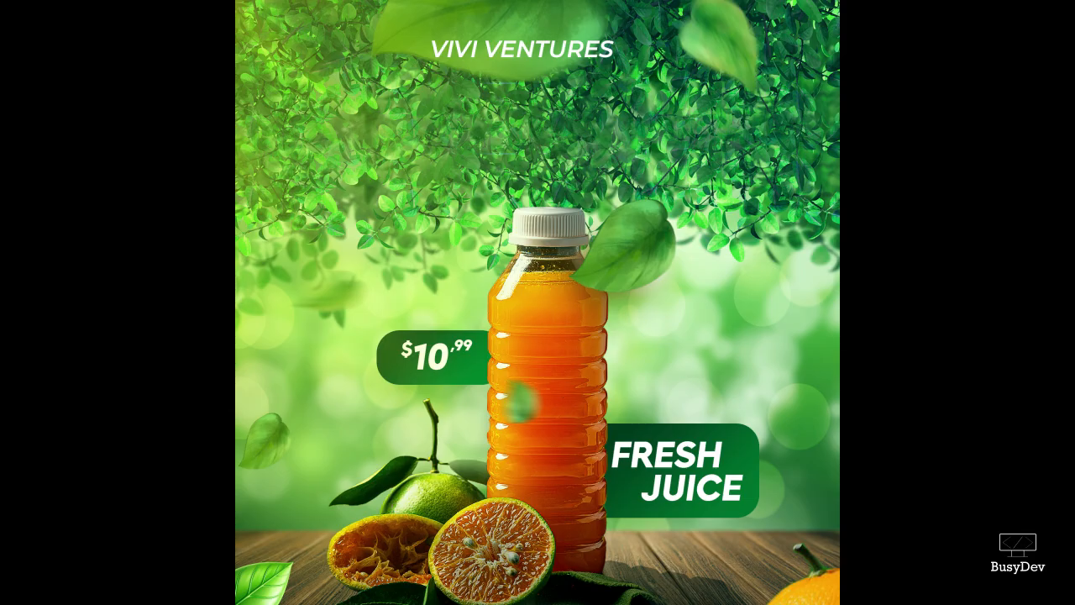